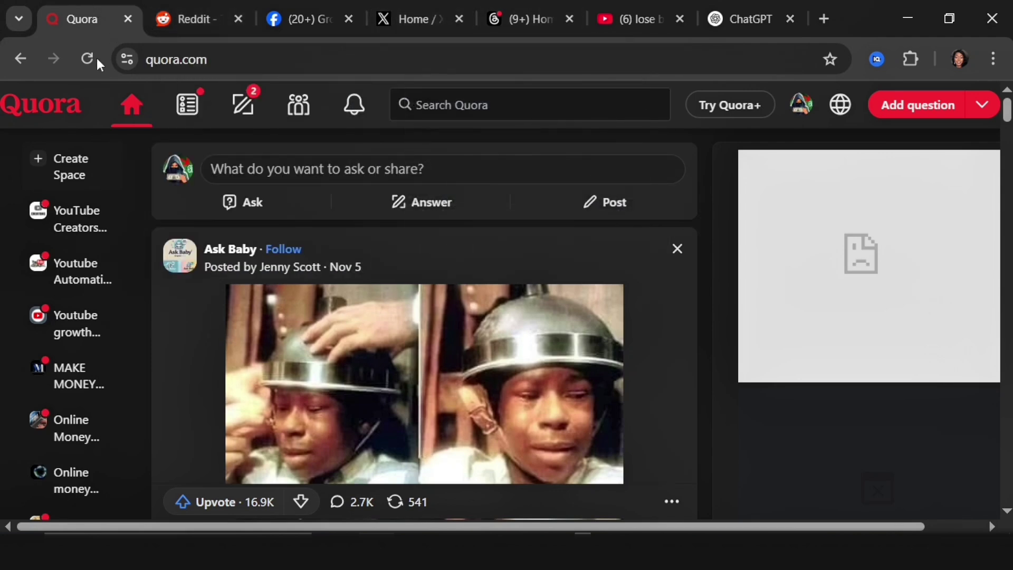
Step: Search Quora for "belly fat" and filter the results to questions from the past year
click(454, 105)
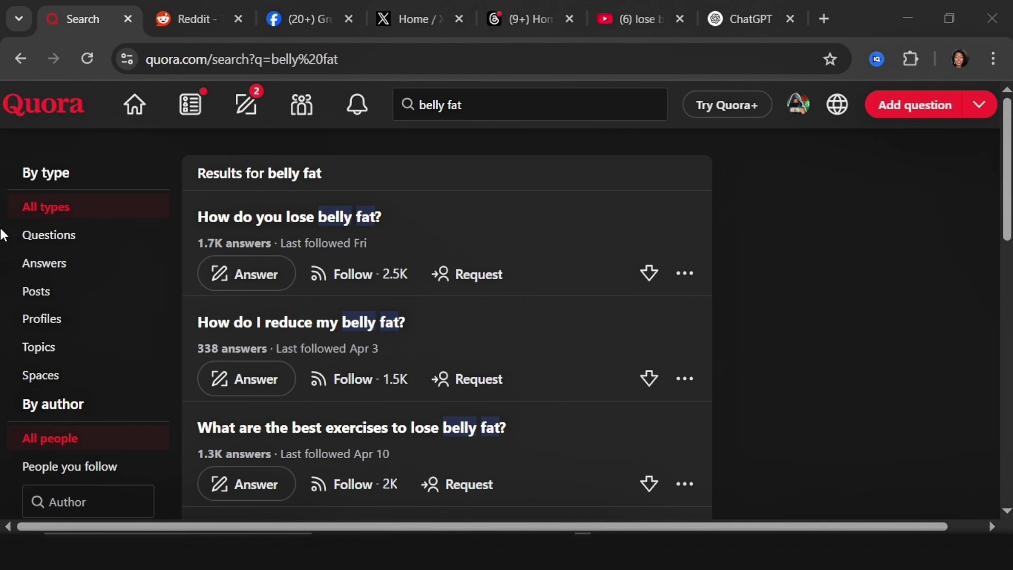
click(40, 237)
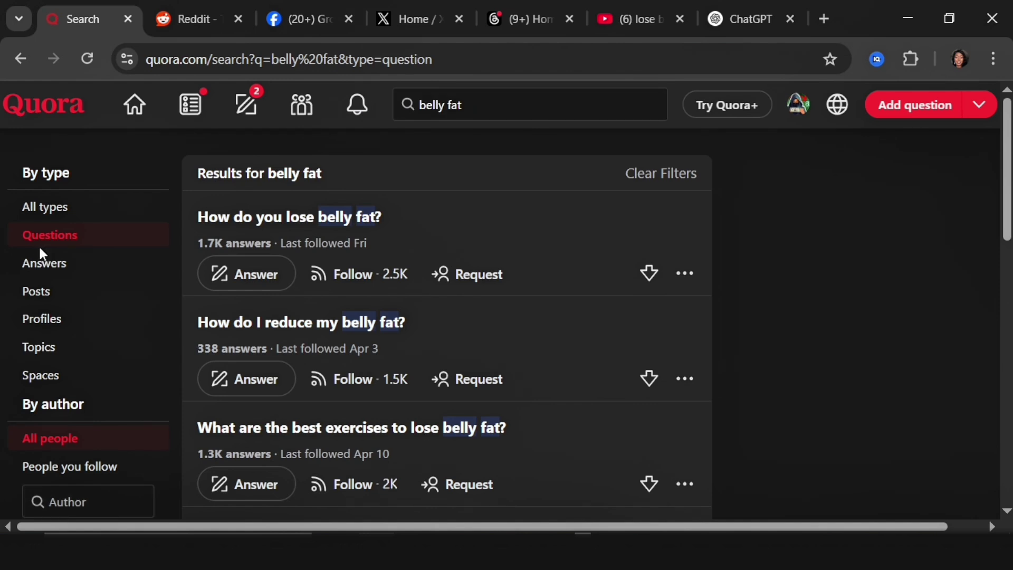
scroll(53, 326, down, 5)
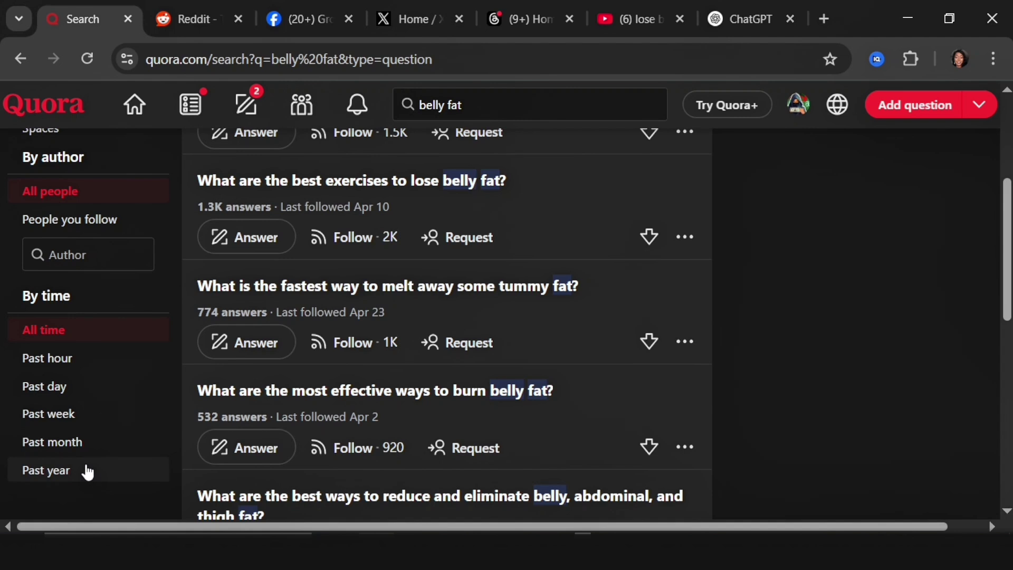
click(59, 477)
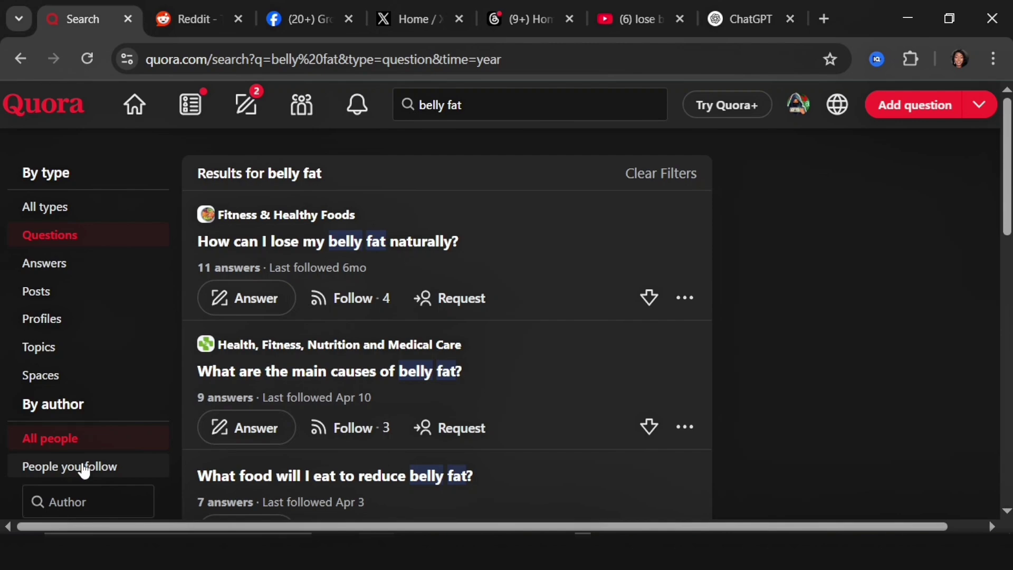
Step: In the Excel Painpoint sheet, list "Lose belly fat naturaly" in B2 and "Main causes of belly fat" in B3 from the Quora questions
key(alt+Tab)
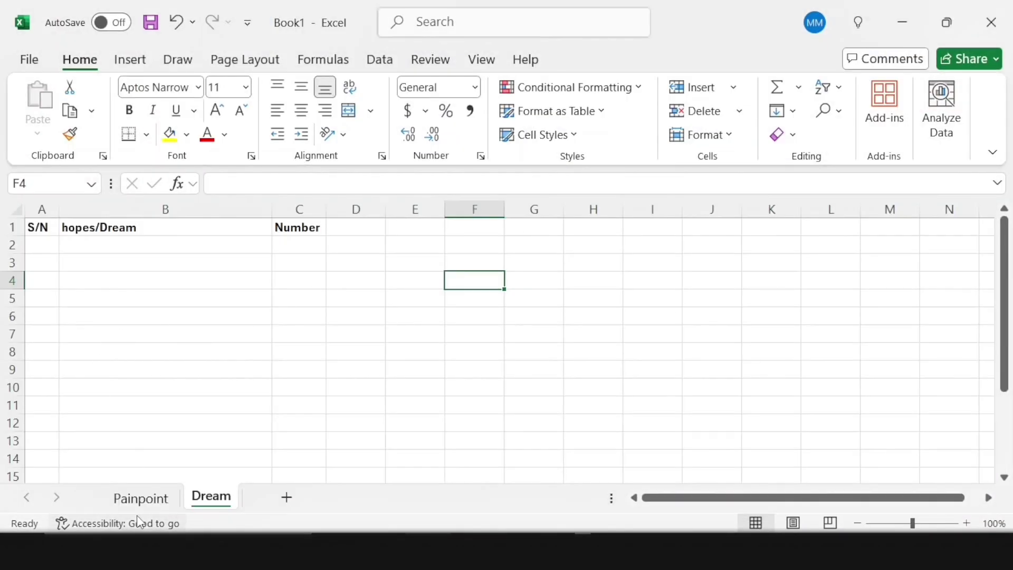
click(141, 498)
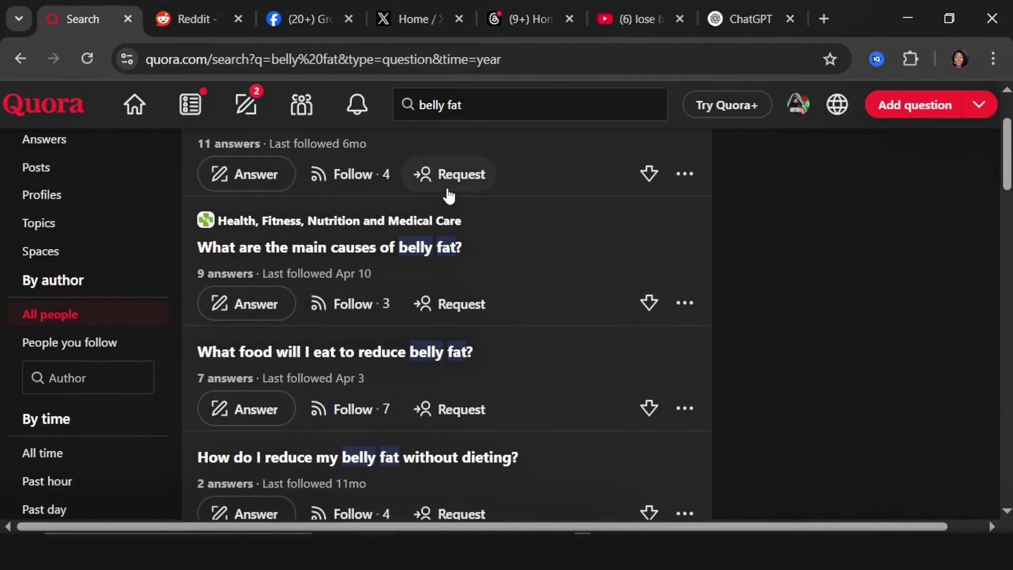
scroll(447, 180, up, 3)
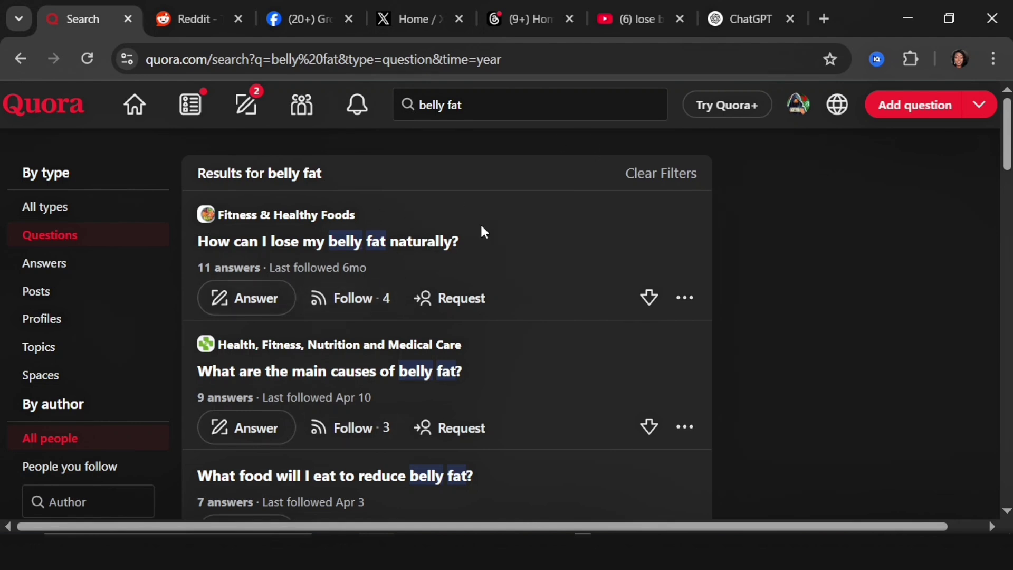
key(alt+Tab)
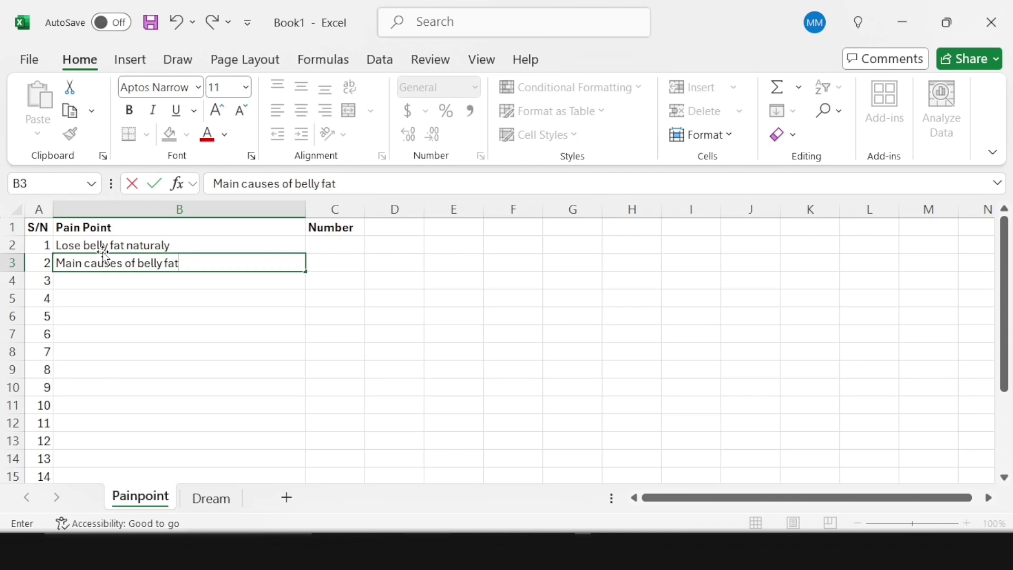
click(136, 331)
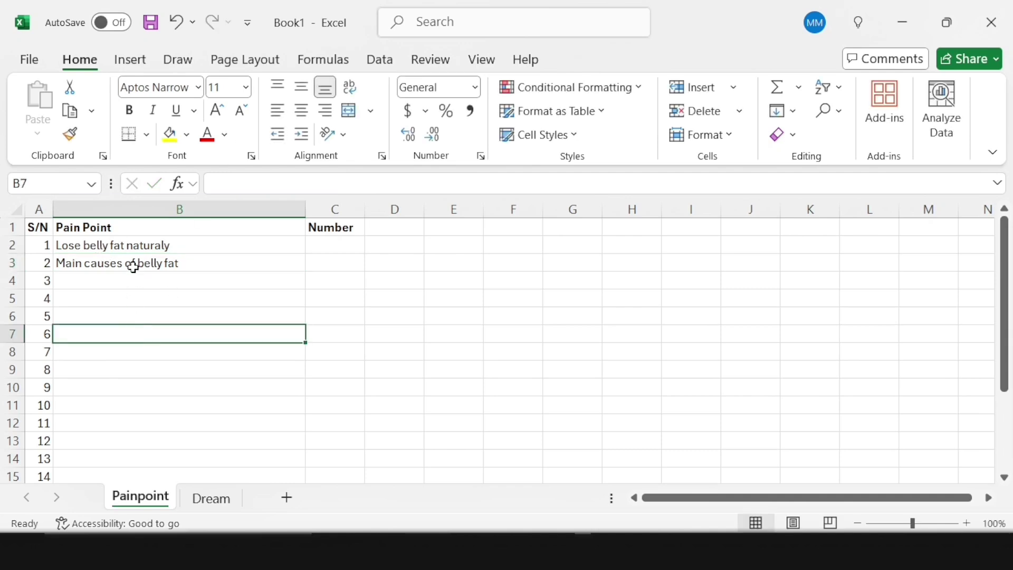
Step: Correct the spelling of the first pain point in B2 to "Lose belly fat naturally"
double_click(158, 246)
text(l)
click(372, 292)
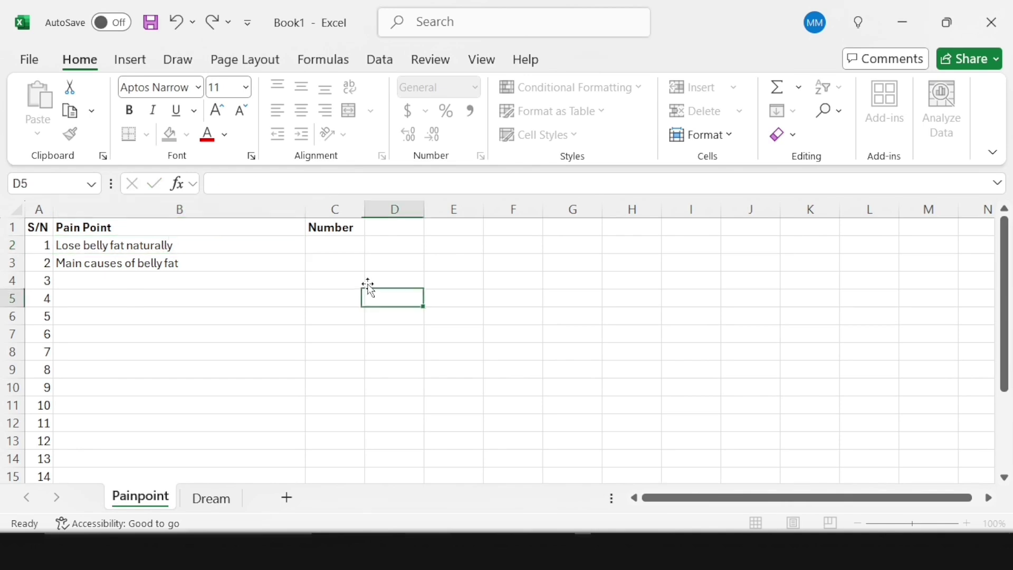
Step: Enter 1 in the Number column for the first two pain points, cells C2 and C3
click(332, 250)
key(Tab)
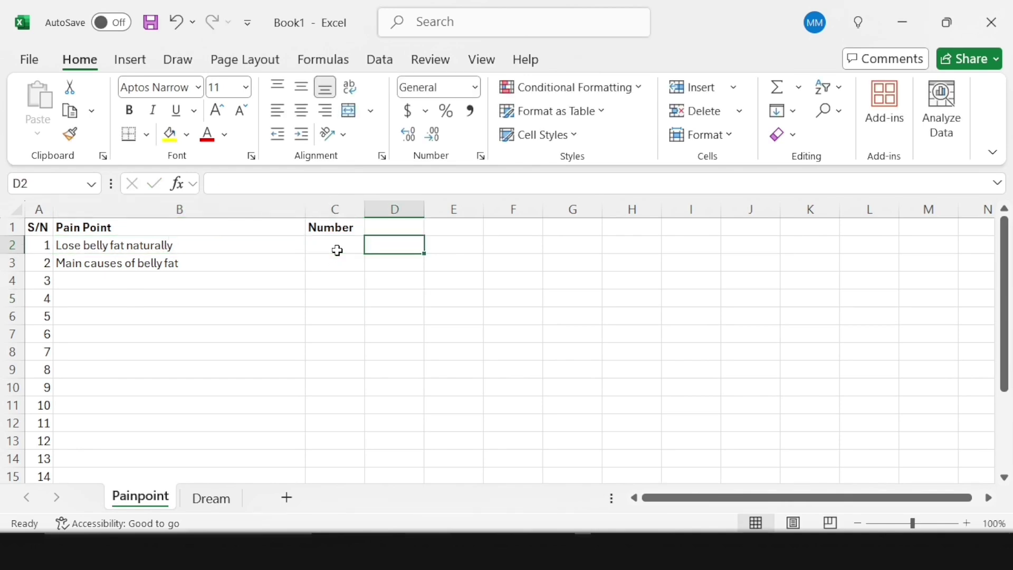
click(338, 252)
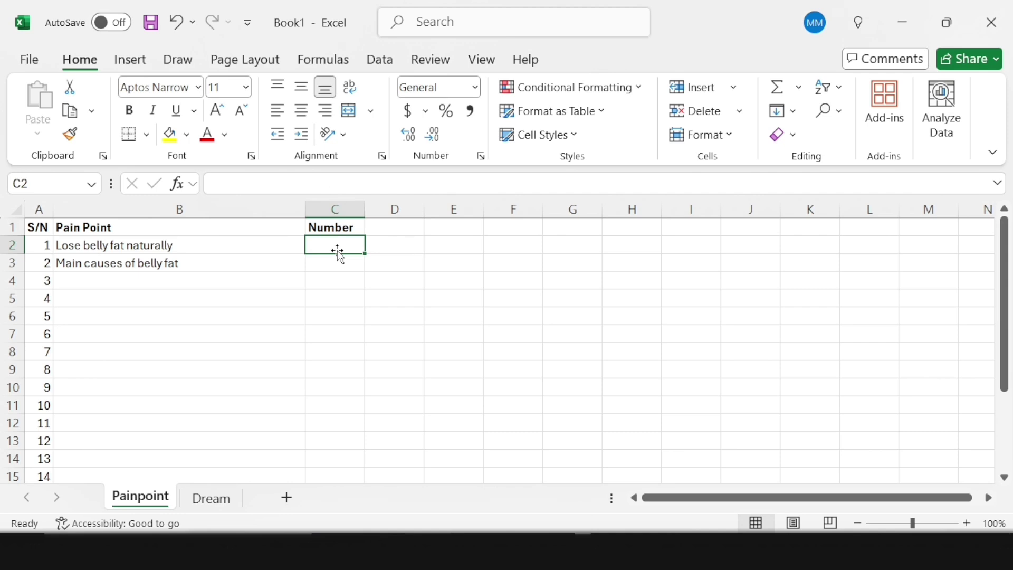
text(1)
key(Return)
text(1)
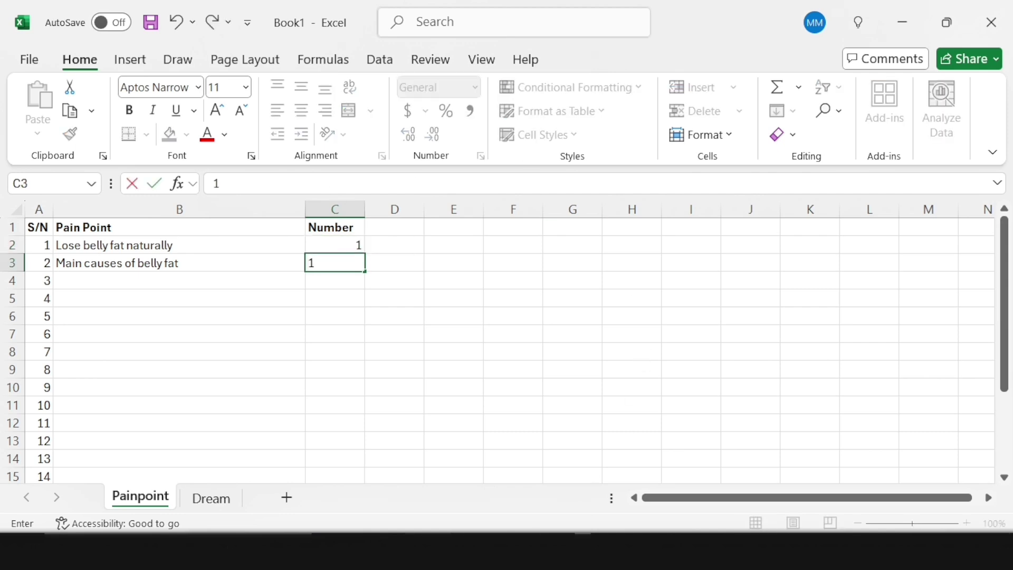
Step: Take the food question from Quora and record it in Excel row 4 as "Food to reduce belly fat" with number 1
key(alt+Tab)
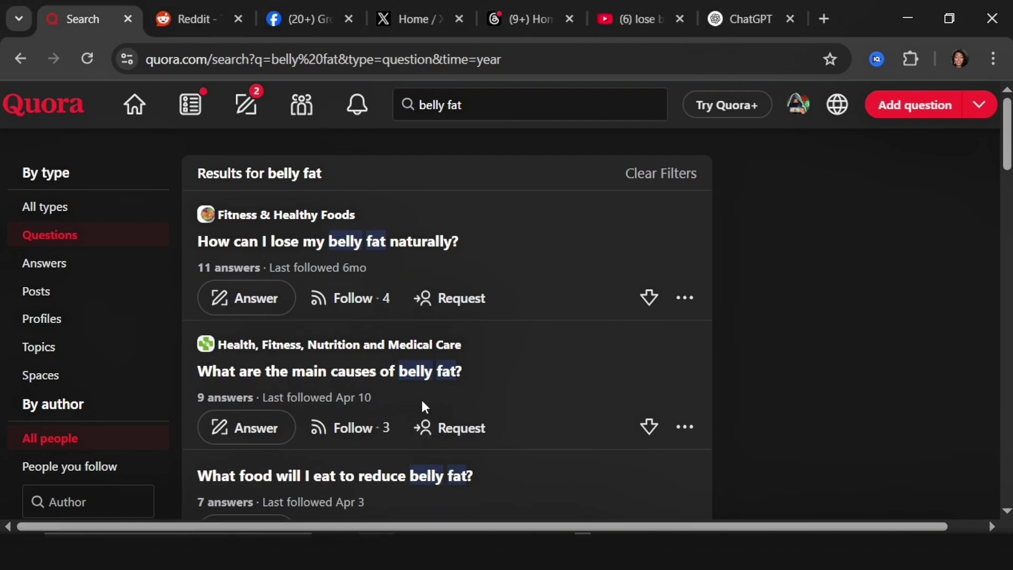
scroll(422, 400, down, 2)
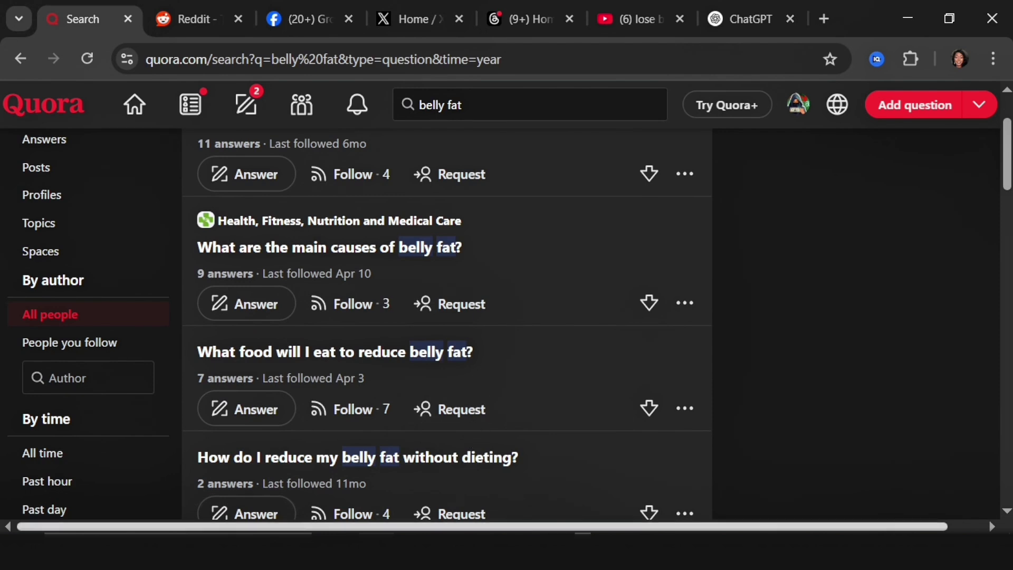
key(alt+Tab)
click(84, 285)
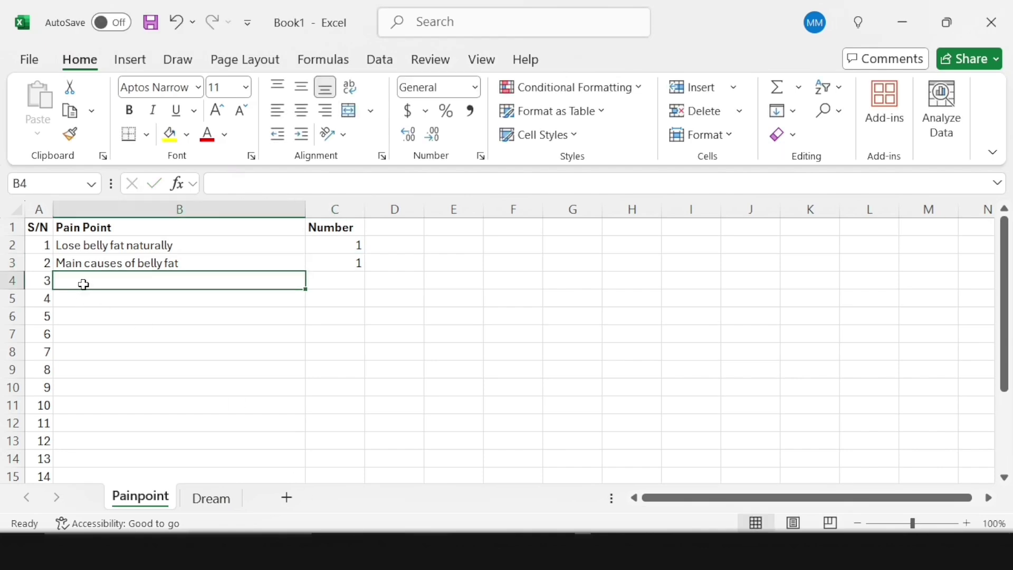
text(Food to reduce belly)
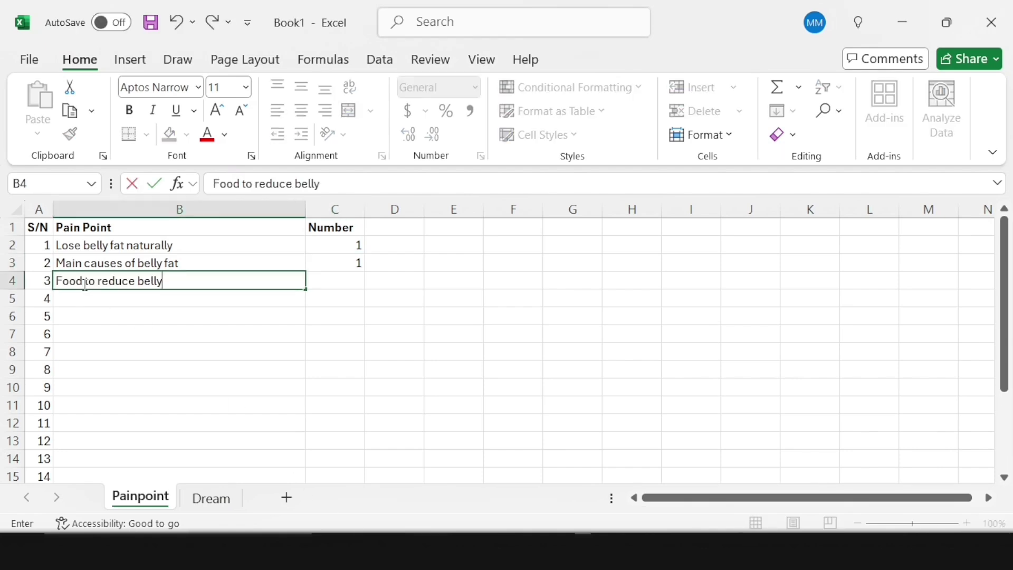
text( fat)
key(Tab)
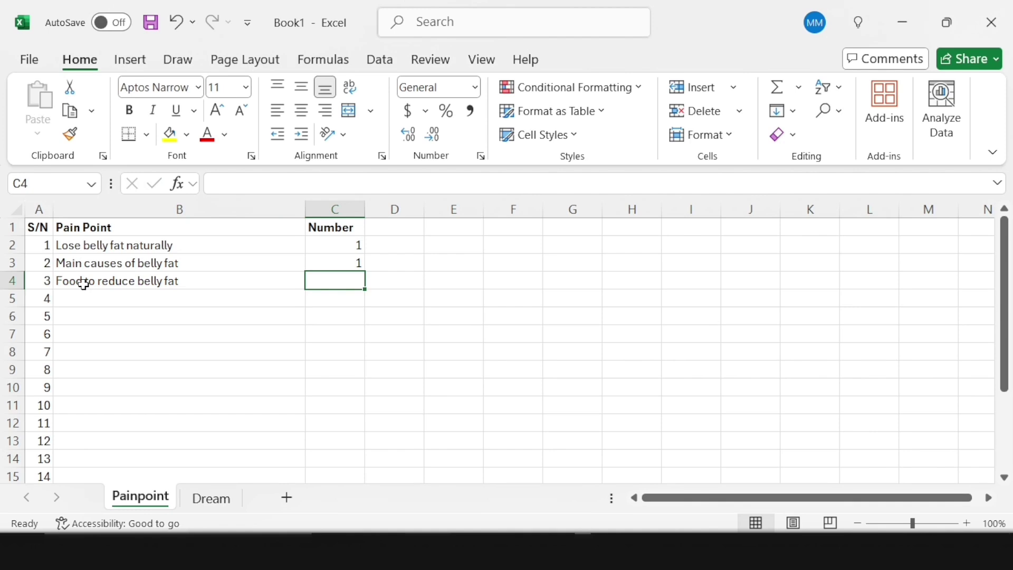
text(1)
key(Return)
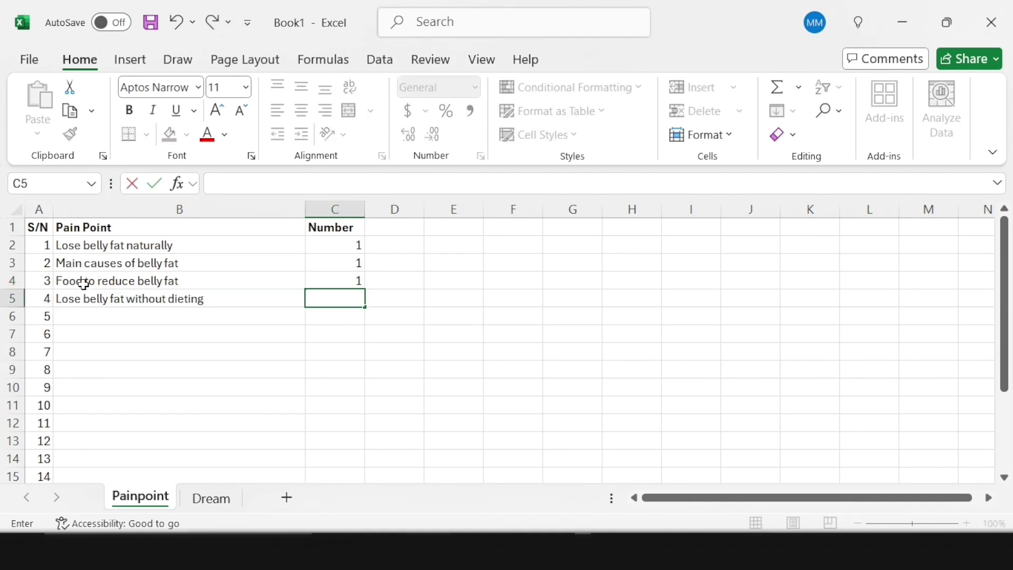
Step: Record "Lose belly fat without dieting" in row 5 with number 1
text(1)
drag(52, 334, 61, 332)
click(150, 317)
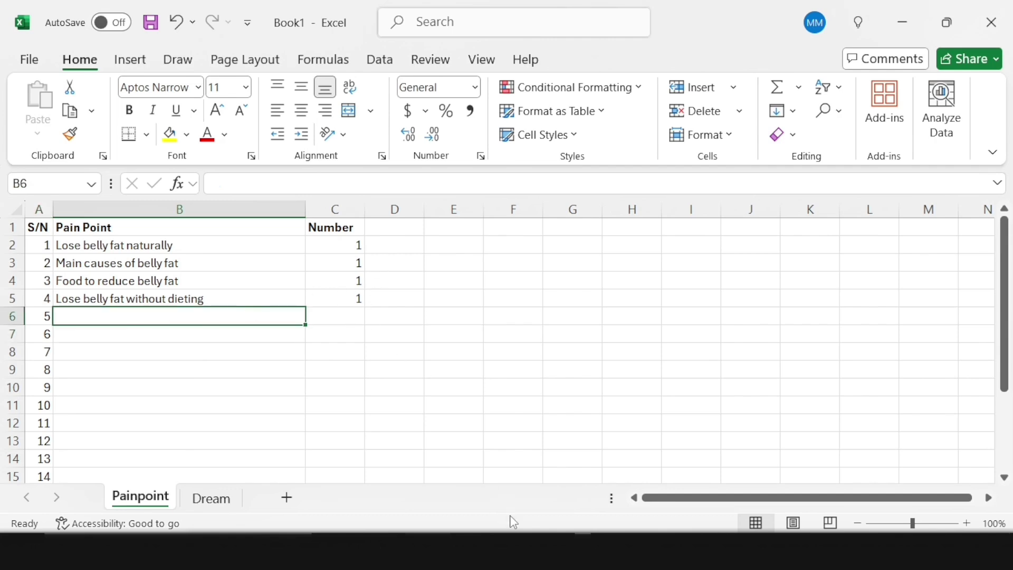
Step: Continue through the Quora questions and record "Lose lower belly fat in women" and "Lose belly fat quickly" in Excel rows 6 and 7, each numbered 1
click(590, 534)
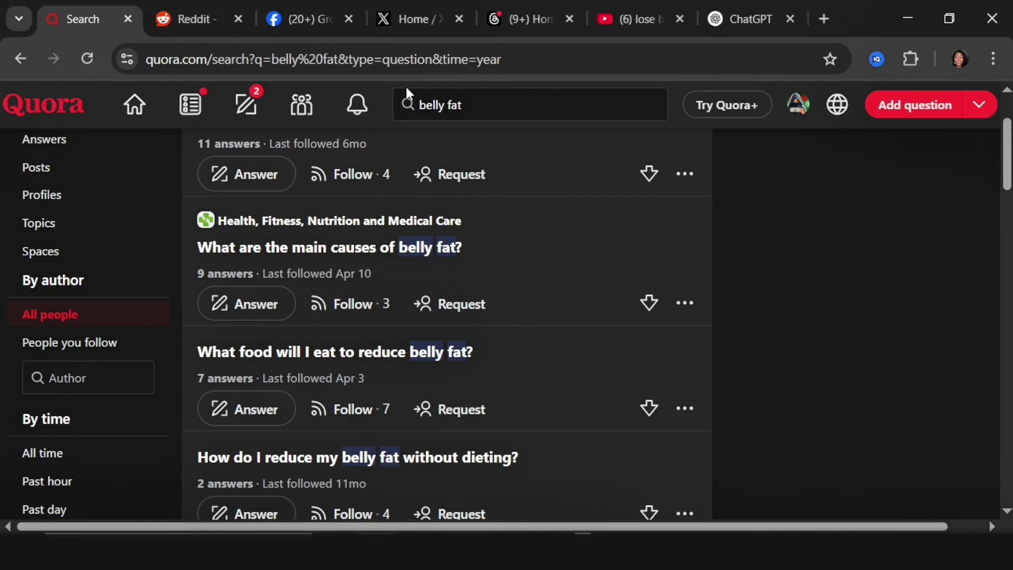
click(492, 108)
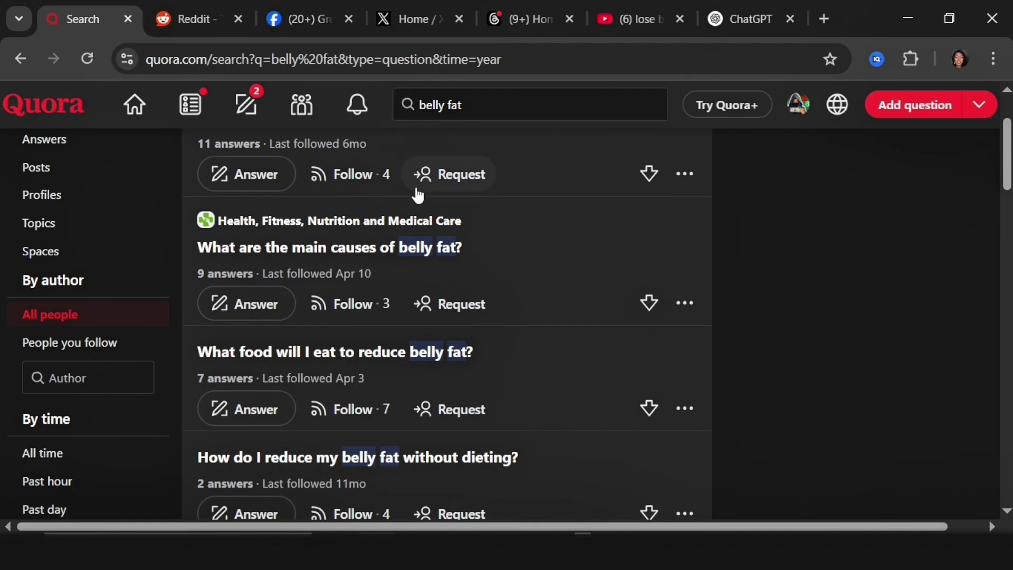
scroll(415, 227, down, 2)
scroll(320, 365, down, 2)
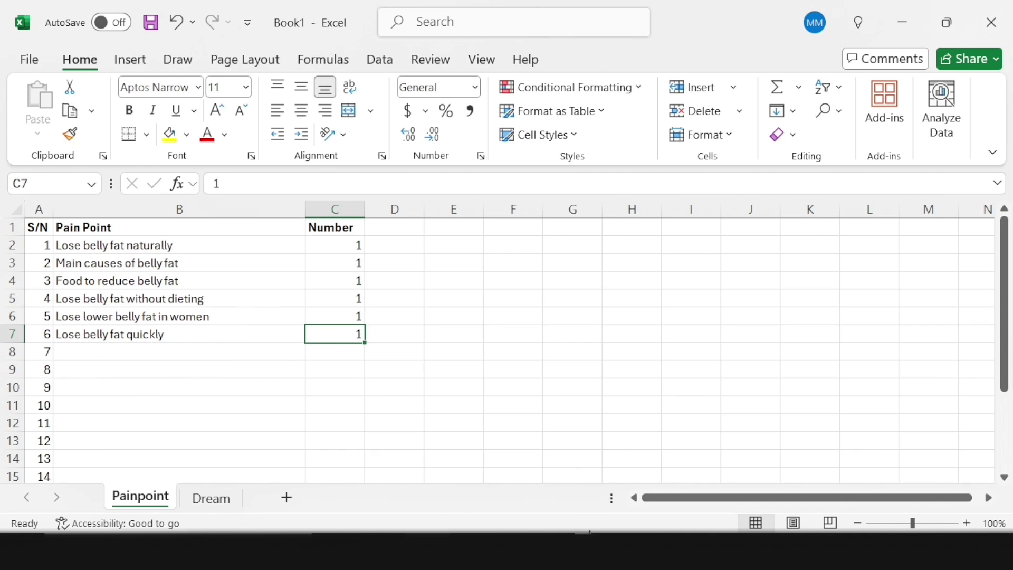
Step: Review the next Quora questions and add "Lose belly fat" to row 8 of the Painpoint sheet with number 1
click(590, 549)
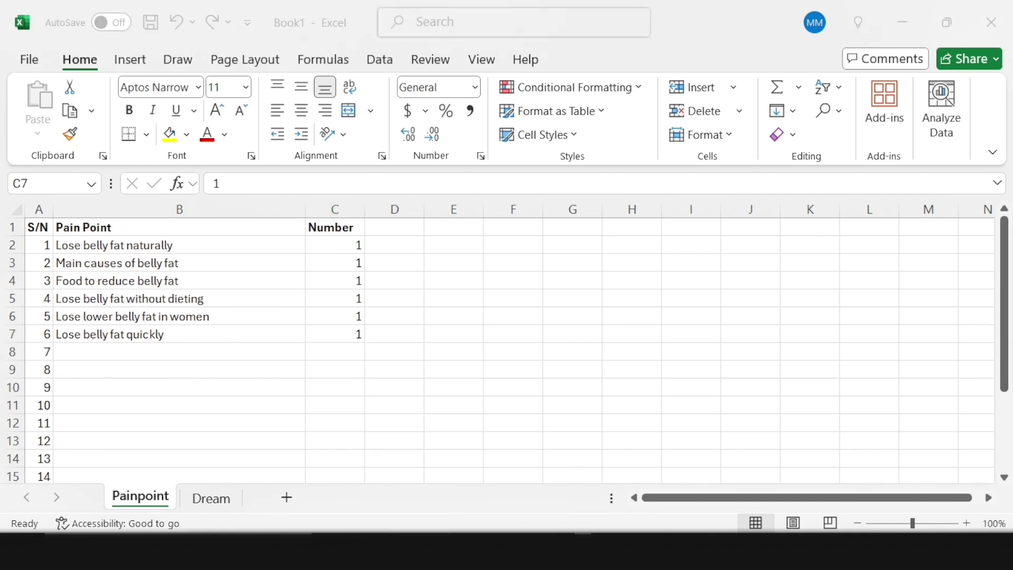
scroll(351, 345, down, 4)
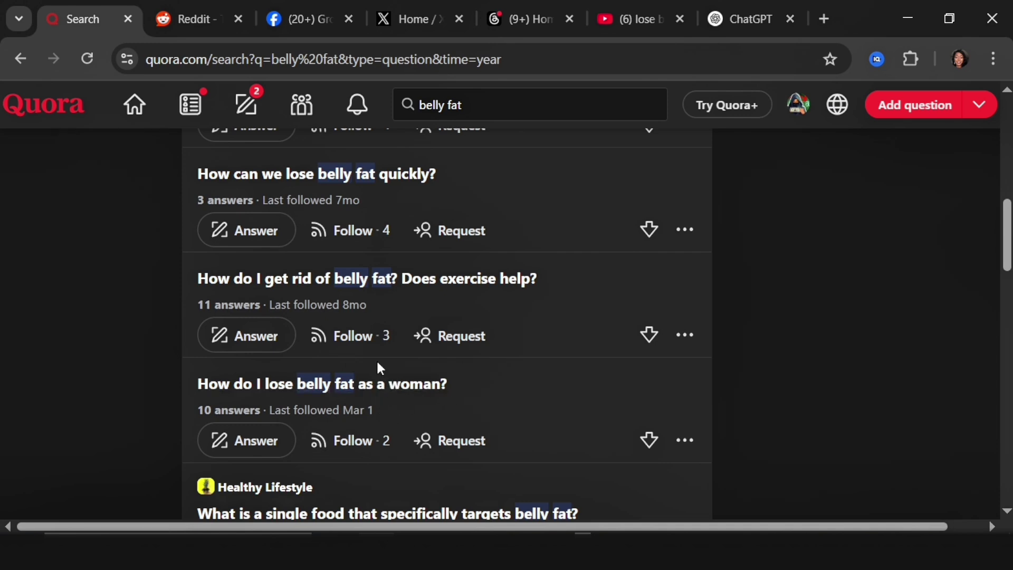
scroll(377, 363, up, 3)
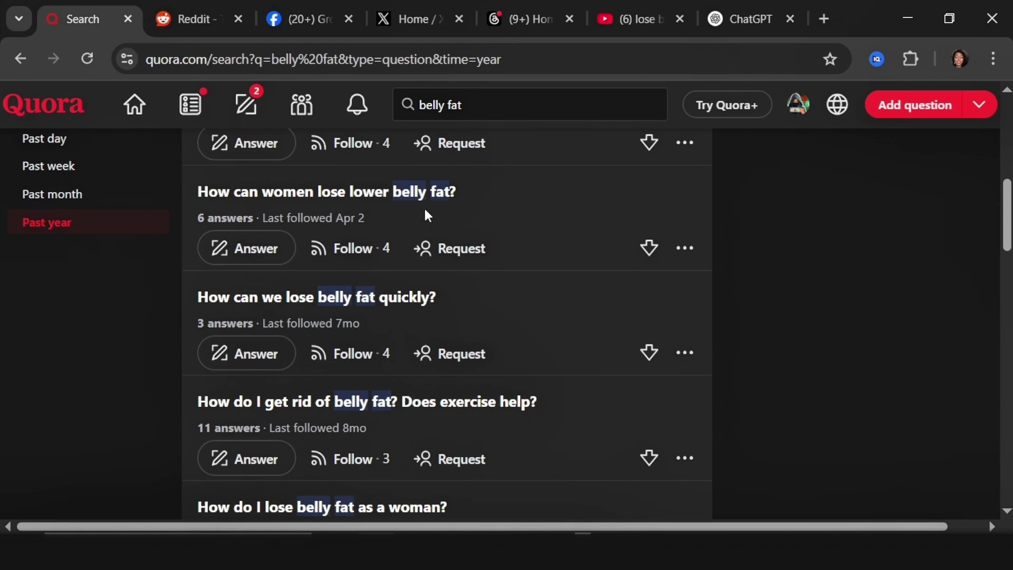
scroll(402, 248, down, 5)
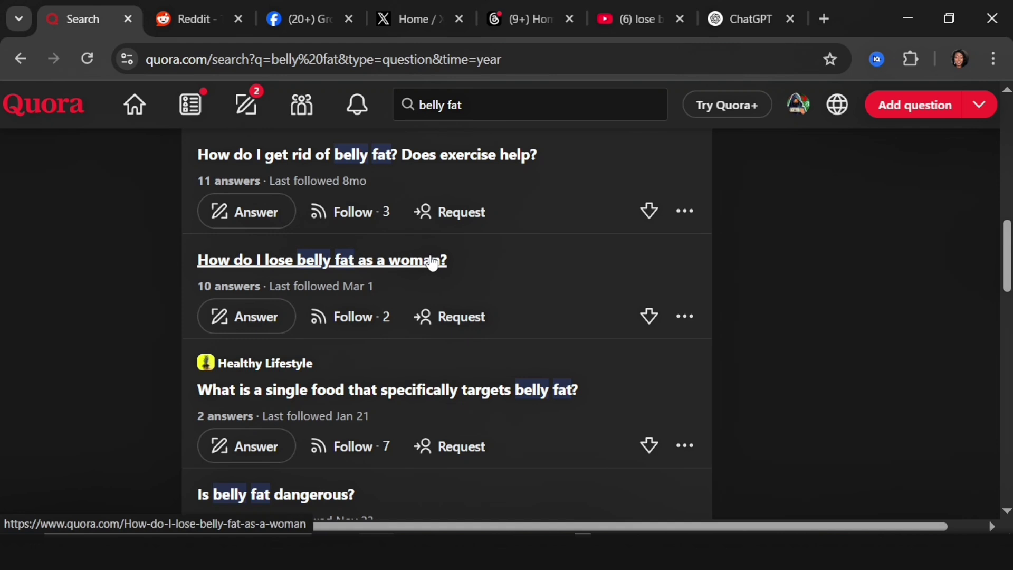
scroll(432, 262, up, 2)
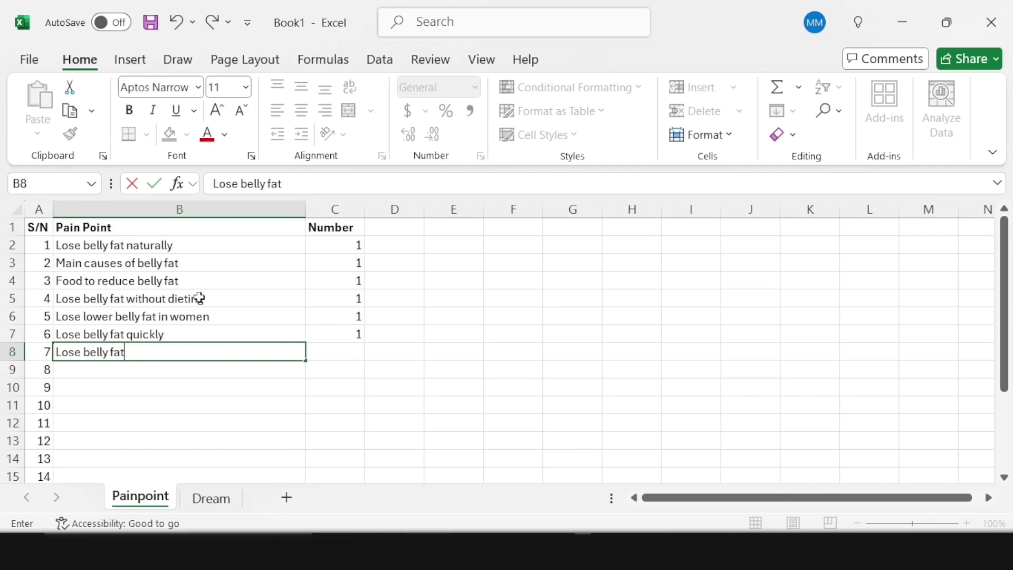
click(199, 299)
click(338, 352)
text(1)
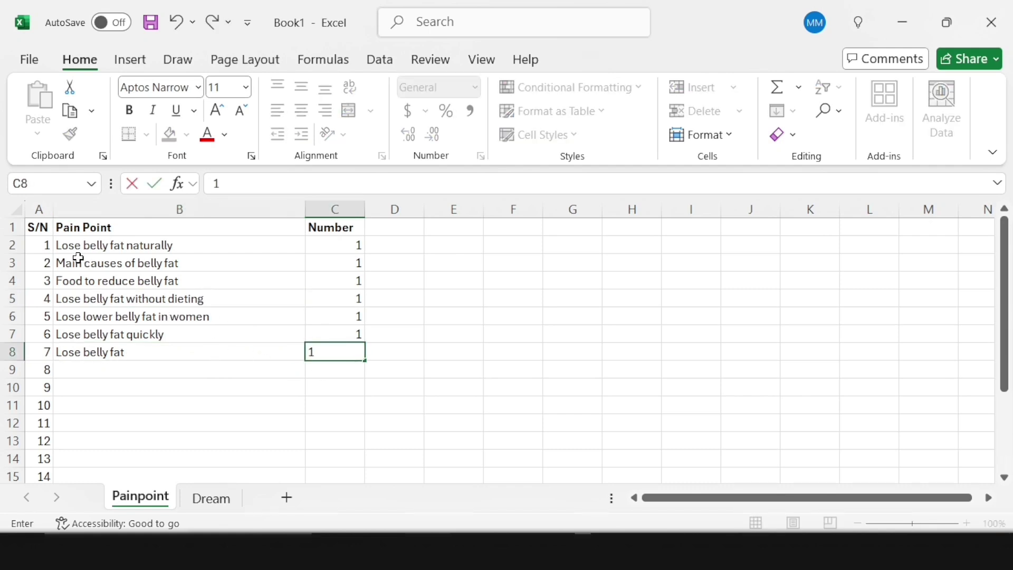
Step: Set the number for "Lose lower belly fat in women" in C6 to 2
click(345, 322)
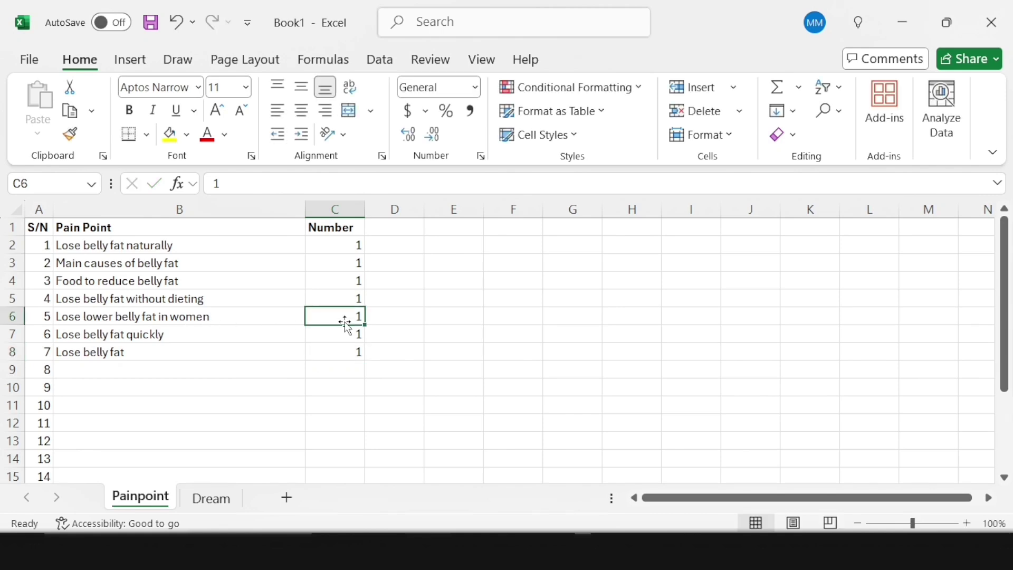
text(2)
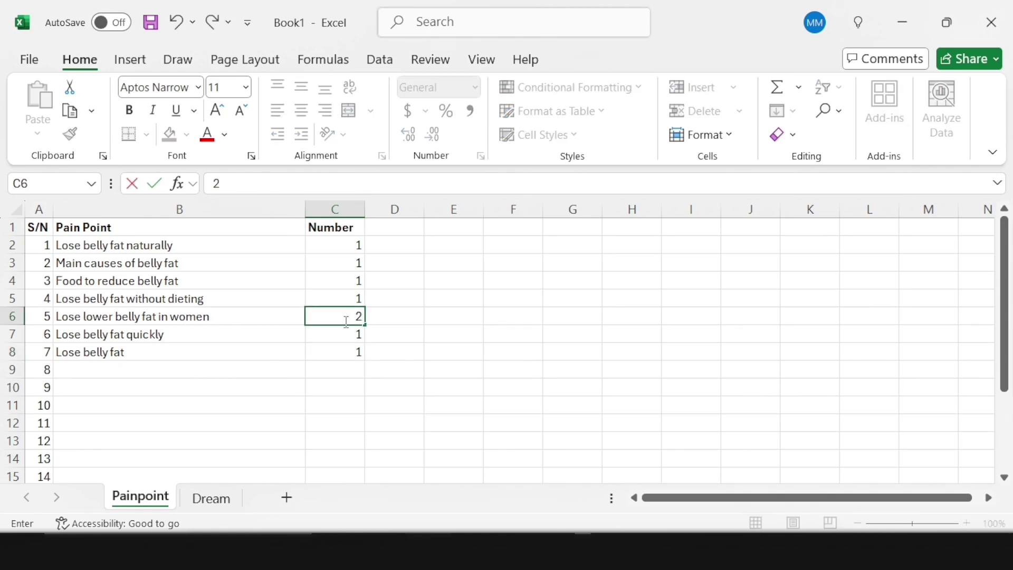
click(324, 369)
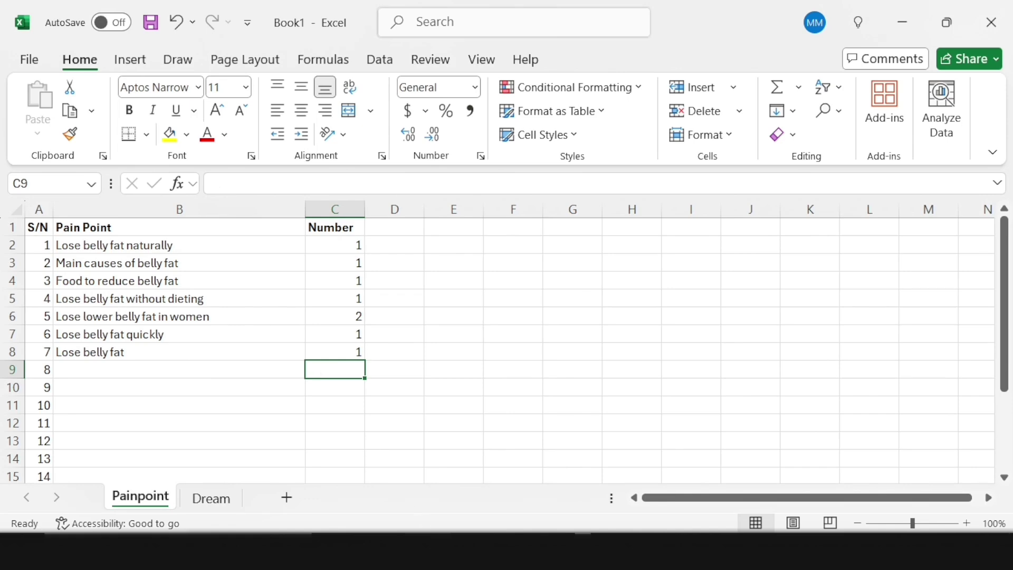
Step: Compare the next Quora questions with the recorded pain points and set the number for "Food to reduce belly fat" in C4 to 2
key(alt+Tab)
scroll(357, 396, down, 2)
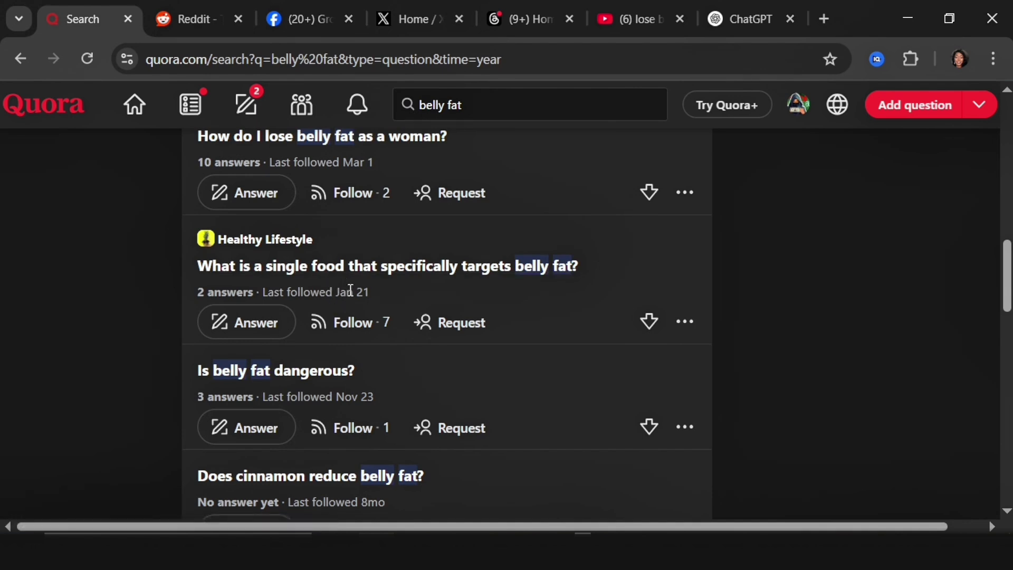
scroll(350, 288, up, 2)
scroll(348, 291, up, 5)
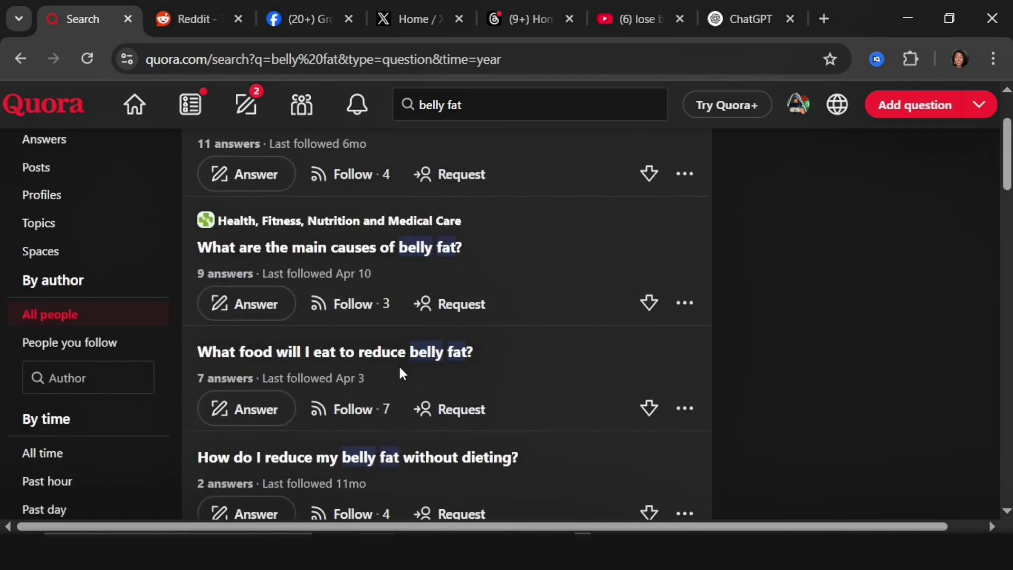
scroll(445, 359, down, 10)
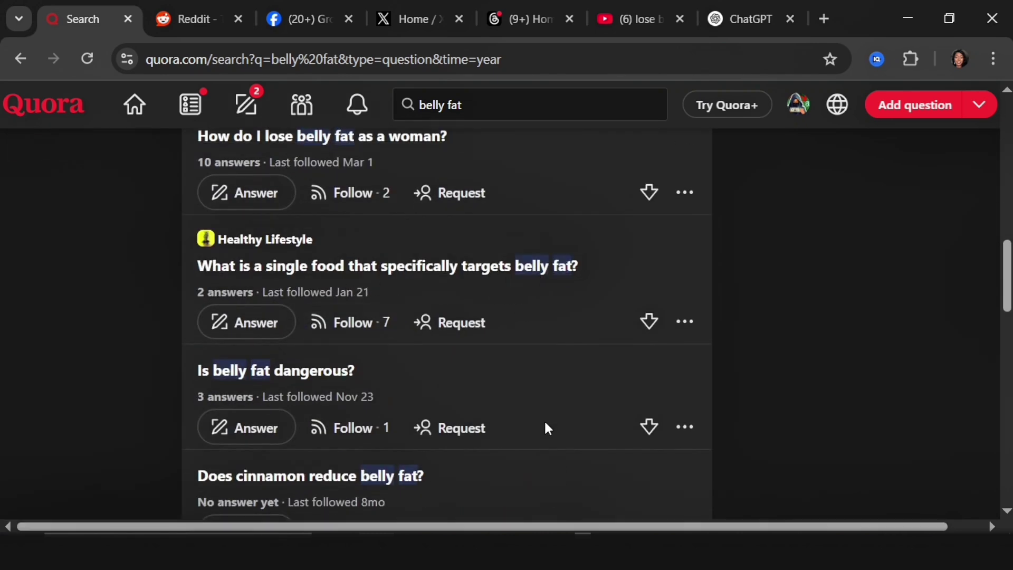
key(alt+Tab)
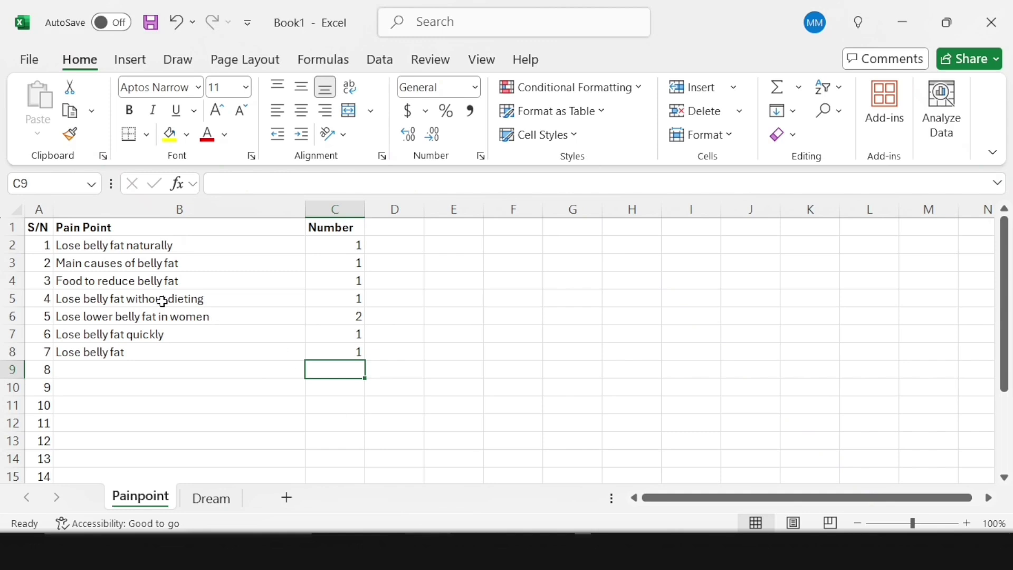
click(252, 293)
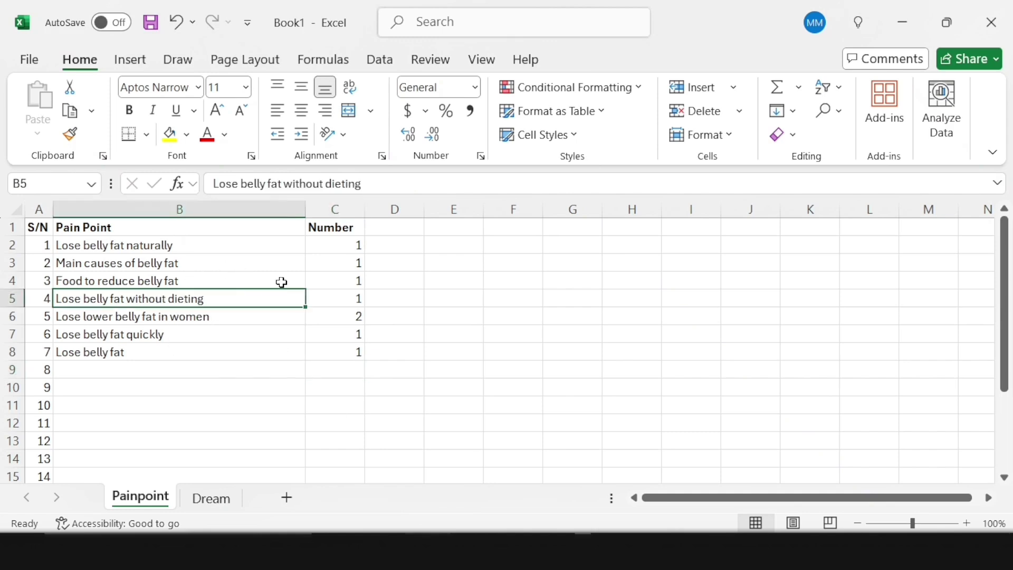
click(335, 281)
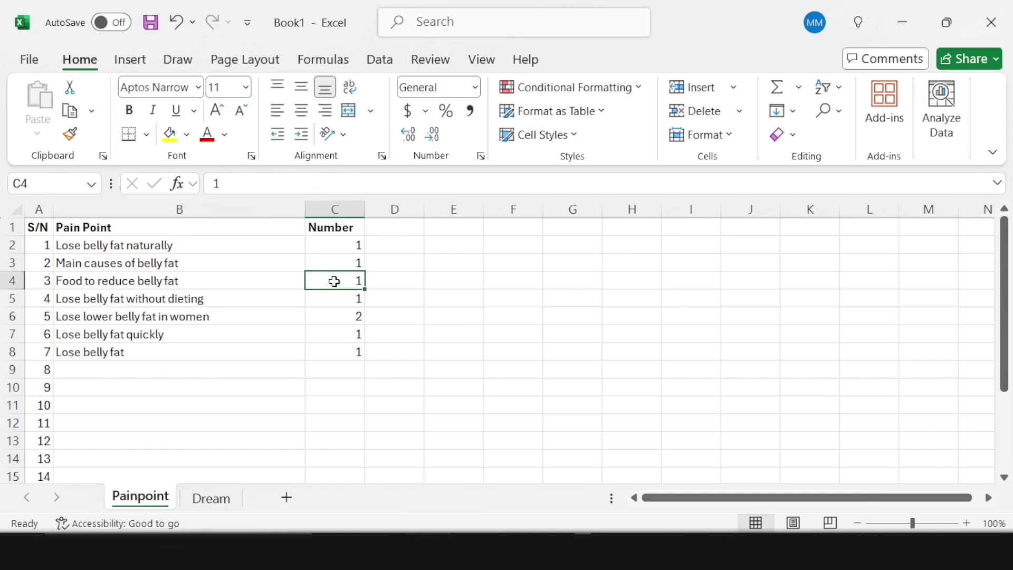
text(2)
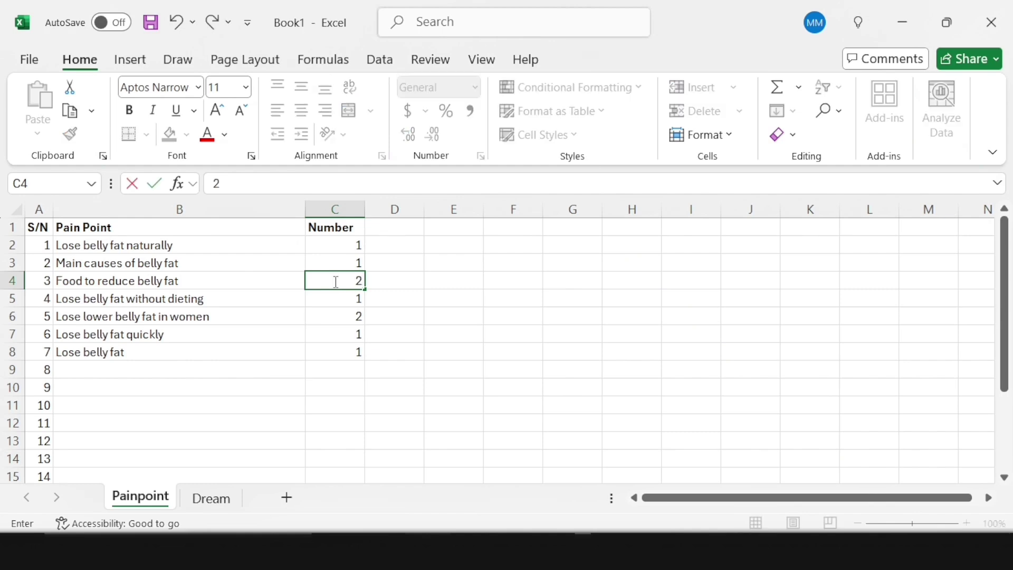
Step: Check the next Quora question and record "Dangers of belly fat" in row 9 of the Excel sheet with number 1
key(alt+Tab)
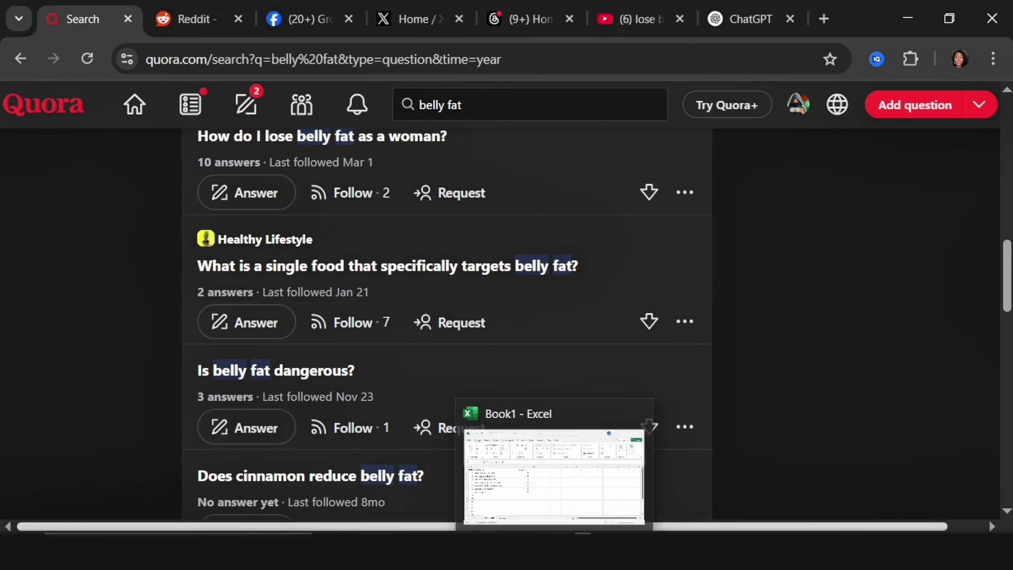
click(555, 552)
click(112, 366)
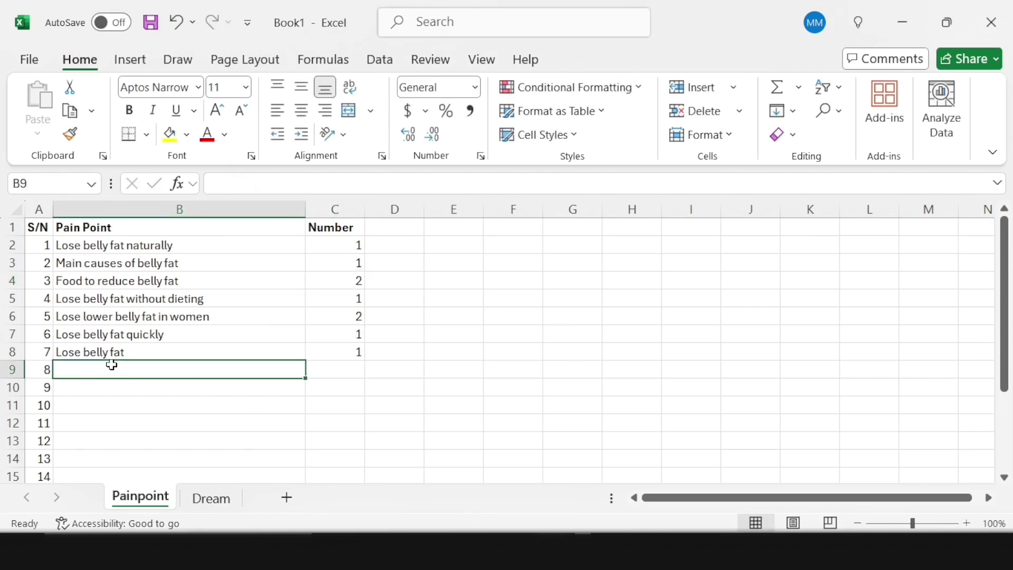
text(Danger)
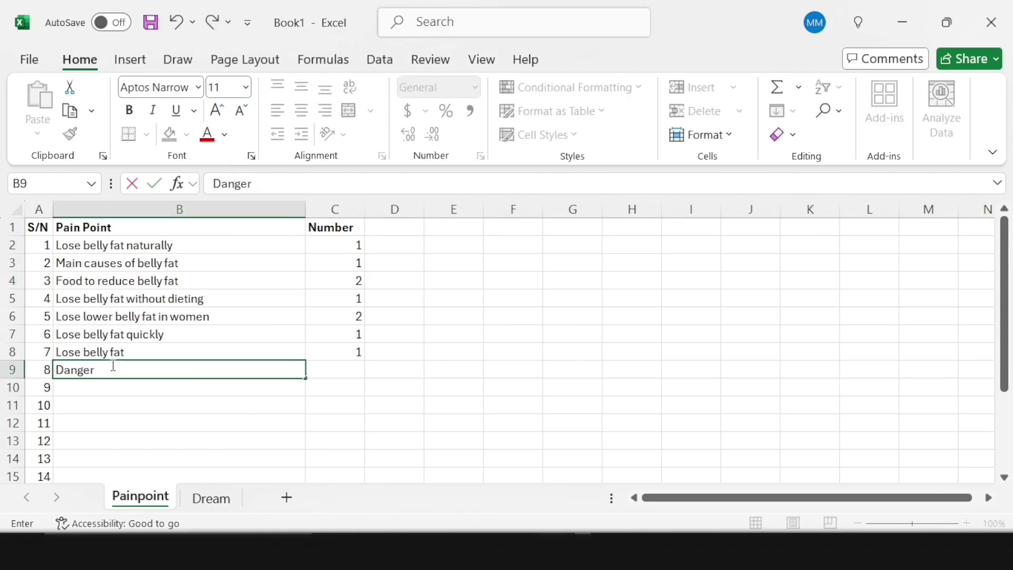
text(s of belly fat)
key(Tab)
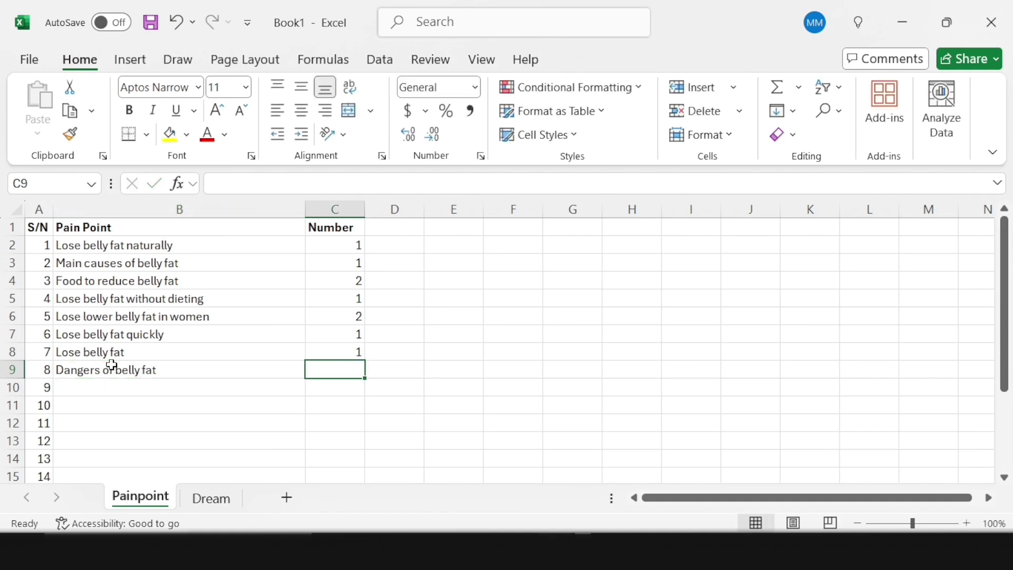
text(1)
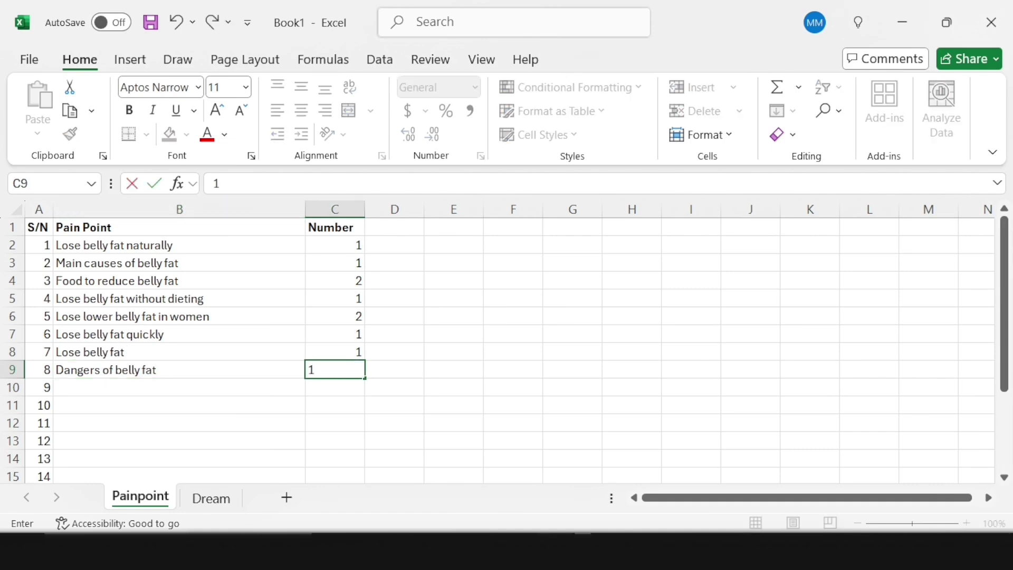
Step: Continue through the Quora questions and record "Losing belly fat by cinnamon" in Excel row 10 with number 1
key(alt+Tab)
scroll(417, 342, up, 5)
scroll(413, 355, down, 5)
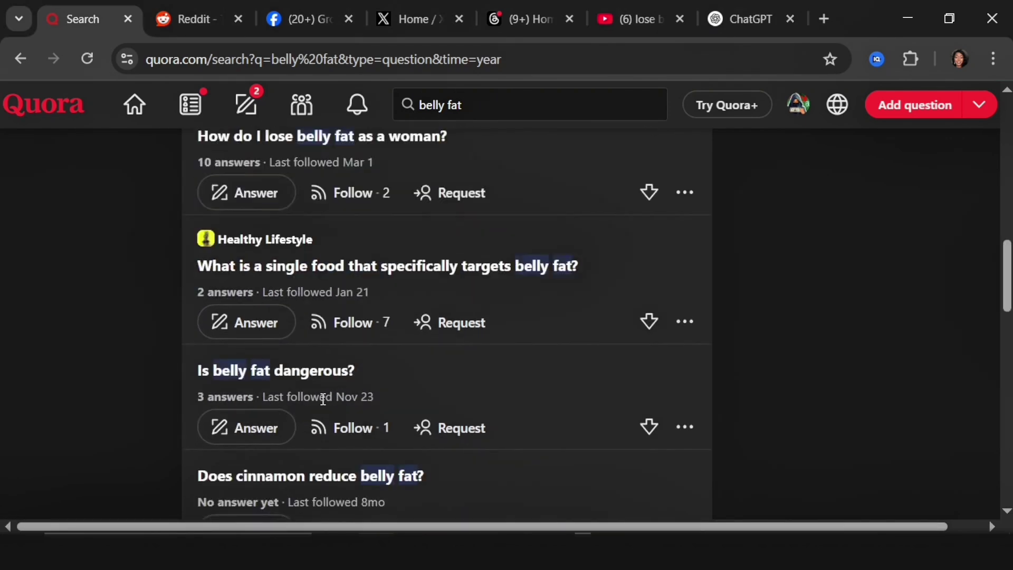
scroll(323, 399, down, 2)
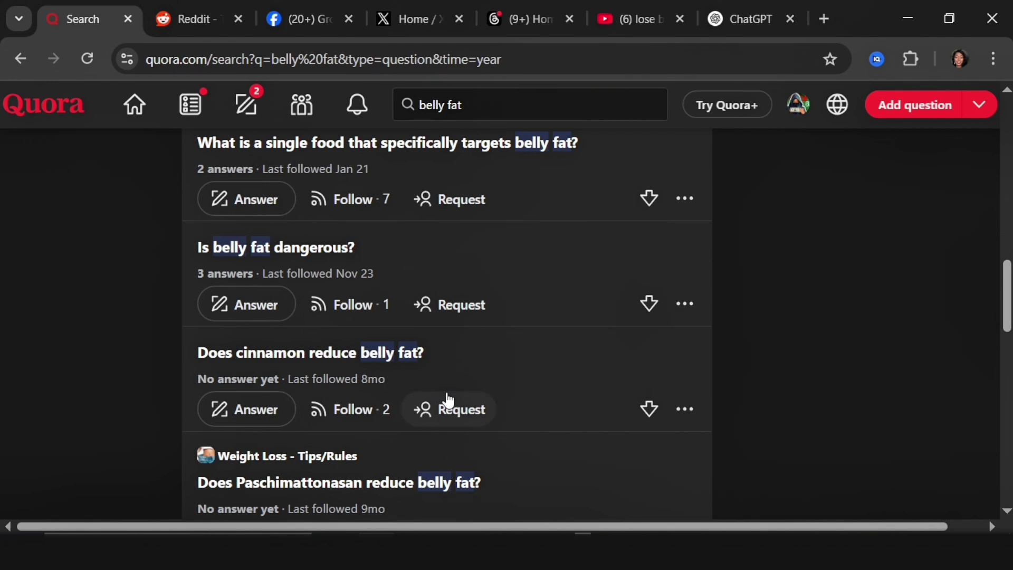
click(556, 550)
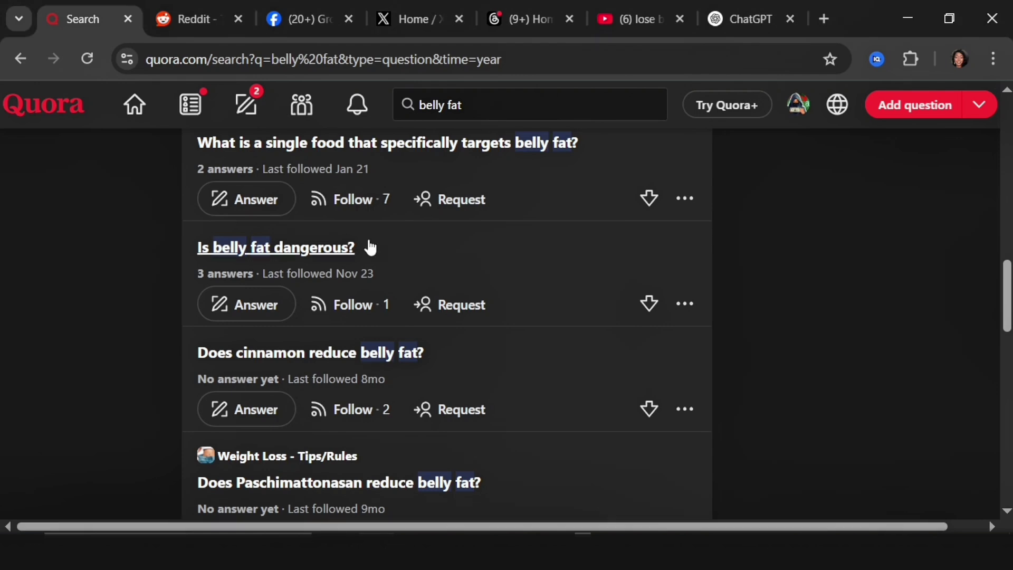
scroll(363, 364, down, 2)
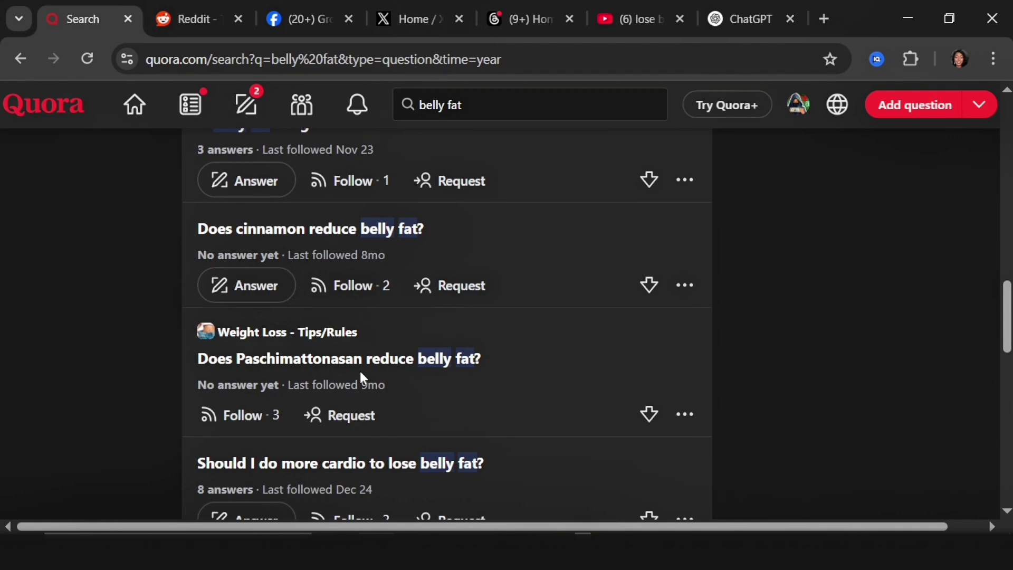
Step: Switch to Reddit and begin a new search
click(178, 23)
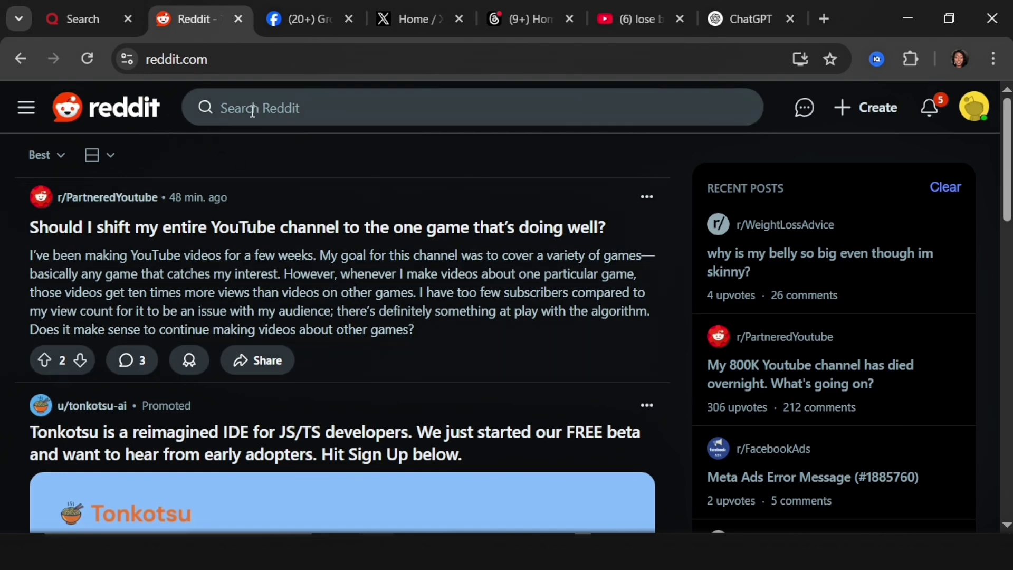
click(253, 111)
text(weight)
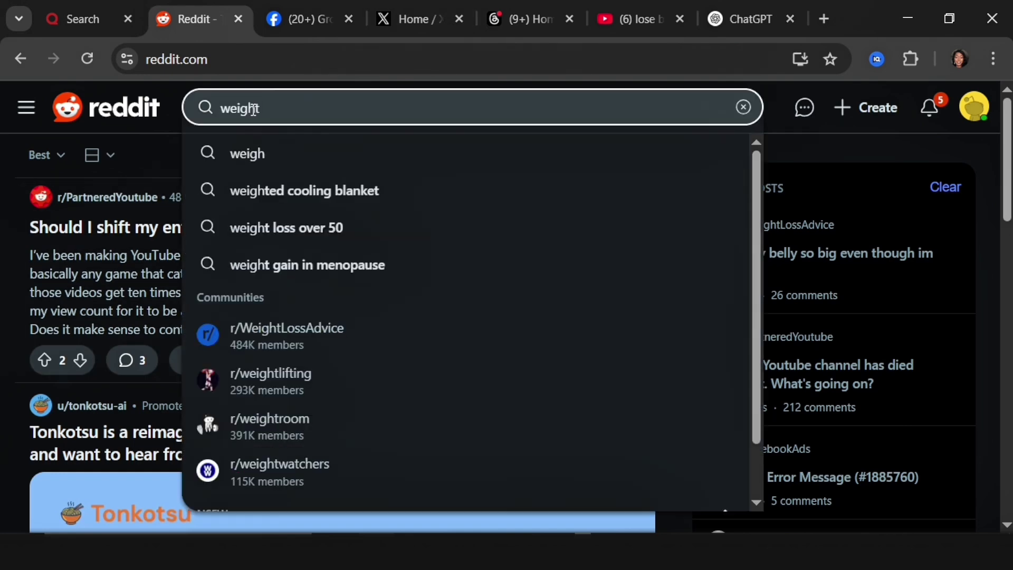
key(BackSpace)
key(BackSpace)
key(BackSpace)
key(BackSpace)
key(BackSpace)
key(BackSpace)
Step: Search Reddit for "belly fat" and limit the posts to the past year
text(belly fat)
key(Return)
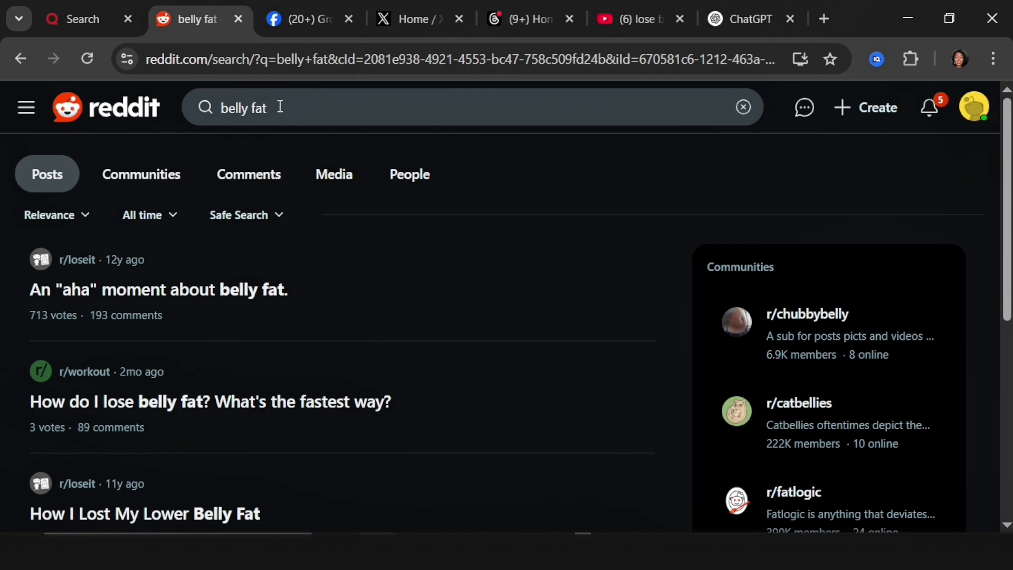
click(152, 218)
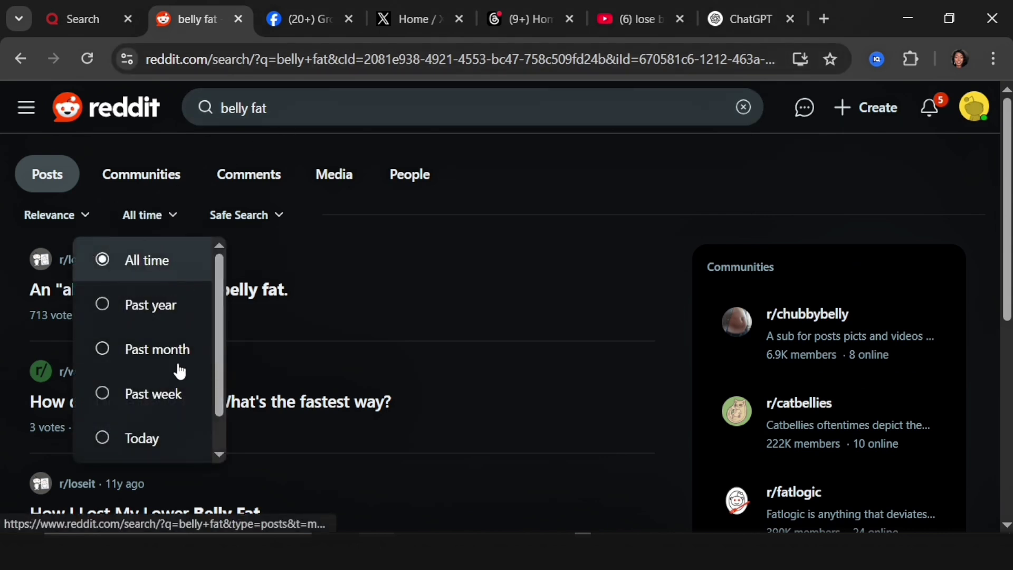
click(157, 319)
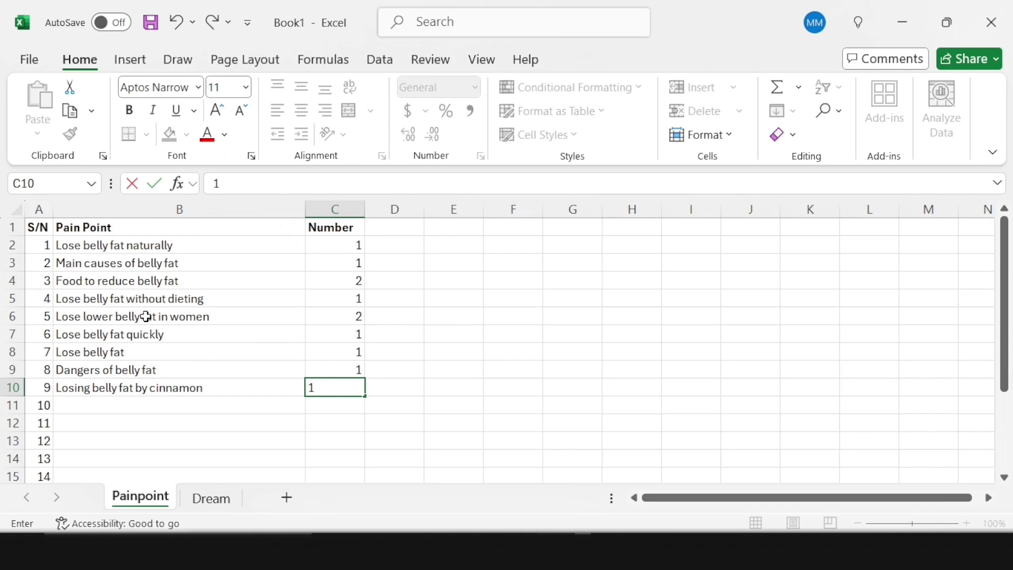
Step: In the Excel sheet, set the number for "Lose belly fat quickly" in C7 to 2
click(356, 337)
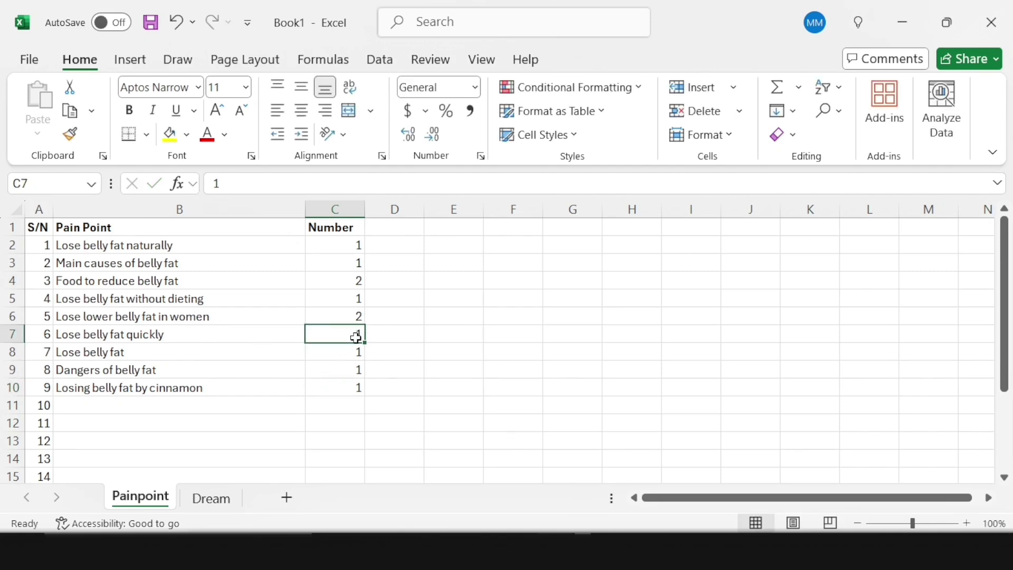
text(2)
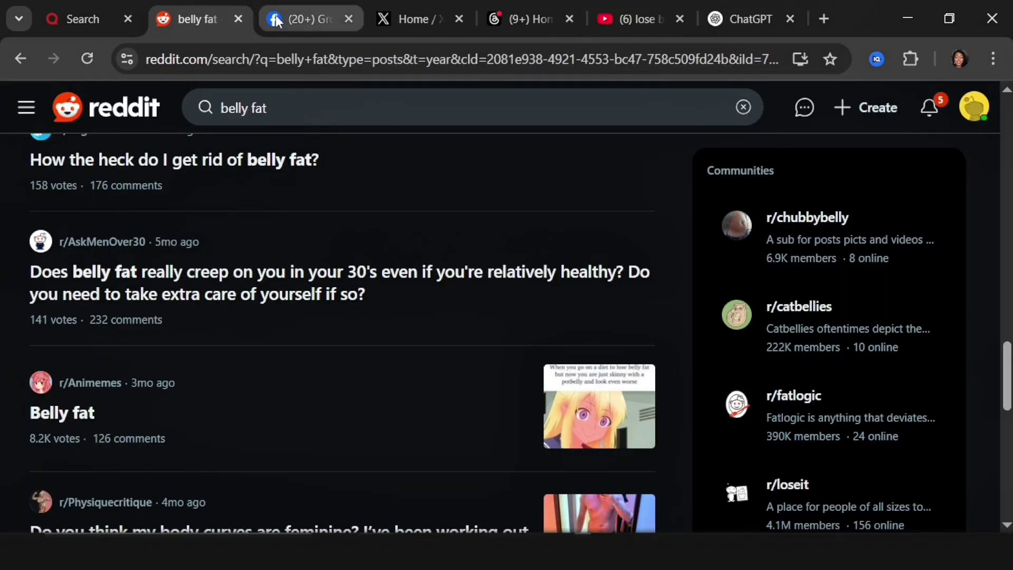
Step: Switch to Facebook and search the whole site for "belly fat"
click(298, 19)
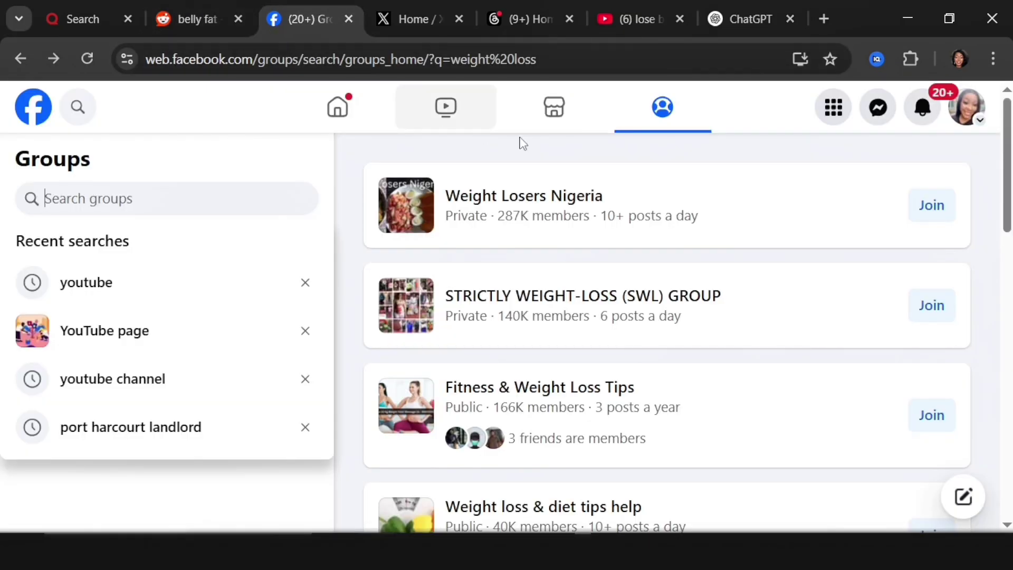
click(78, 107)
text(belly fat)
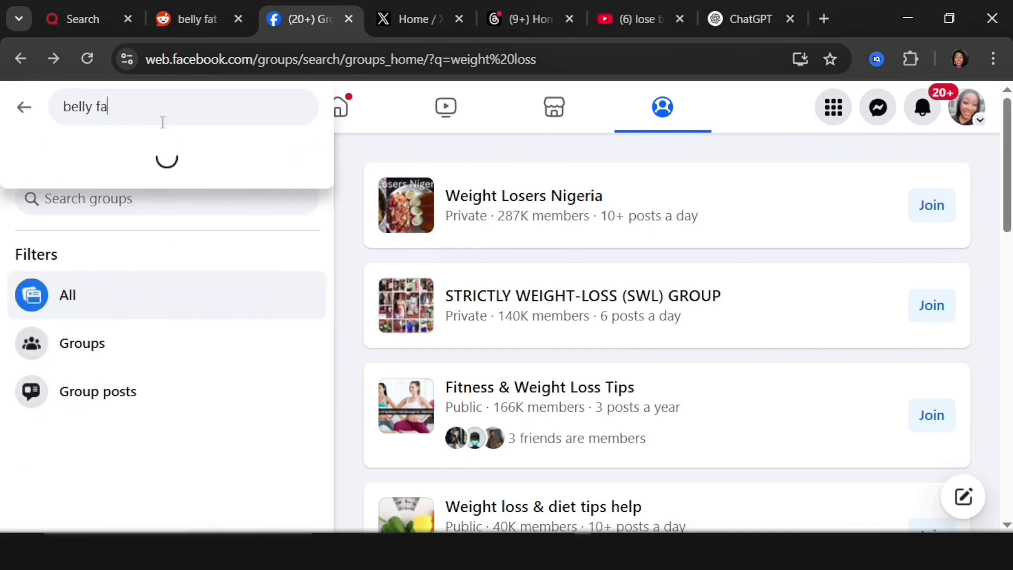
key(Return)
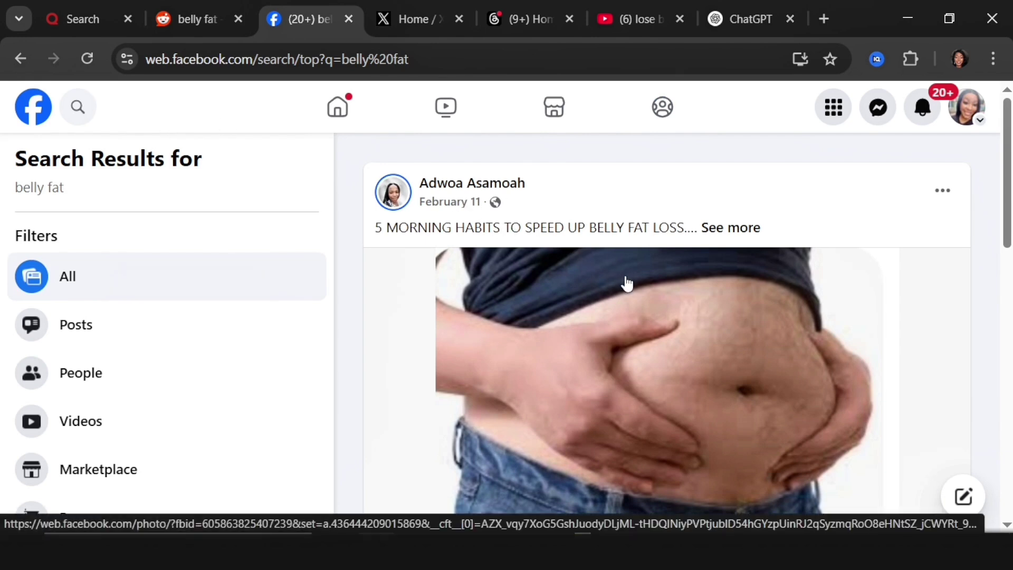
Step: Filter the Facebook results to public posts from 2025 and look through them for belly fat pain points
click(93, 346)
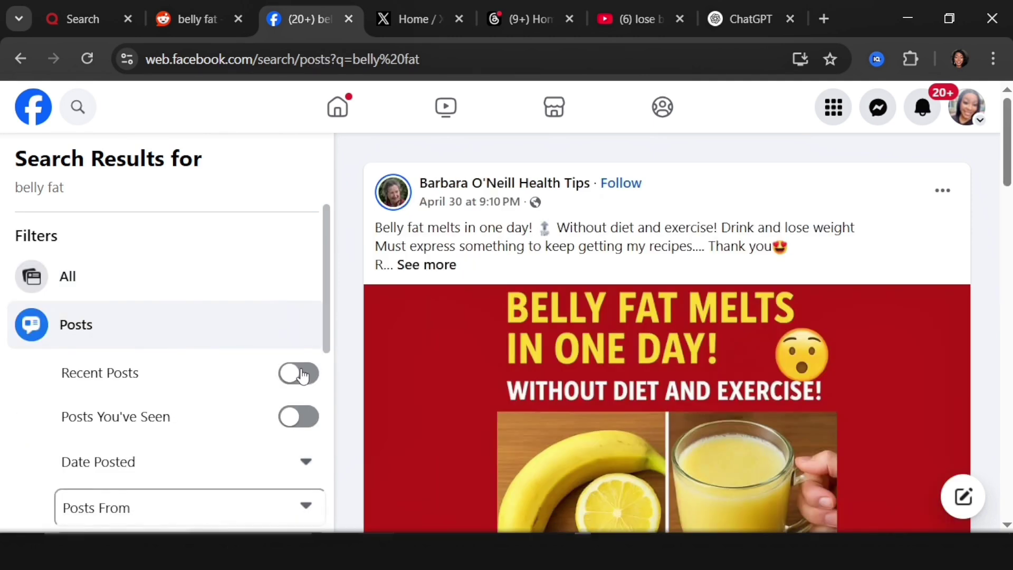
click(294, 454)
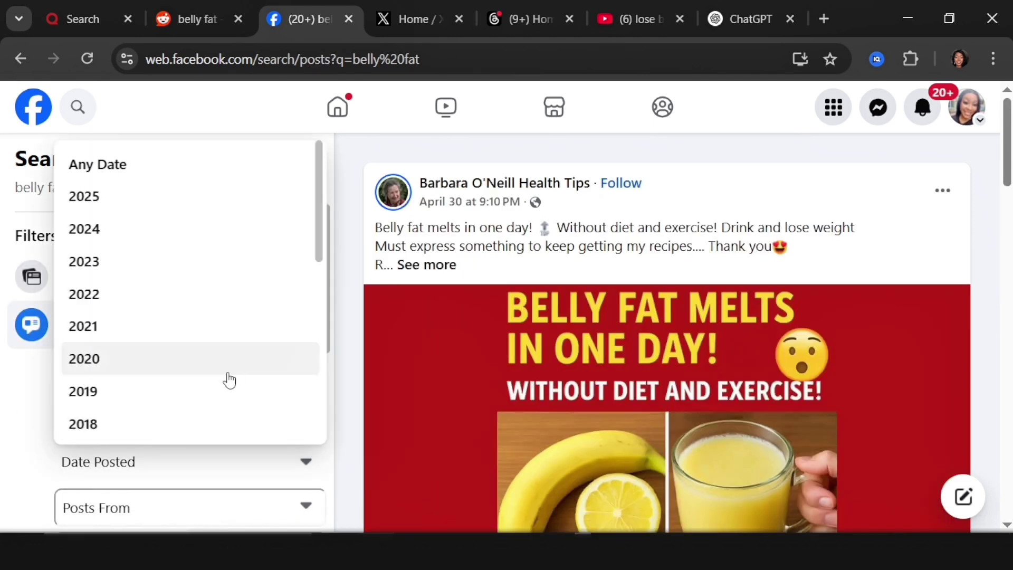
click(105, 194)
scroll(148, 296, down, 5)
click(253, 258)
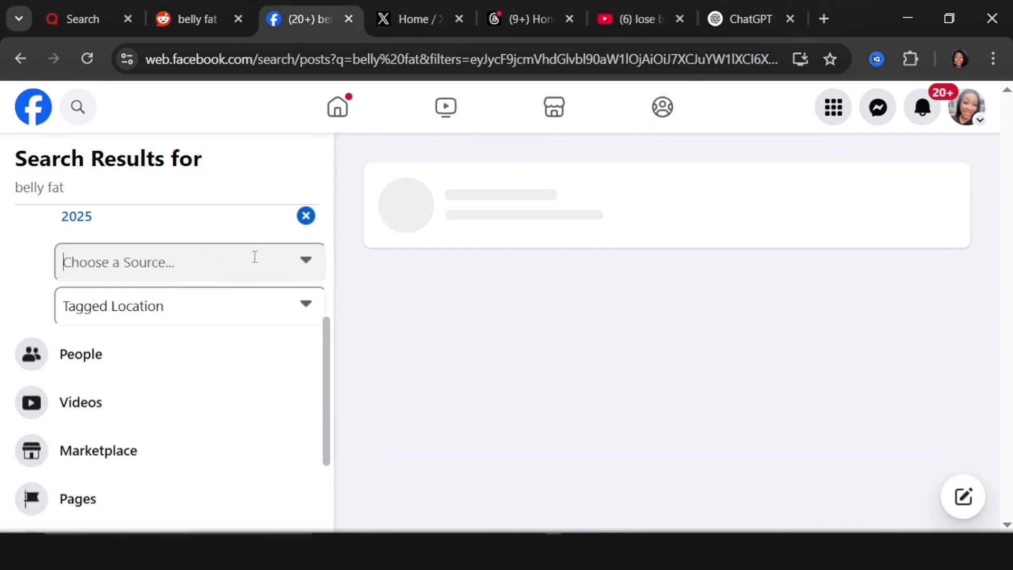
click(141, 327)
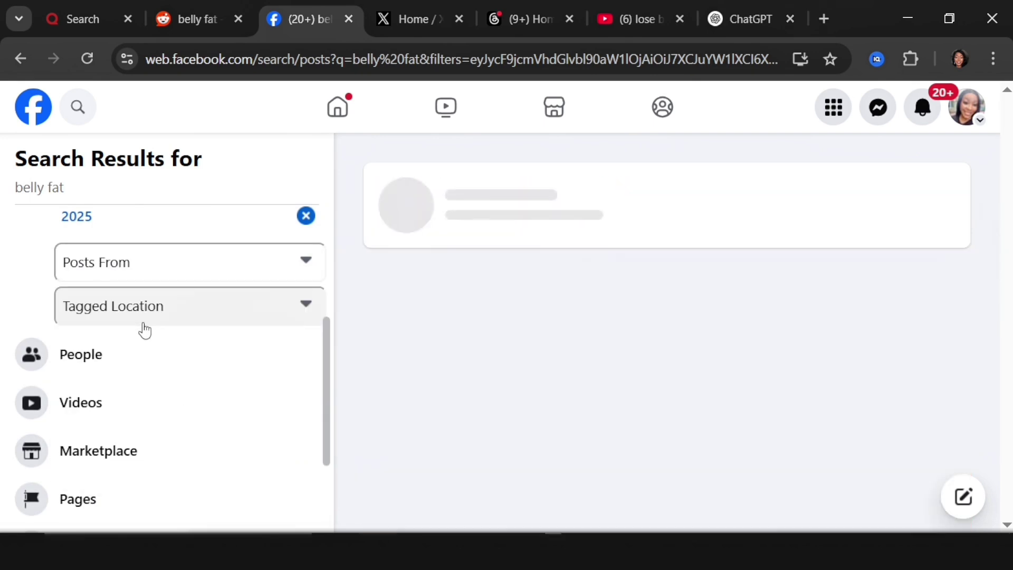
click(177, 280)
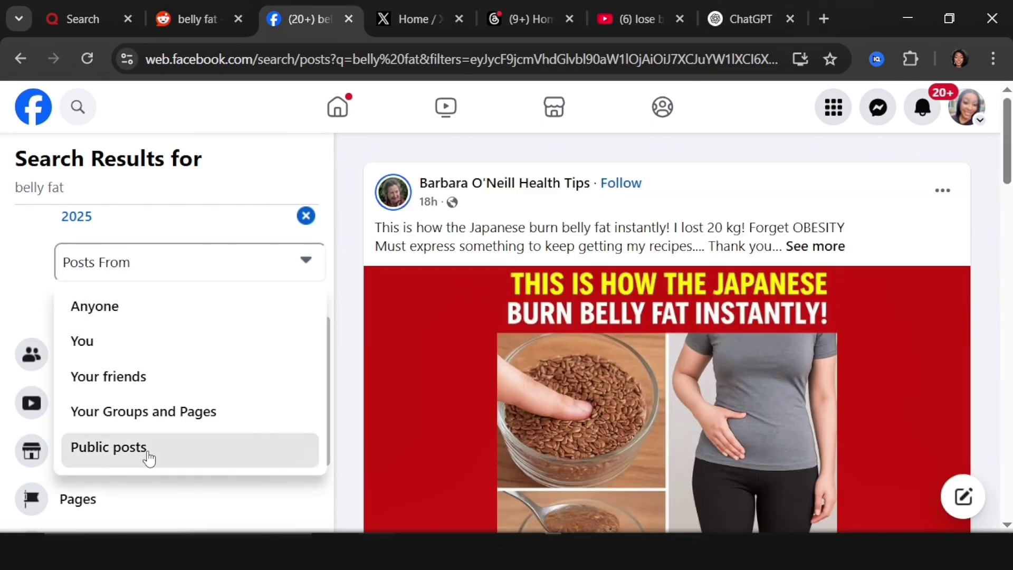
click(147, 455)
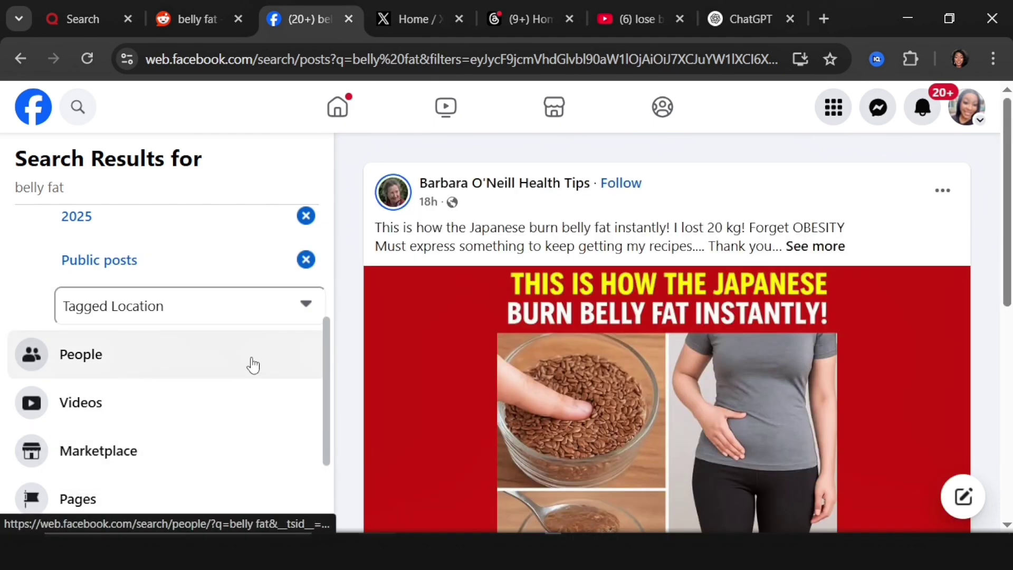
scroll(594, 348, down, 10)
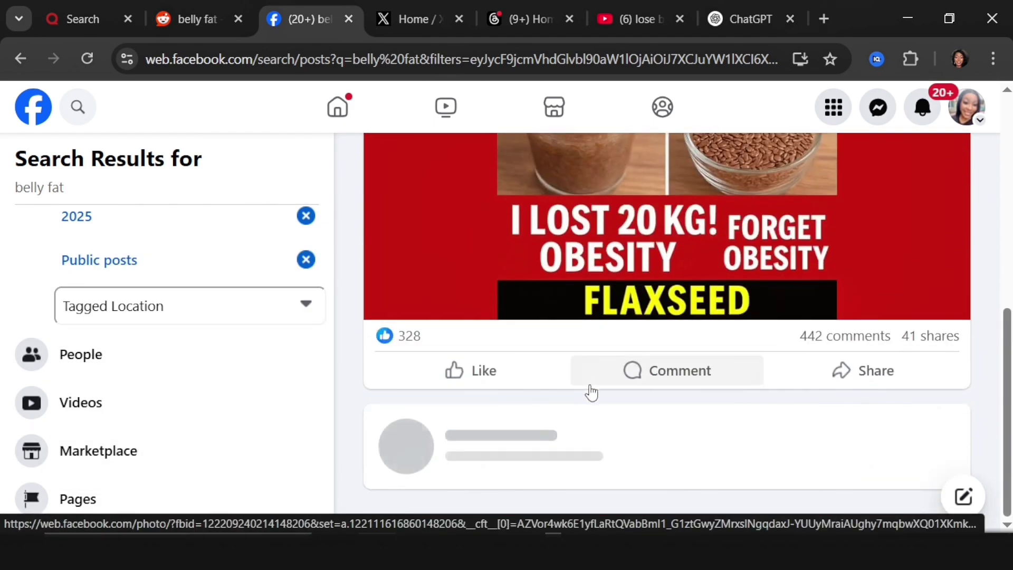
scroll(582, 402, down, 4)
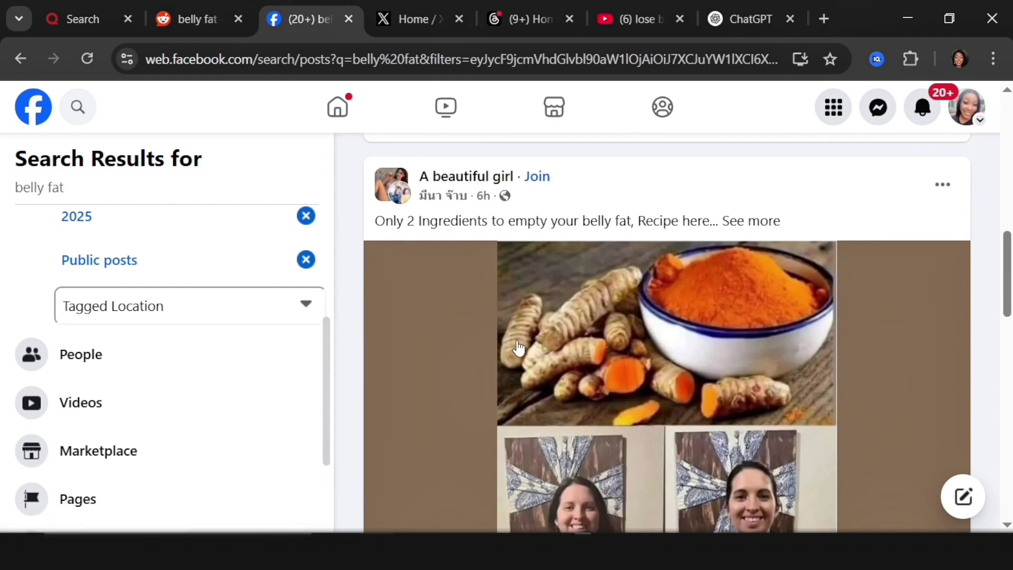
scroll(523, 320, up, 3)
scroll(809, 334, down, 6)
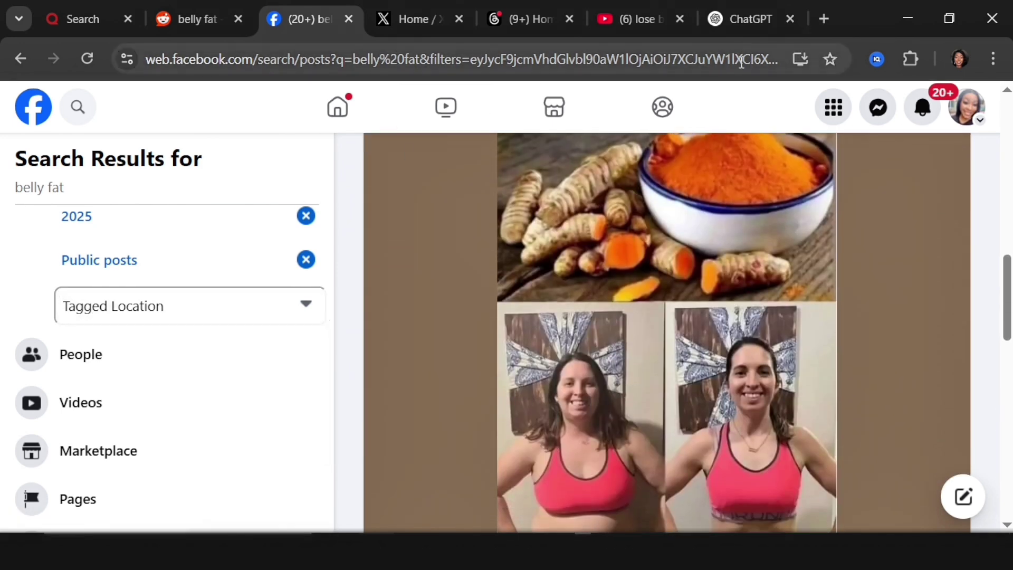
Step: Search the Facebook groups for "belly fat"
click(663, 113)
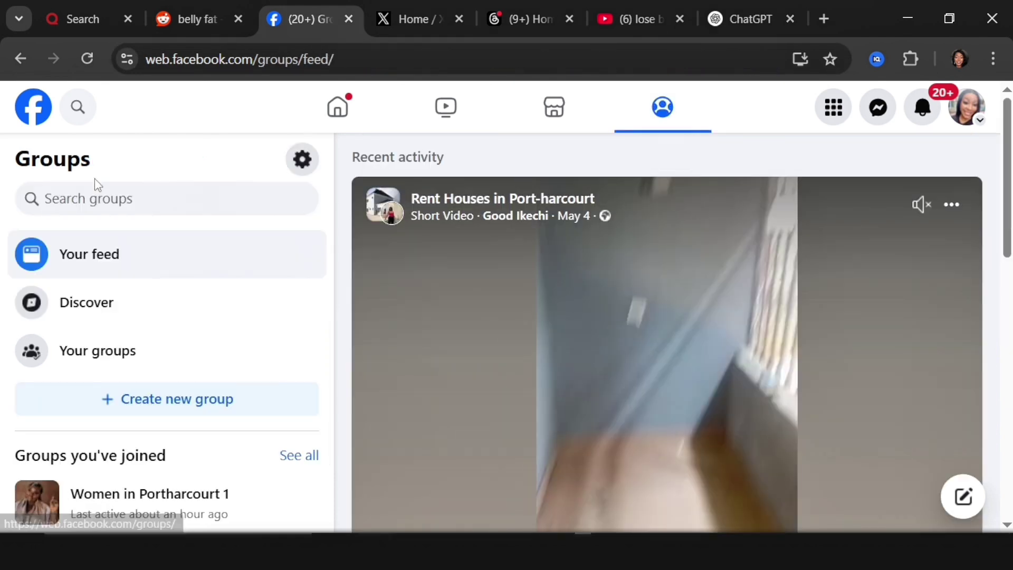
click(157, 198)
text(belly)
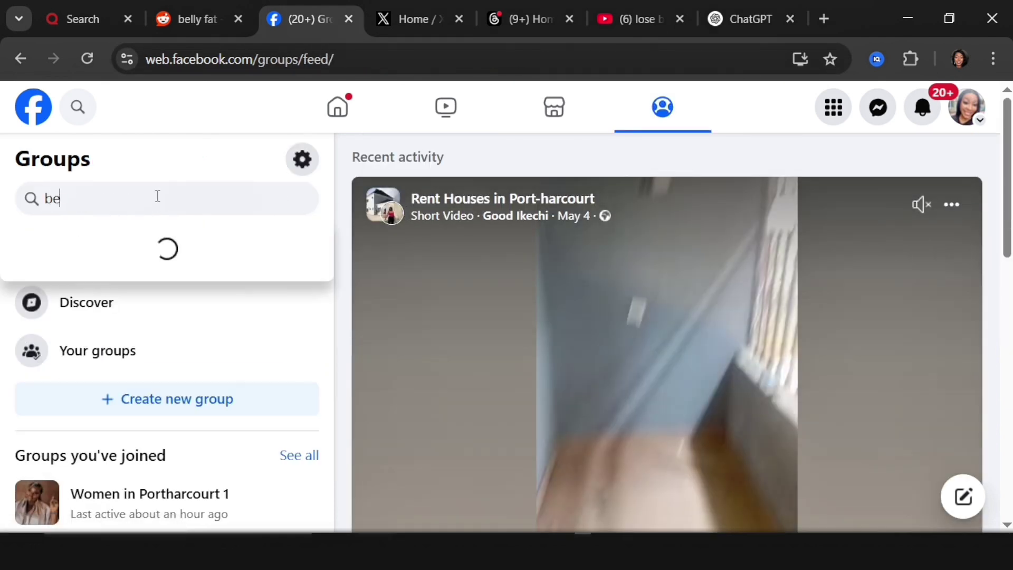
text( fat)
key(Return)
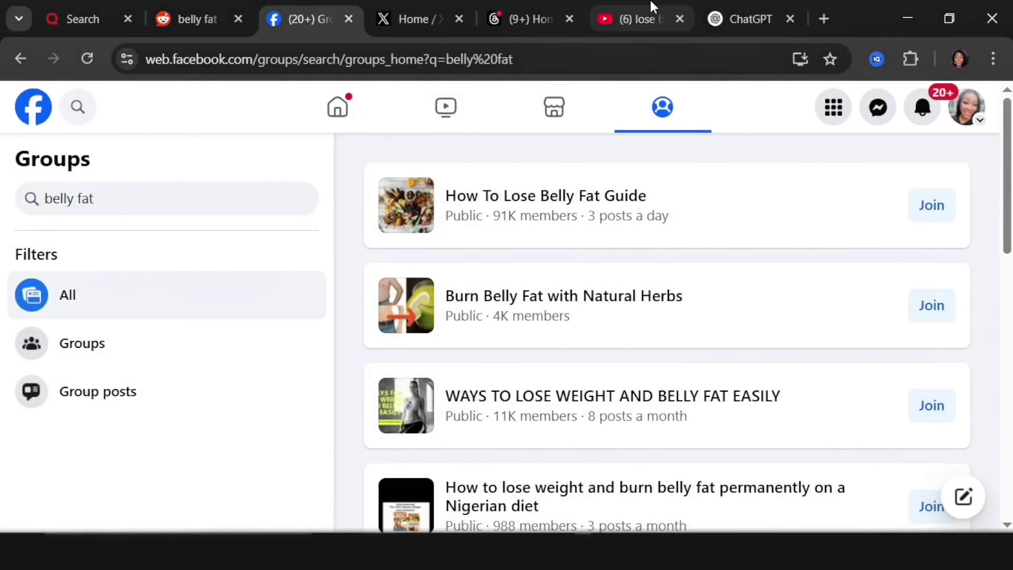
Step: Switch to X, search for "belly fat" and look through the latest posts for belly fat pain points
click(407, 21)
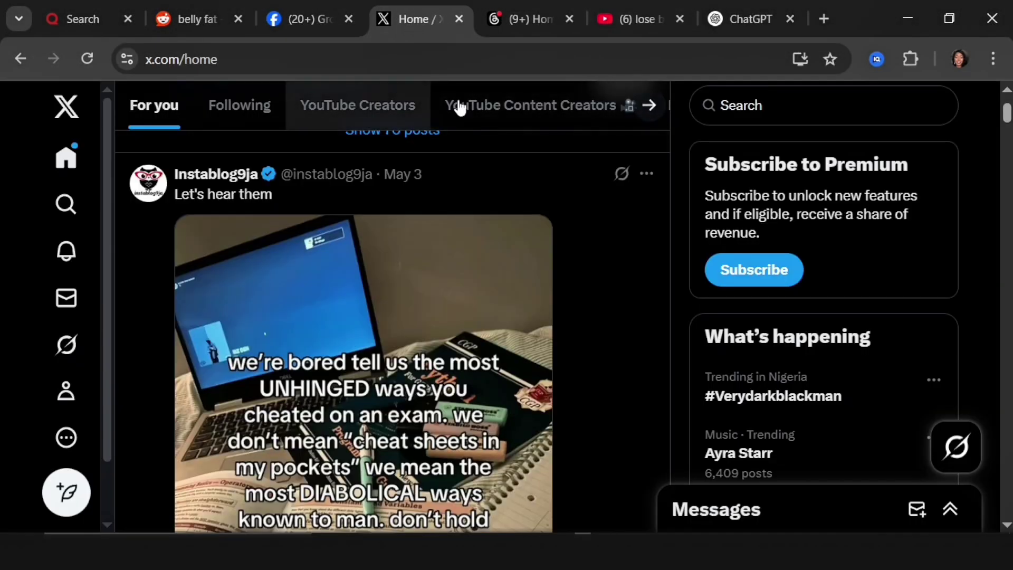
click(770, 108)
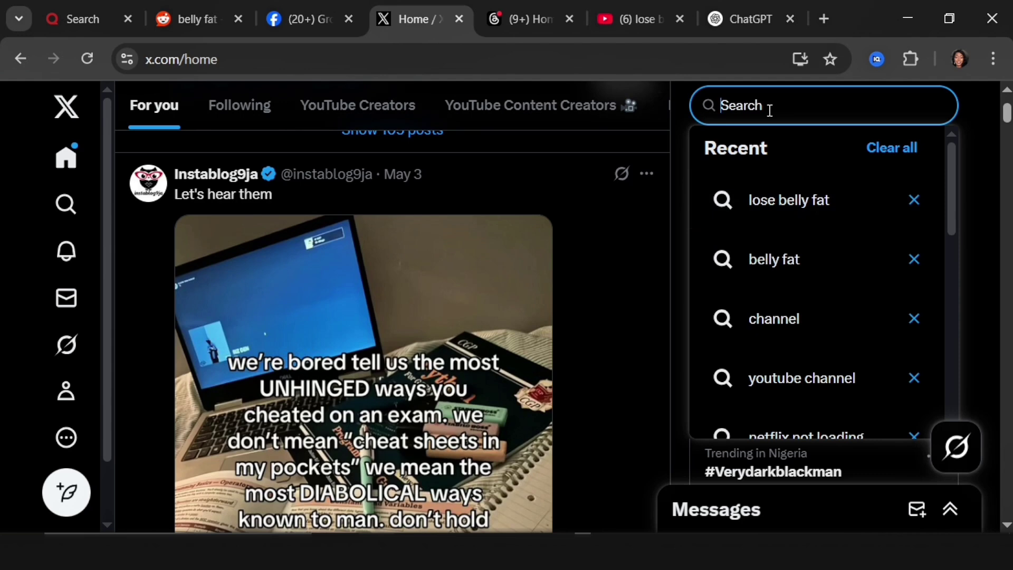
click(785, 269)
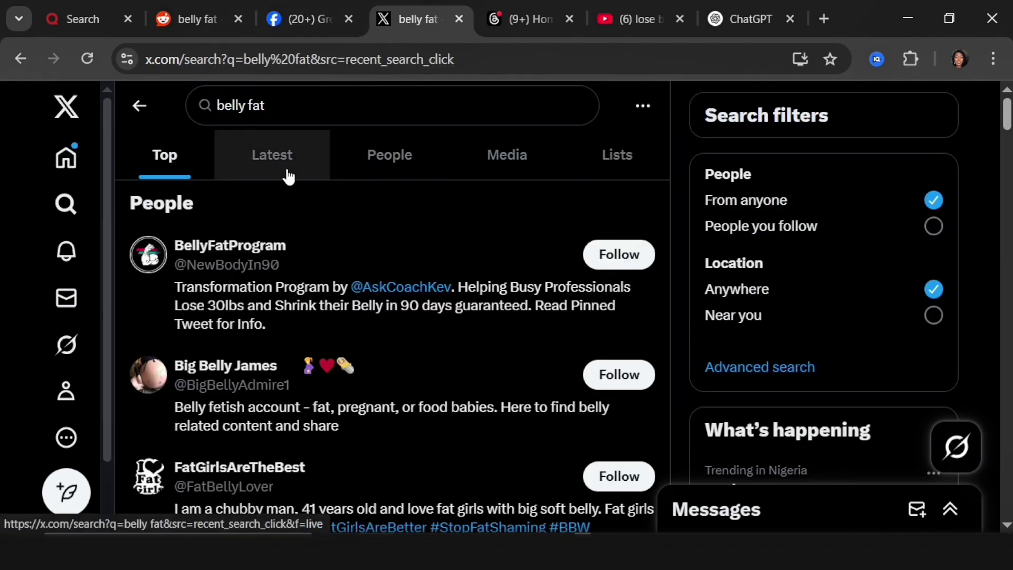
click(269, 156)
scroll(315, 231, down, 5)
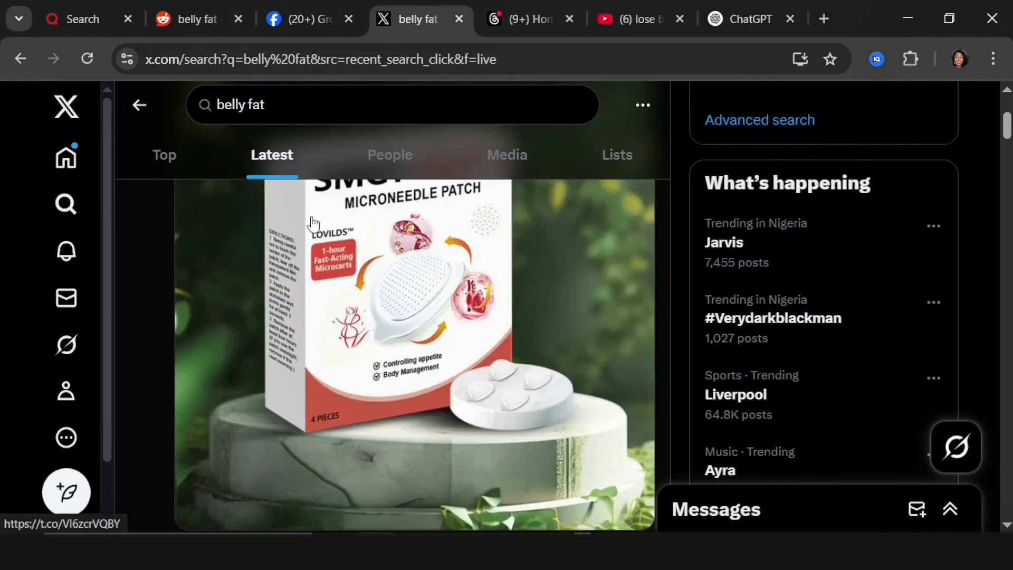
scroll(314, 231, down, 10)
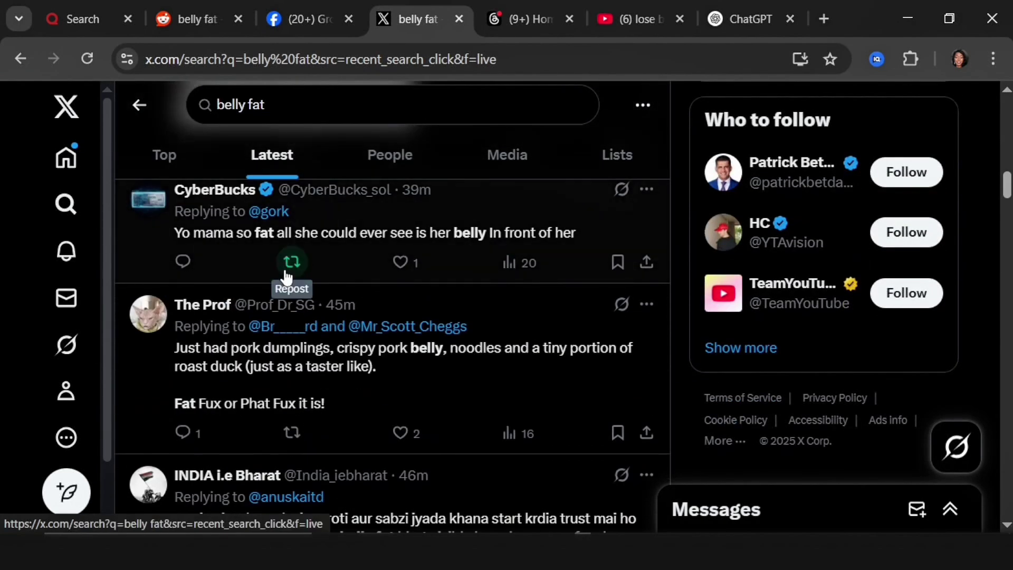
scroll(288, 275, down, 5)
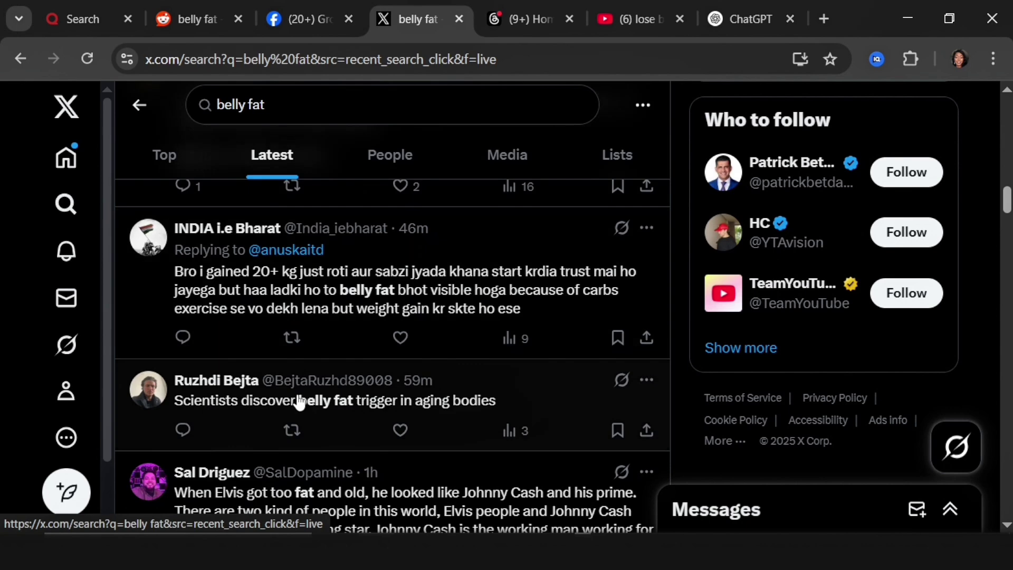
Step: Change the X search to "lose belly fat" among the latest posts, and switch to Threads
click(217, 104)
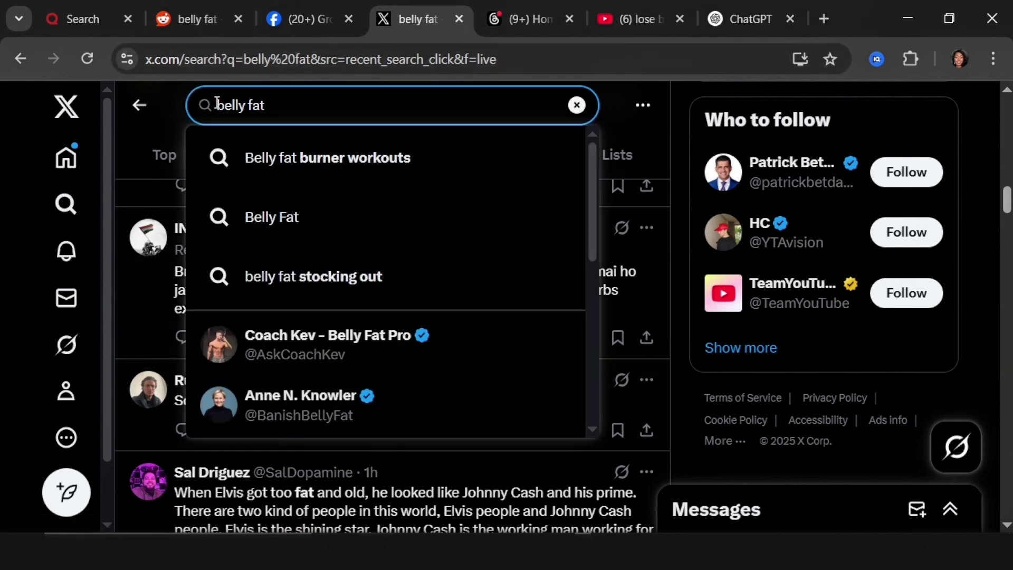
text(lose)
key(Return)
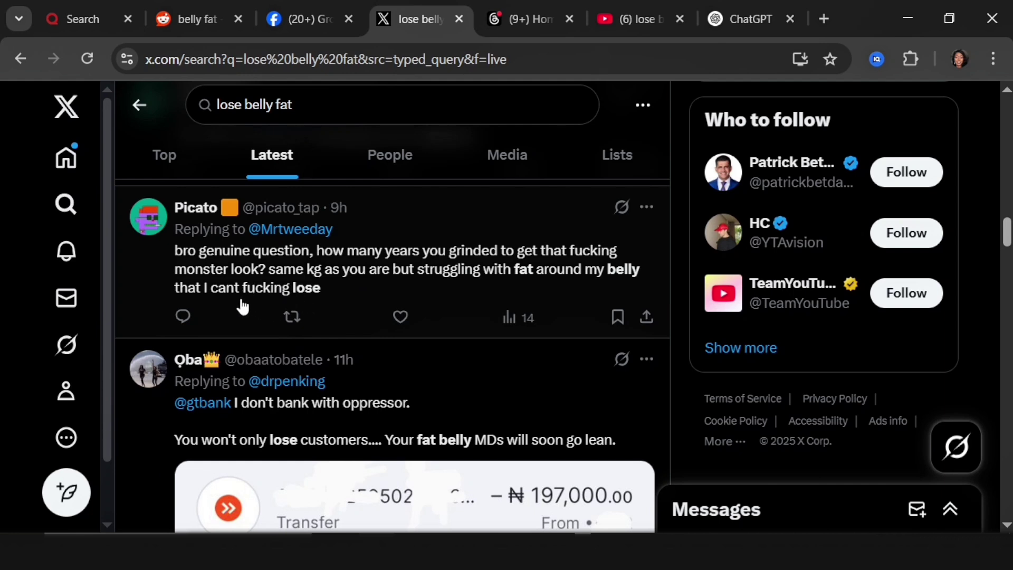
click(530, 18)
mouse_move(624, 28)
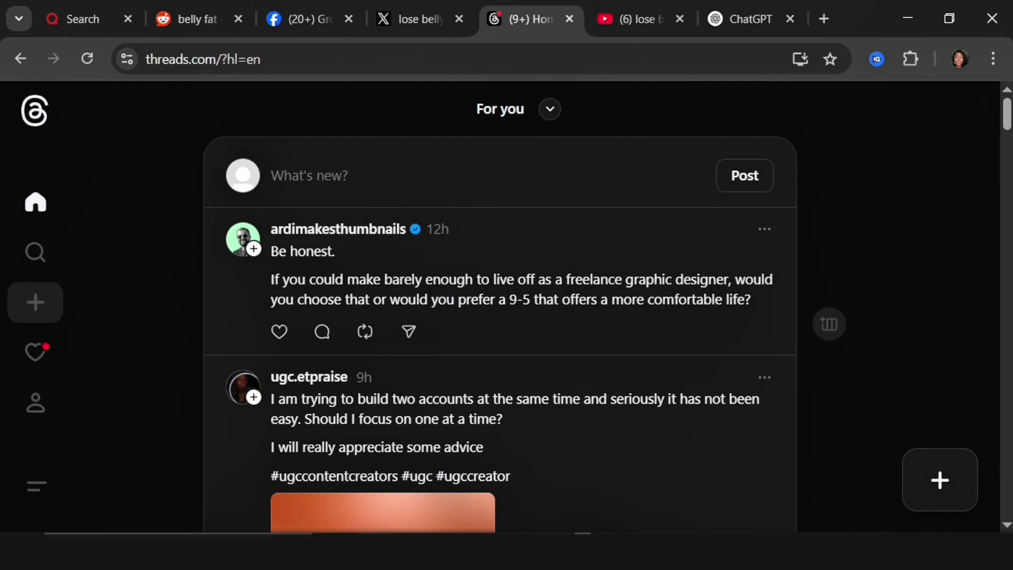
Step: Switch to the Excel workbook and review the full list of pain points and their numbers on the Painpoint sheet
key(alt+Tab)
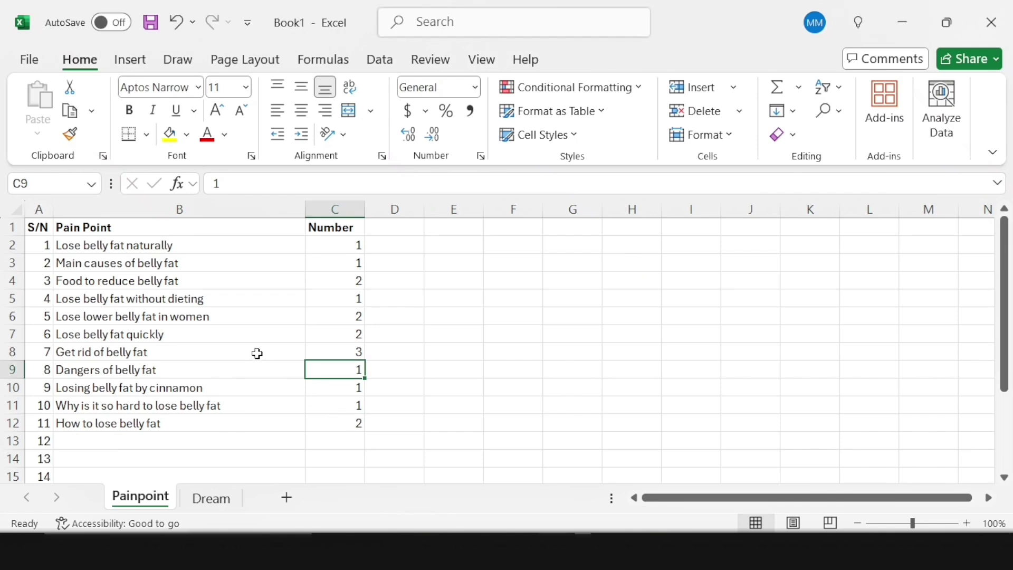
scroll(327, 374, down, 3)
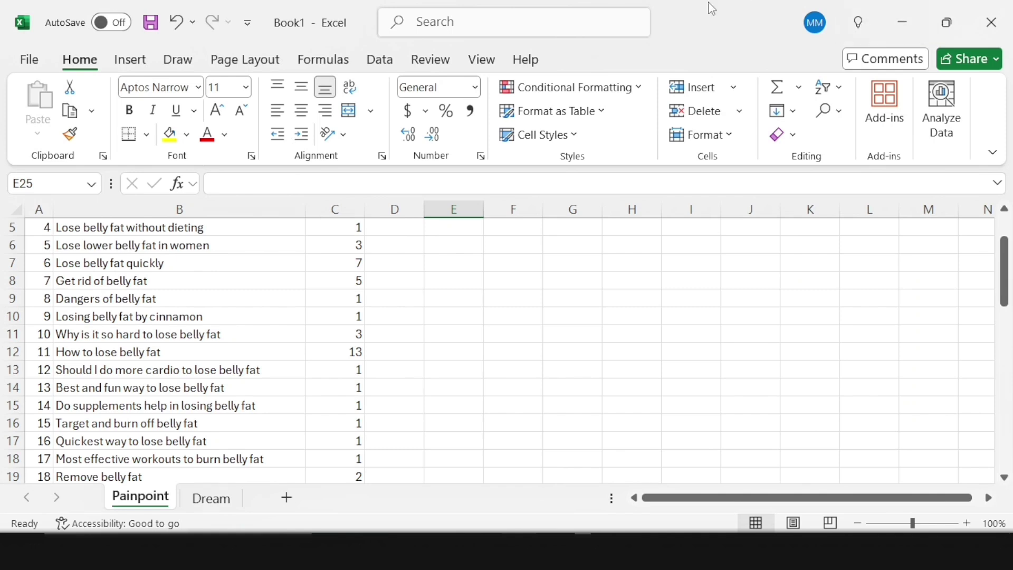
scroll(274, 318, up, 2)
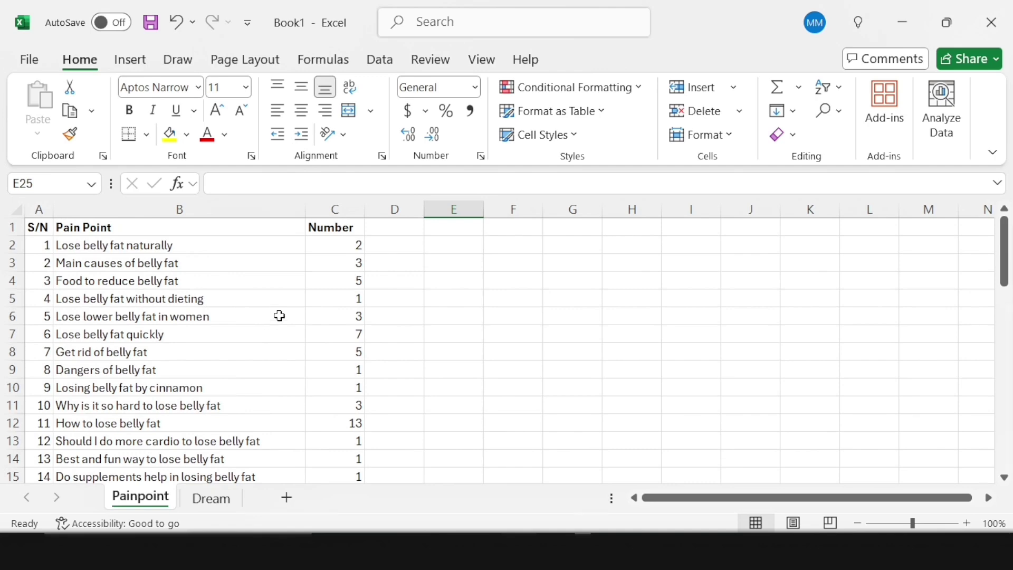
scroll(278, 319, down, 6)
scroll(264, 369, down, 7)
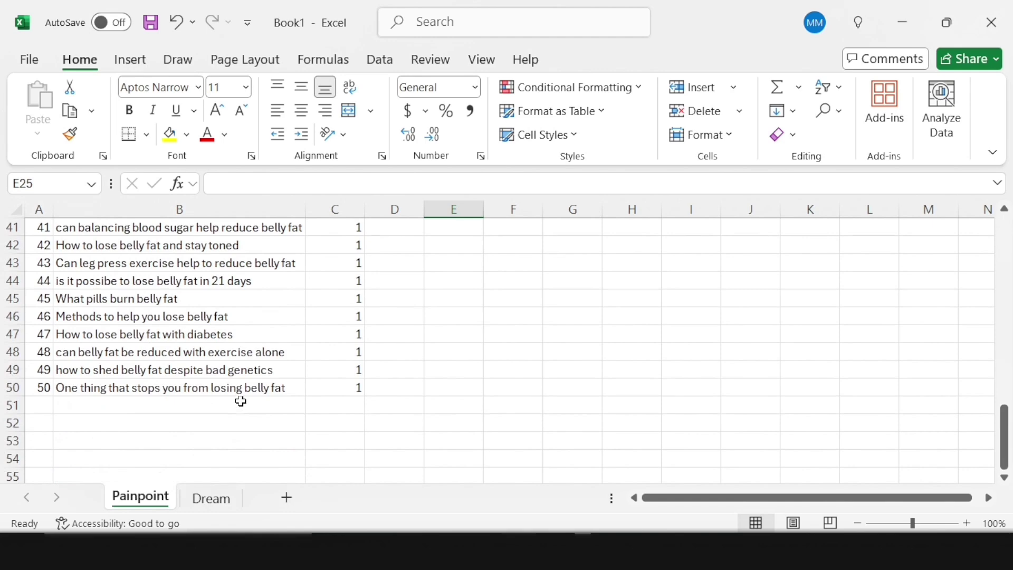
scroll(253, 370, up, 9)
scroll(264, 353, up, 4)
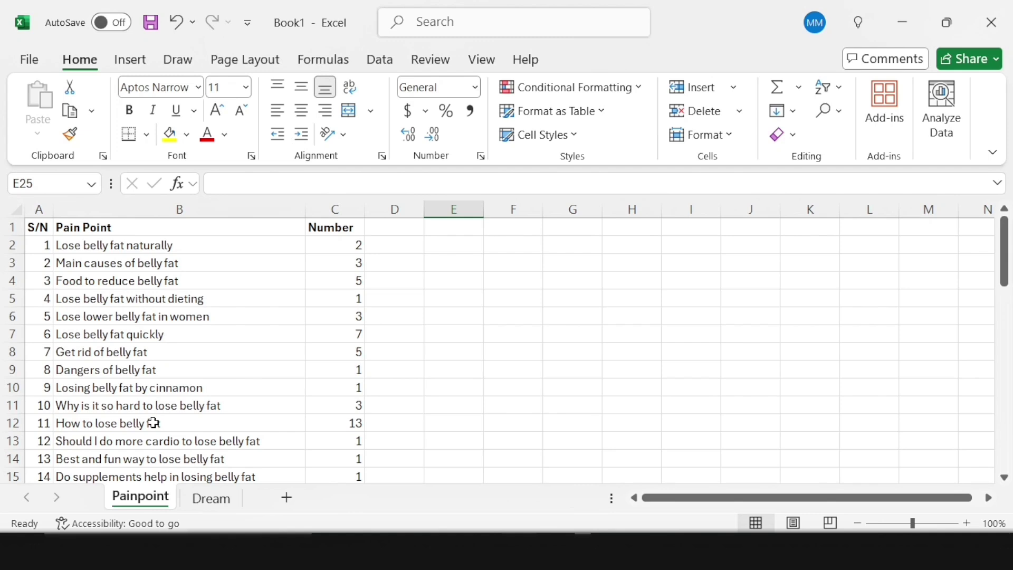
Step: Switch to ChatGPT and paste the e-book creator prompt for a 3,000 to 5,000-word belly fat e-book, adding "I" before "want to write"
key(alt+Tab)
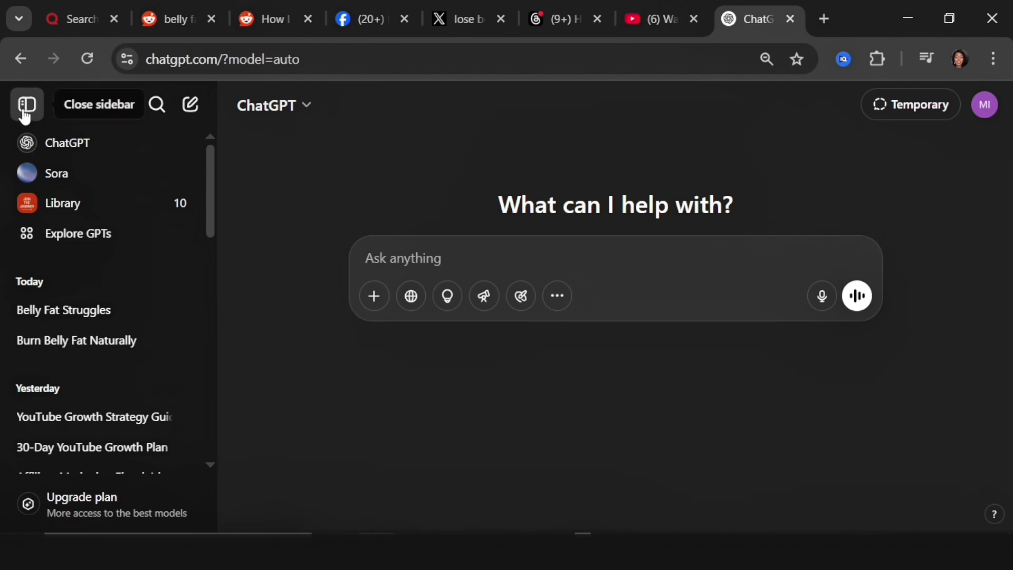
click(23, 109)
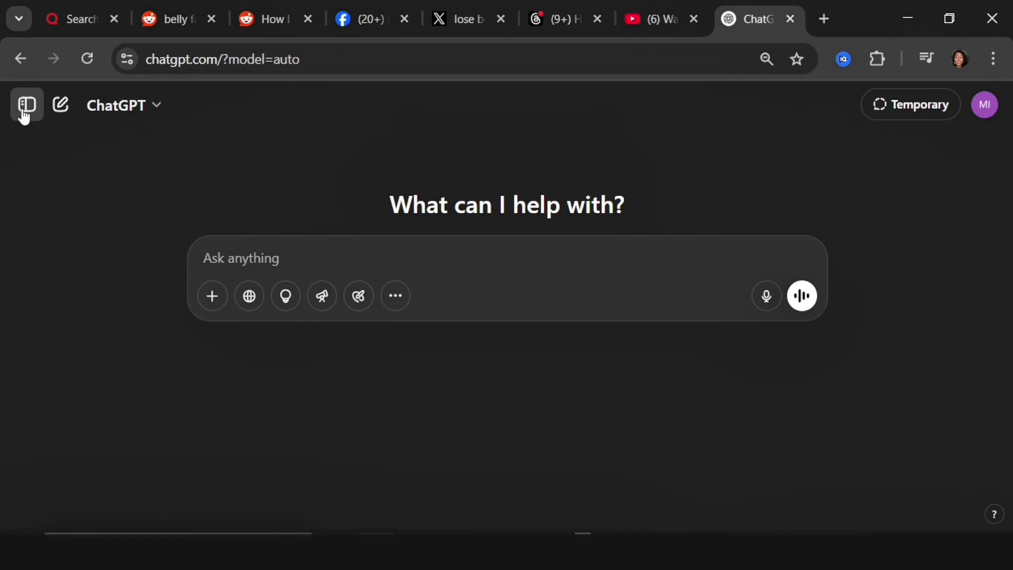
click(382, 273)
key(ctrl+v)
scroll(382, 273, up, 5)
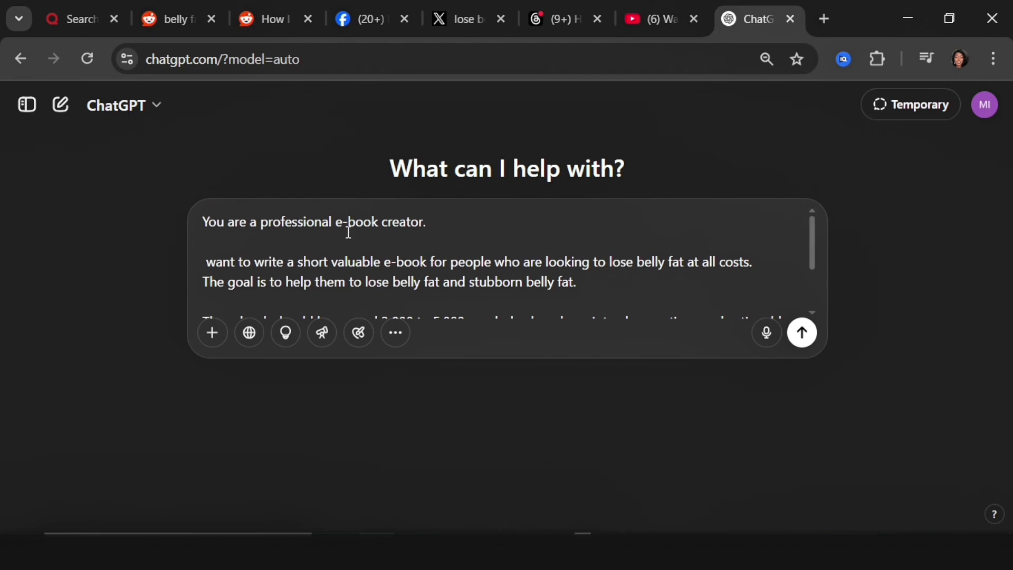
click(204, 263)
text(I)
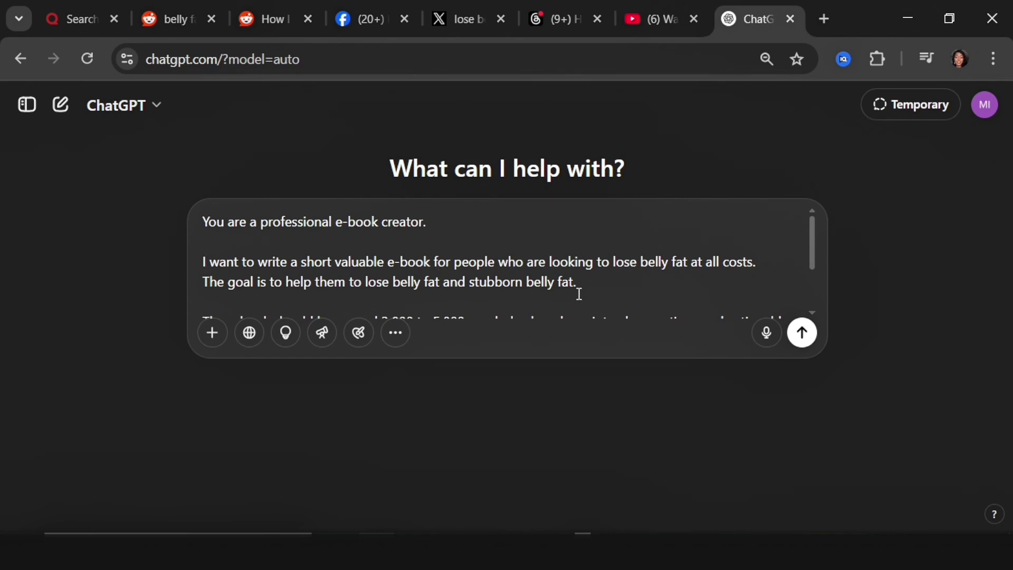
Step: Submit the belly fat e-book prompt and look through the suggested outline from the title to the workouts section
scroll(582, 267, down, 2)
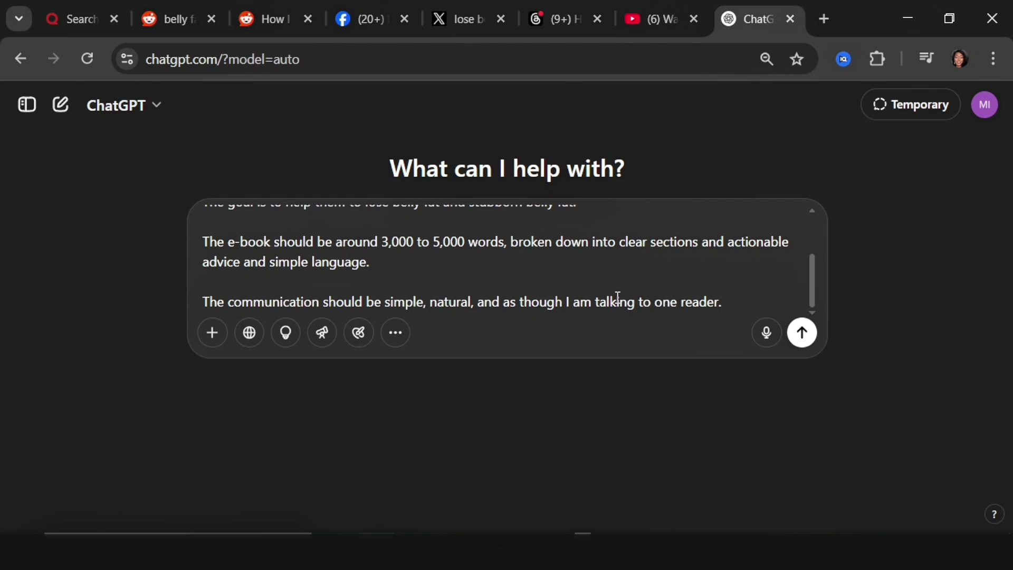
scroll(619, 298, up, 3)
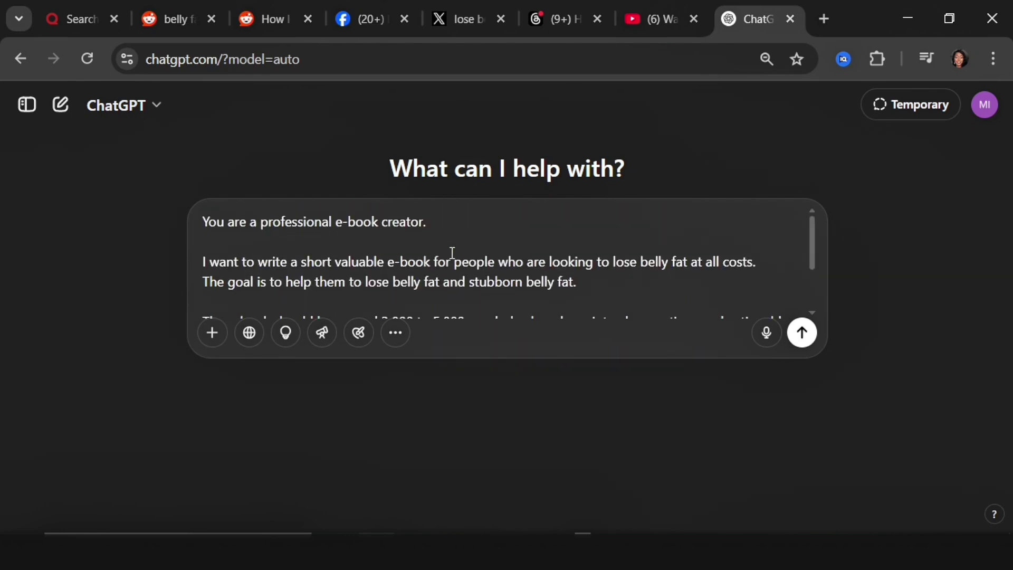
drag(549, 263, 756, 263)
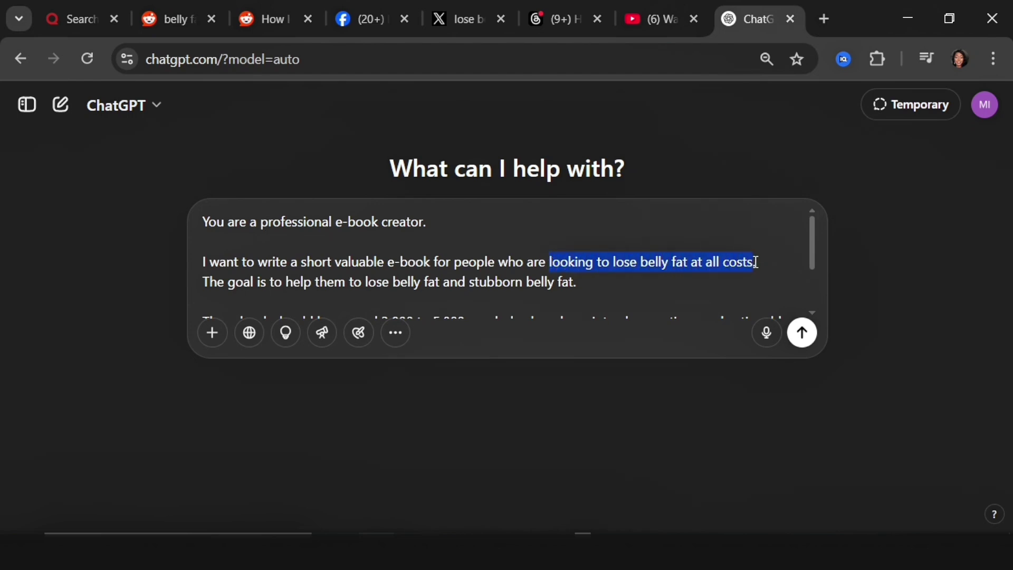
drag(287, 283, 576, 283)
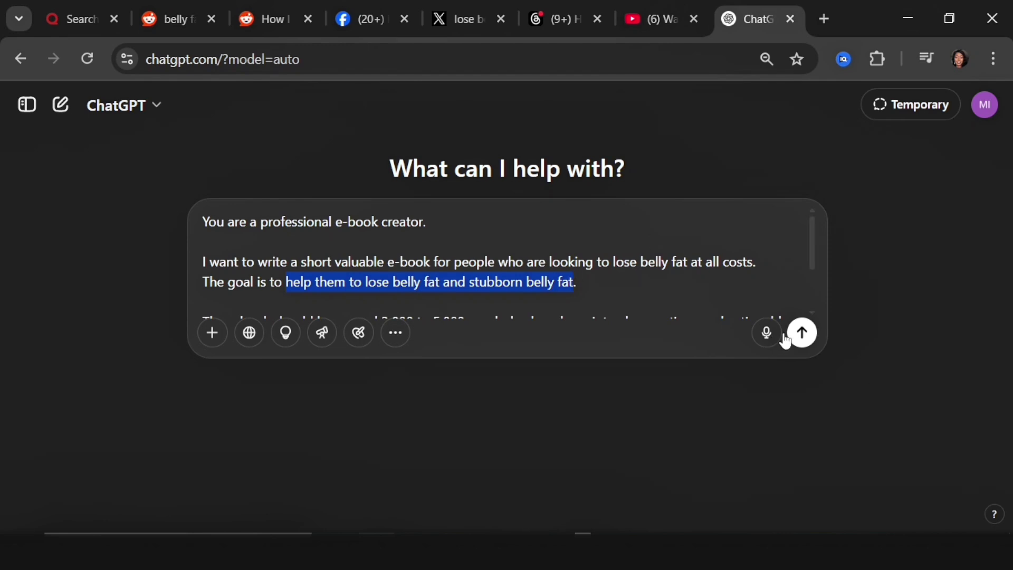
click(801, 334)
scroll(446, 315, down, 4)
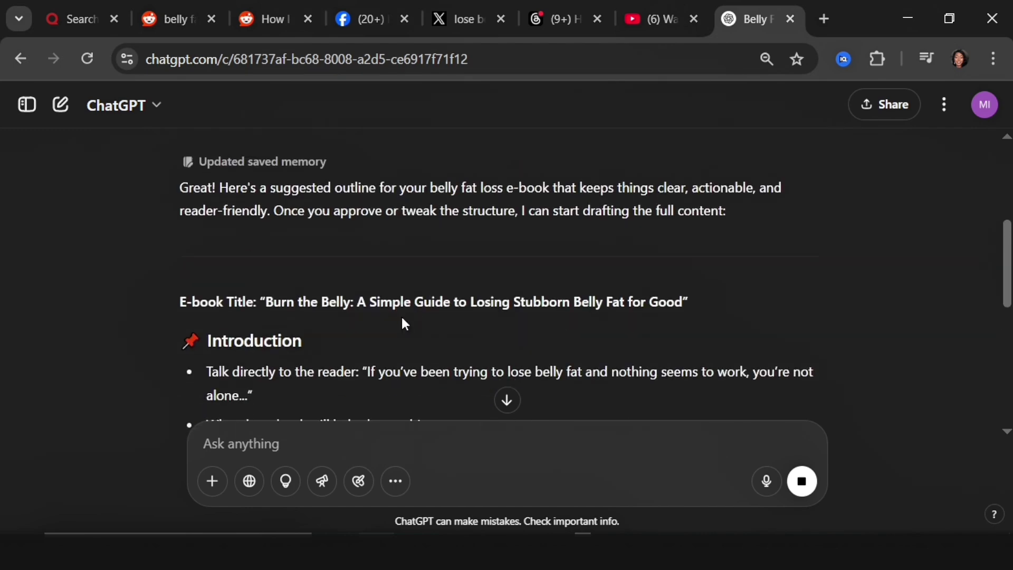
scroll(382, 336, down, 2)
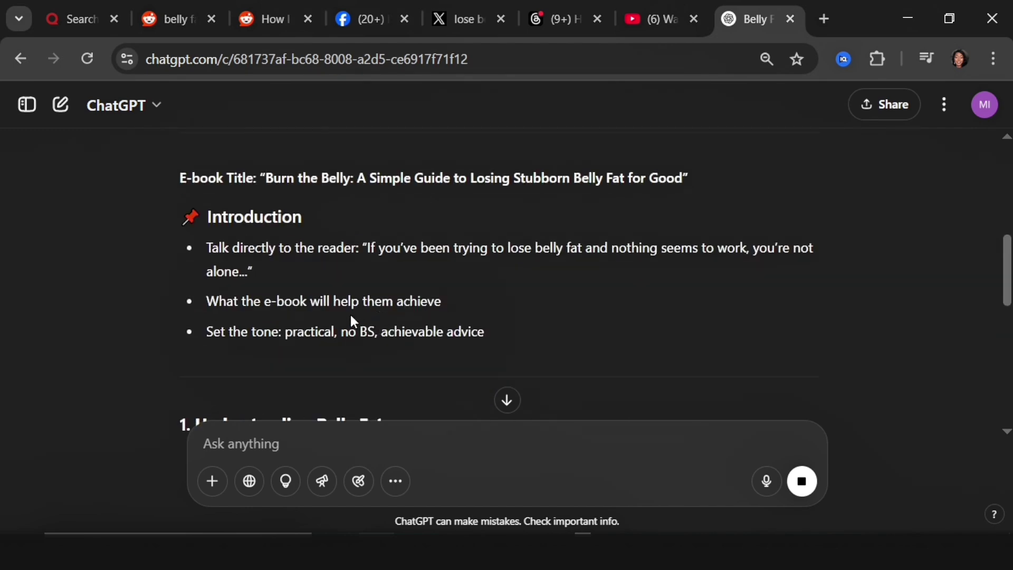
scroll(346, 314, down, 8)
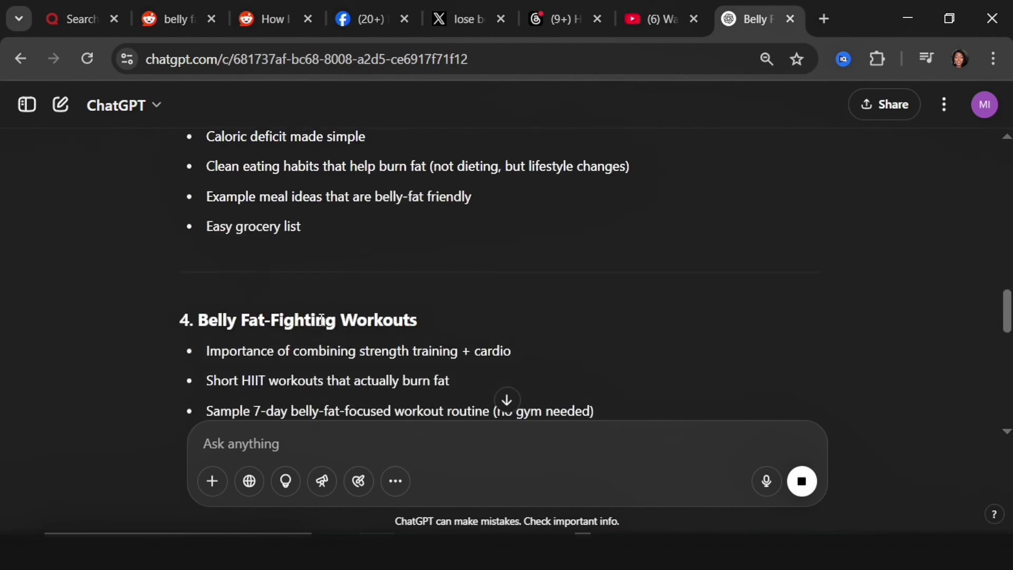
Step: Submit the follow-up prompt "Create a detailed e-book outline for this topic that flows logically and helps the reader go from problem to solution."
text(Create a detailed e-book outline for this topic that flows logically and helps the reader go from problem to solution.)
scroll(348, 232, up, 10)
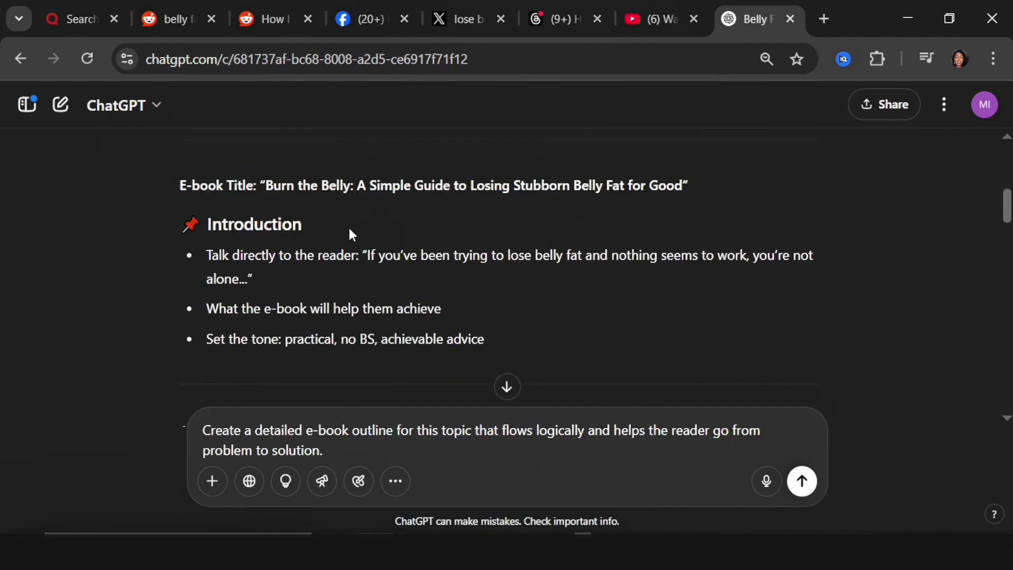
scroll(357, 251, down, 3)
scroll(360, 248, down, 10)
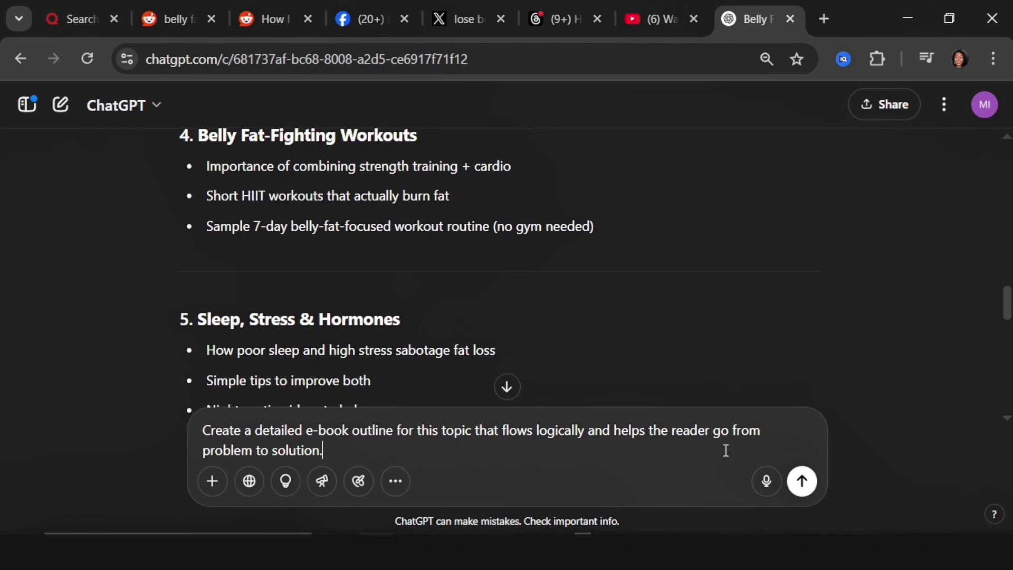
click(806, 486)
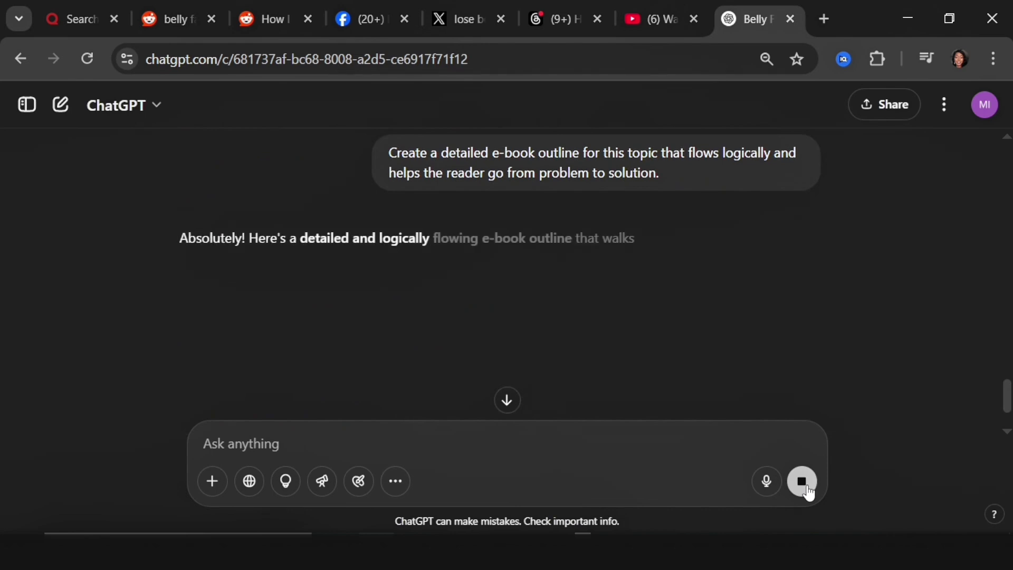
Step: Read through the introduction and chapters of the detailed e-book outline
scroll(382, 303, down, 15)
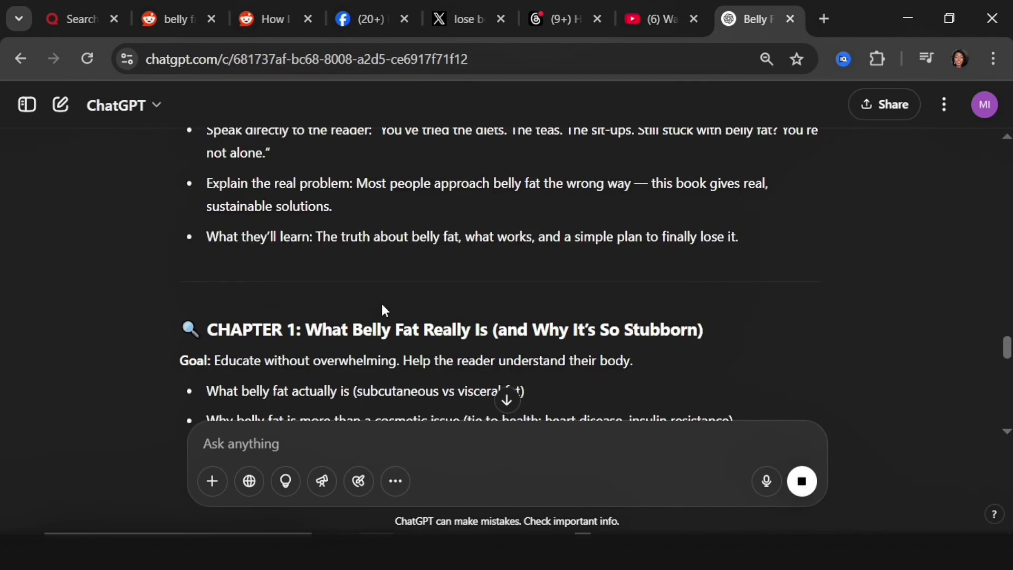
scroll(283, 344, down, 2)
scroll(283, 343, down, 5)
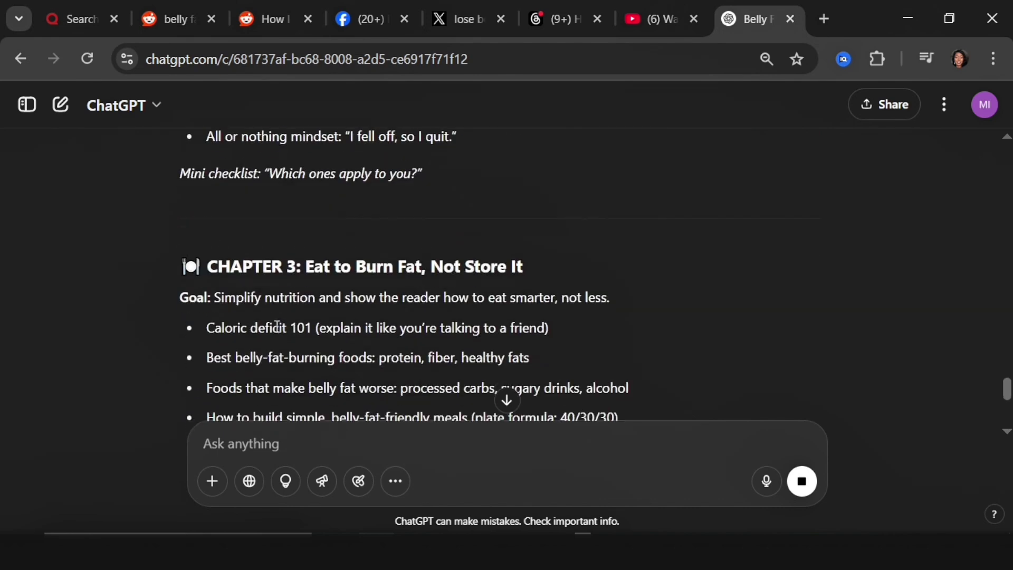
scroll(274, 323, down, 7)
scroll(276, 318, down, 4)
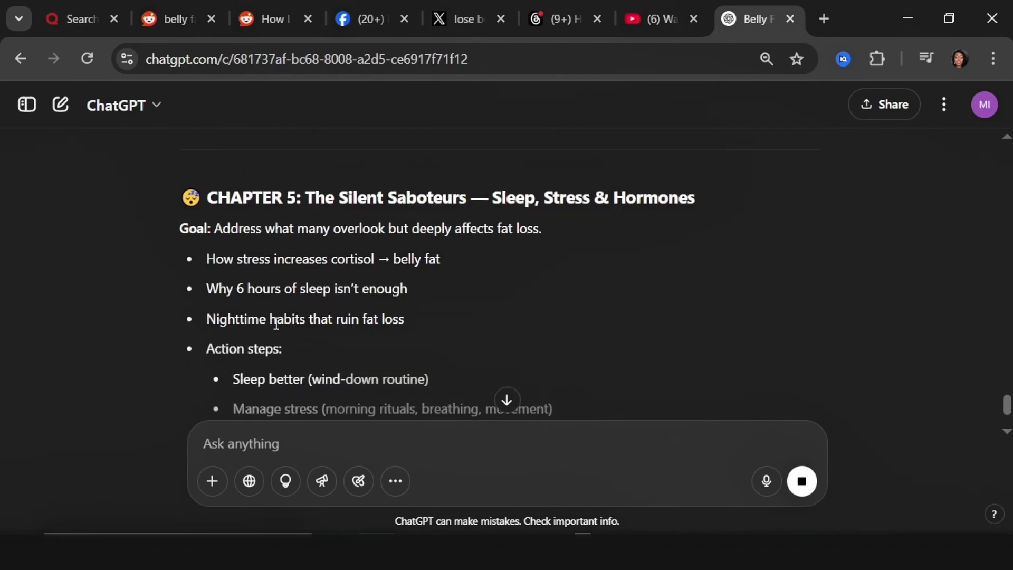
scroll(274, 315, up, 20)
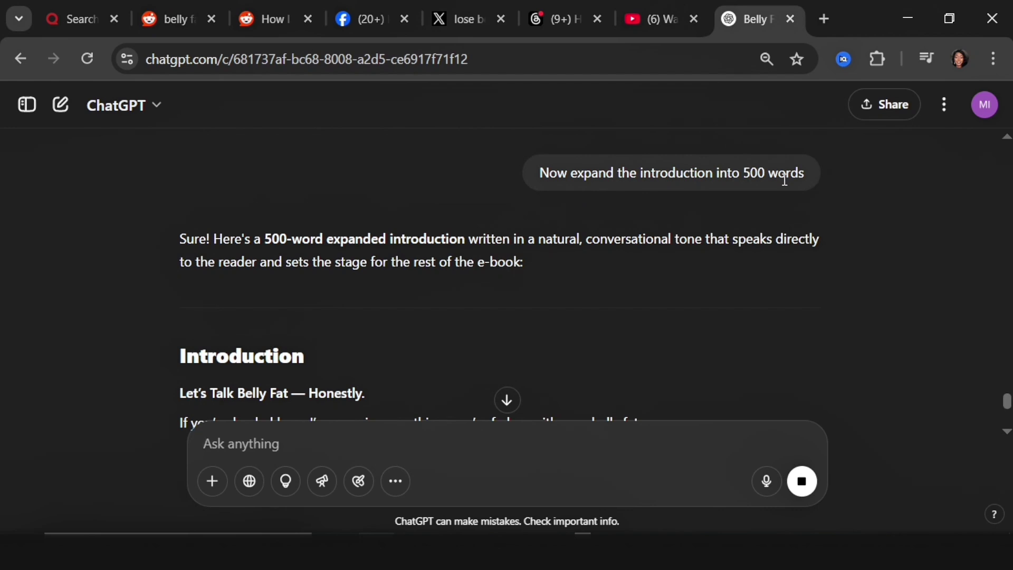
Step: Look over the expanded introduction in ChatGPT, and create a blank document in a maximized Word window
scroll(475, 222, down, 7)
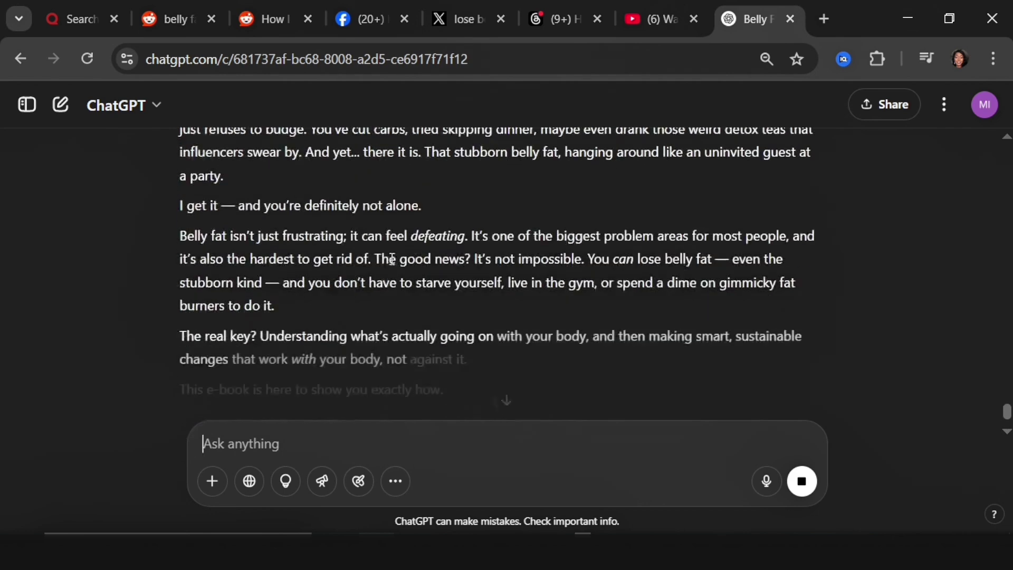
scroll(376, 249, up, 2)
scroll(321, 258, up, 2)
scroll(323, 304, down, 8)
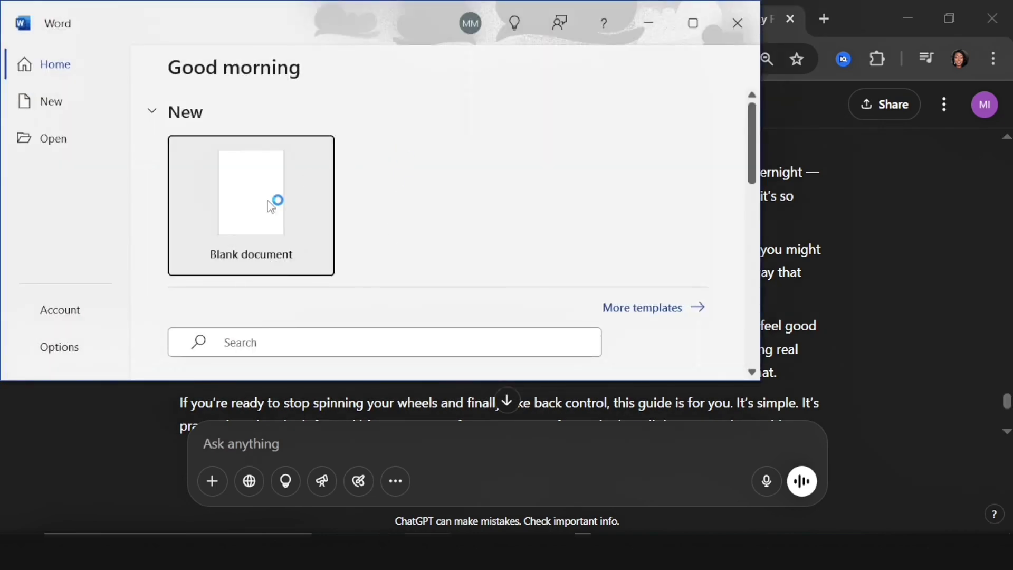
click(271, 199)
click(693, 24)
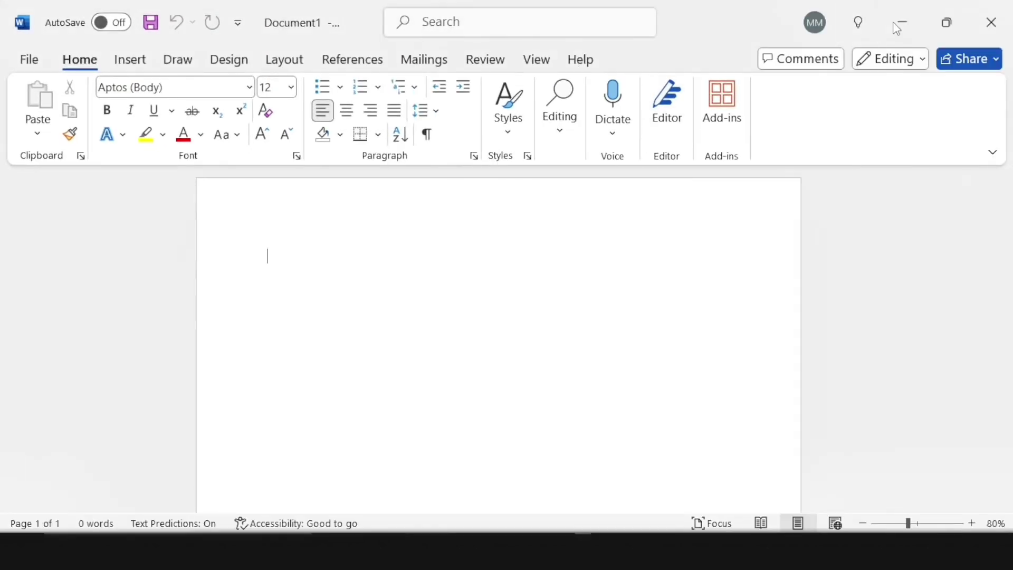
Step: Copy the expanded introduction from ChatGPT, starting at its "Introduction" heading, and paste it into the blank Word document
click(896, 23)
scroll(281, 225, up, 2)
scroll(281, 225, up, 5)
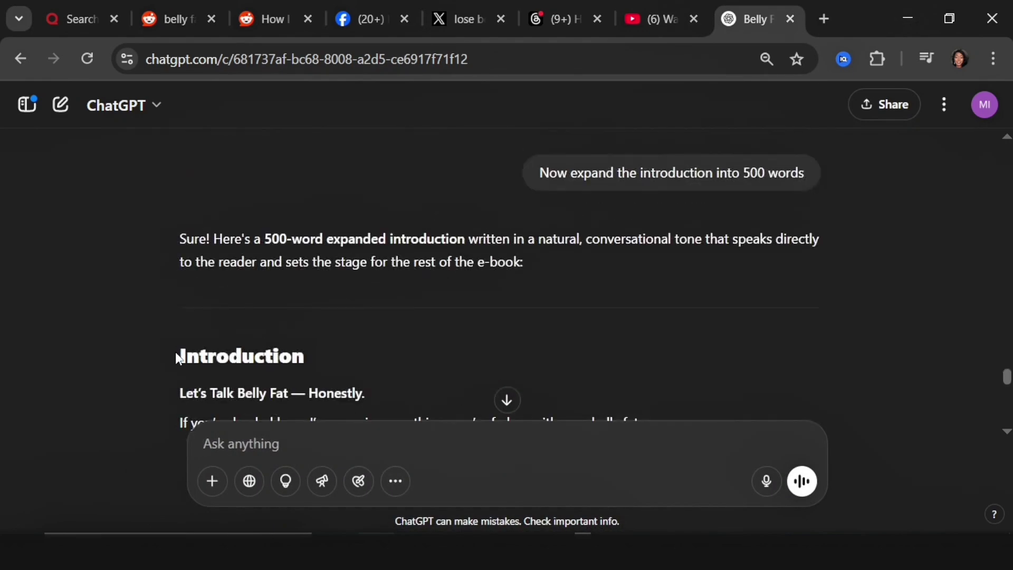
drag(179, 355, 228, 388)
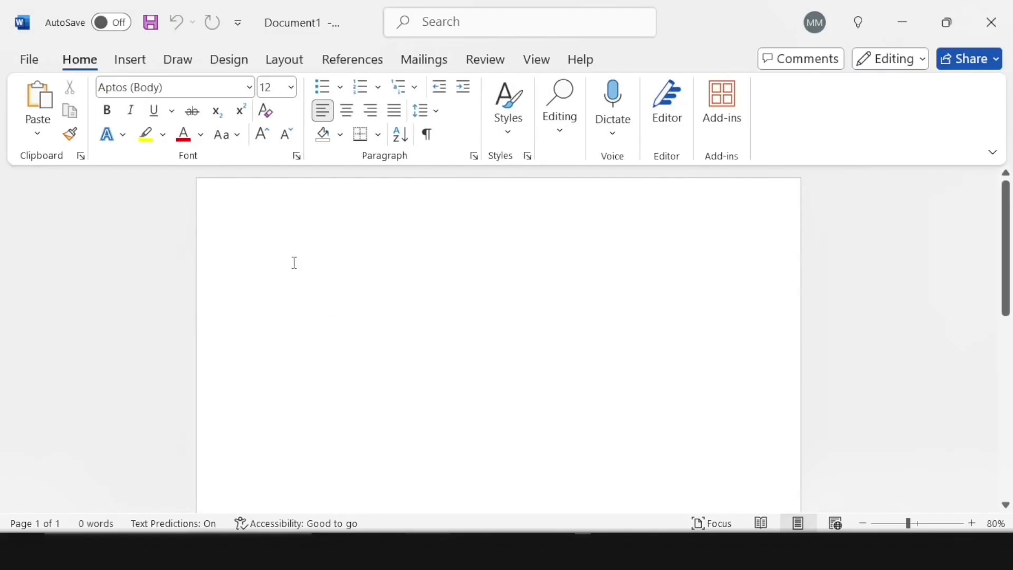
key(ctrl+v)
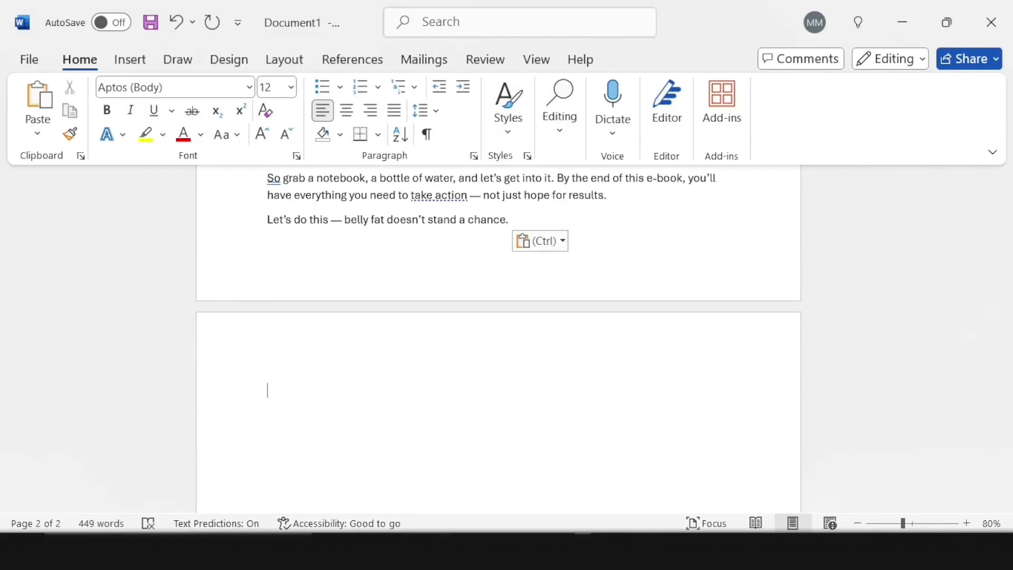
Step: Switch to ChatGPT and submit the prompt "Yes expand chapter 1 into 500 words"
key(alt+Tab)
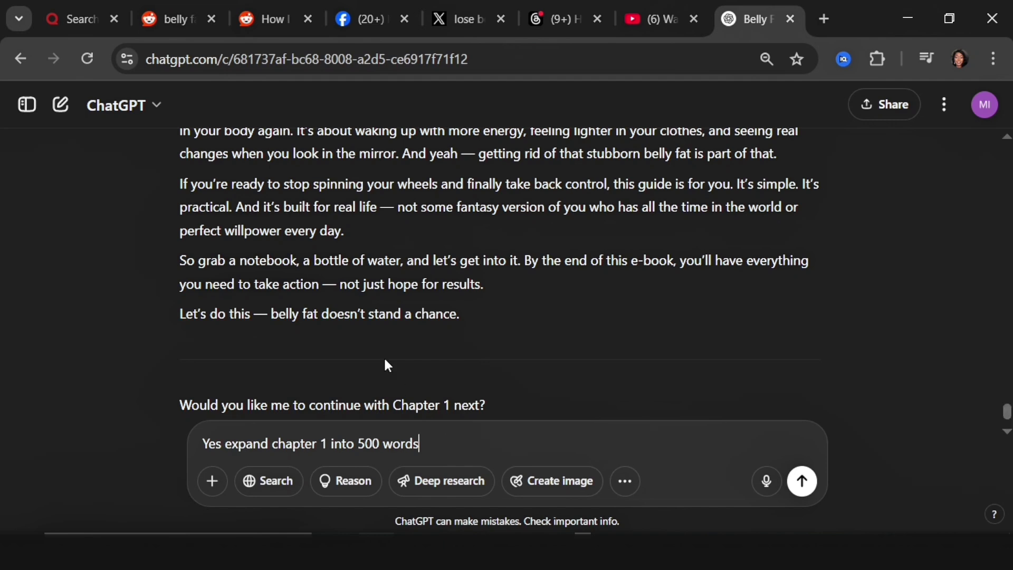
scroll(301, 350, down, 2)
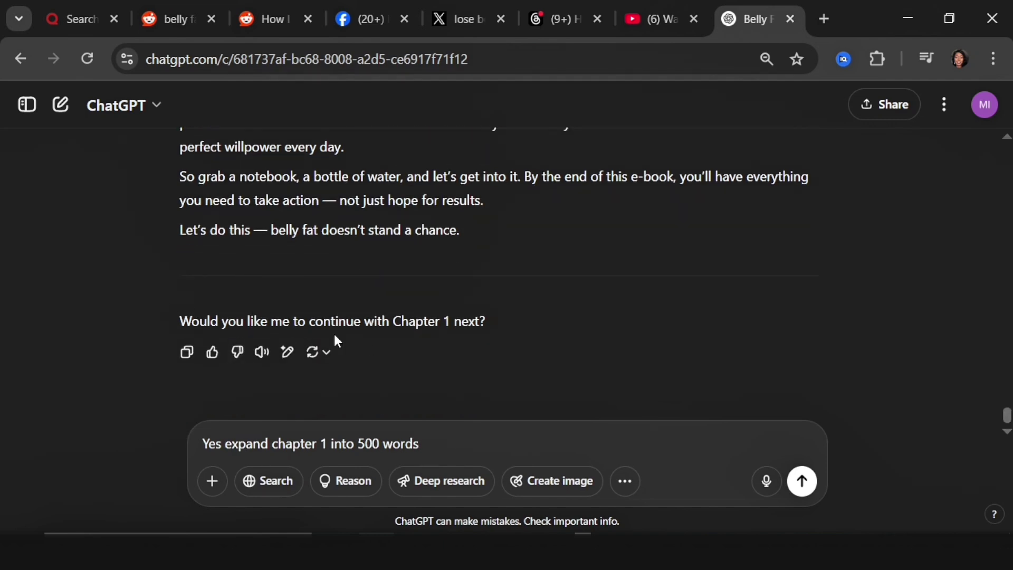
click(802, 481)
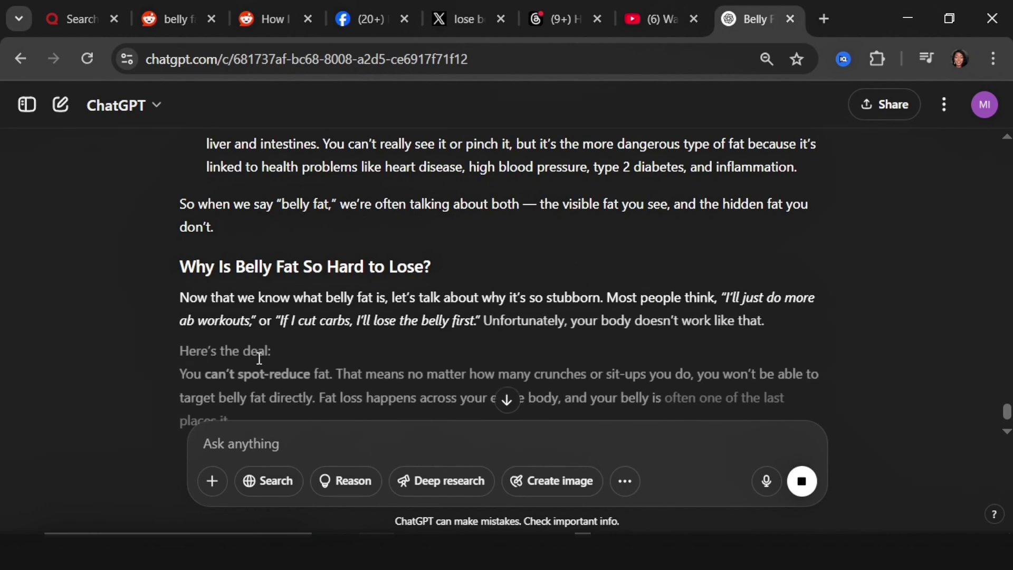
Step: Copy the full Chapter 1 text, paste it into the Word document on a new page after the introduction, and check its placement
scroll(259, 359, up, 7)
drag(179, 264, 382, 195)
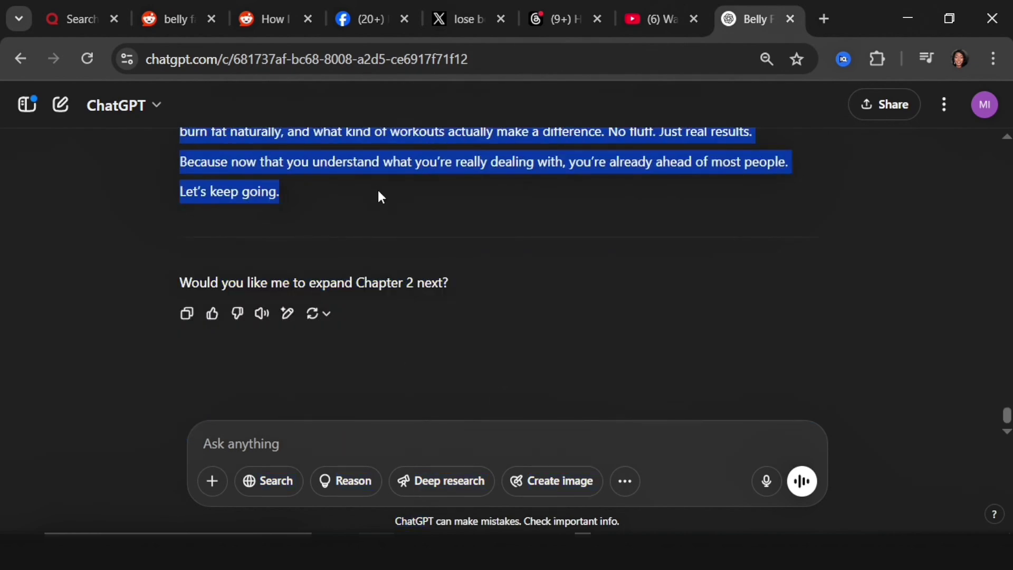
click(381, 552)
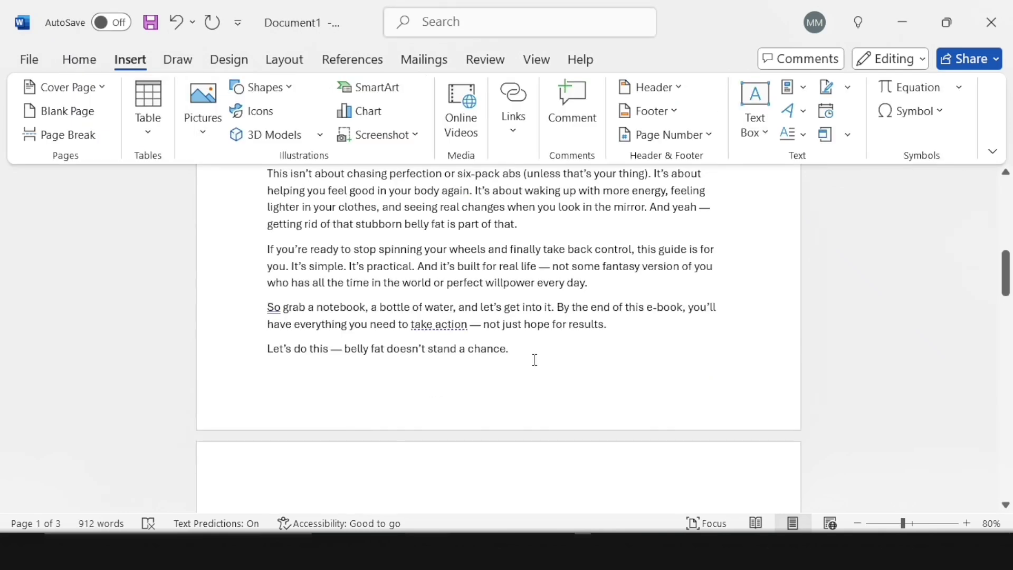
scroll(533, 357, down, 1)
scroll(528, 353, up, 1)
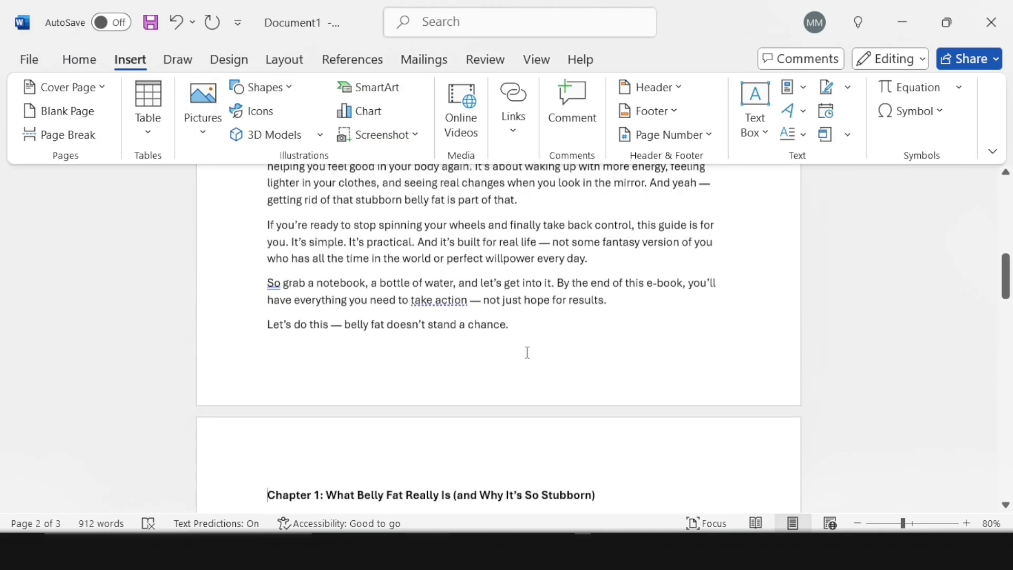
scroll(528, 352, up, 3)
scroll(524, 350, down, 7)
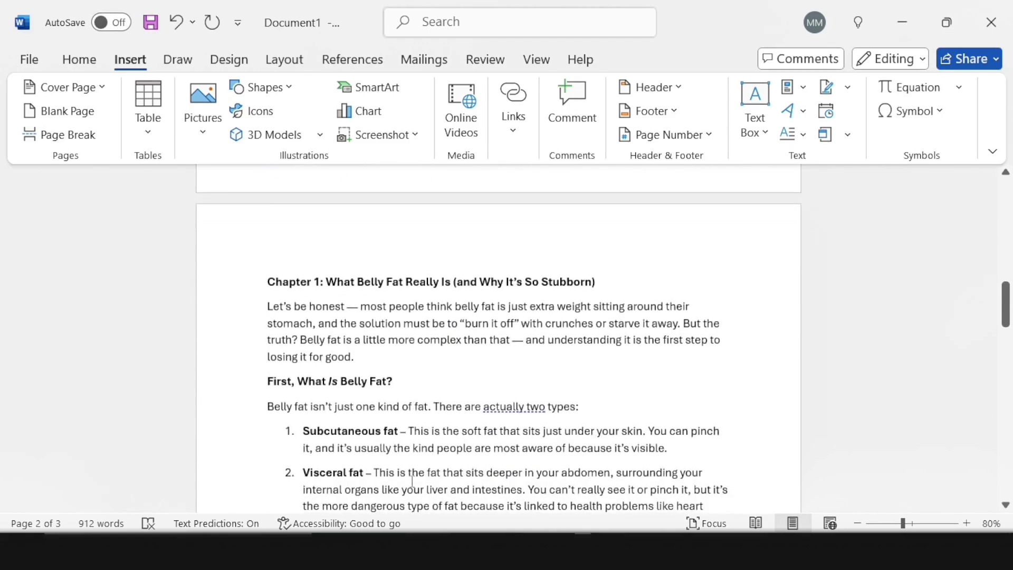
scroll(412, 481, down, 3)
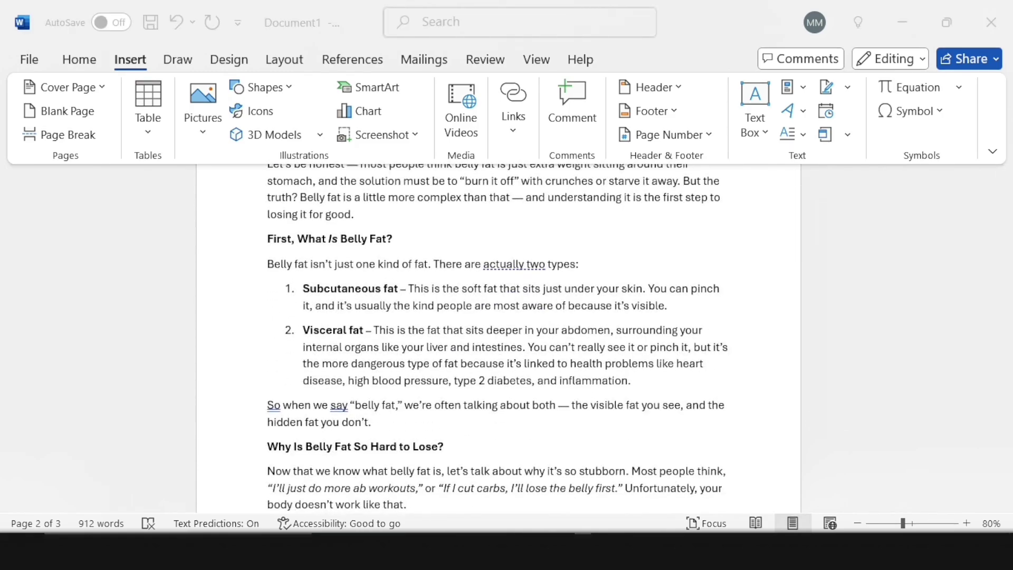
Step: Switch to ChatGPT, submit the prompt "Expand chapter 2 into 500 words", and copy the Chapter 2 text from its heading onward
key(alt+Tab)
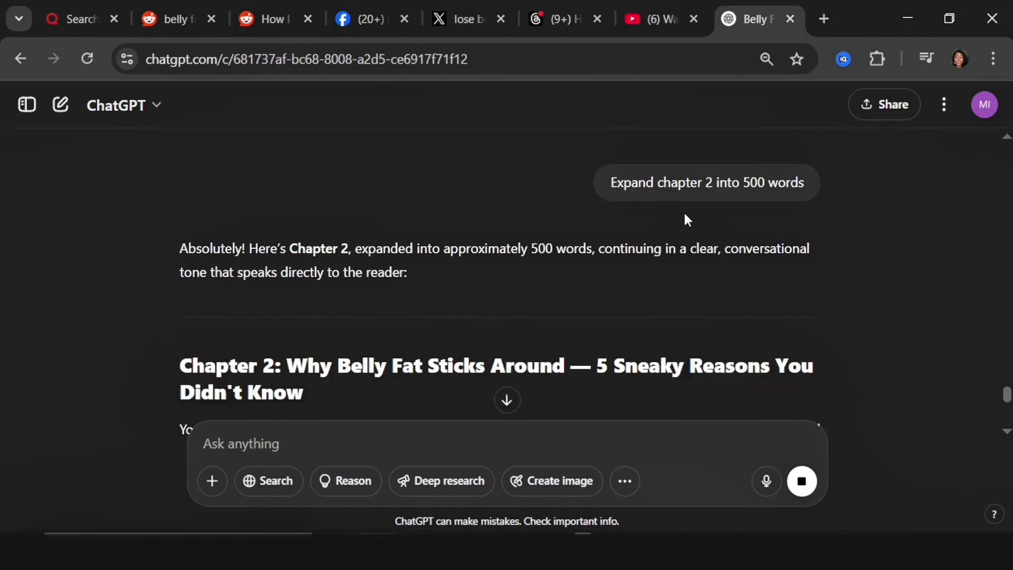
scroll(538, 299, down, 4)
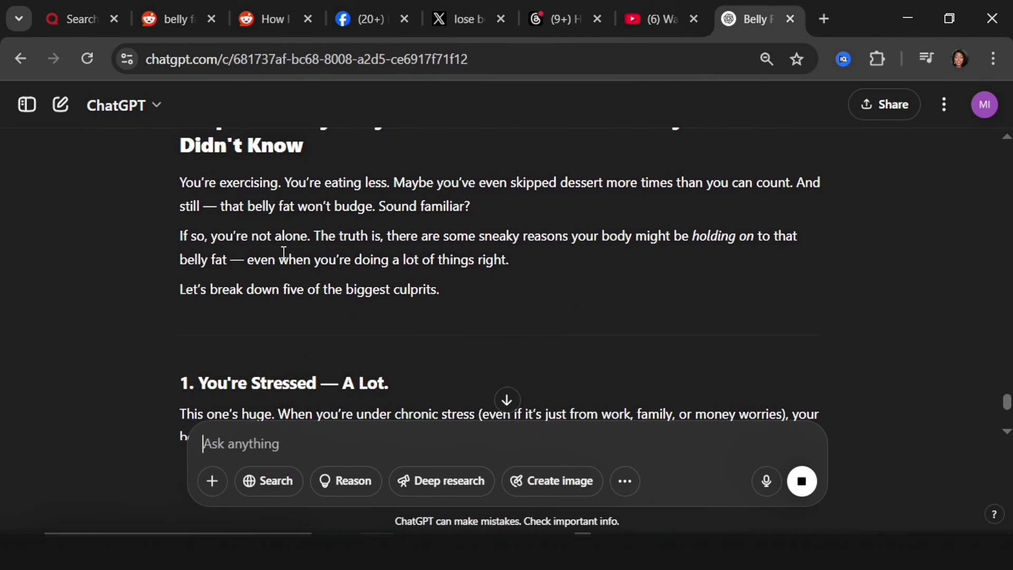
scroll(254, 266, up, 4)
drag(173, 362, 426, 407)
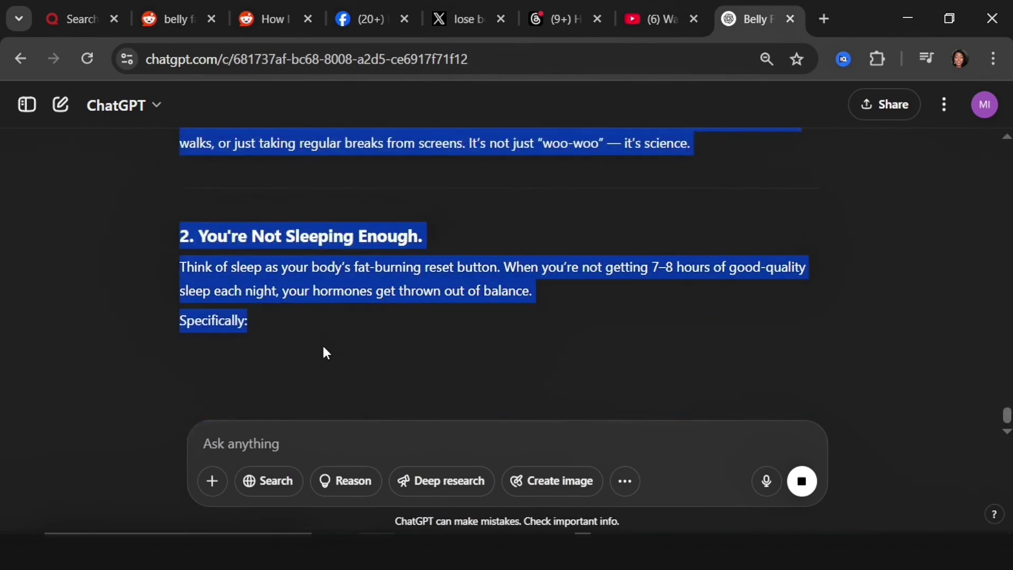
Step: Switch to Word, insert a page break after the end of Chapter 1, and paste the Chapter 2 text on the new page
key(alt+Tab)
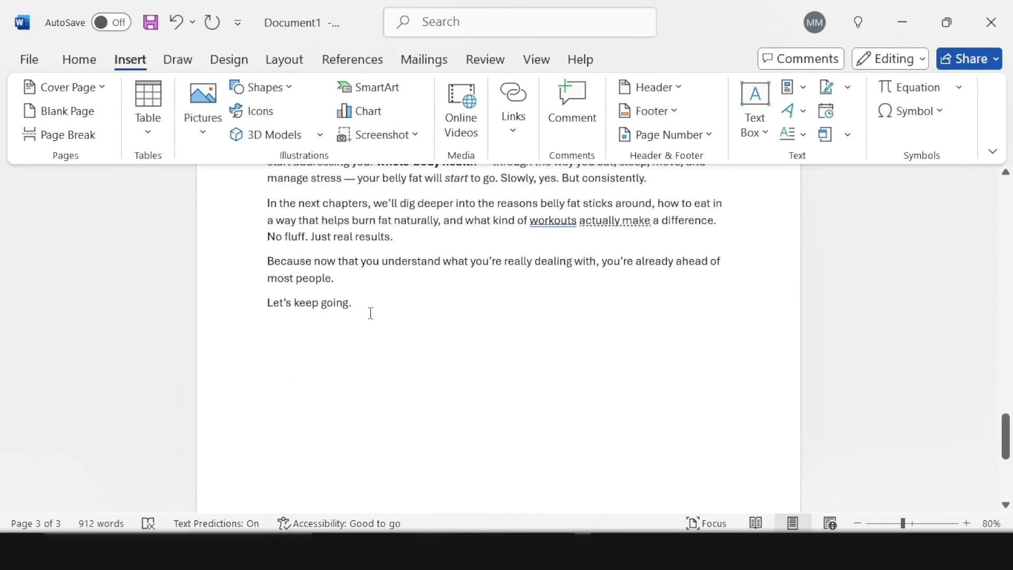
click(70, 136)
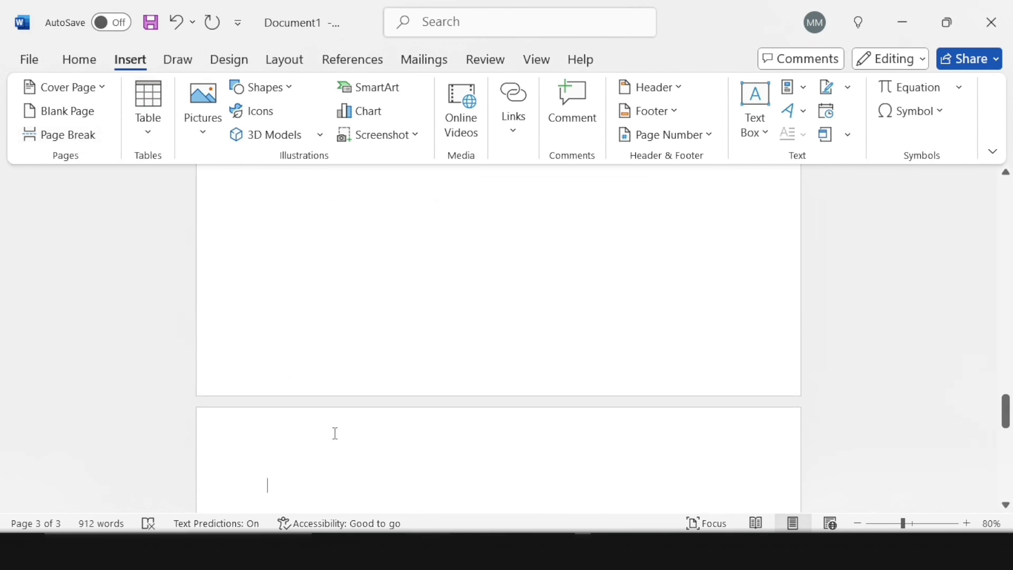
key(ctrl+v)
scroll(335, 343, up, 2)
Step: Switch to ChatGPT, send the edited prompt expanding chapters 3 to 8 and the conclusion each into 500 words, and copy the resulting text
key(alt+Tab)
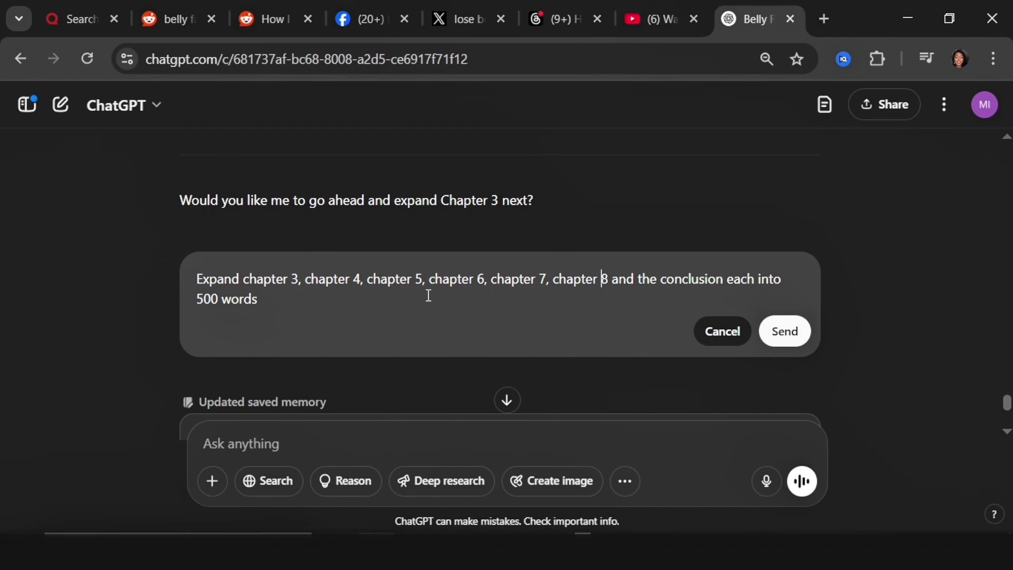
click(785, 332)
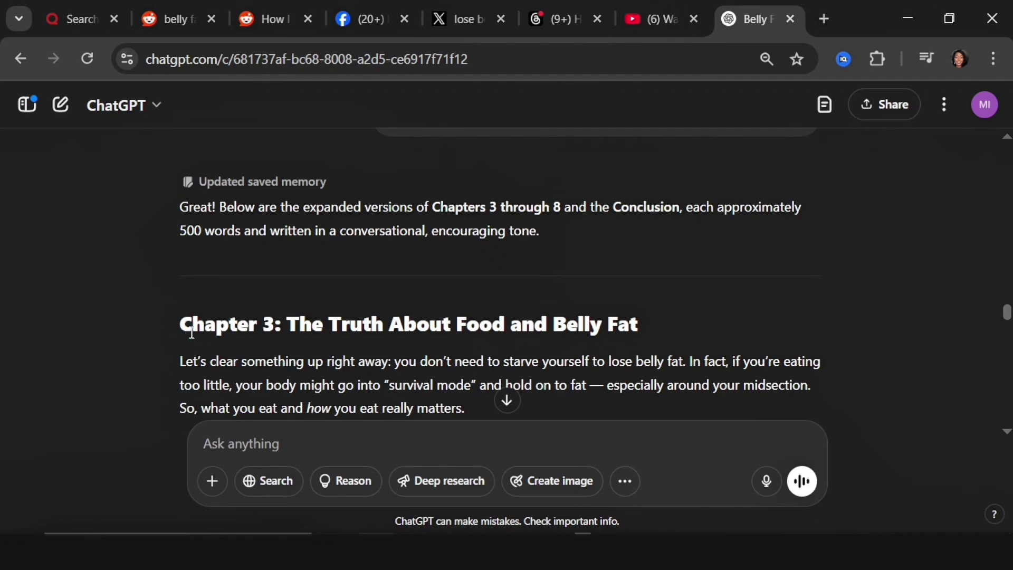
drag(181, 323, 375, 410)
Step: Switch to Word, insert a page break after Chapter 2, and paste Chapters 3 through 8 and the conclusion on the new page
key(alt+Tab)
scroll(309, 354, down, 4)
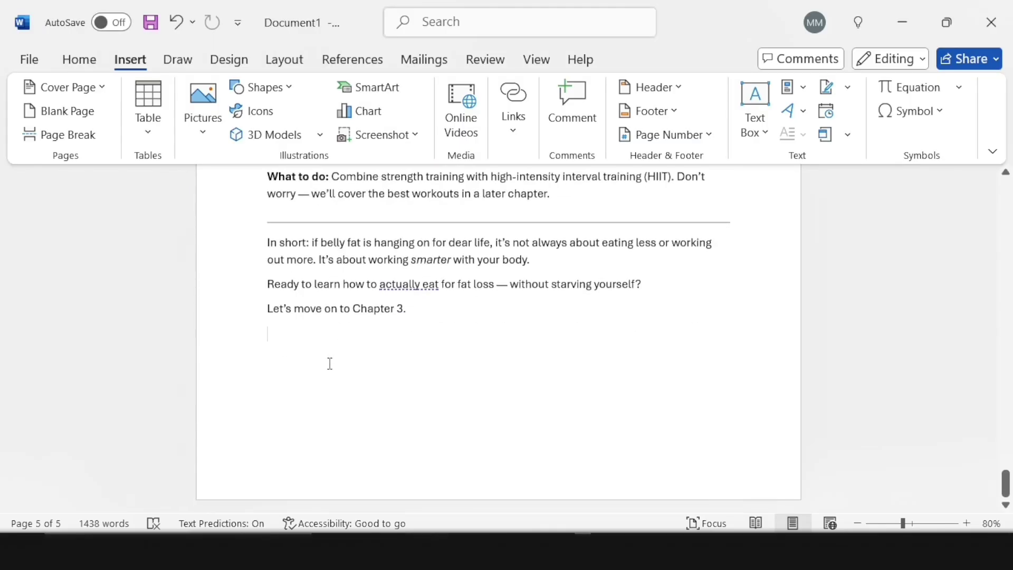
click(58, 135)
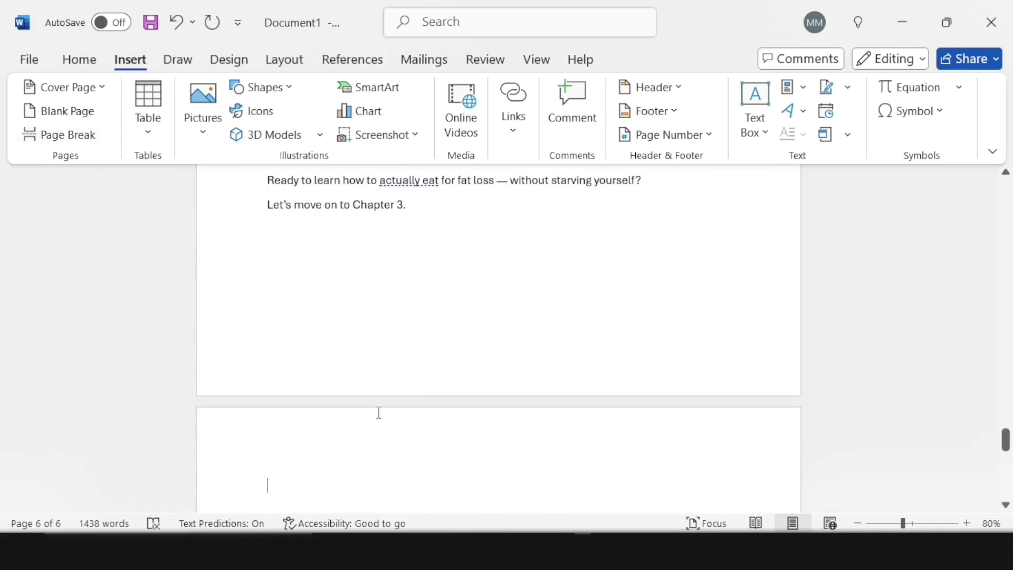
key(ctrl+v)
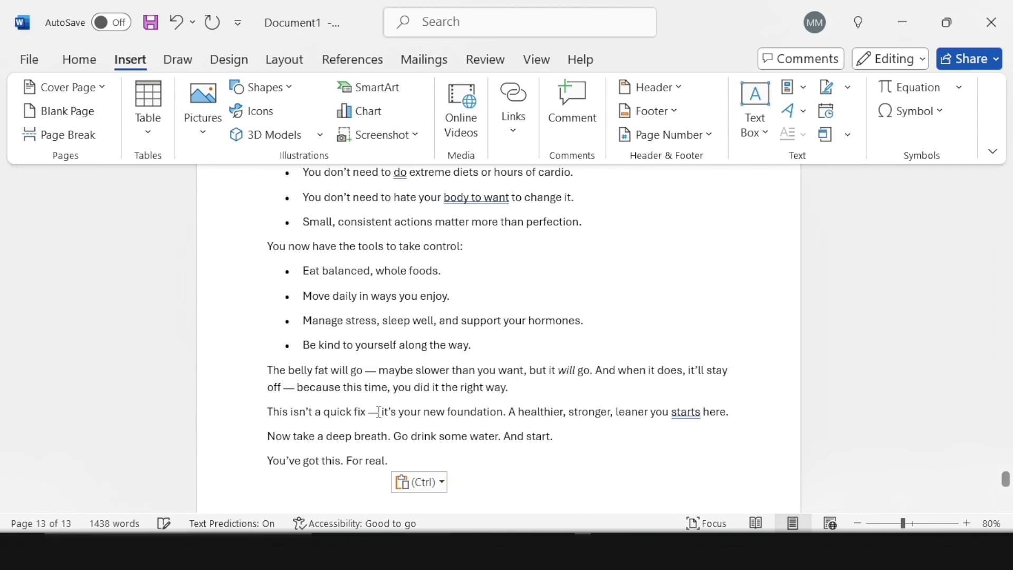
scroll(839, 367, up, 4)
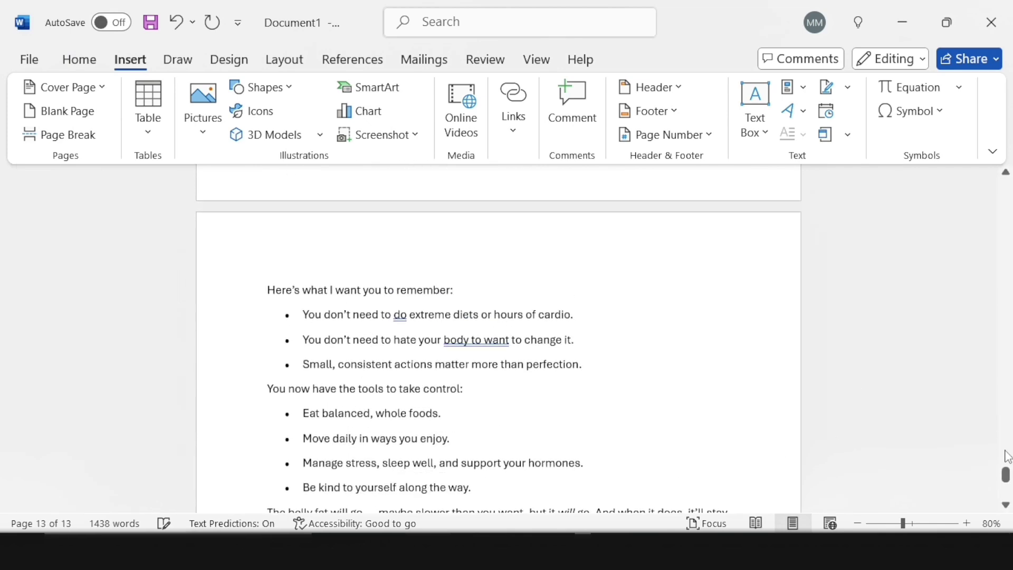
Step: Select the entire document and set its font to Times New Roman
drag(1005, 483, 964, 156)
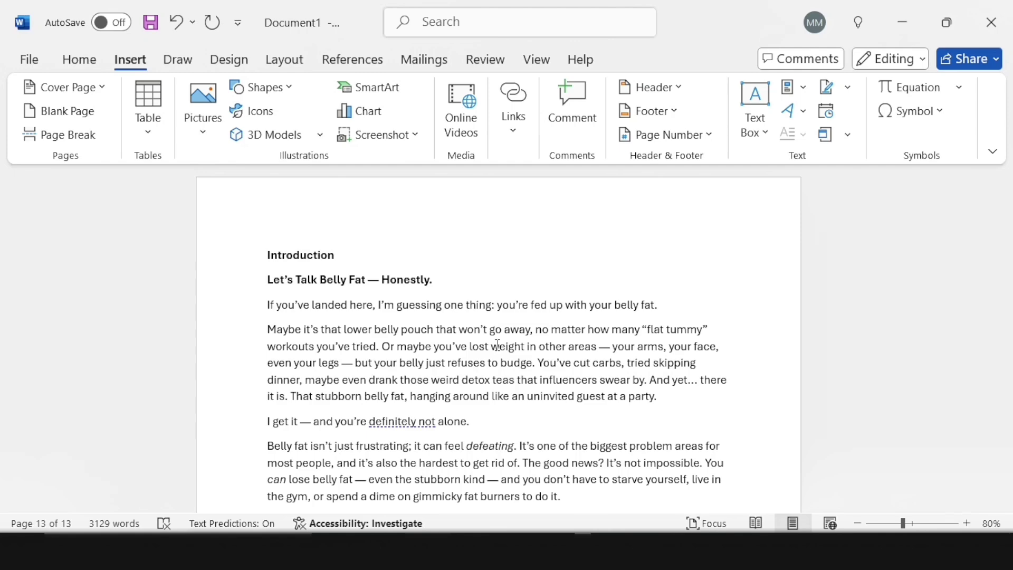
scroll(374, 393, down, 15)
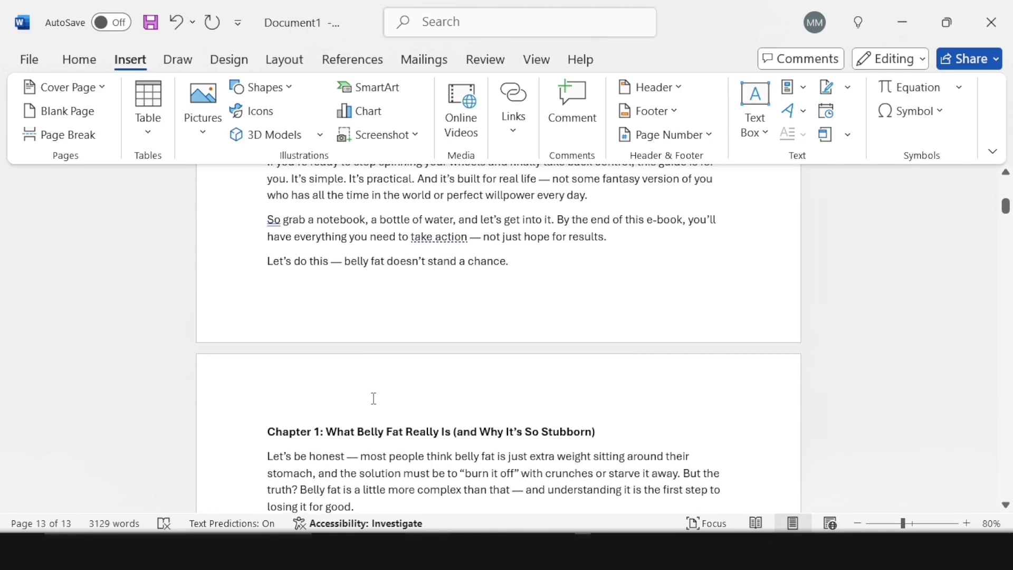
scroll(409, 410, down, 3)
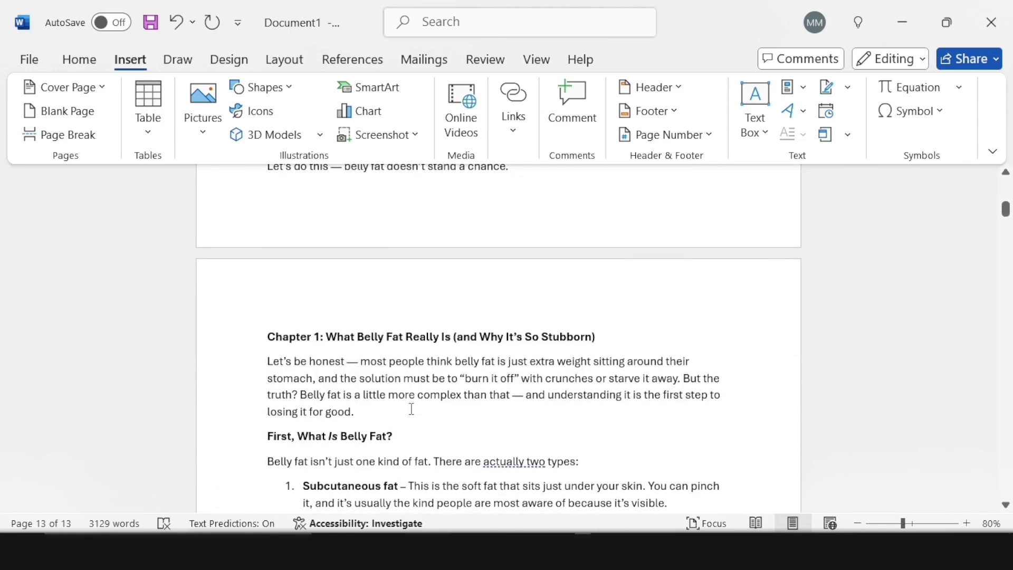
scroll(411, 401, up, 6)
scroll(451, 334, up, 7)
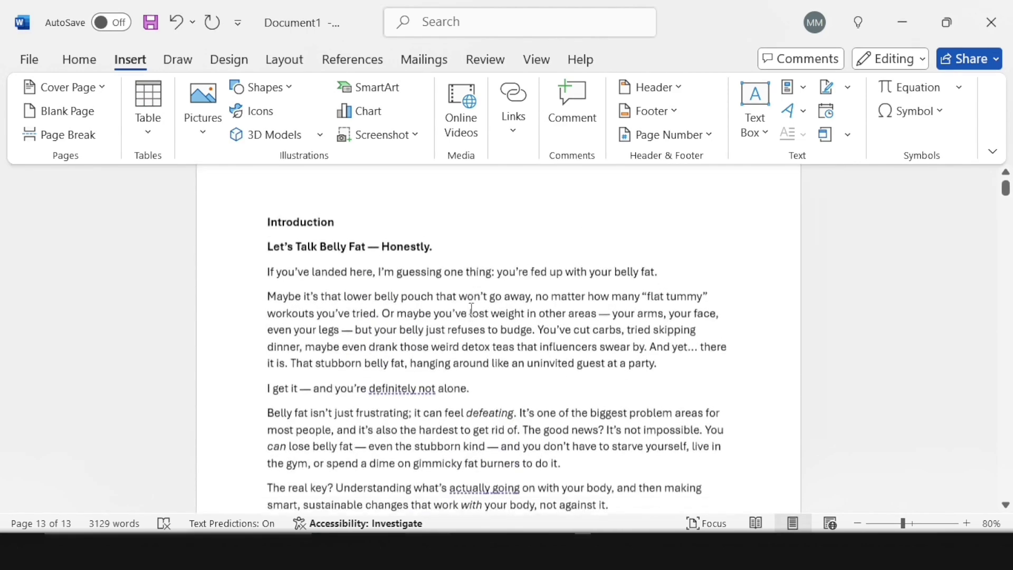
key(ctrl+a)
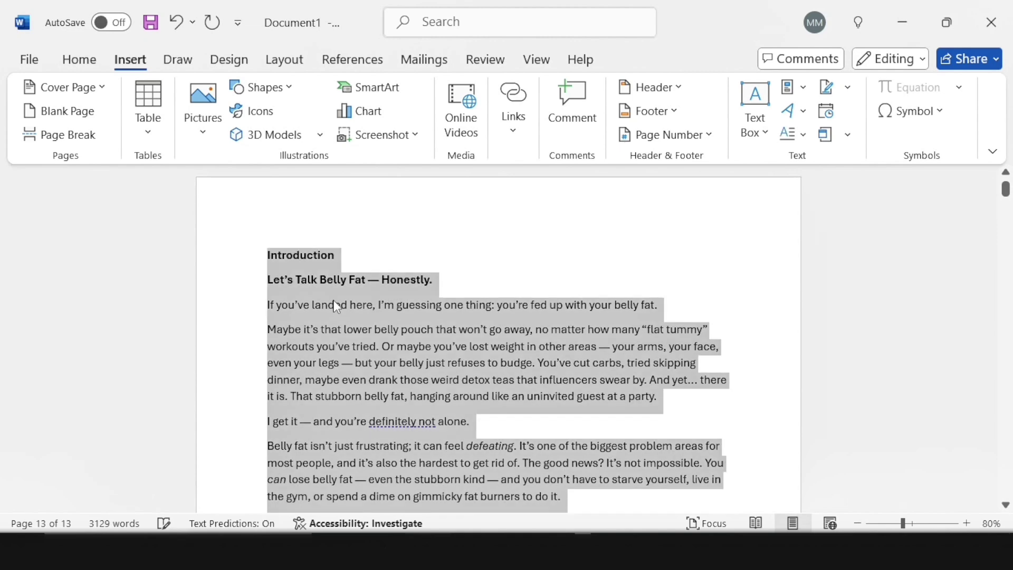
click(78, 63)
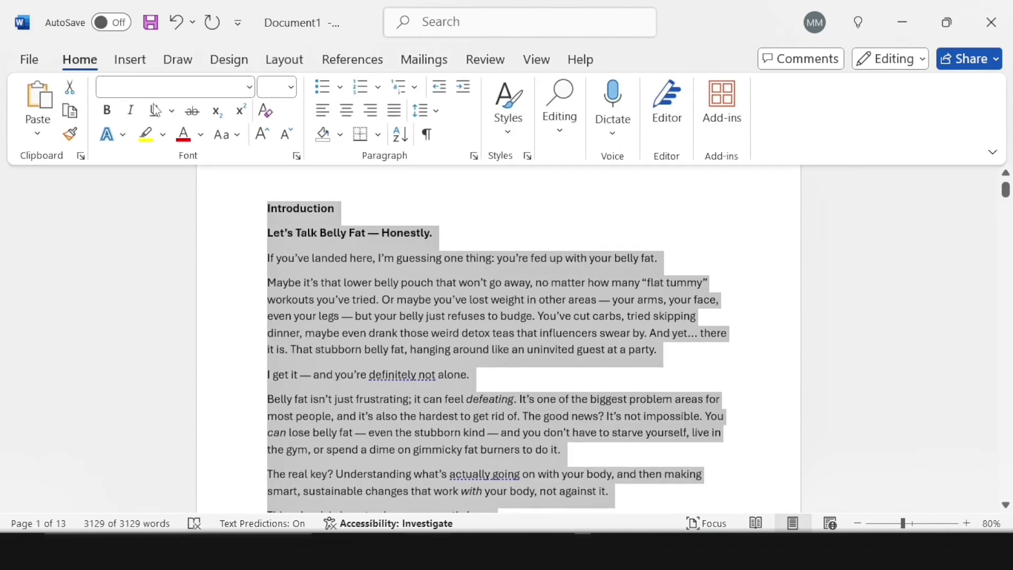
click(162, 91)
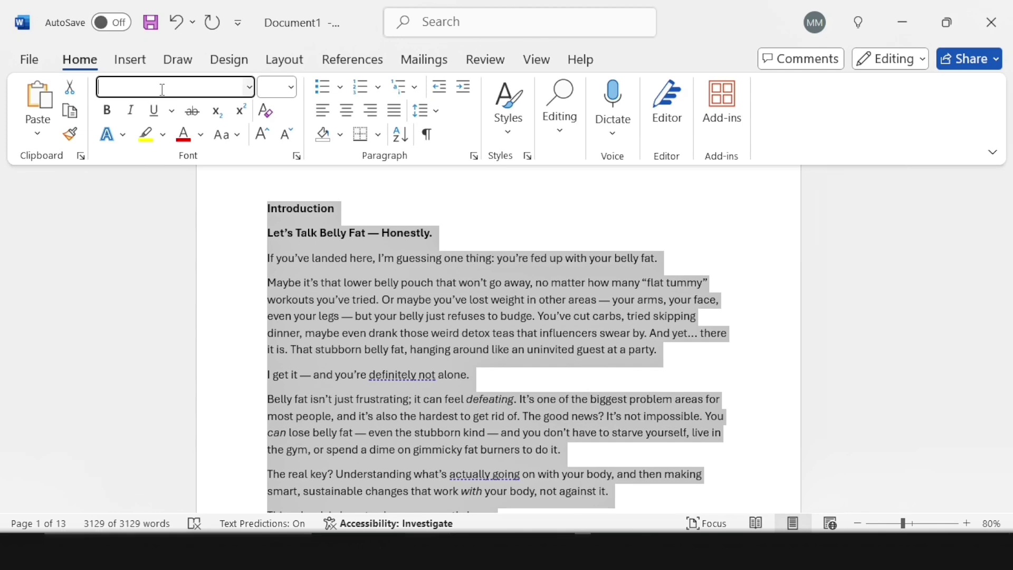
text(Times New Roman)
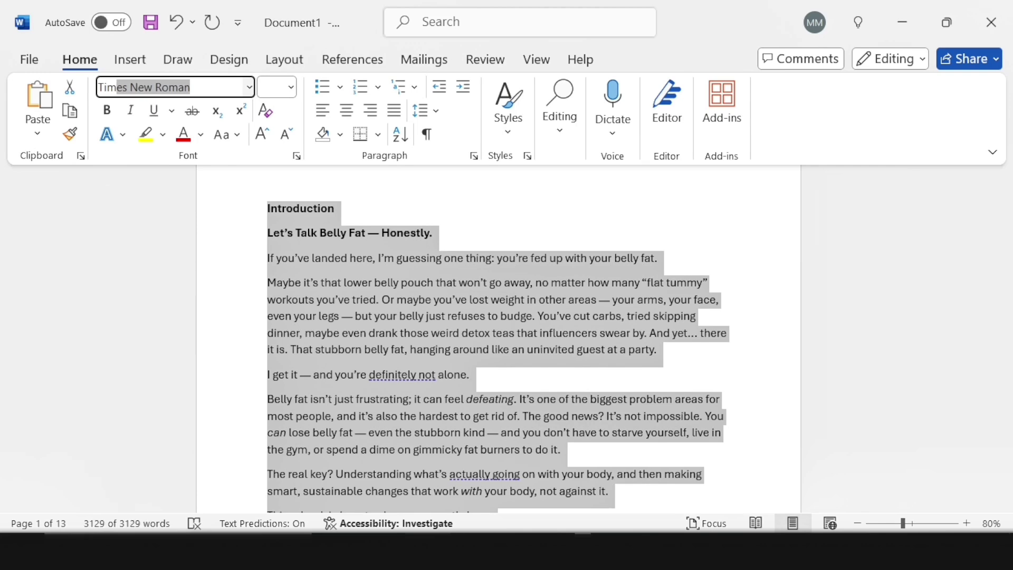
key(Return)
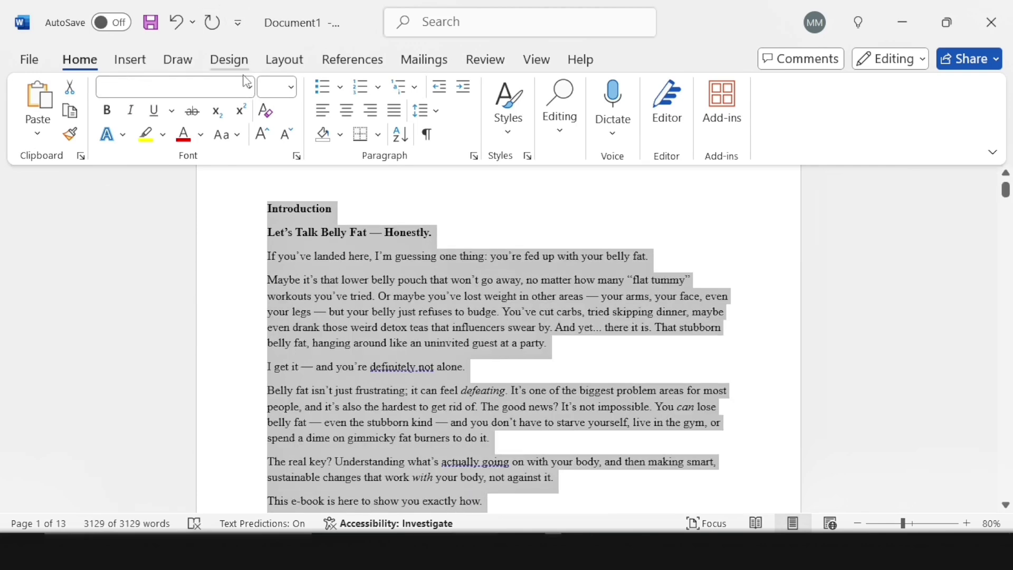
Step: Set the font size of the whole document's text to 16
click(292, 87)
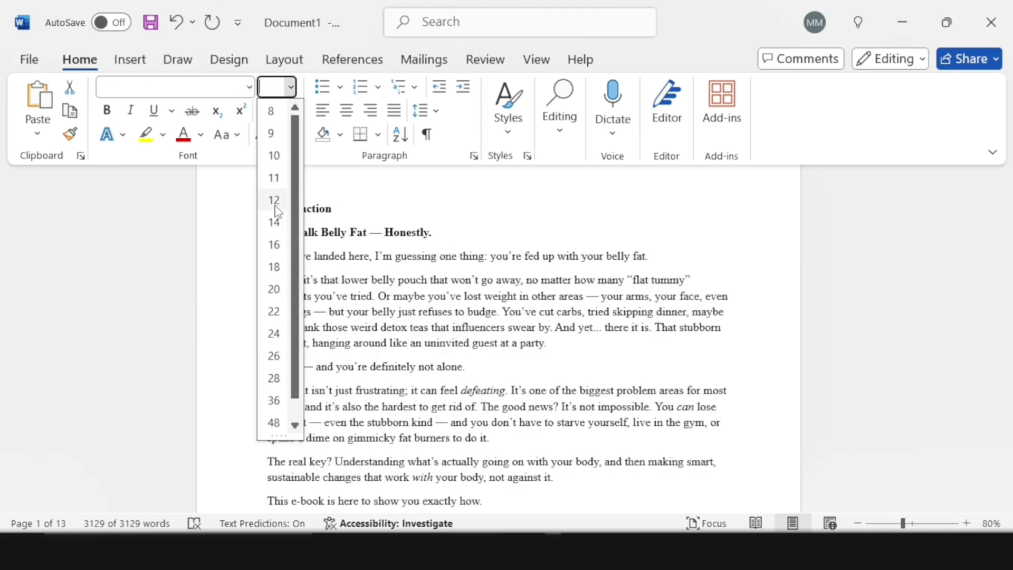
click(273, 245)
click(338, 235)
scroll(435, 358, down, 1)
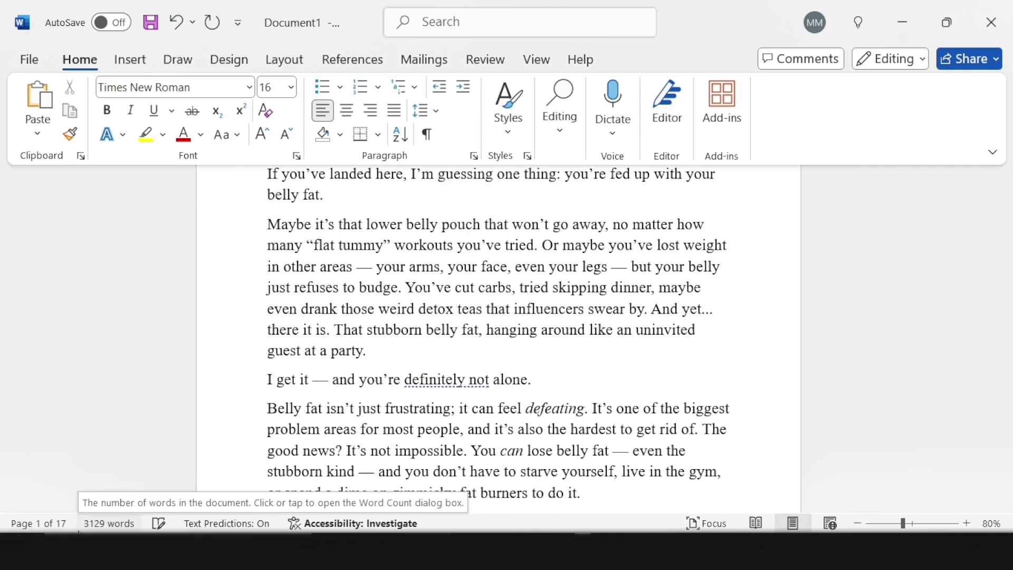
scroll(258, 295, up, 3)
click(256, 260)
click(319, 318)
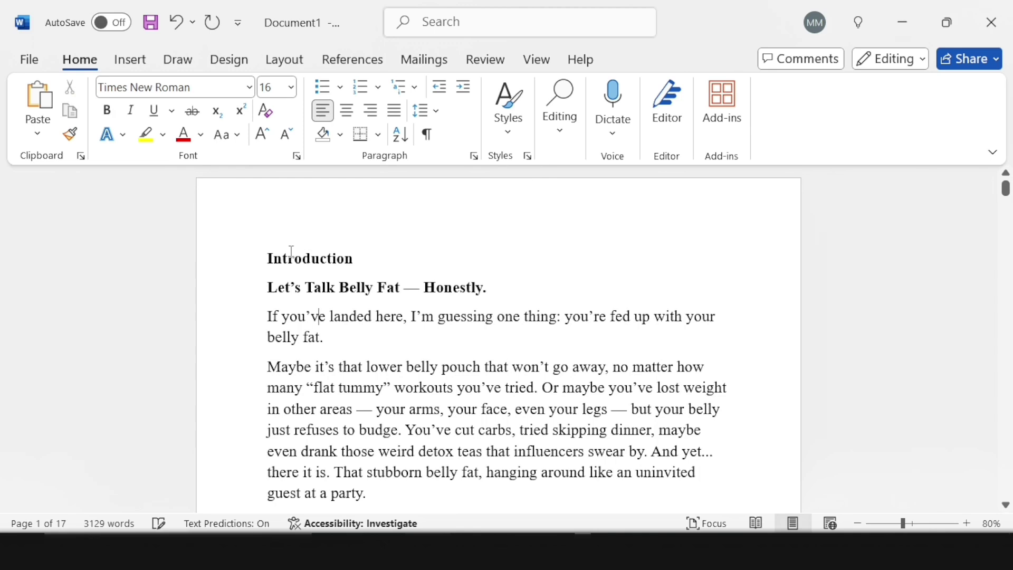
Step: Set the "Introduction" heading to font size 24 and the "Let's Talk Belly Fat — Honestly." subheading to 20
drag(362, 258, 228, 222)
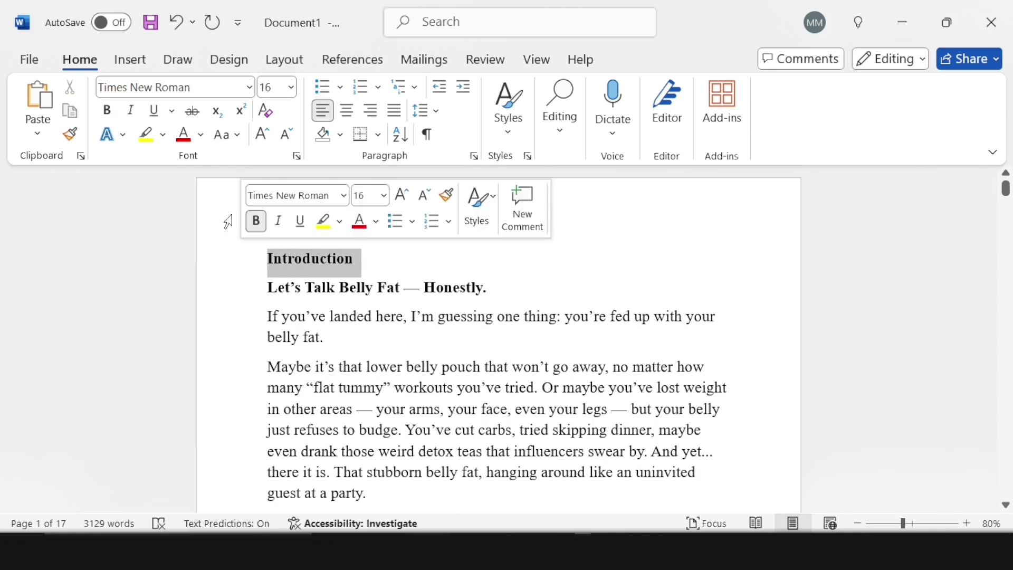
click(291, 88)
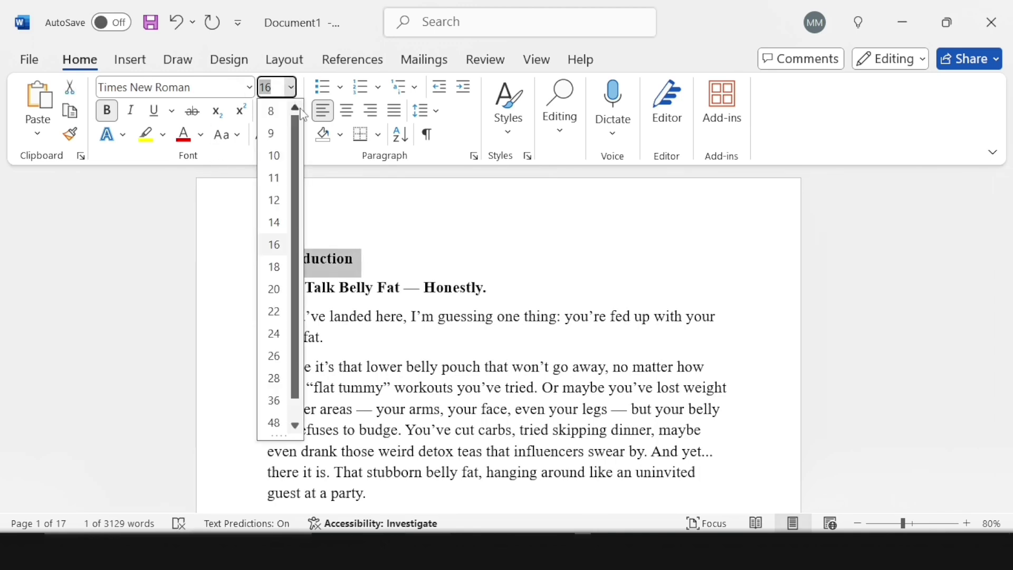
click(273, 342)
drag(491, 300, 268, 300)
click(292, 87)
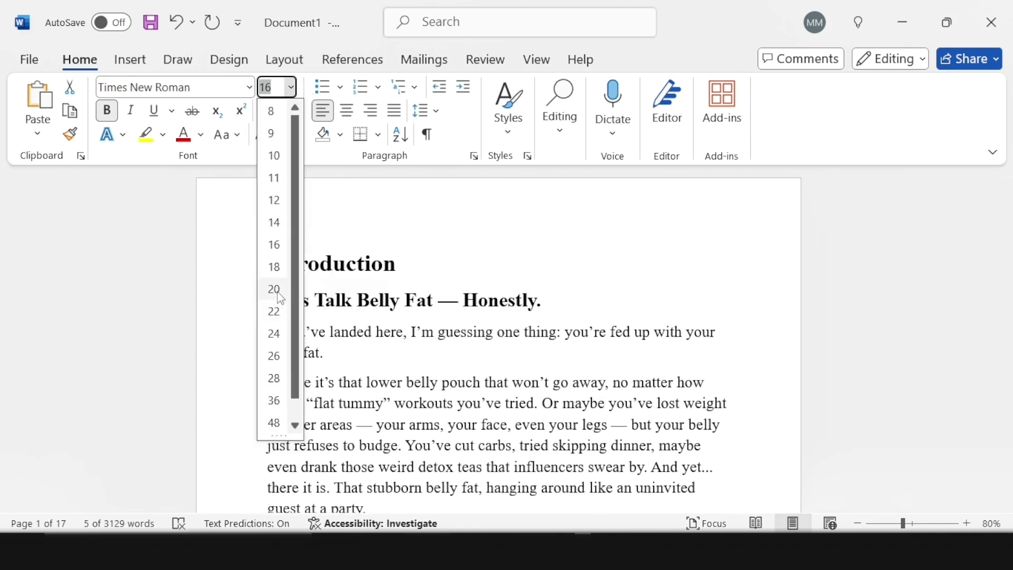
click(274, 287)
Step: Convert the "Introduction" heading to uppercase and center it
drag(409, 264, 264, 264)
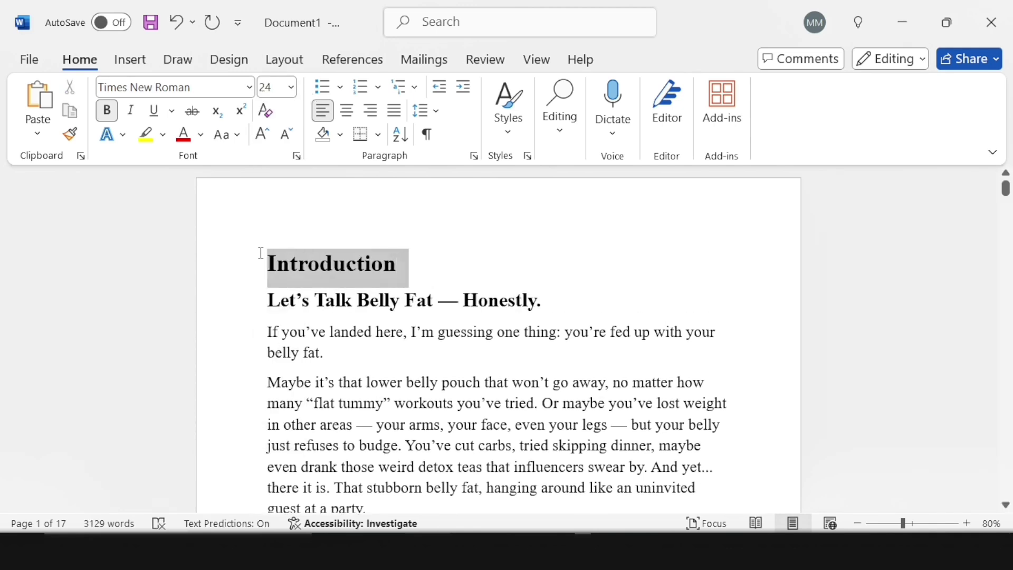
click(228, 135)
click(263, 211)
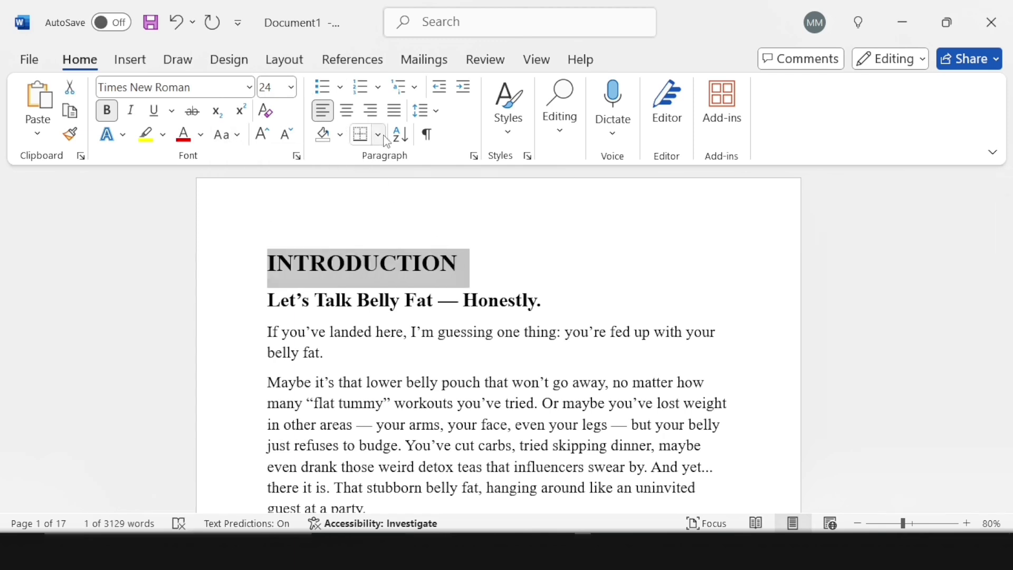
click(346, 111)
Step: Split the Chapter 1 heading so "What Belly Fat Really Is (and Why It's So Stubborn)" sits on its own line below the chapter number
scroll(479, 296, down, 20)
click(268, 374)
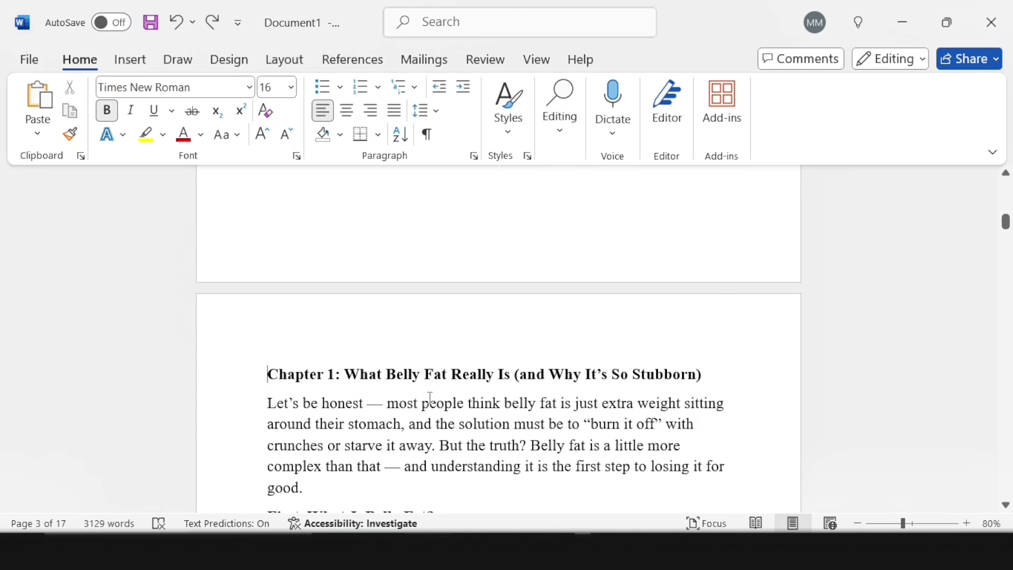
click(346, 374)
key(Return)
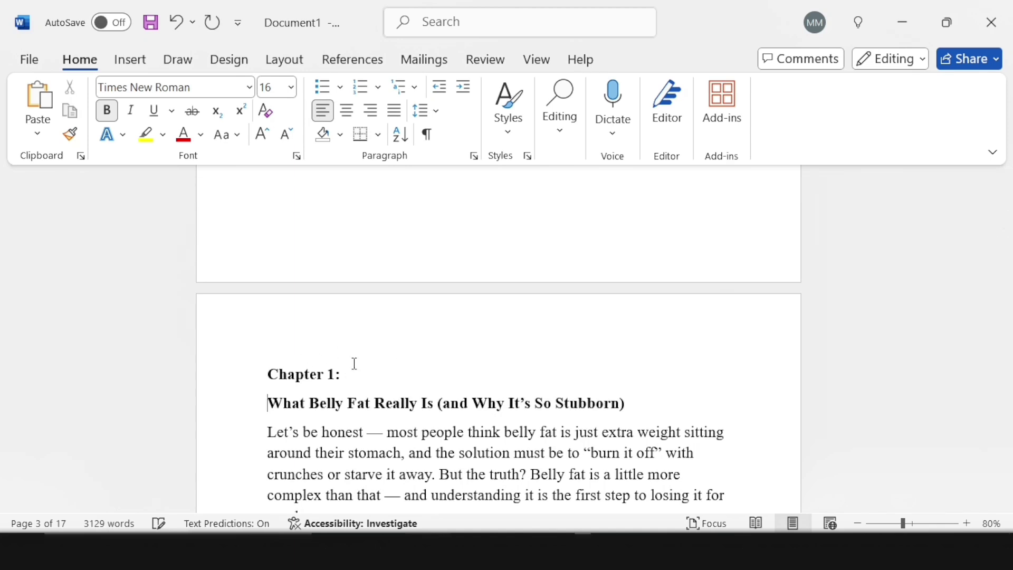
Step: Convert the "Chapter 1" line to uppercase, center it, and remove its colon
click(343, 376)
drag(343, 375, 268, 375)
click(228, 135)
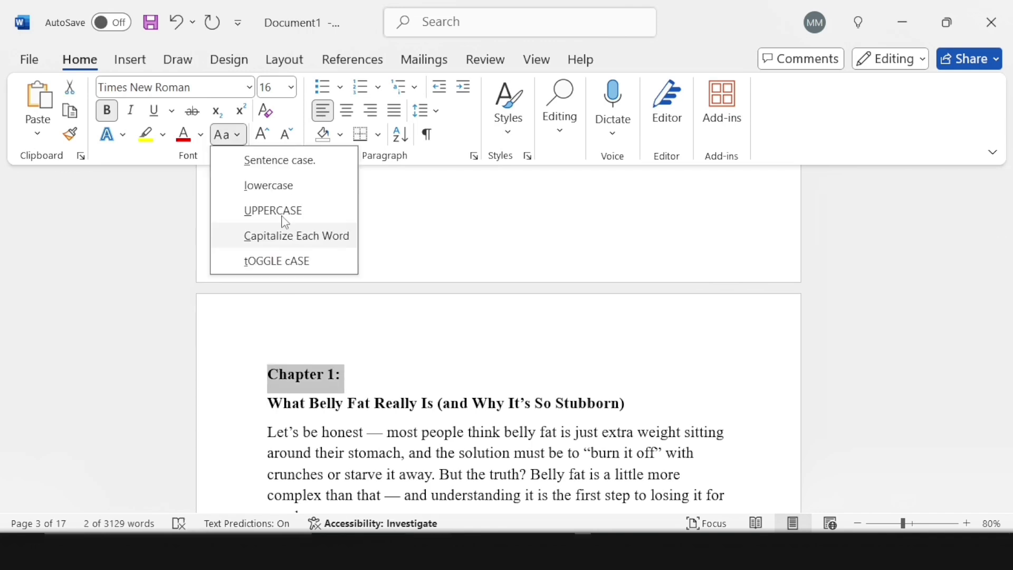
click(283, 211)
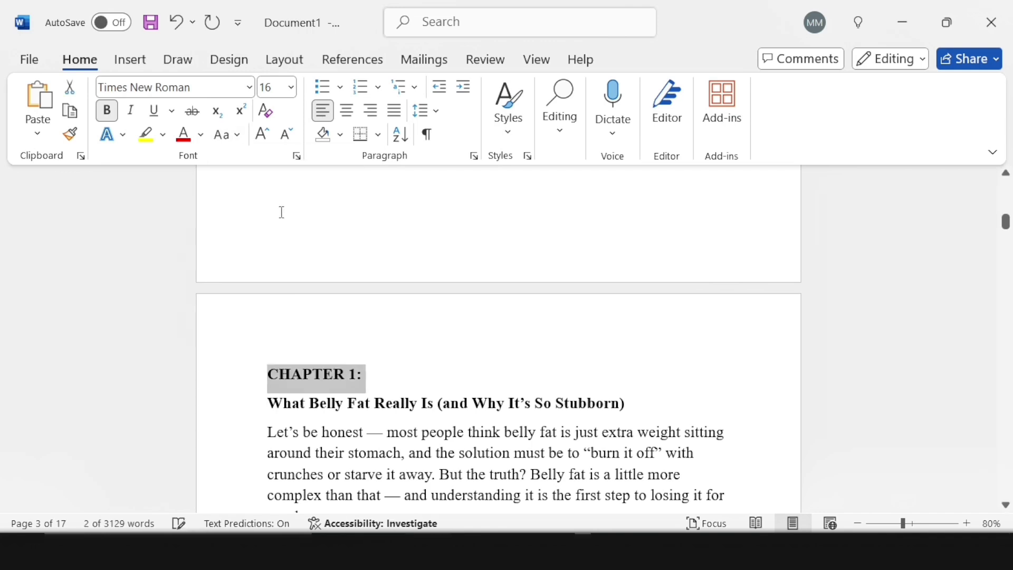
click(347, 111)
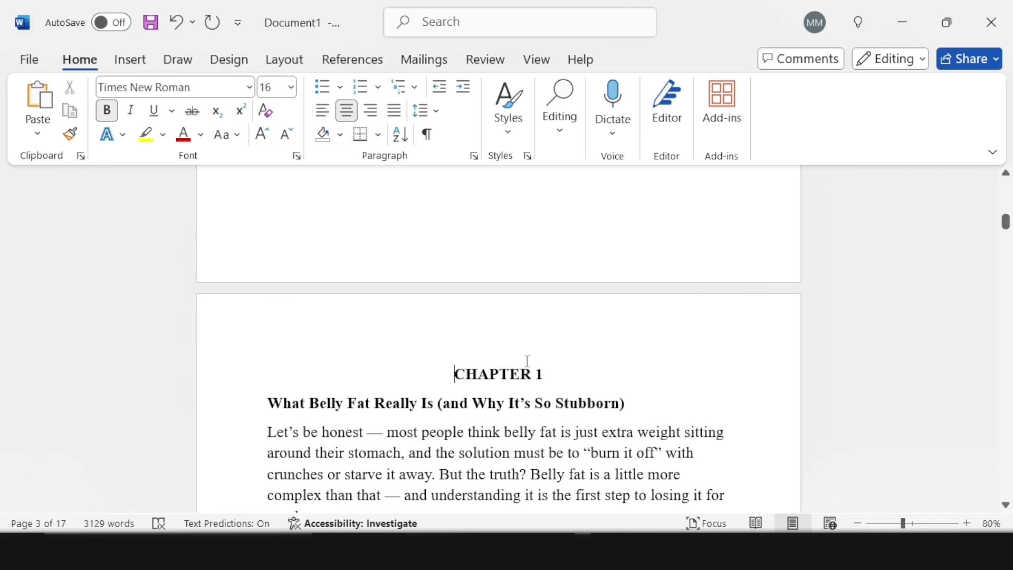
Step: Set the "CHAPTER 1" line to font size 24 and the chapter title below it to 20
drag(562, 380, 460, 353)
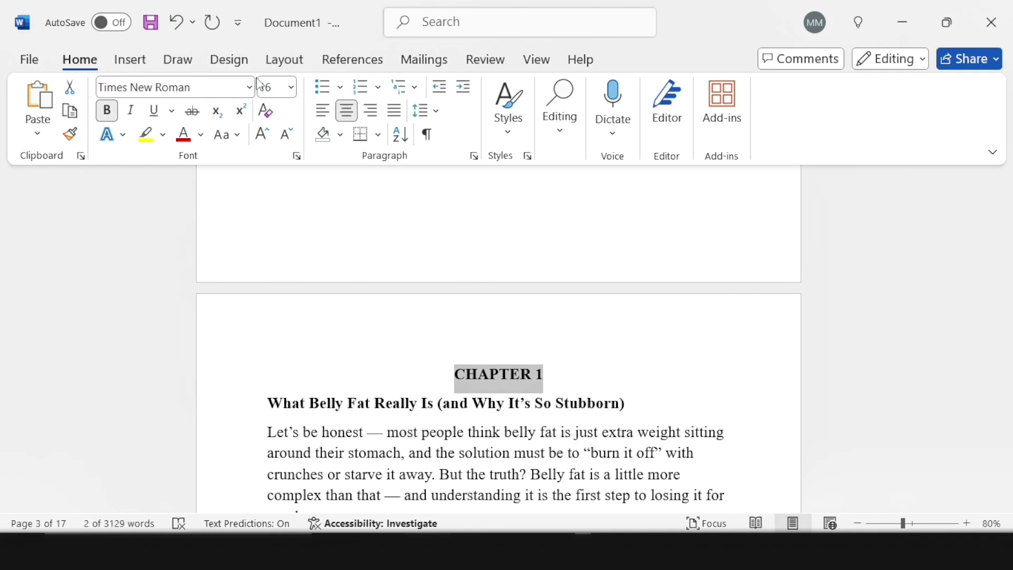
click(292, 87)
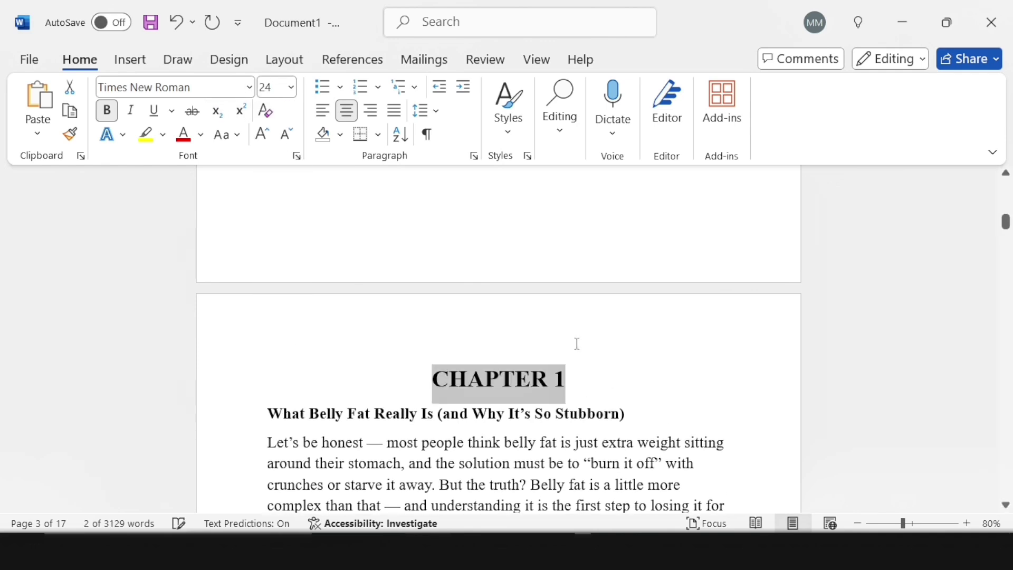
scroll(578, 343, down, 1)
drag(636, 366, 270, 364)
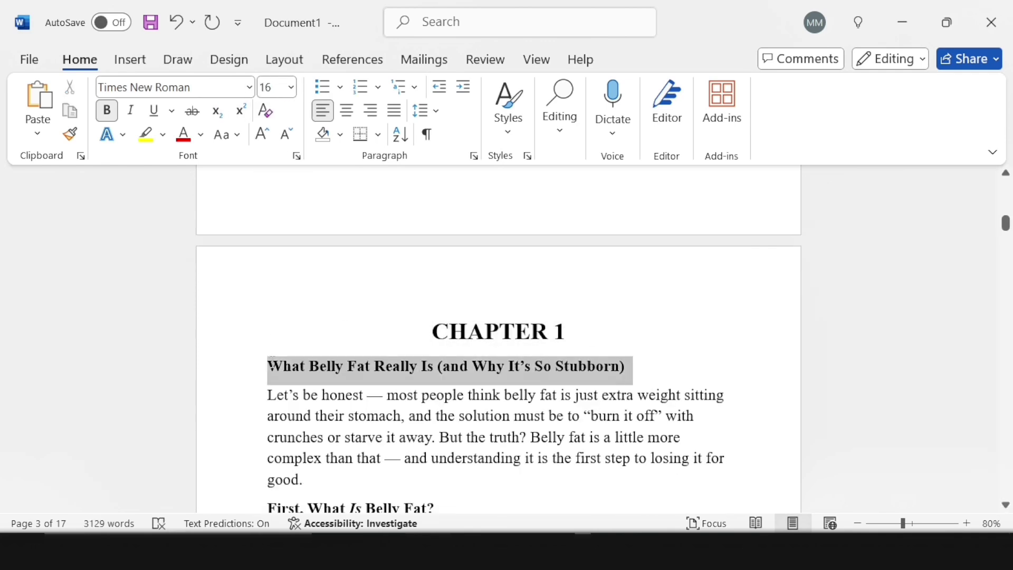
click(292, 87)
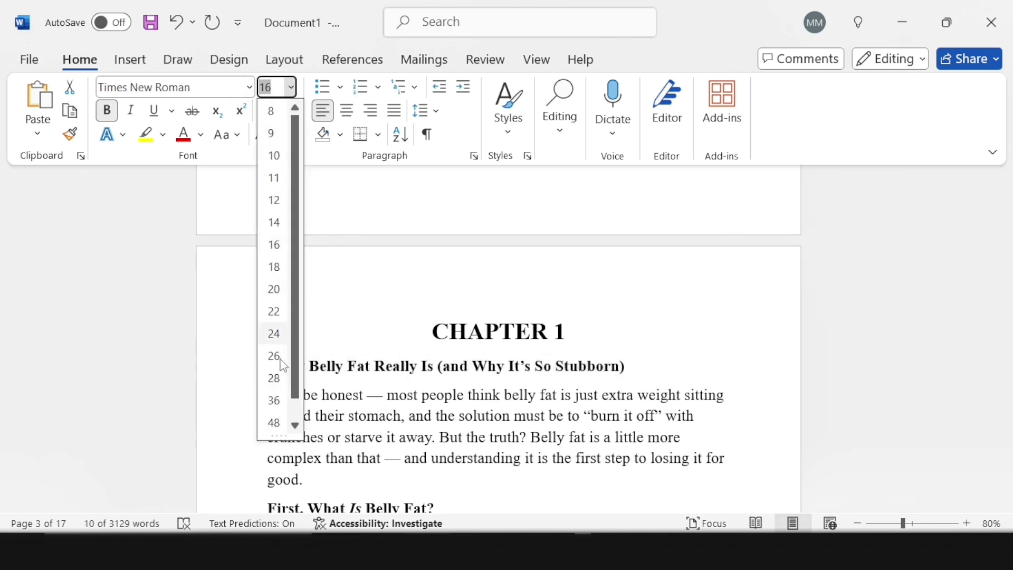
click(273, 289)
scroll(566, 237, down, 2)
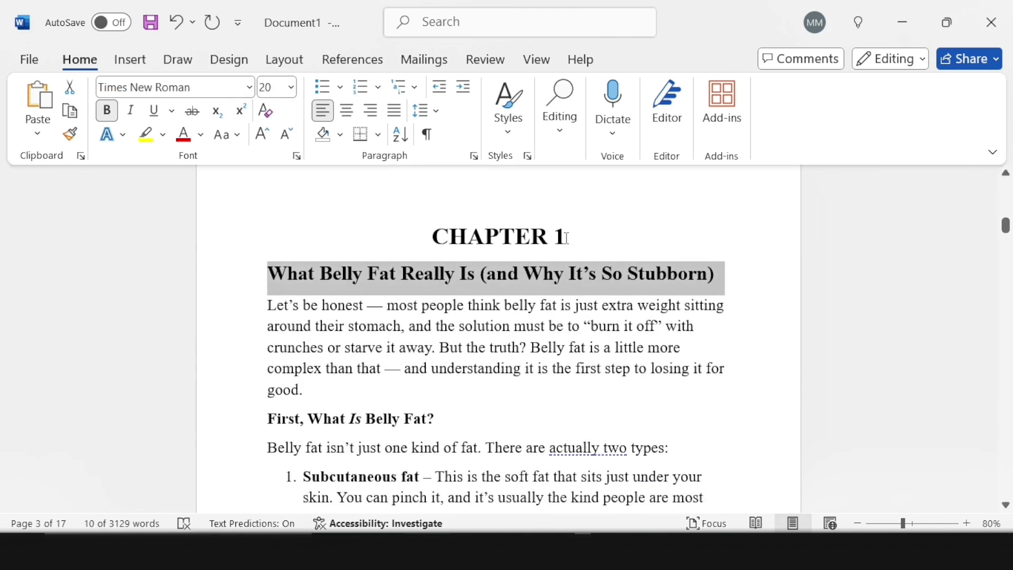
drag(567, 238, 432, 238)
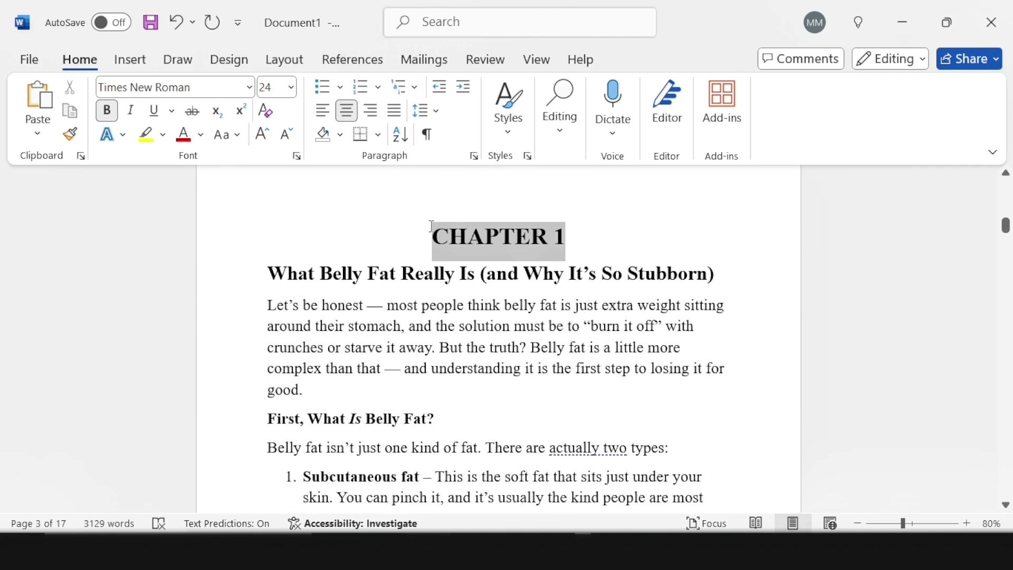
Step: Remove the colon after "Chapter 2" and move the chapter title onto its own line below
scroll(453, 360, down, 4)
scroll(453, 361, down, 16)
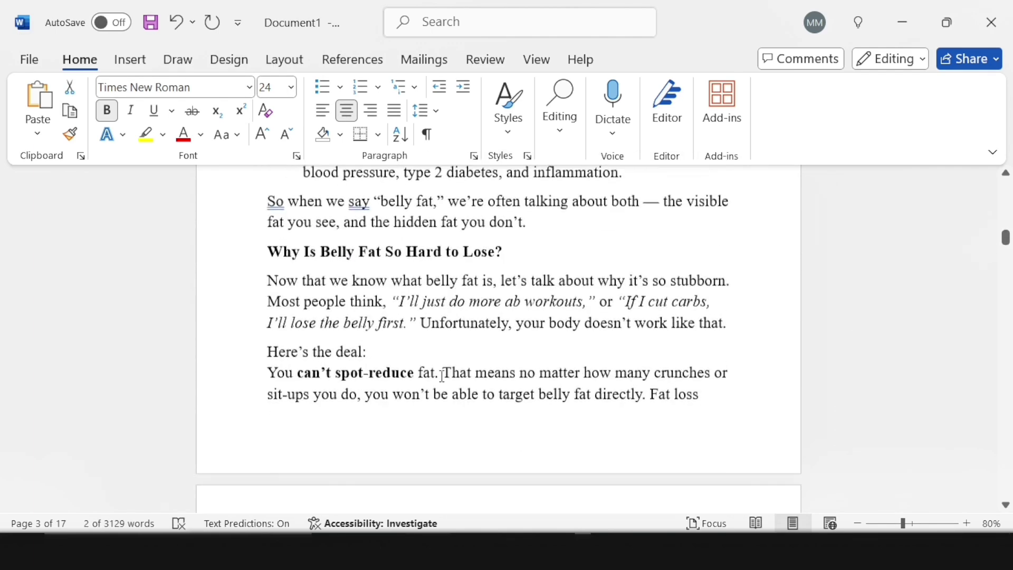
scroll(434, 391, down, 8)
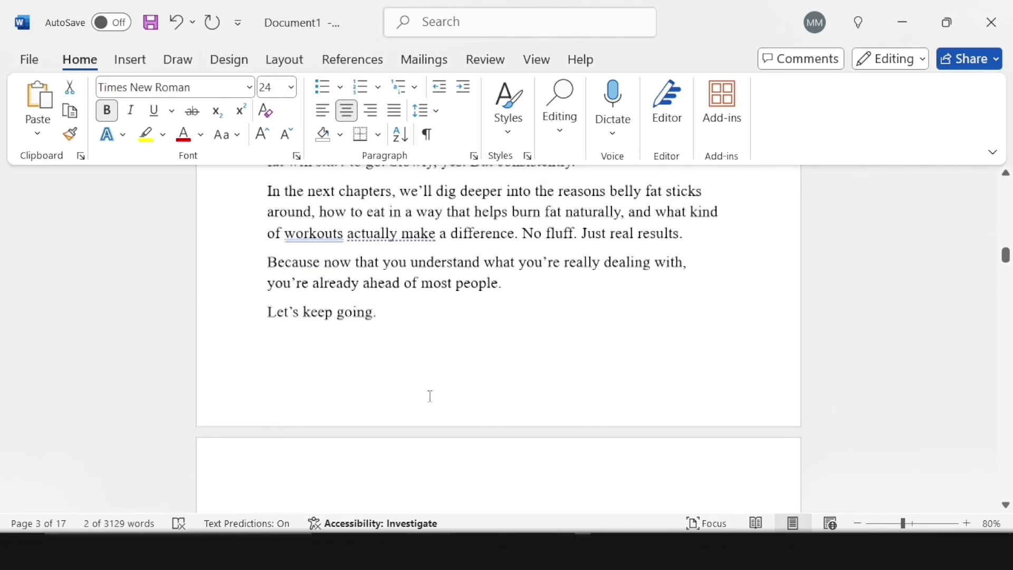
click(369, 425)
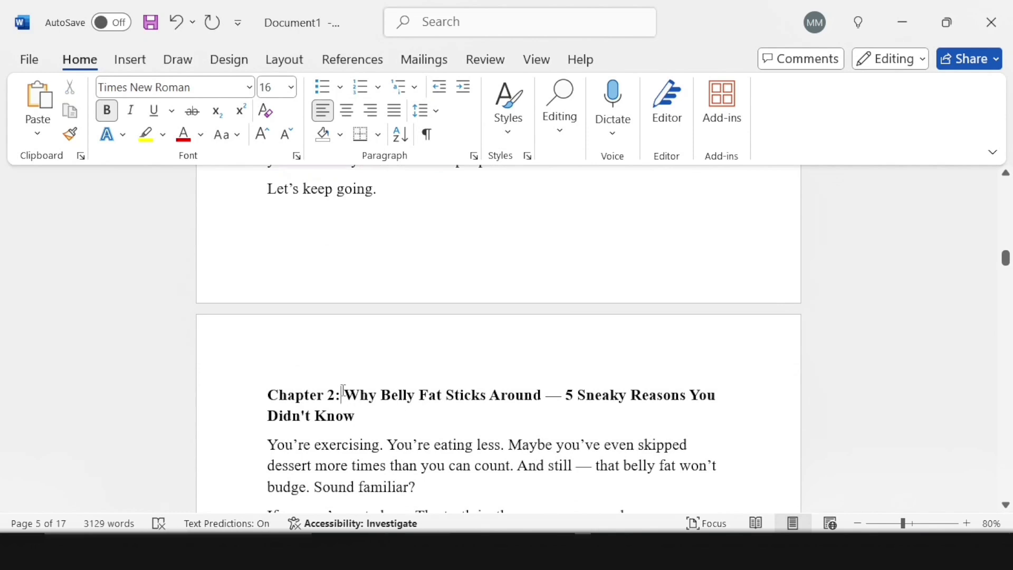
key(BackSpace)
key(Return)
key(Delete)
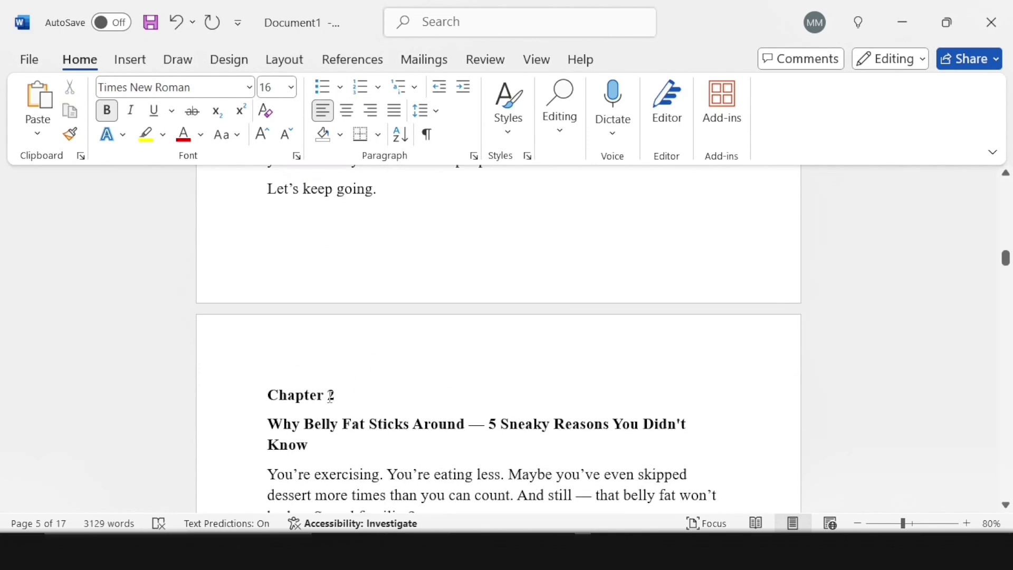
Step: Convert the "Chapter 2" line to uppercase and center it
drag(342, 393, 240, 385)
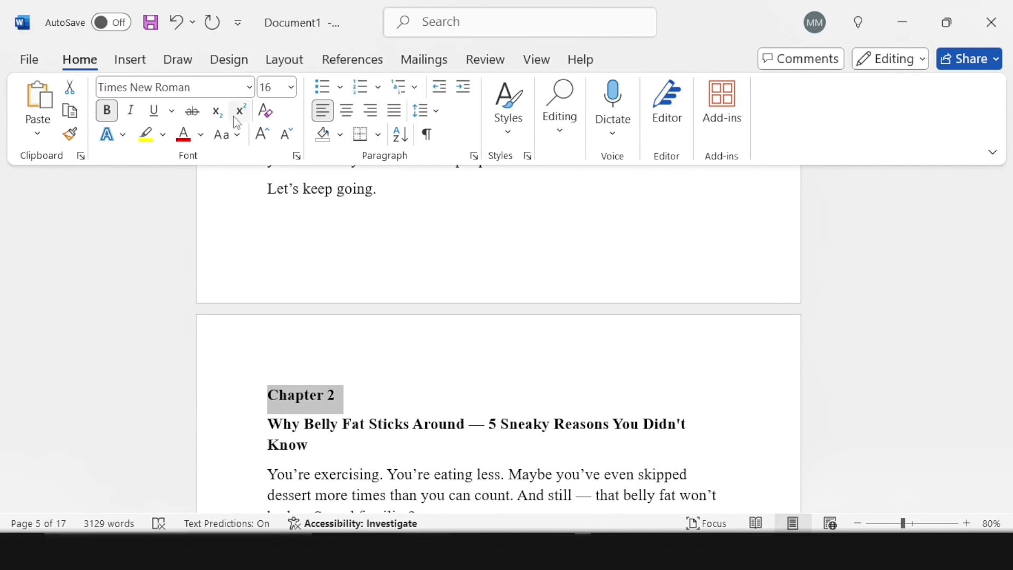
click(228, 135)
click(267, 211)
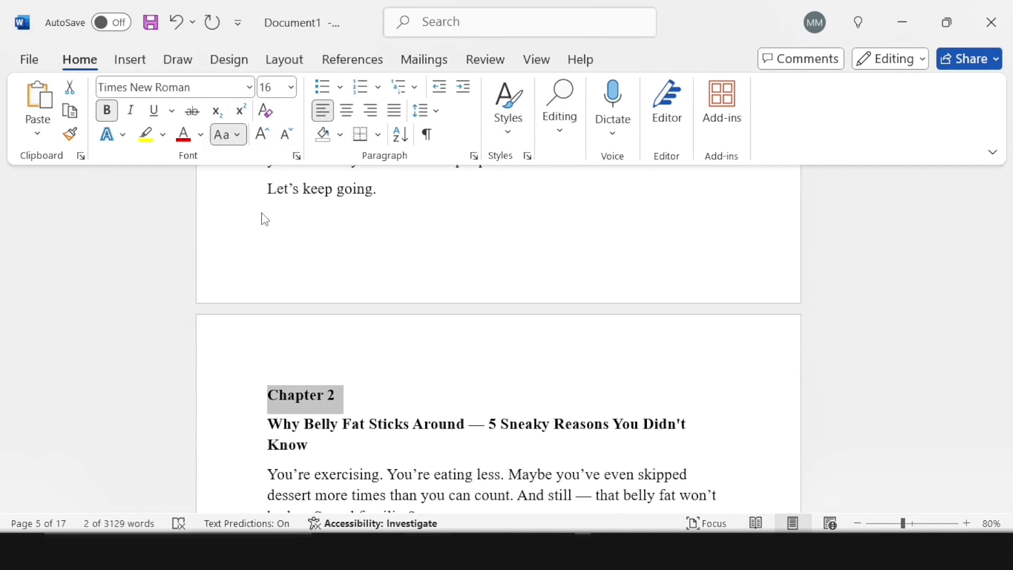
click(346, 111)
Step: Set the Chapter 2 title to font size 20 and the "CHAPTER 2" line above it to 24
click(331, 442)
drag(330, 442, 244, 425)
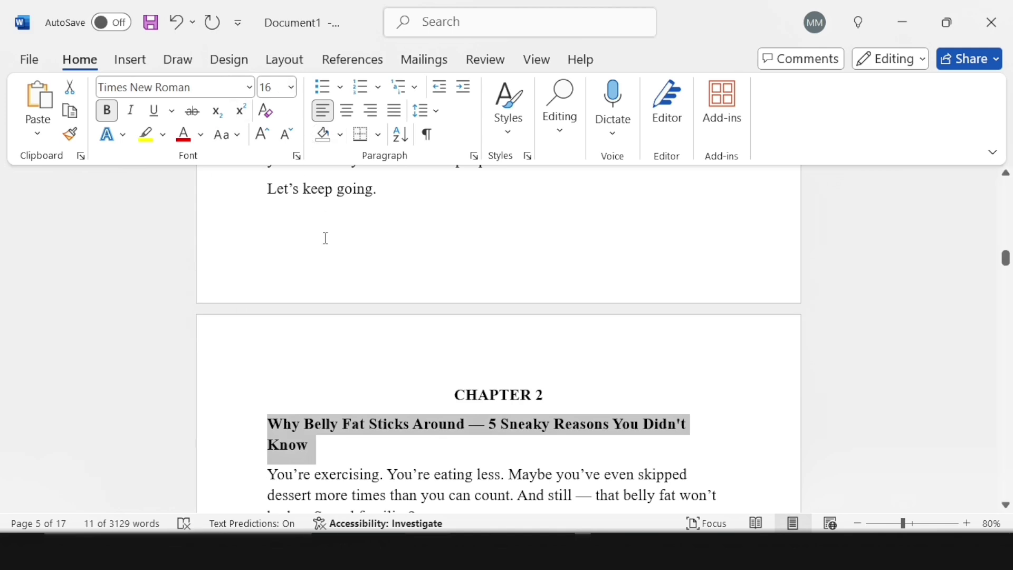
click(293, 87)
click(272, 290)
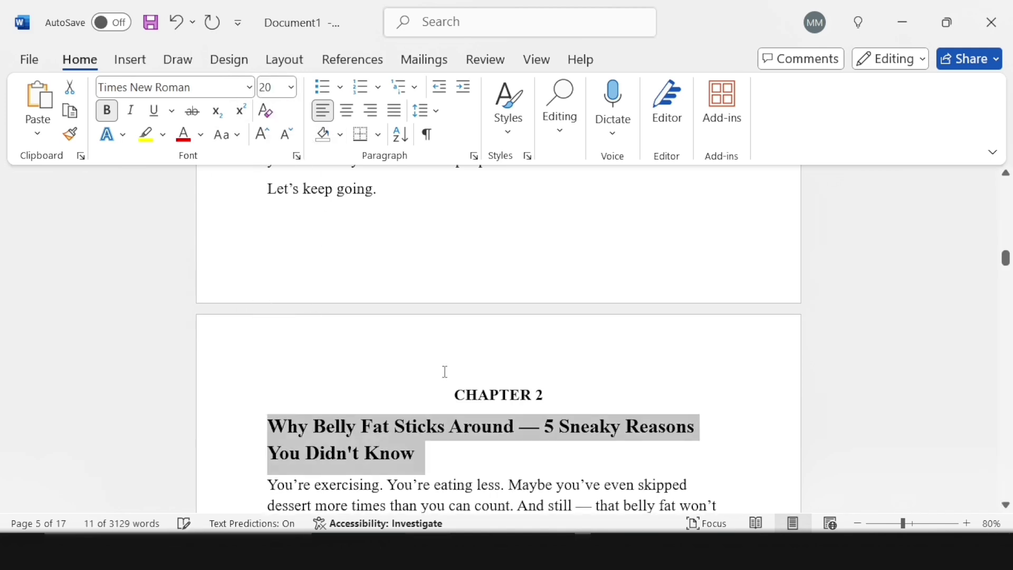
click(511, 393)
drag(541, 391, 452, 395)
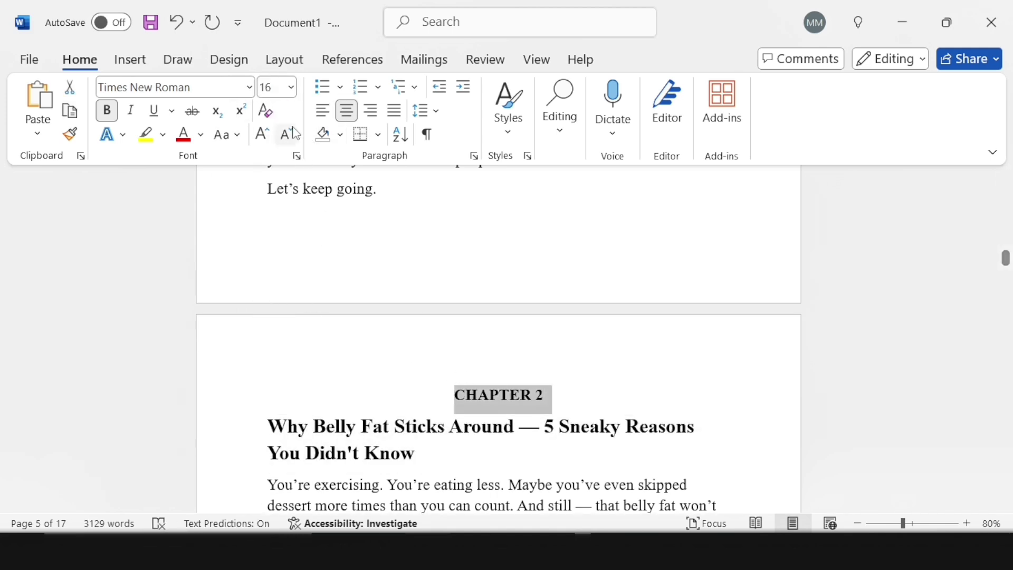
click(291, 88)
click(274, 333)
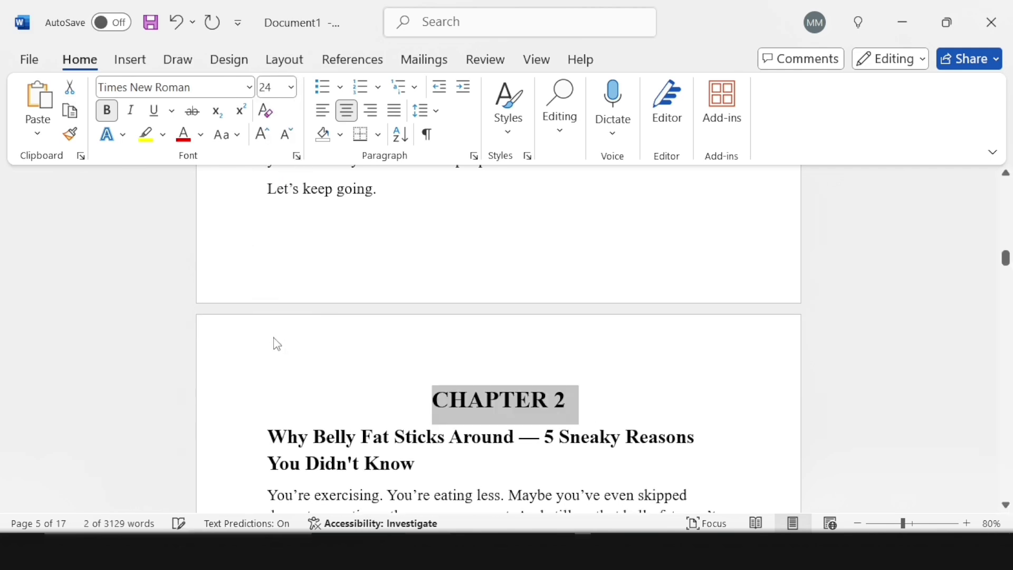
scroll(464, 387, down, 3)
scroll(465, 387, down, 2)
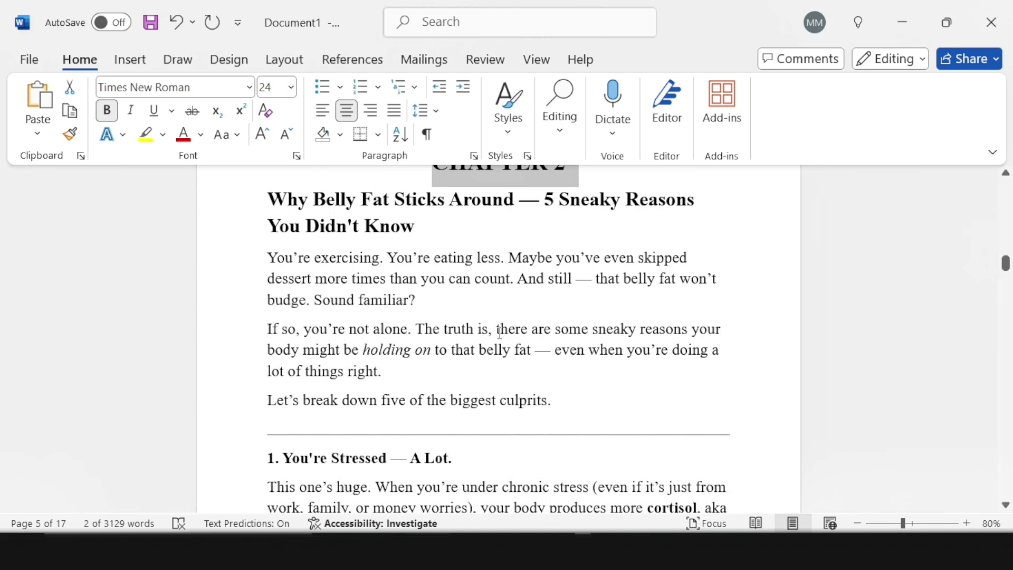
Step: Justify all body paragraphs of the introduction, from "If you've landed here" to its closing line
key(ctrl+Home)
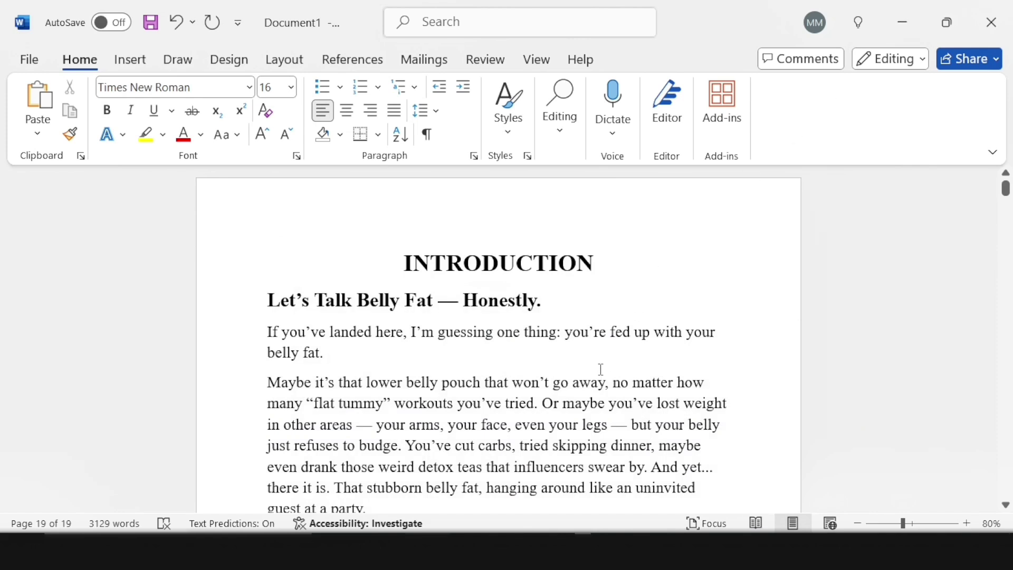
scroll(592, 384, down, 3)
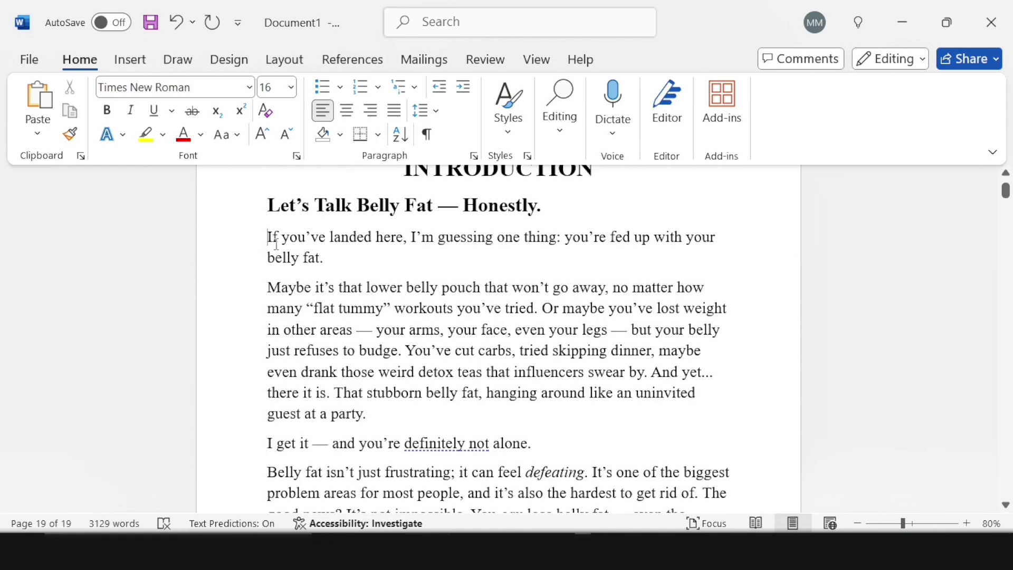
drag(276, 244, 685, 174)
click(395, 111)
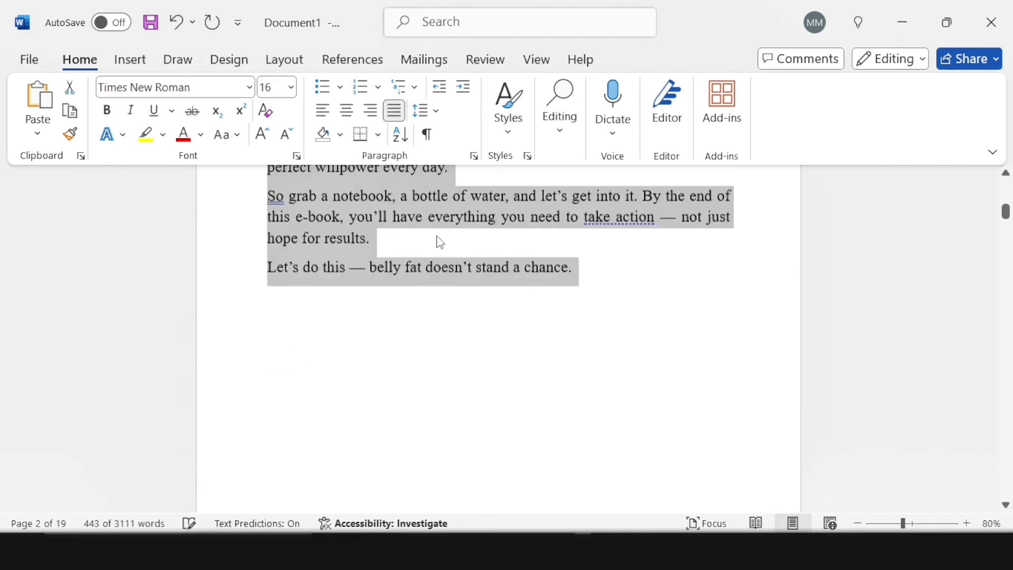
scroll(559, 364, up, 5)
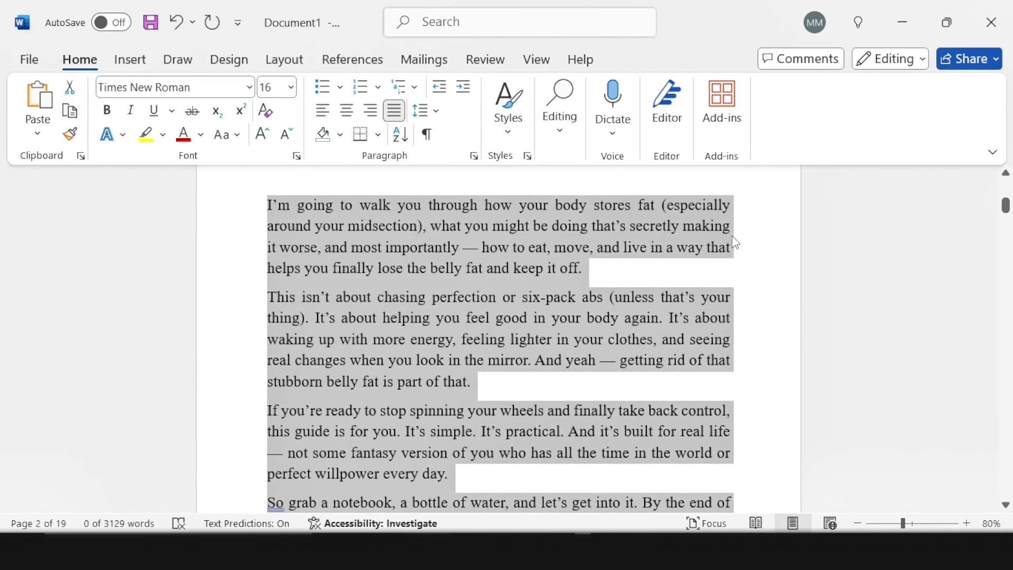
scroll(457, 364, down, 7)
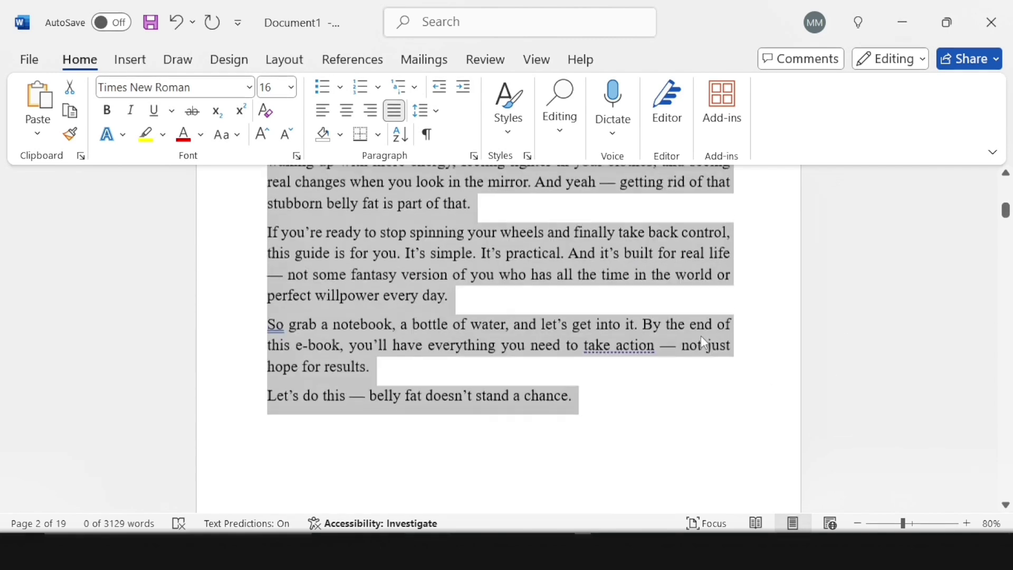
Step: Justify the body text of Chapter 1 through "Let's keep going."
scroll(454, 364, down, 5)
drag(268, 368, 405, 284)
scroll(405, 284, up, 3)
click(394, 111)
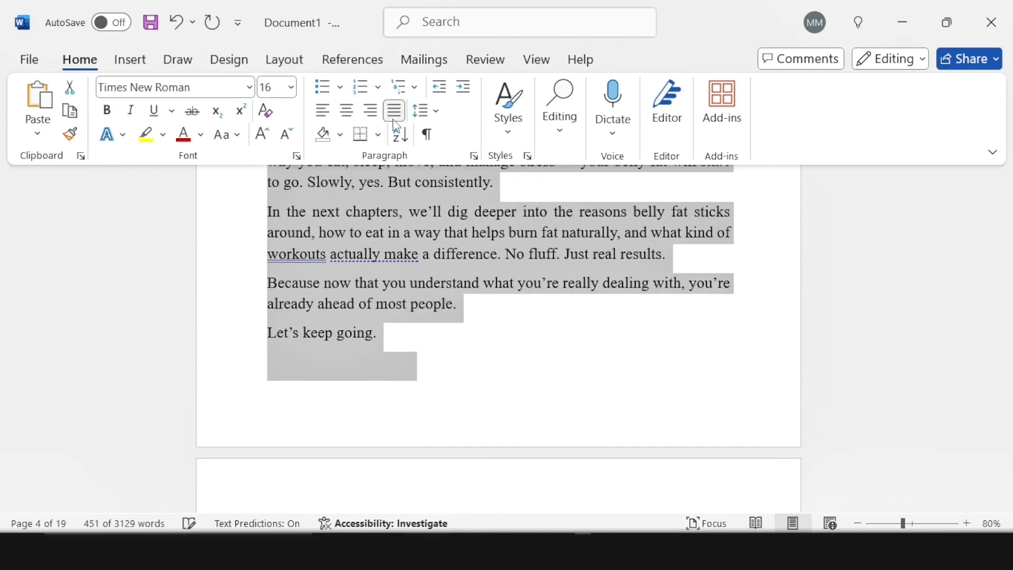
Step: Justify the body text of Chapter 2 and the remaining sections through the end of the e-book
scroll(504, 371, down, 5)
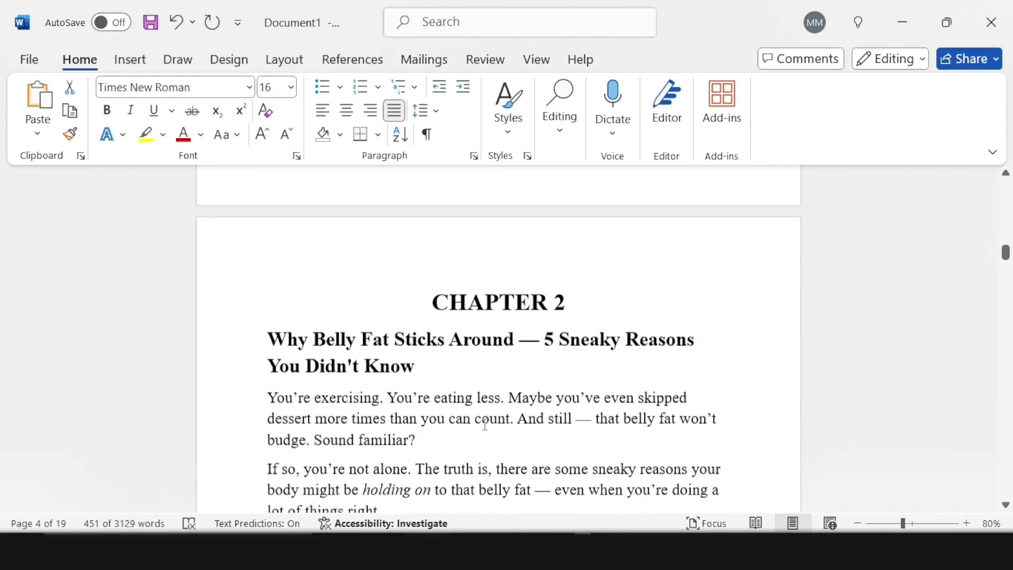
click(265, 423)
drag(271, 404, 453, 321)
scroll(453, 320, down, 7)
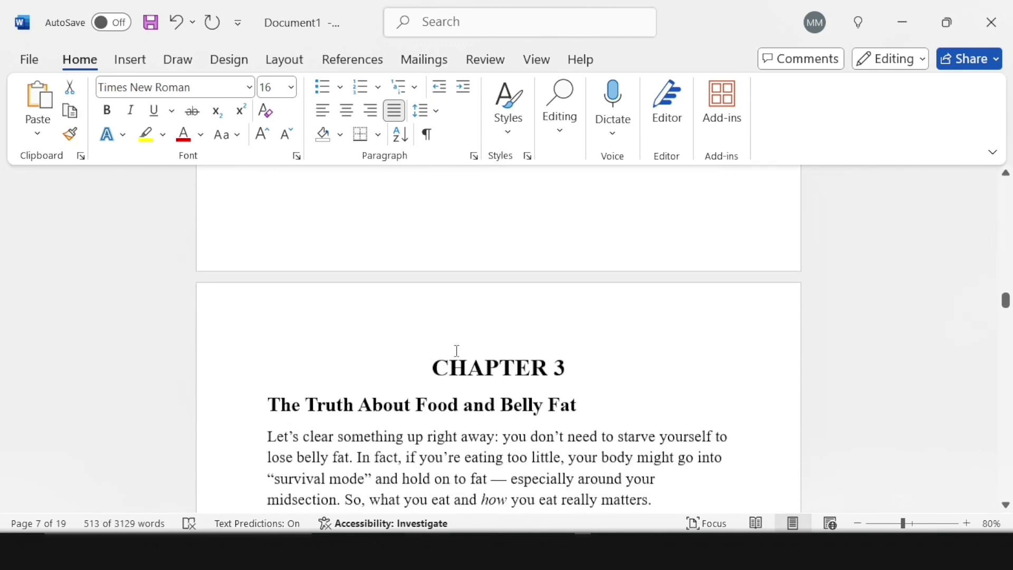
drag(268, 273, 638, 511)
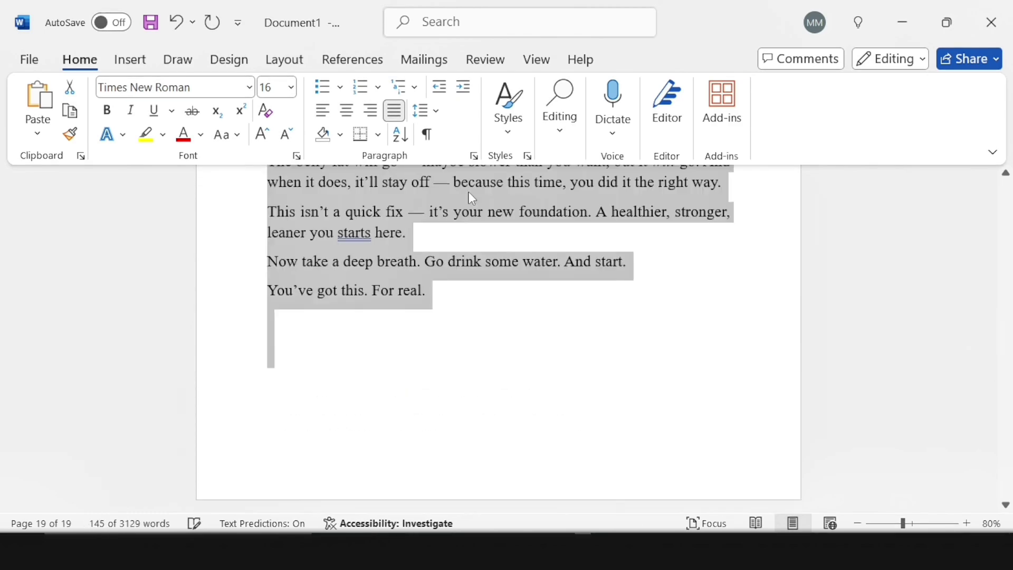
Step: Review the justified text in the closing section and the paragraphs of the introduction
scroll(469, 195, up, 2)
scroll(729, 335, up, 5)
scroll(721, 332, down, 1)
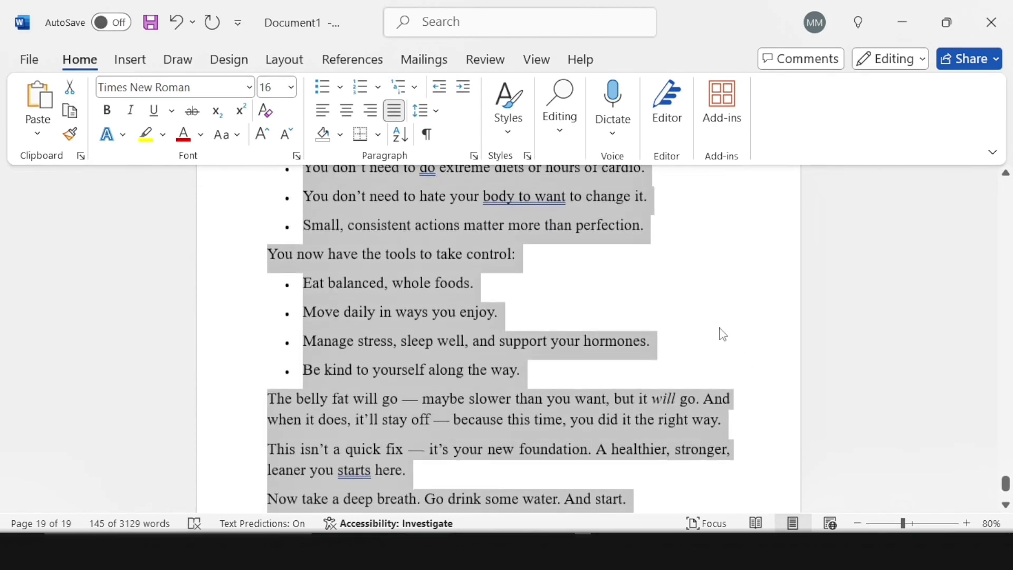
scroll(721, 332, up, 5)
drag(1007, 483, 1005, 182)
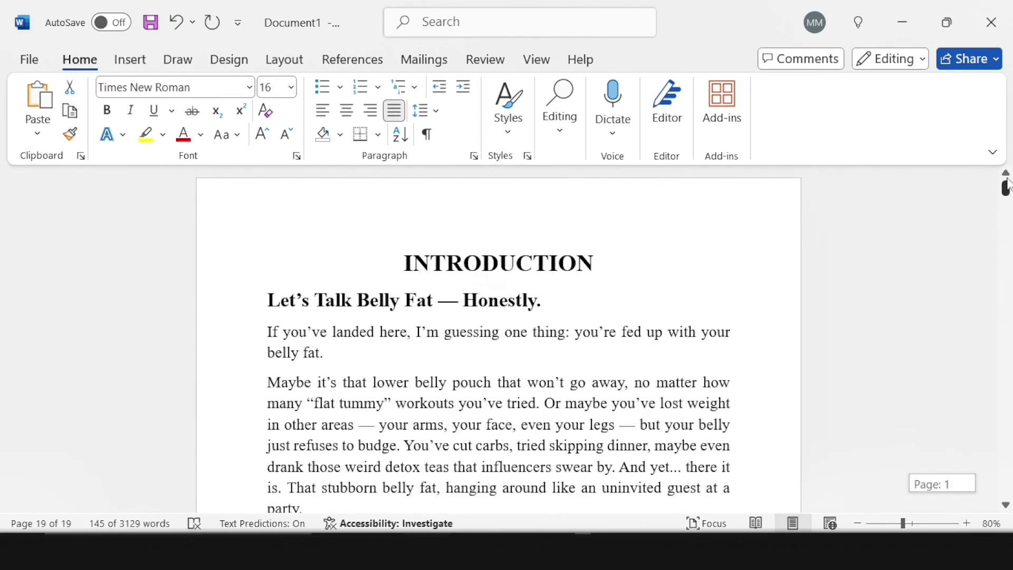
scroll(645, 340, down, 3)
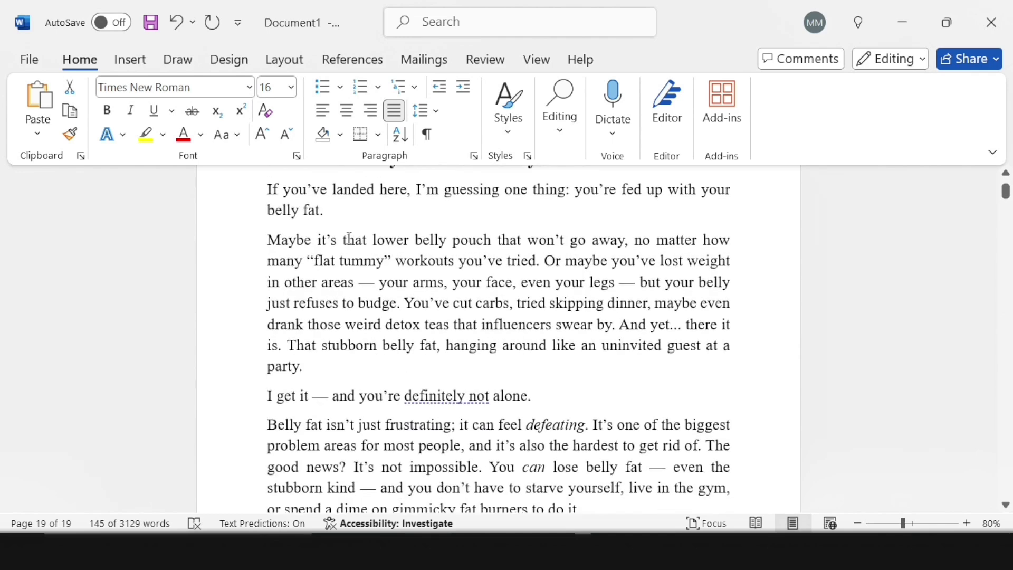
scroll(350, 235, down, 6)
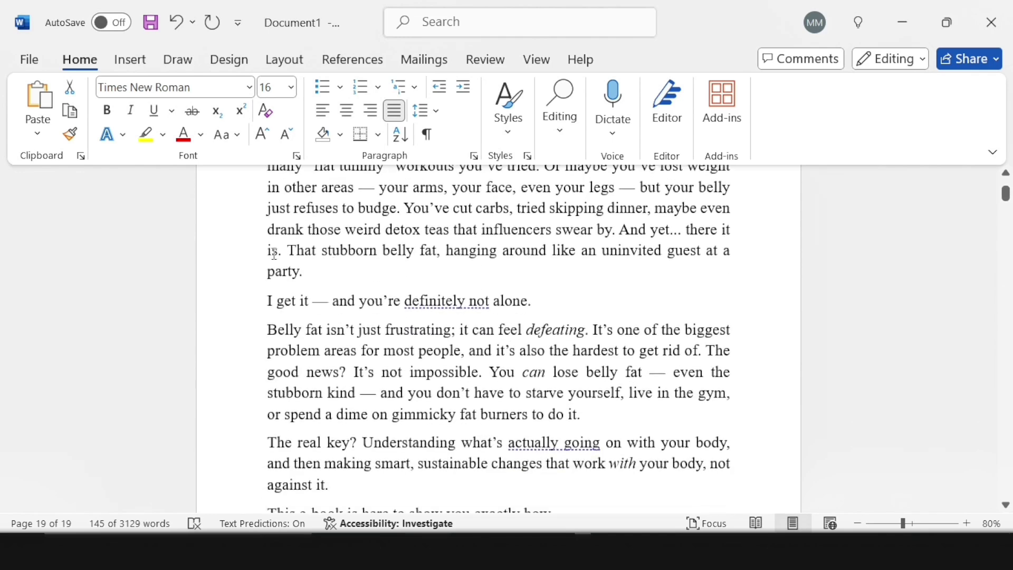
scroll(378, 283, down, 3)
scroll(363, 301, up, 2)
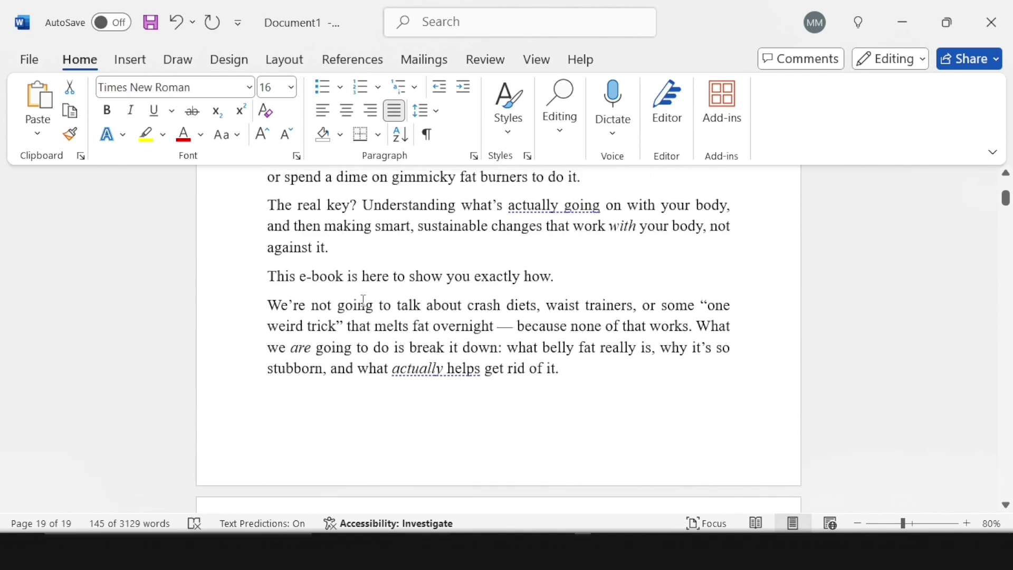
scroll(364, 301, up, 6)
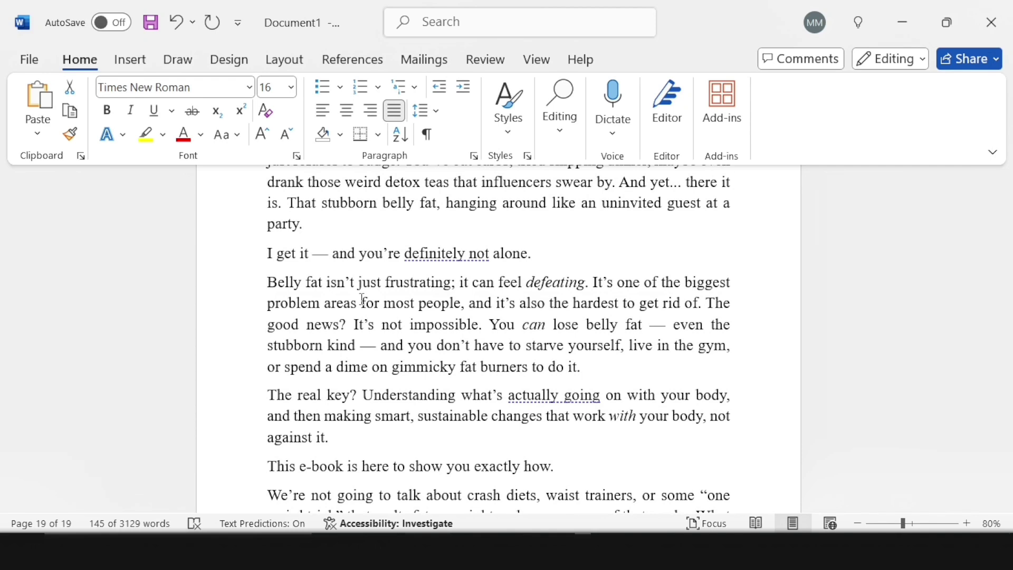
Step: Add blank lines between introduction paragraphs, including after "exactly how.", "definitely not alone." and "stubborn belly fat is part of that."
scroll(459, 312, down, 2)
click(554, 325)
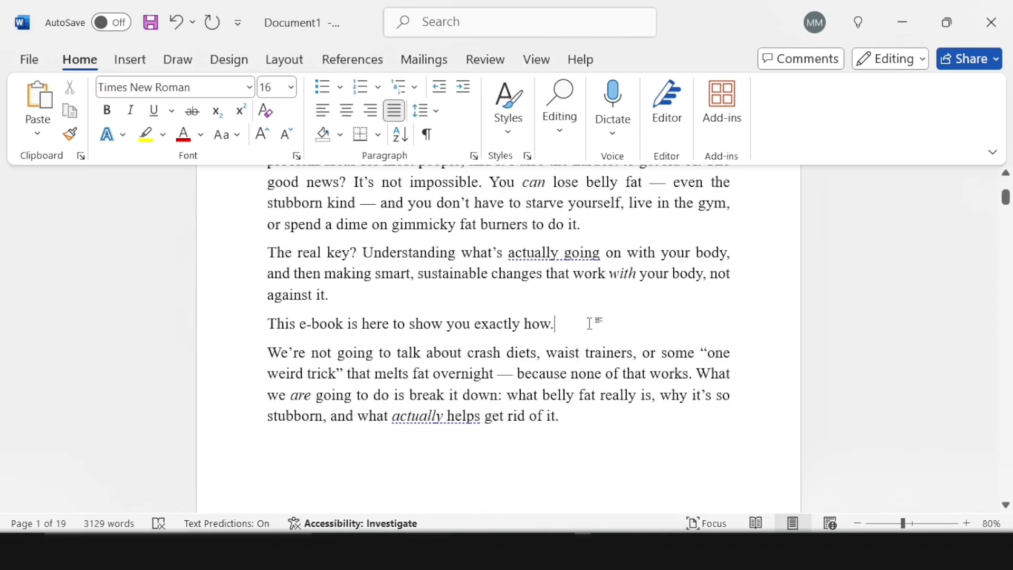
key(Return)
scroll(566, 317, up, 3)
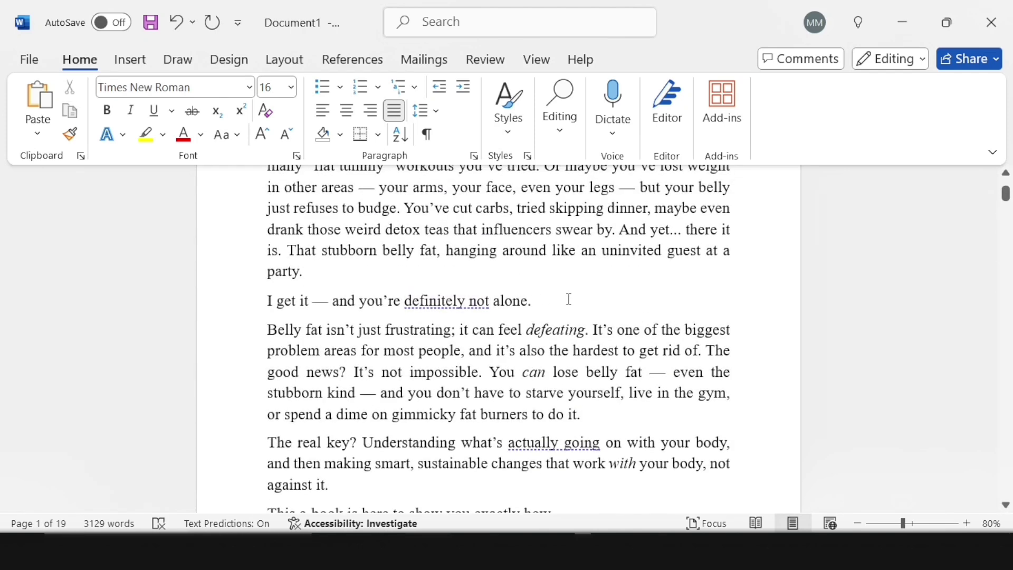
click(569, 299)
key(Return)
scroll(509, 299, up, 1)
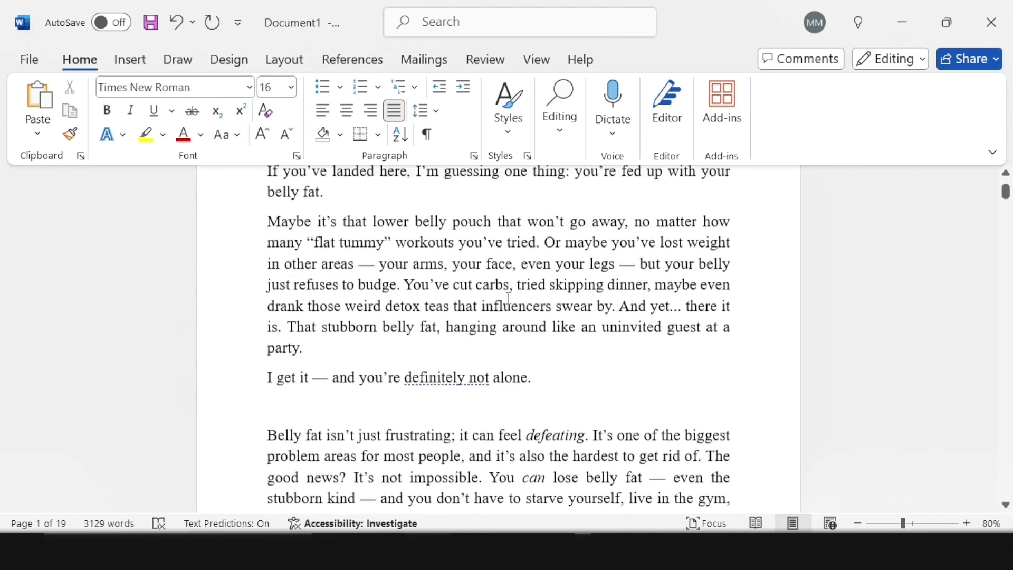
scroll(491, 264, down, 5)
click(491, 264)
key(Return)
scroll(487, 302, down, 1)
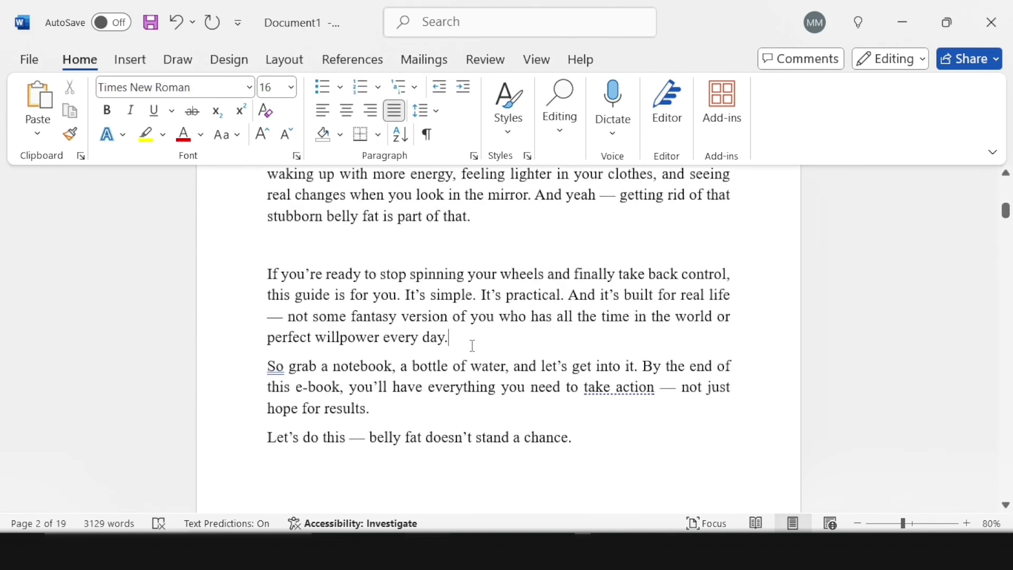
Step: Review the paragraph spacing throughout the introduction
scroll(356, 352, down, 5)
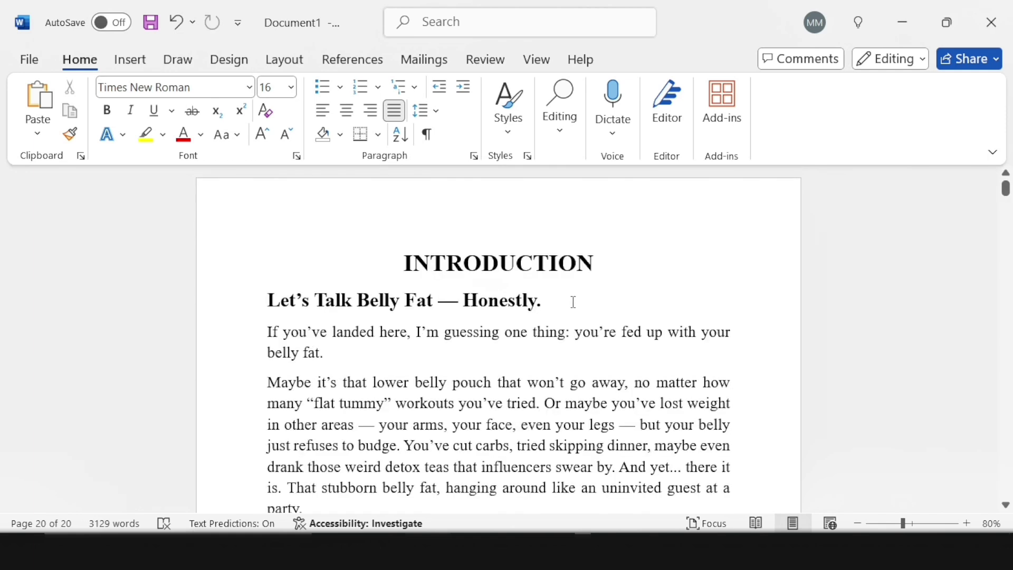
scroll(574, 302, down, 10)
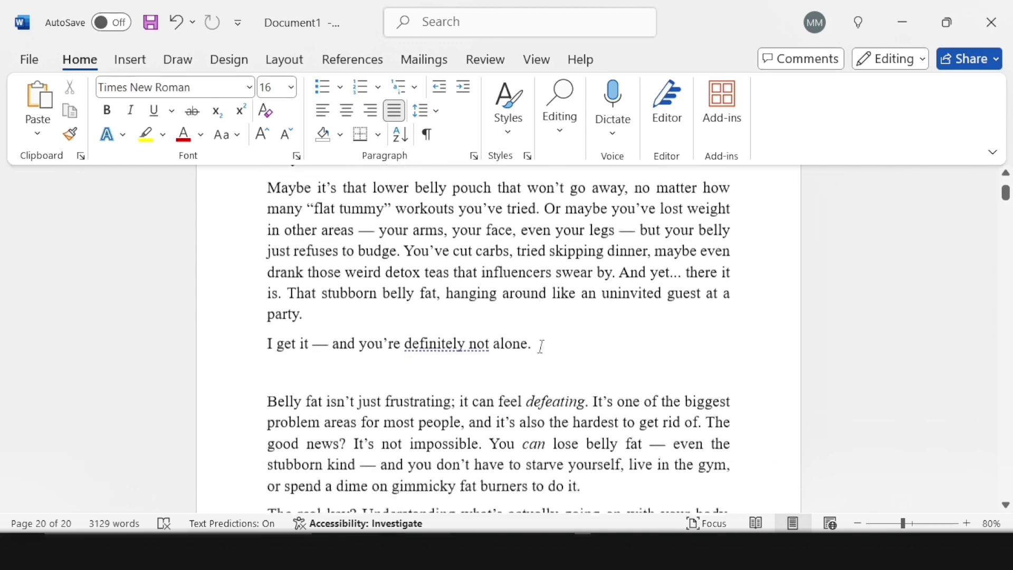
scroll(541, 348, up, 1)
scroll(541, 348, down, 8)
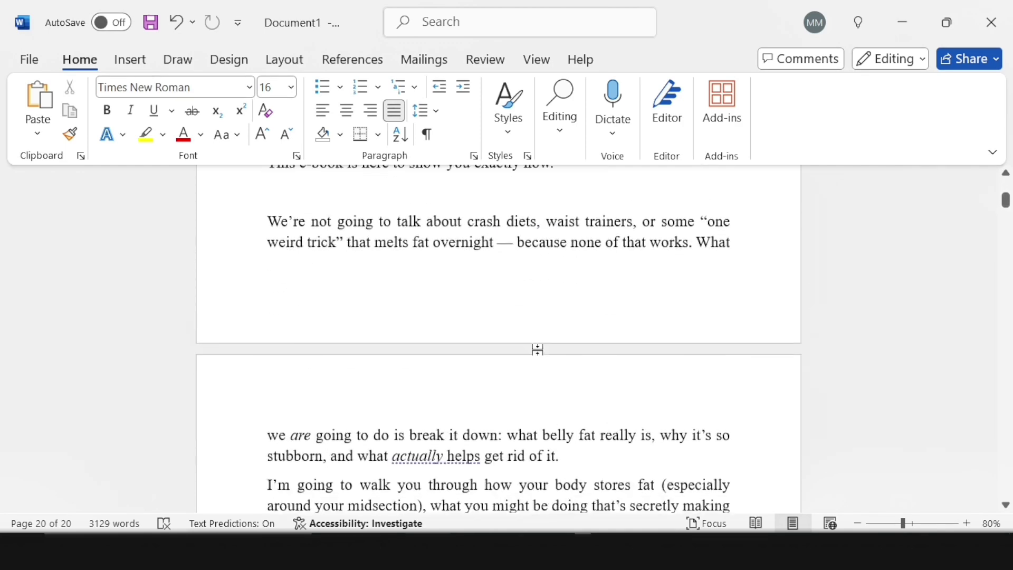
scroll(538, 351, down, 1)
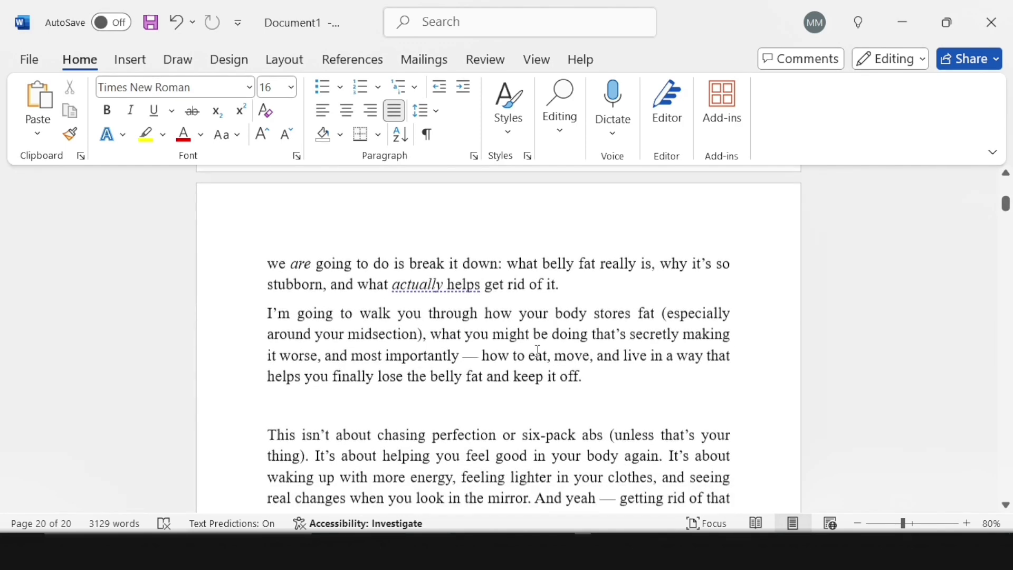
scroll(536, 349, up, 10)
scroll(417, 294, up, 5)
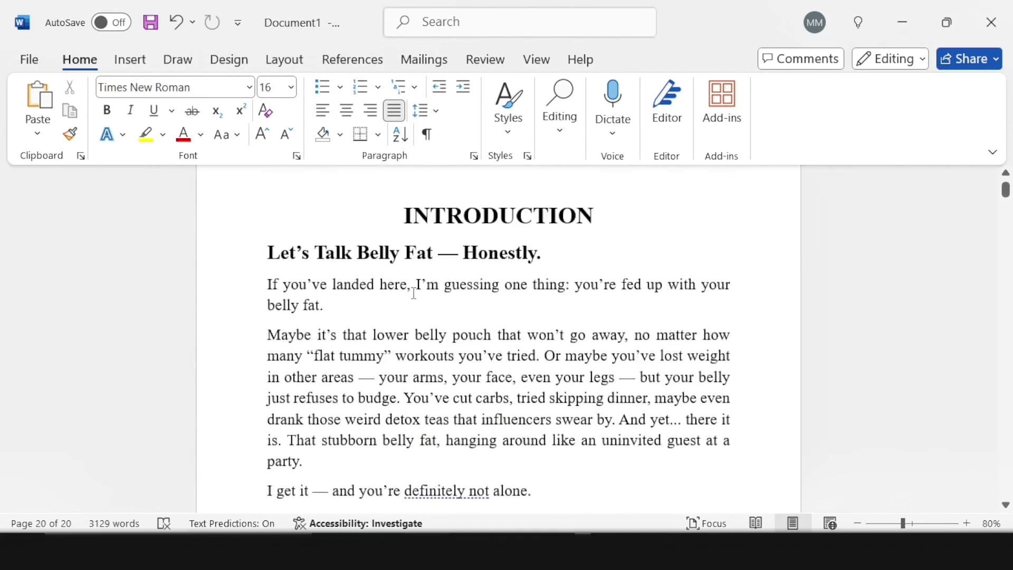
scroll(417, 293, down, 1)
scroll(347, 204, up, 1)
Step: Insert a blank page before the "INTRODUCTION" heading and place the cursor on it
click(397, 212)
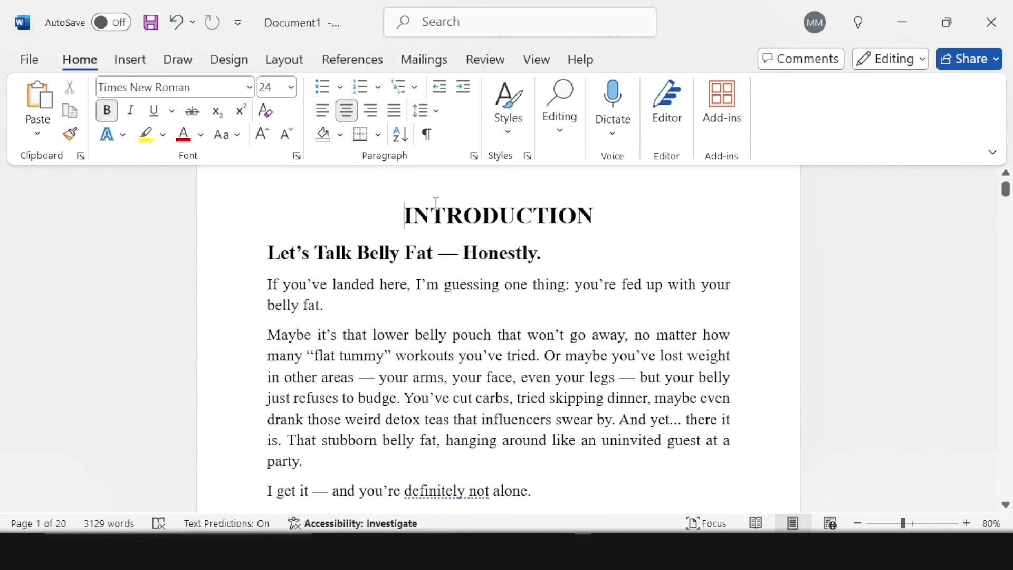
click(131, 59)
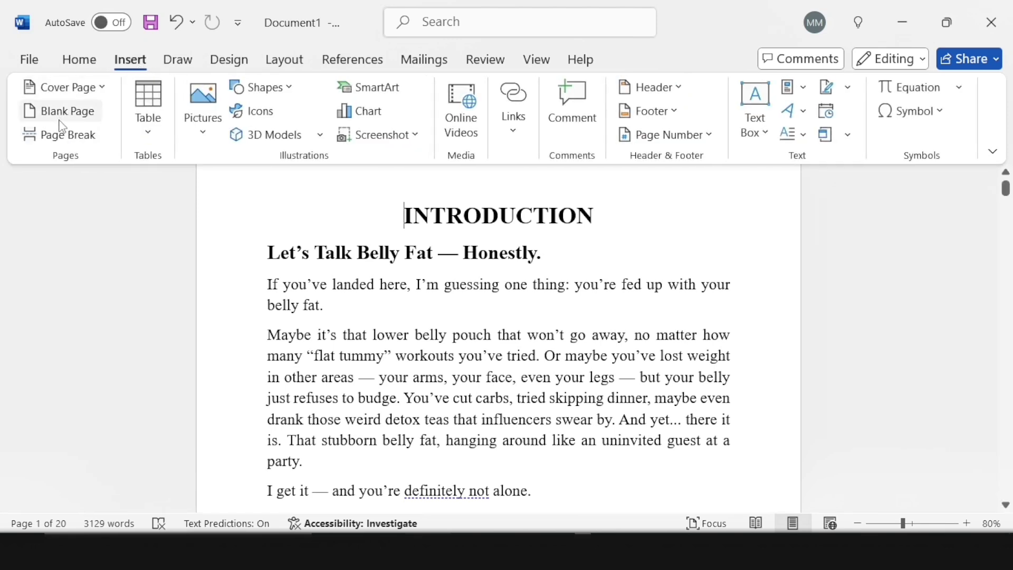
click(74, 112)
scroll(246, 244, up, 3)
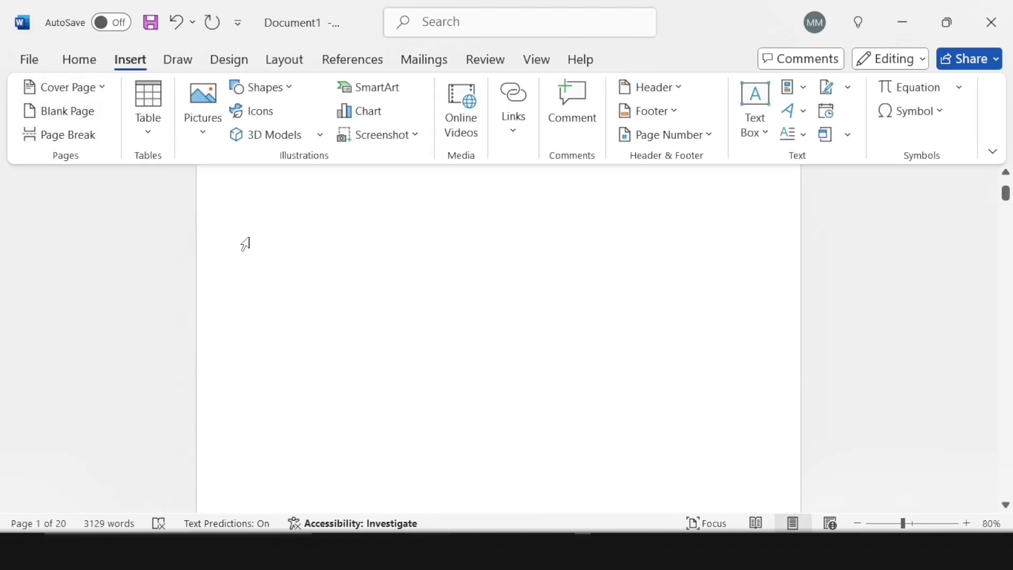
scroll(278, 245, up, 4)
click(375, 244)
Step: Copy the "INTRODUCTION" heading and paste it at the start of the new blank first page
scroll(464, 402, down, 5)
scroll(464, 401, down, 5)
drag(608, 349, 376, 304)
key(ctrl+c)
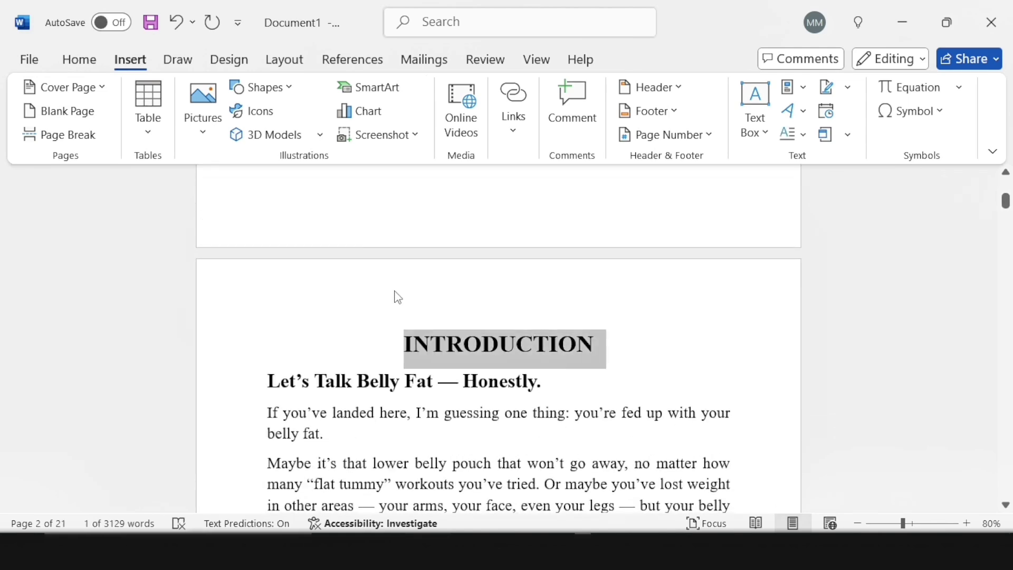
scroll(412, 274, up, 10)
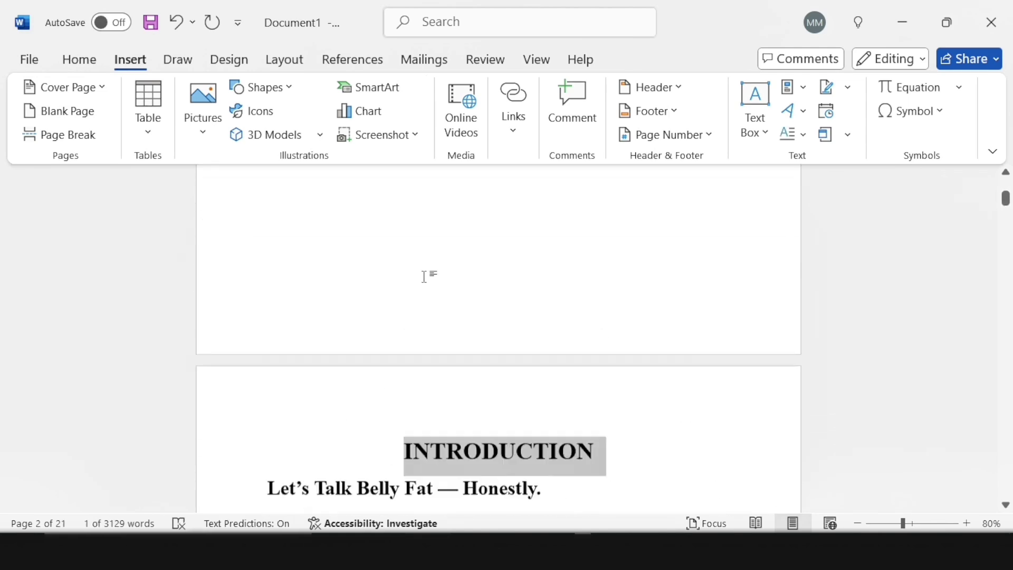
click(453, 262)
key(ctrl+v)
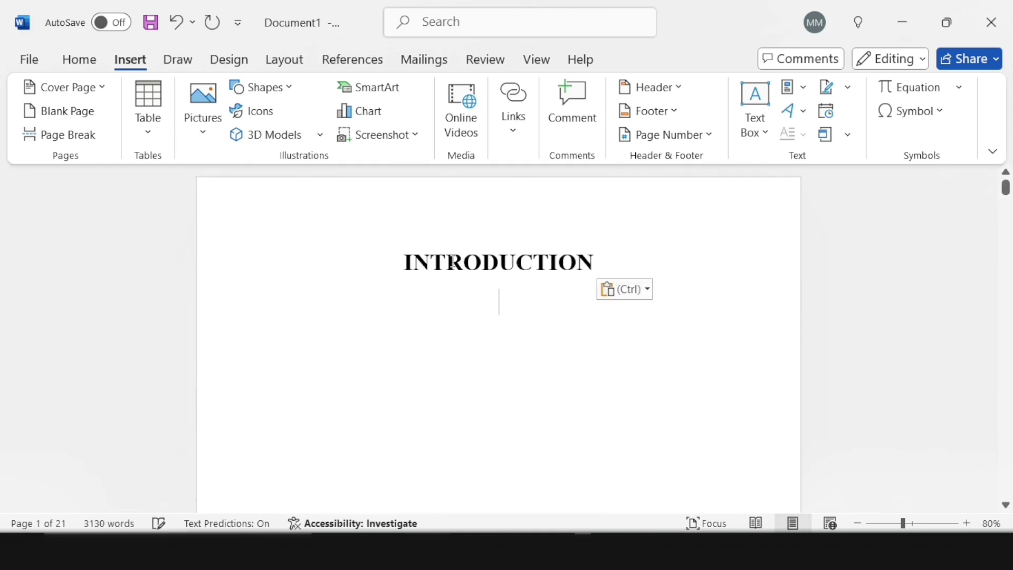
Step: Replace the first page's "INTRODUCTION" heading with "TABLE OF CONTENTS" and start a left-aligned line below it
double_click(466, 250)
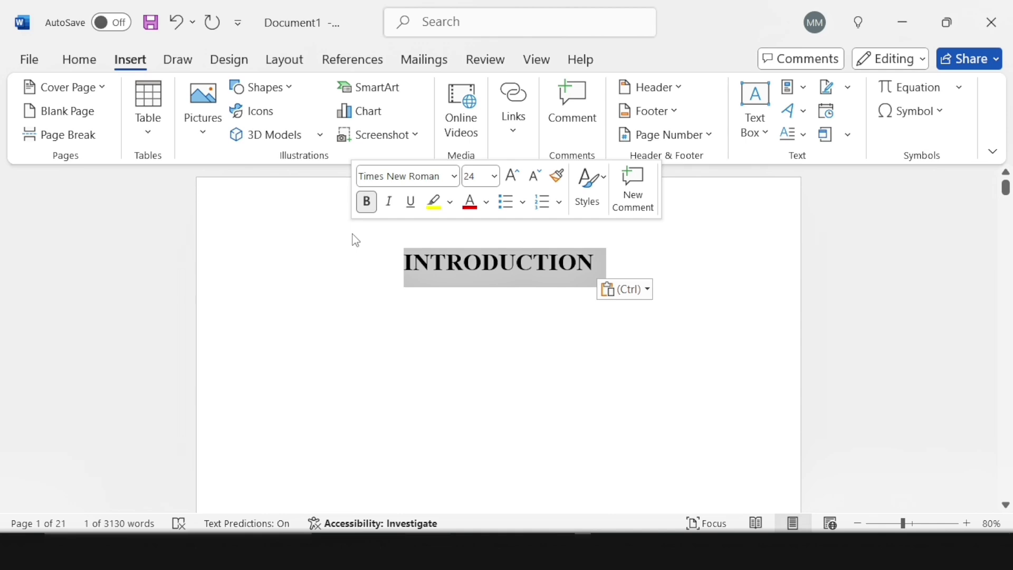
text(TABLE OF CONTENTS)
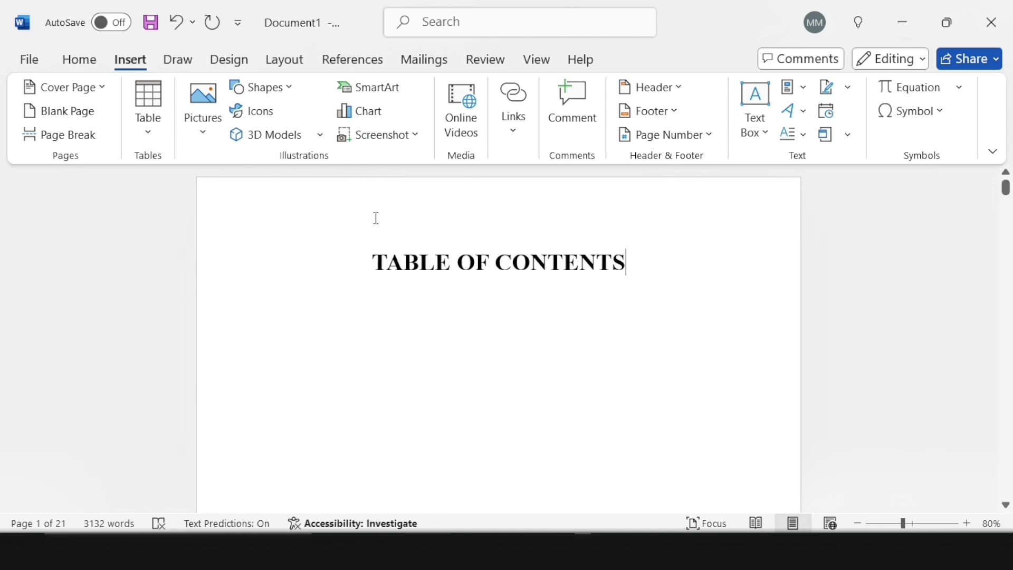
key(Return)
click(80, 60)
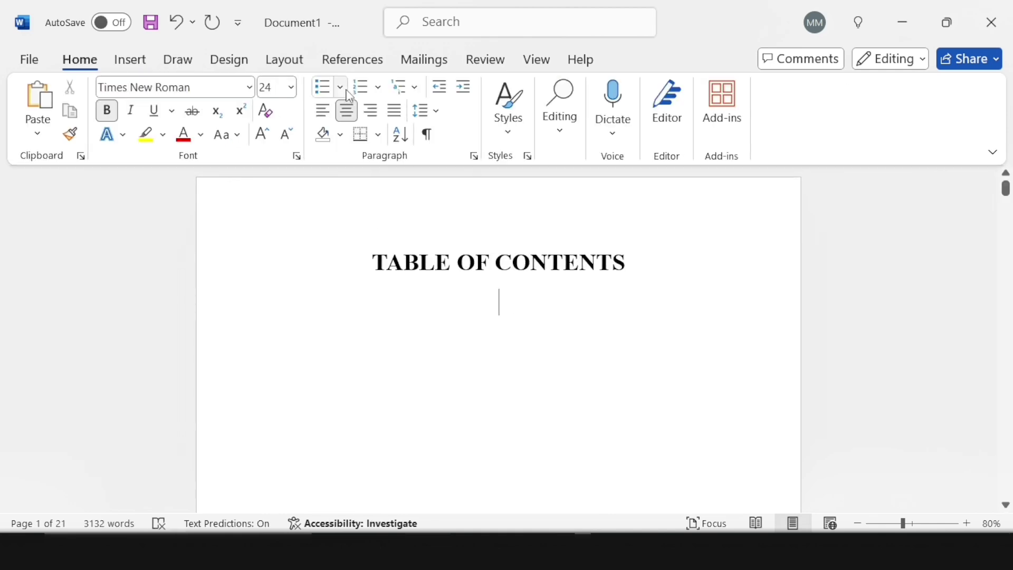
click(323, 111)
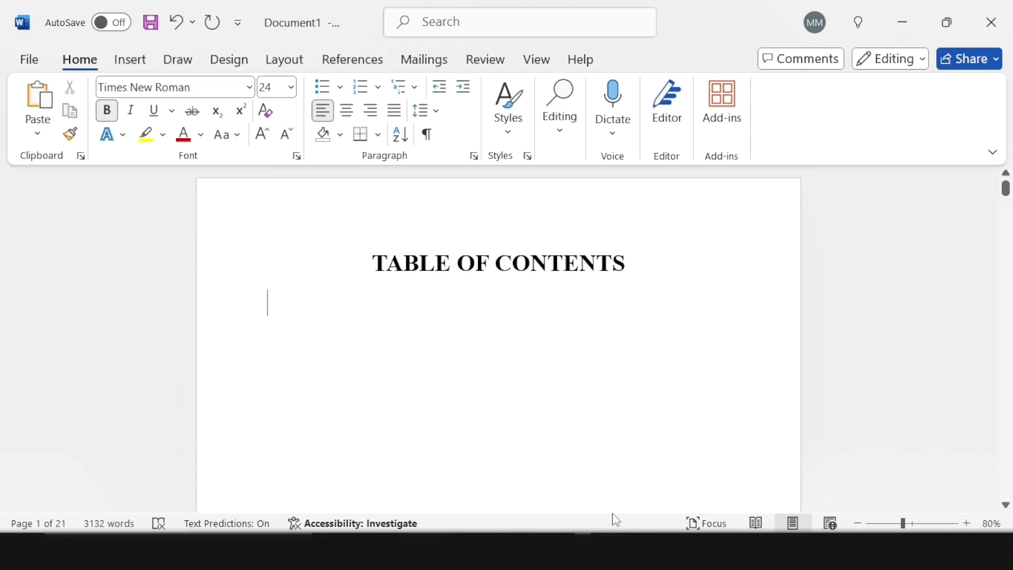
Step: Switch to ChatGPT and copy the full table of contents list, from "Introduction" through the "Conclusion" entry
scroll(385, 314, down, 2)
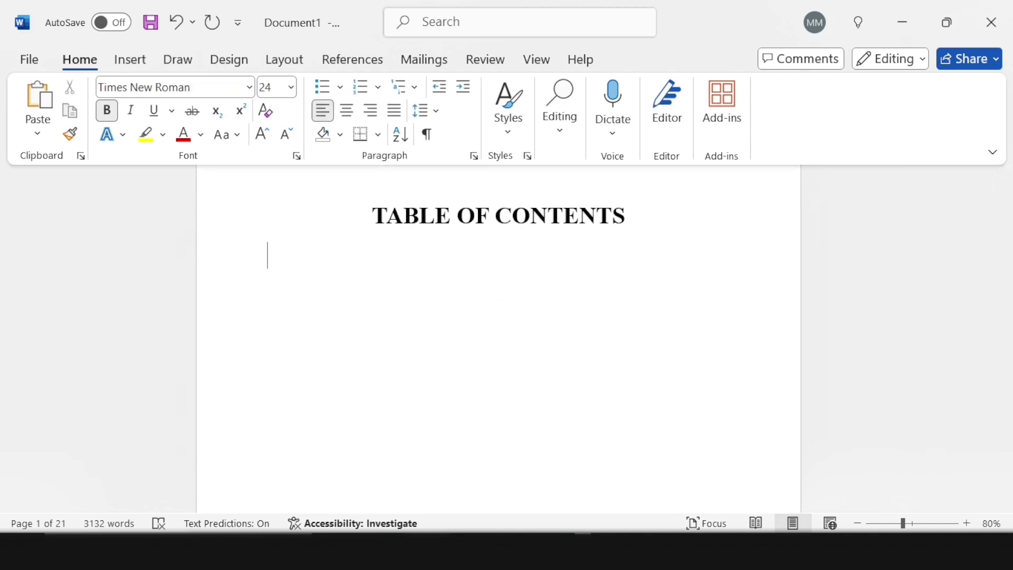
key(alt+Tab)
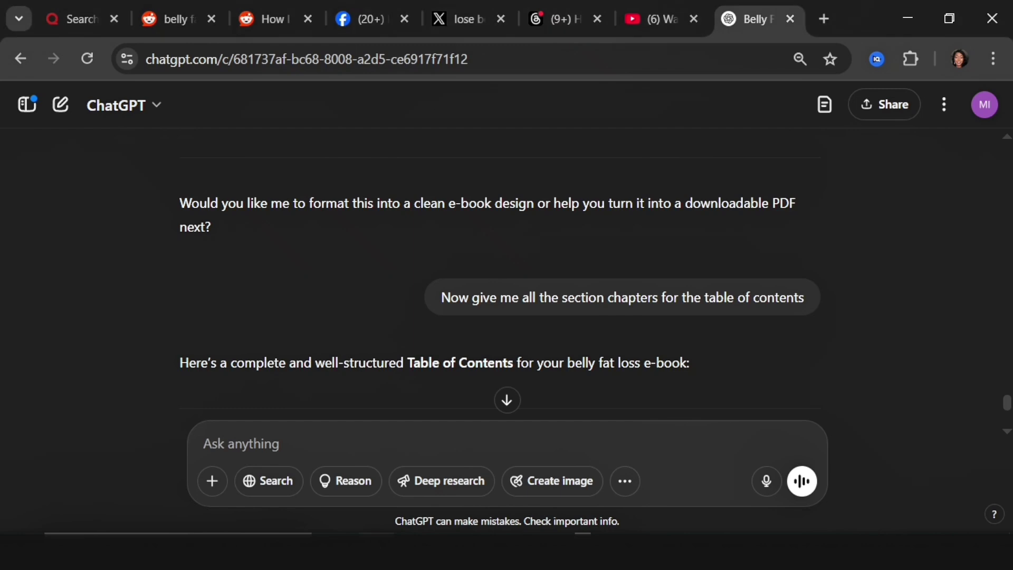
scroll(465, 315, up, 2)
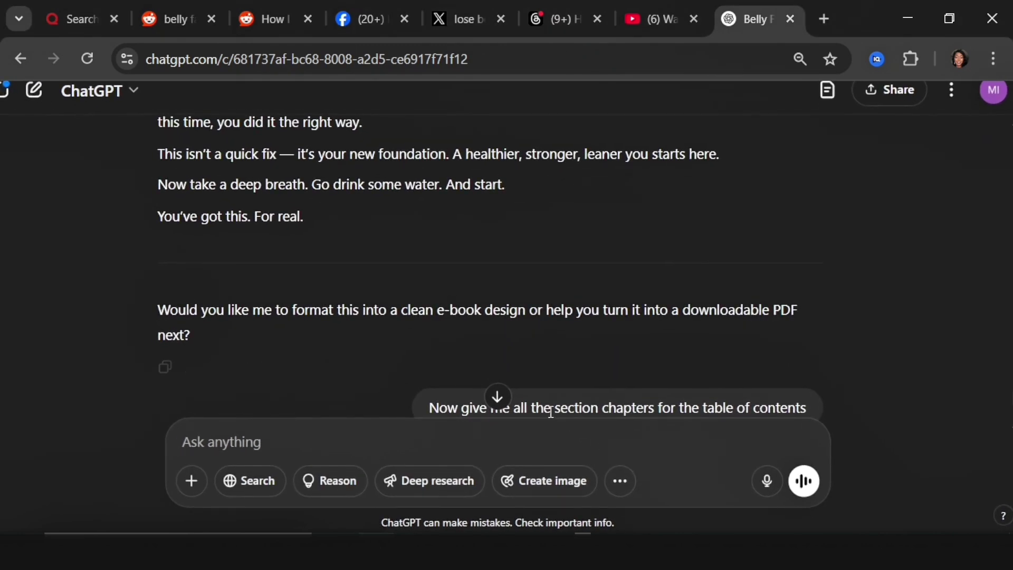
scroll(350, 273, down, 9)
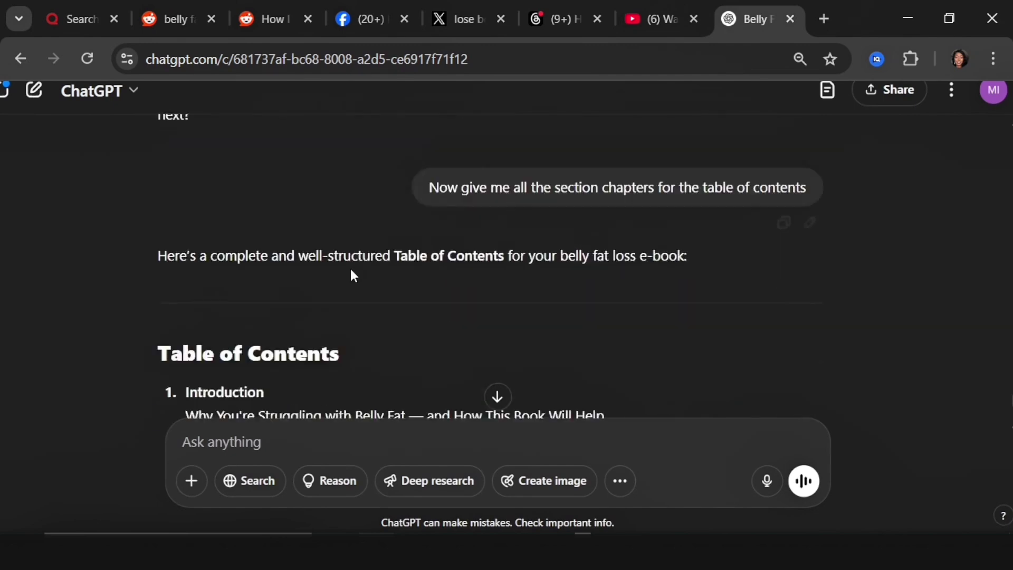
scroll(172, 247, up, 2)
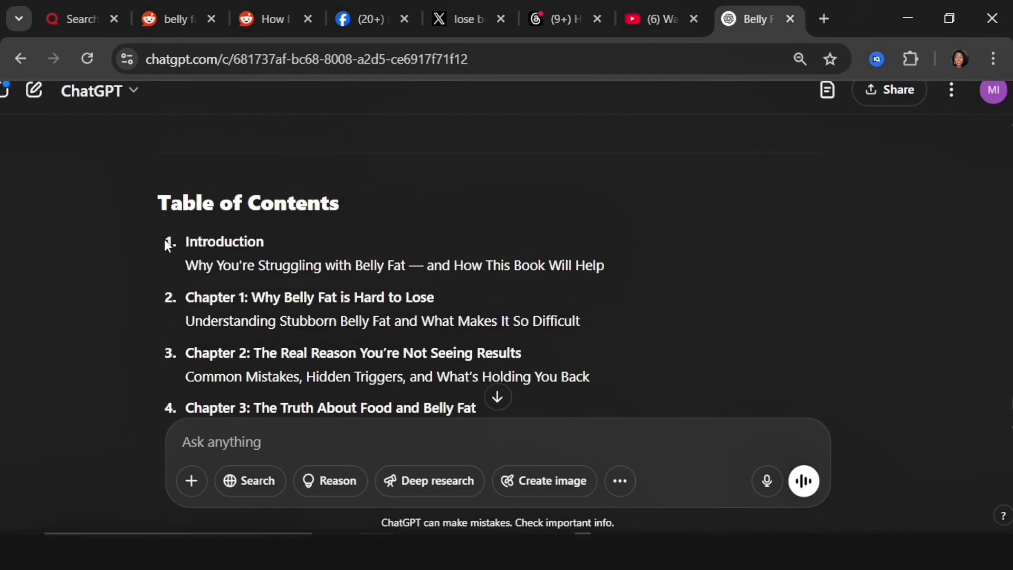
drag(165, 240, 469, 190)
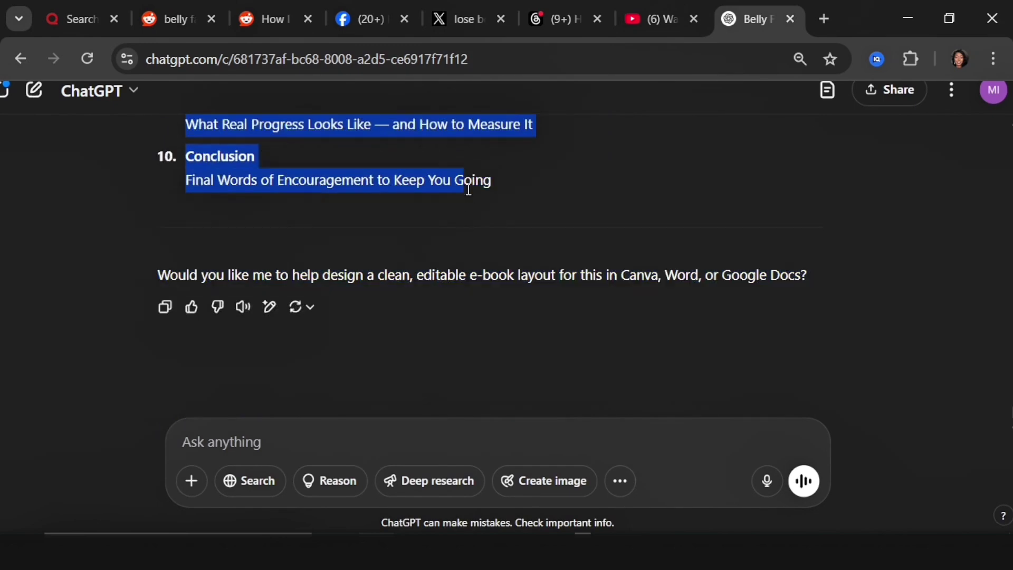
Step: Return to Word, paste the copied chapter list below the "TABLE OF CONTENTS" heading, remove its bold formatting and deselect it
click(908, 18)
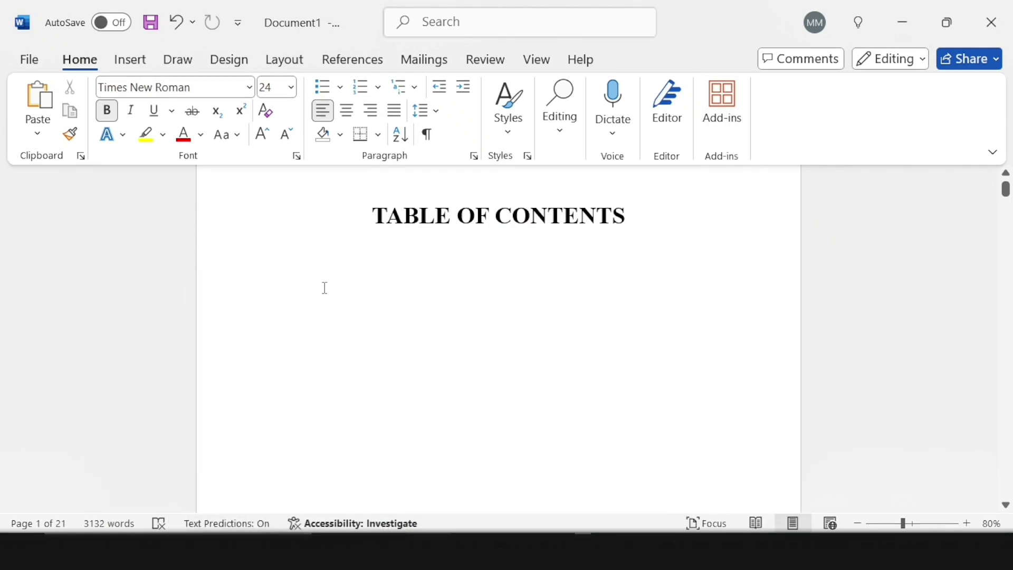
key(ctrl+v)
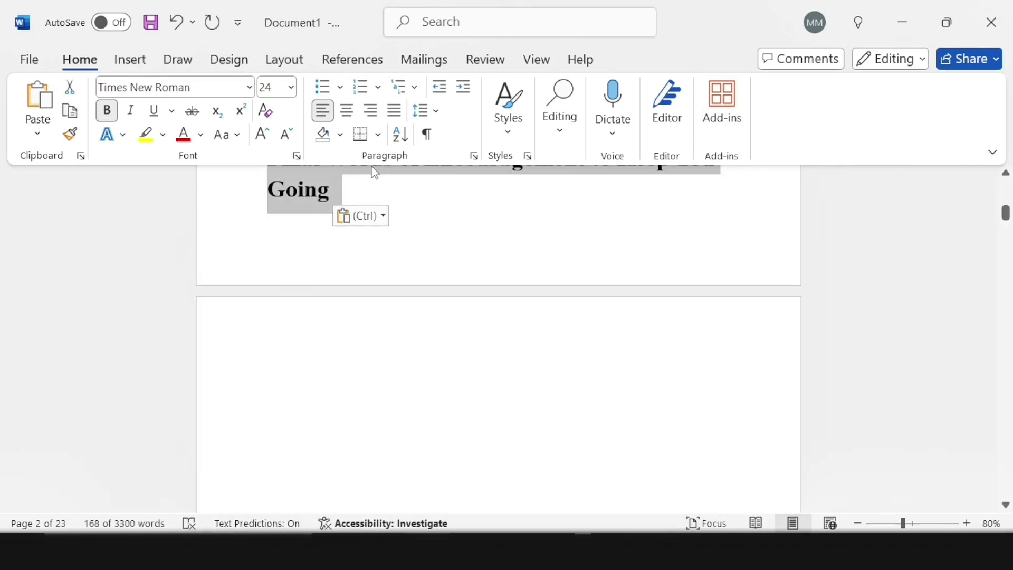
click(108, 111)
scroll(377, 351, up, 3)
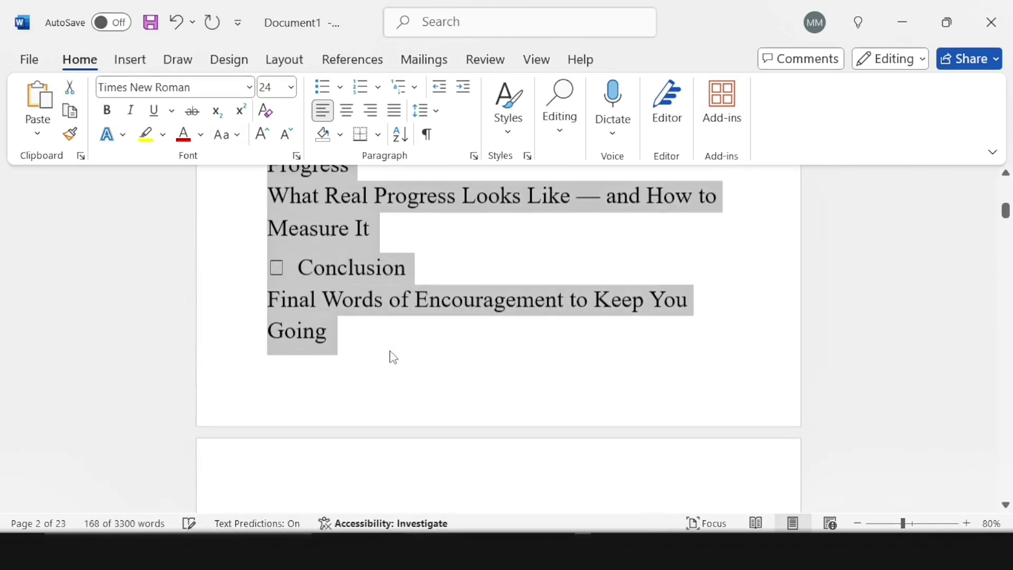
scroll(389, 354, down, 5)
scroll(390, 354, down, 10)
click(181, 256)
scroll(201, 256, up, 12)
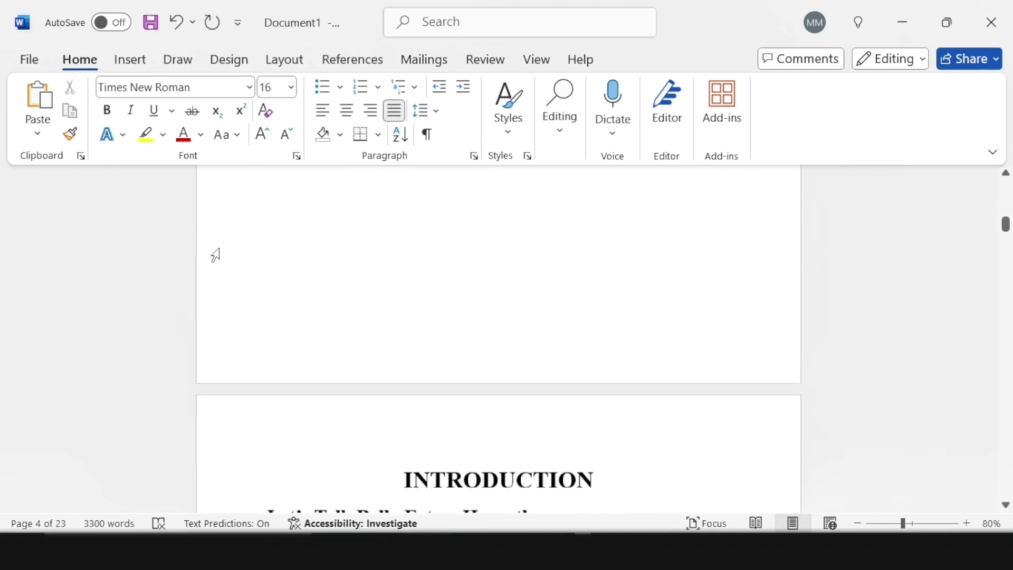
Step: Set the font size of all entries under the TABLE OF CONTENTS heading to 16
scroll(392, 294, up, 3)
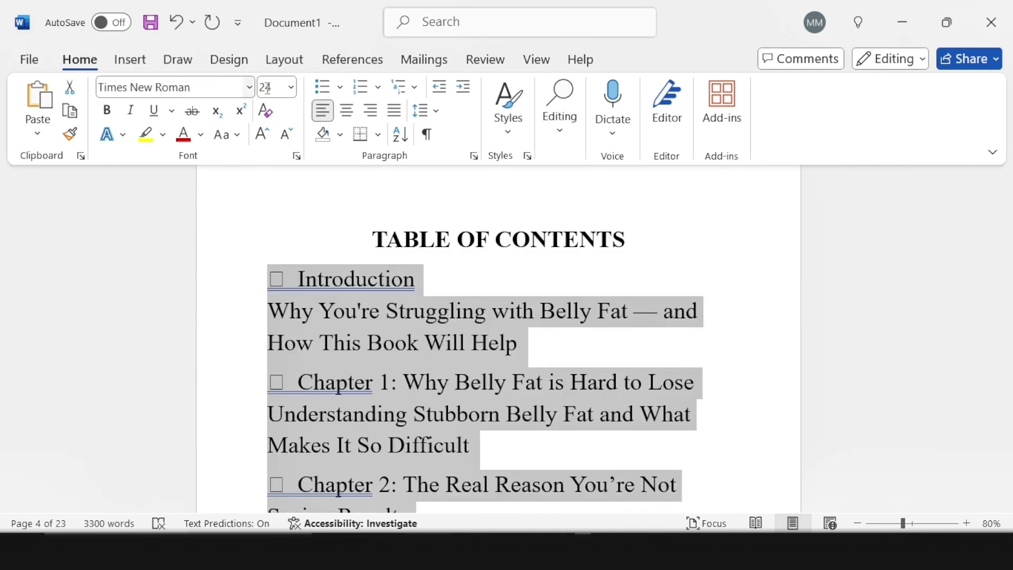
click(292, 87)
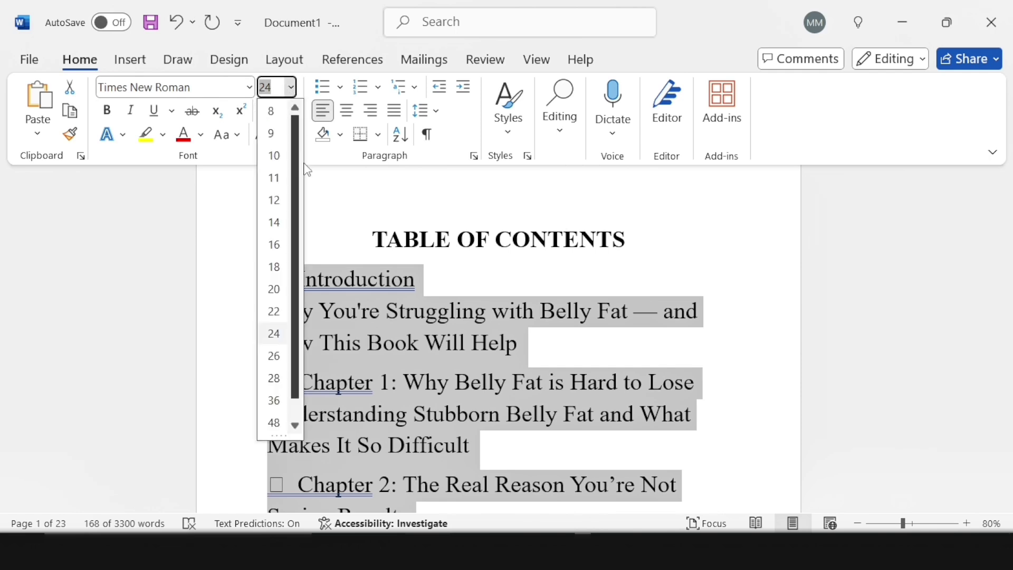
click(285, 246)
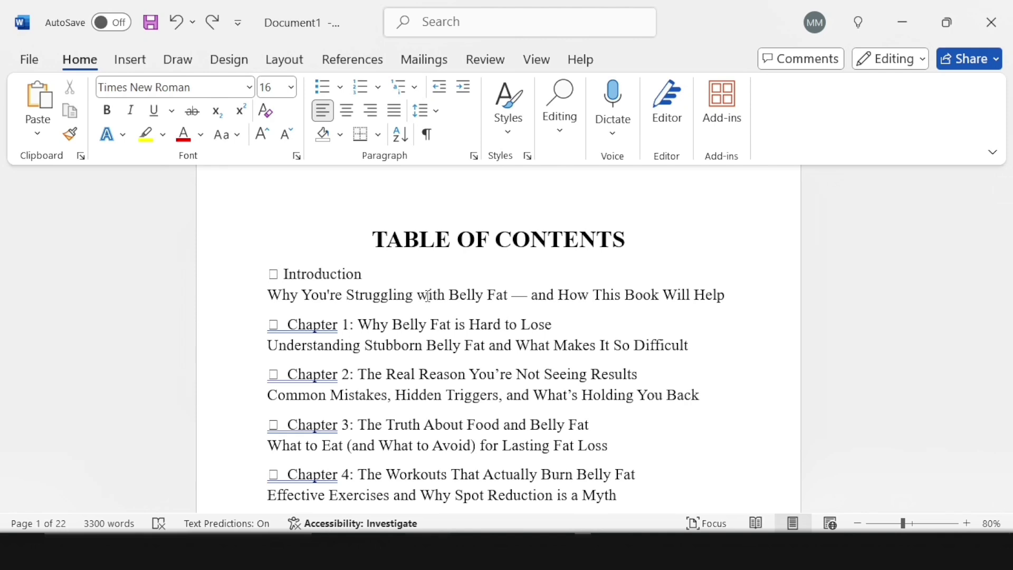
Step: Remove the box symbols in front of the Introduction, chapter and Conclusion entries in the table of contents
key(BackSpace)
key(Down)
key(Down)
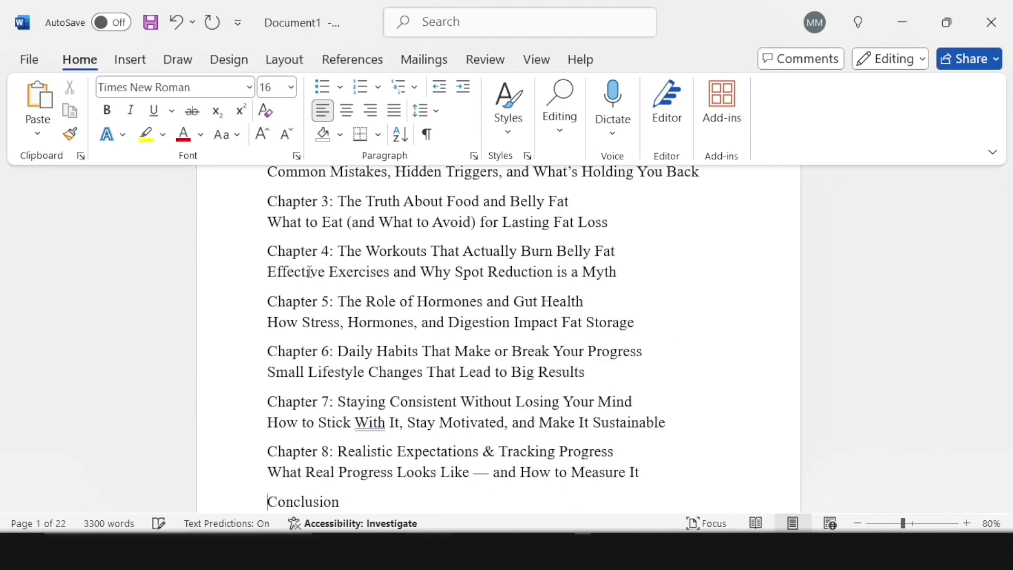
scroll(571, 278, up, 1)
scroll(571, 278, up, 3)
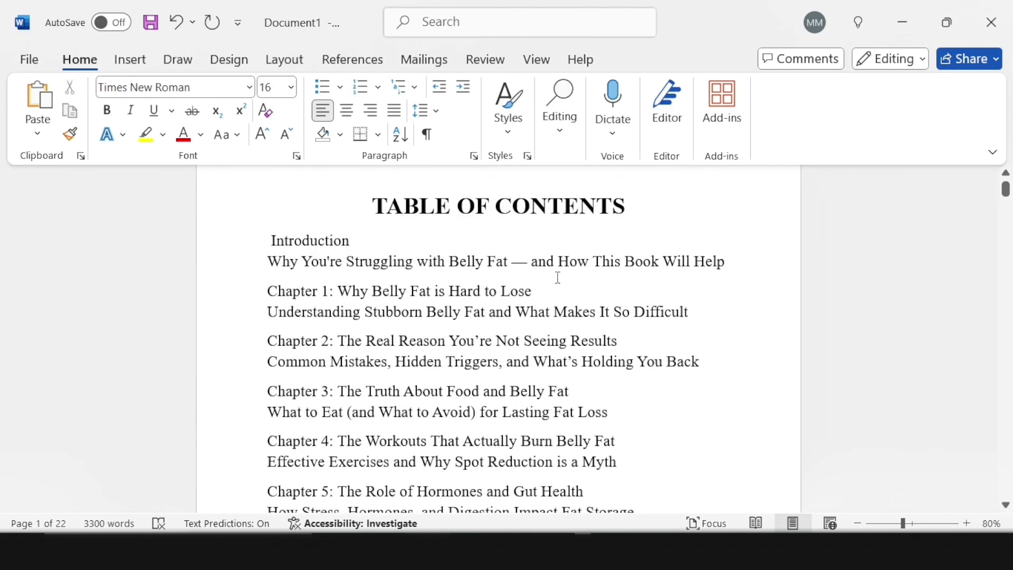
Step: Bold the Introduction entry and copy its formatting to the Chapter 1 to 8 titles and the Conclusion entry
drag(262, 238, 263, 240)
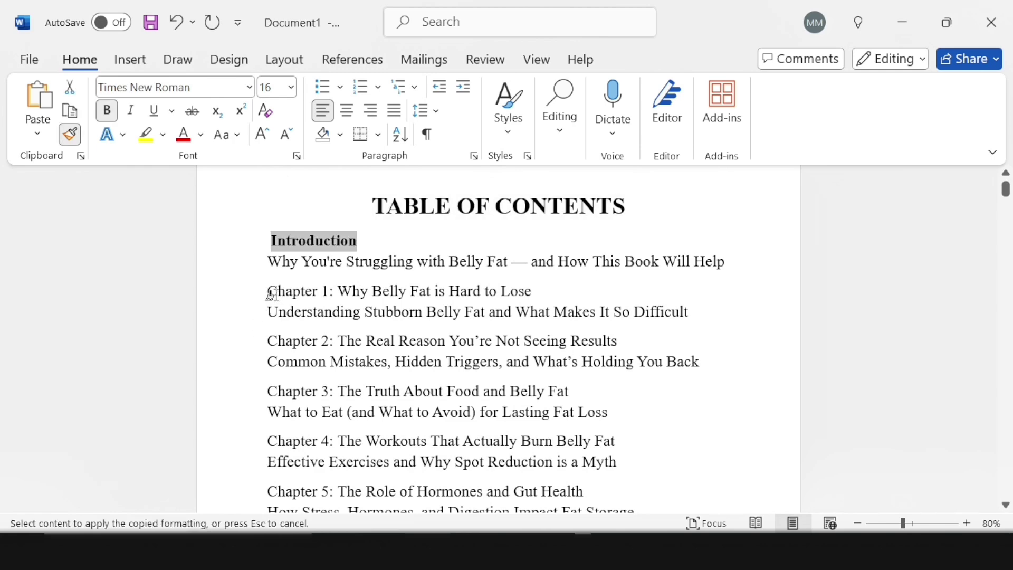
drag(268, 292, 558, 292)
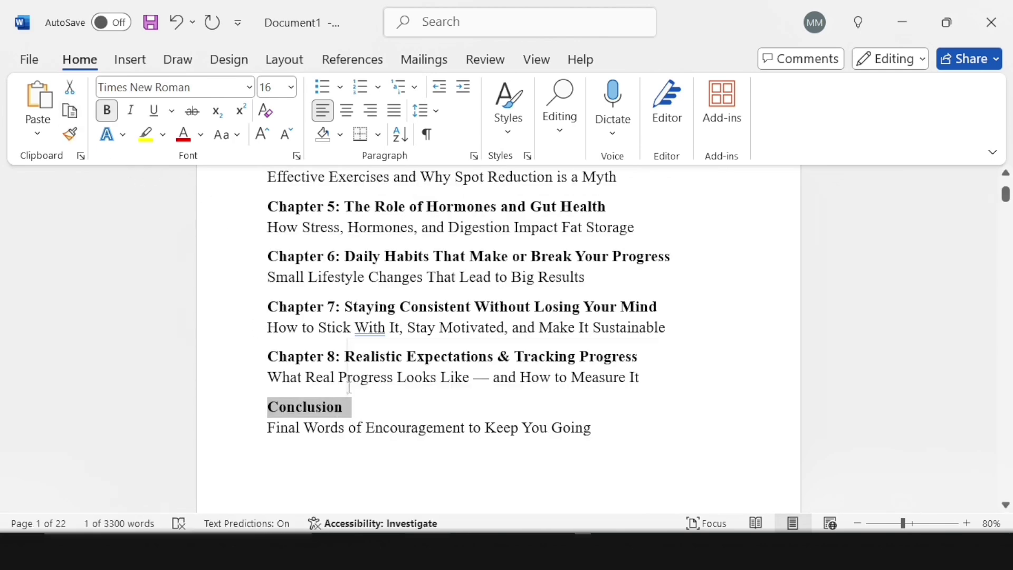
scroll(350, 387, up, 6)
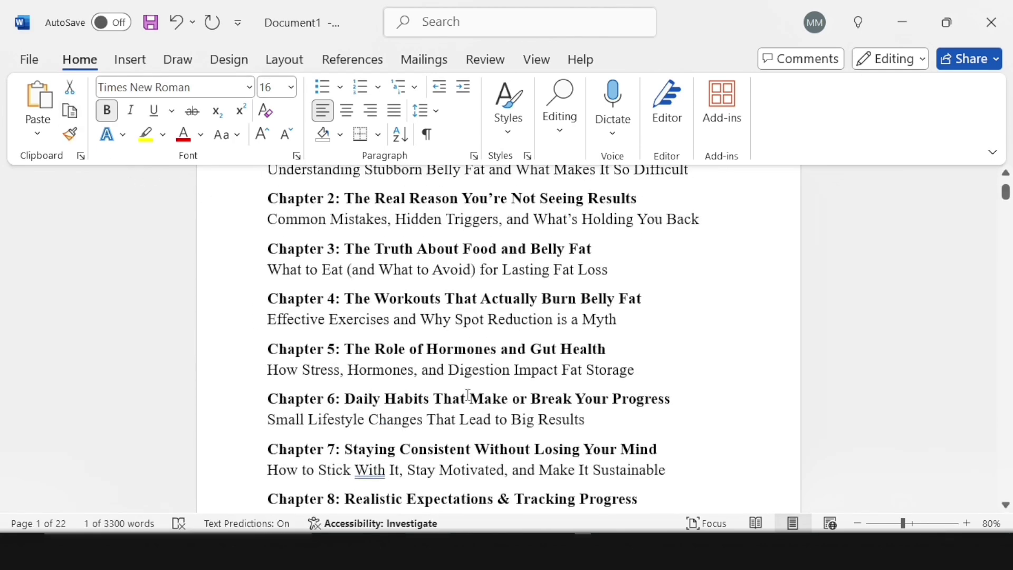
scroll(617, 363, down, 3)
scroll(620, 366, down, 4)
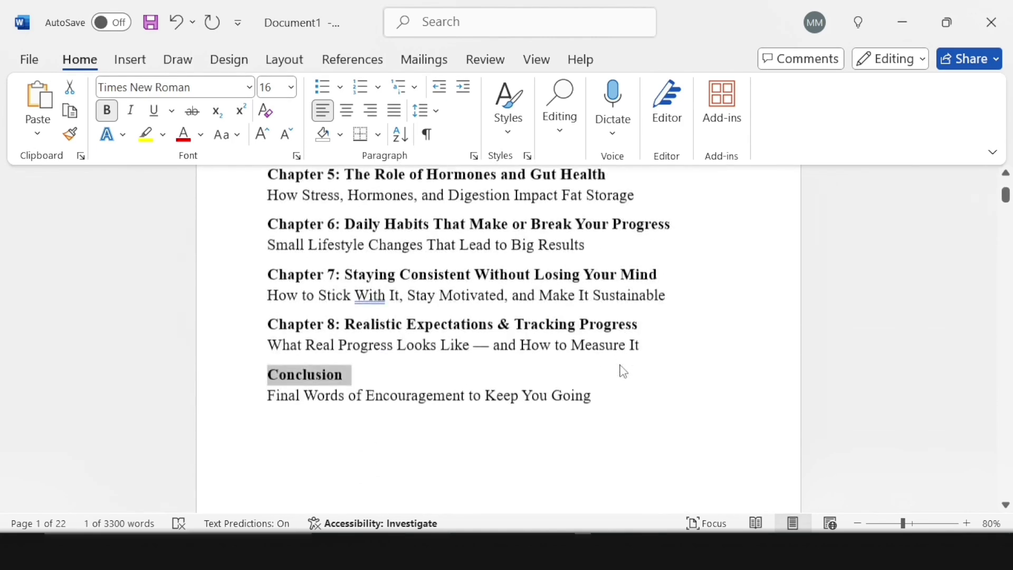
click(398, 408)
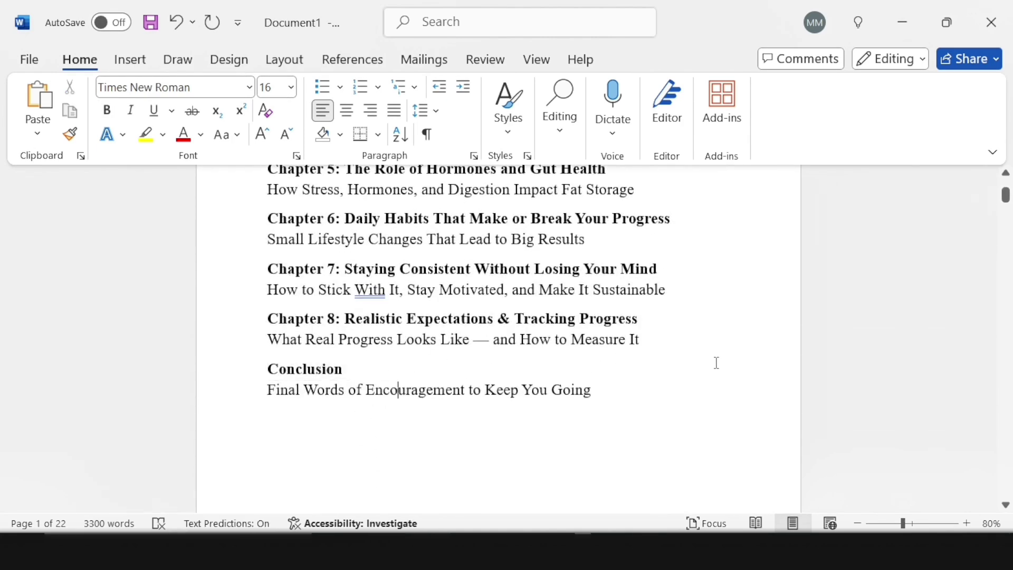
Step: Delete the description lines beneath the table of contents entries, keeping only the bold titles
drag(675, 348, 267, 357)
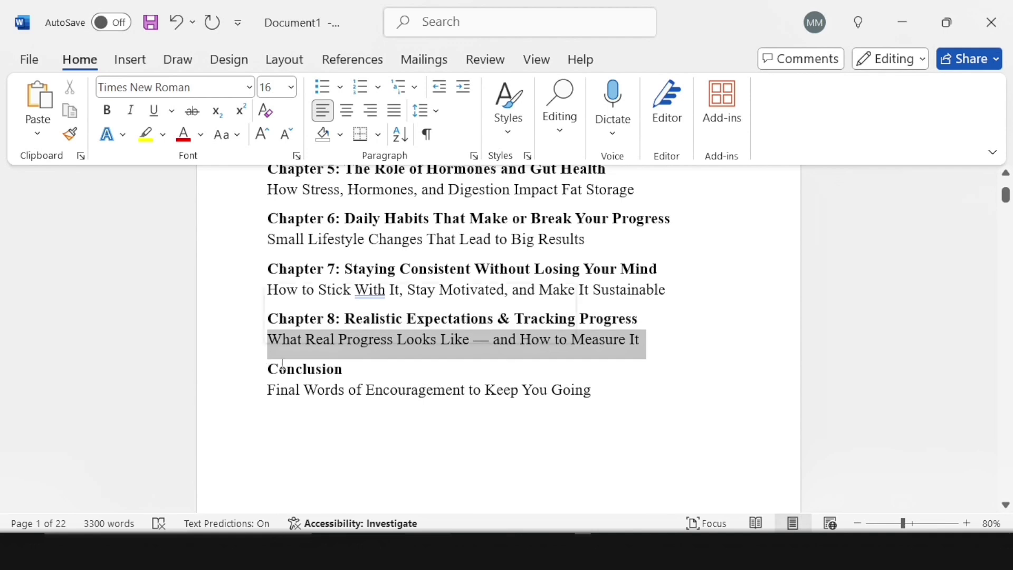
key(Delete)
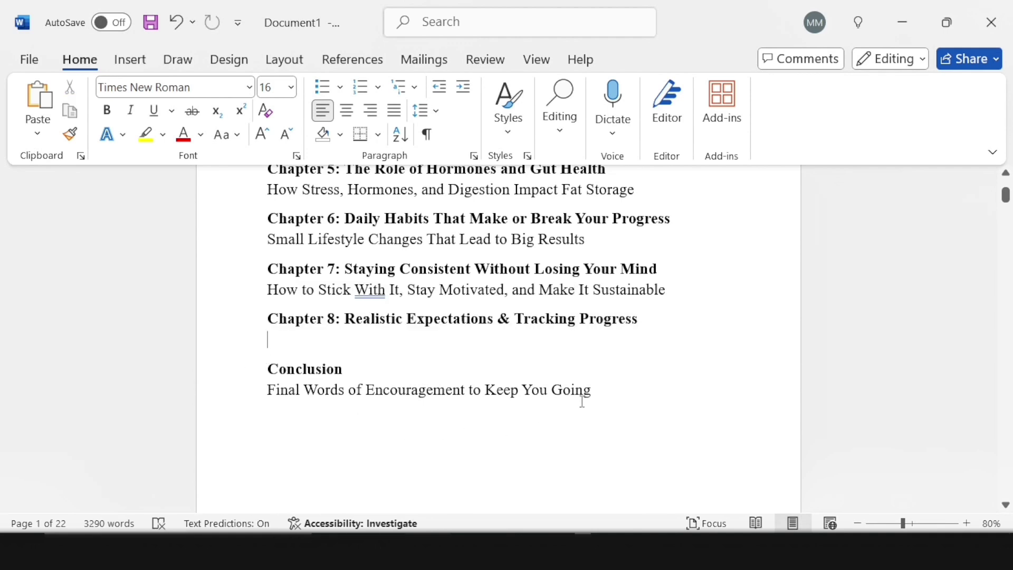
drag(607, 395, 239, 415)
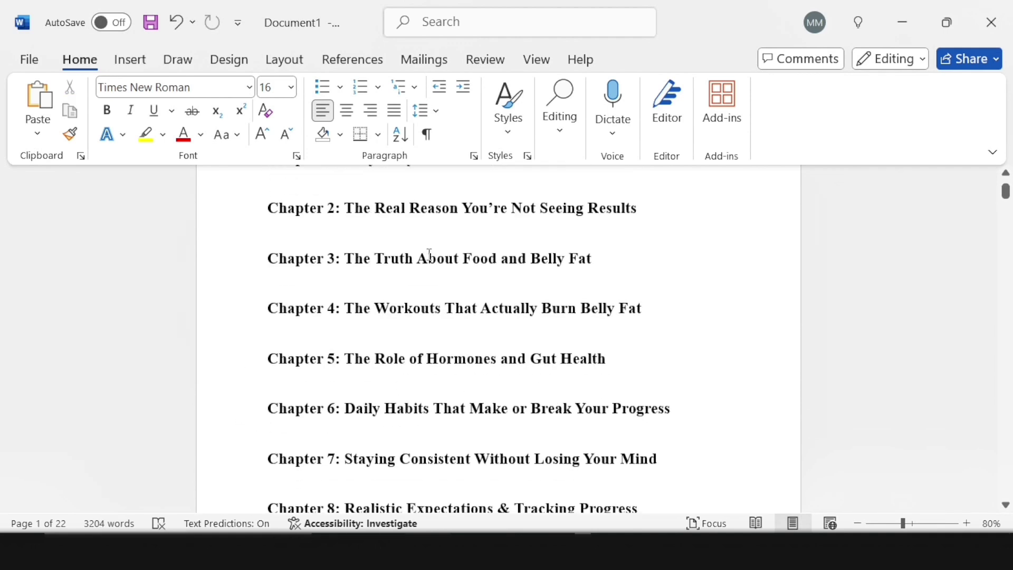
scroll(457, 331, down, 3)
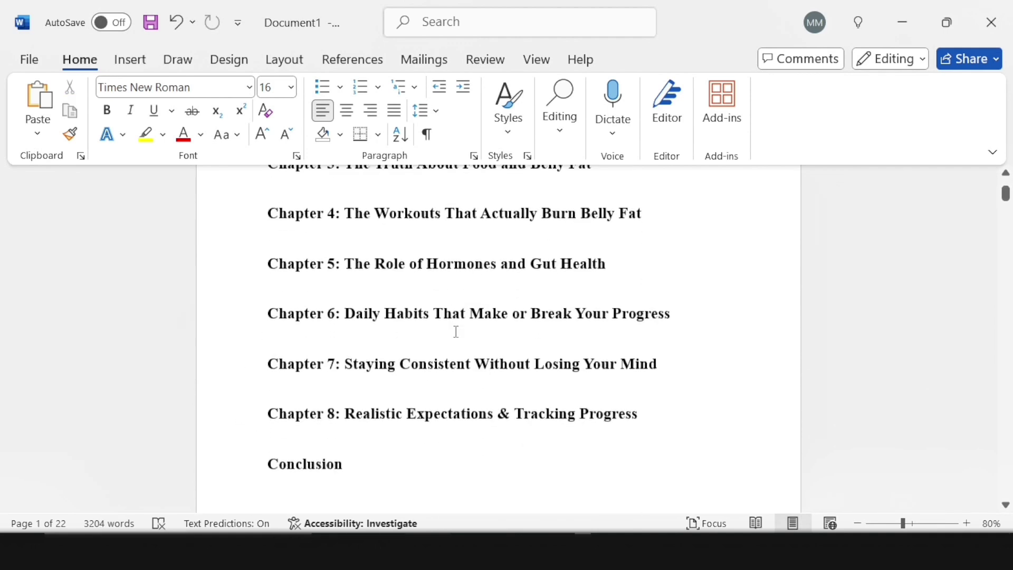
Step: Remove the blank page between the table of contents and the INTRODUCTION heading
scroll(457, 331, down, 3)
click(367, 364)
key(Delete)
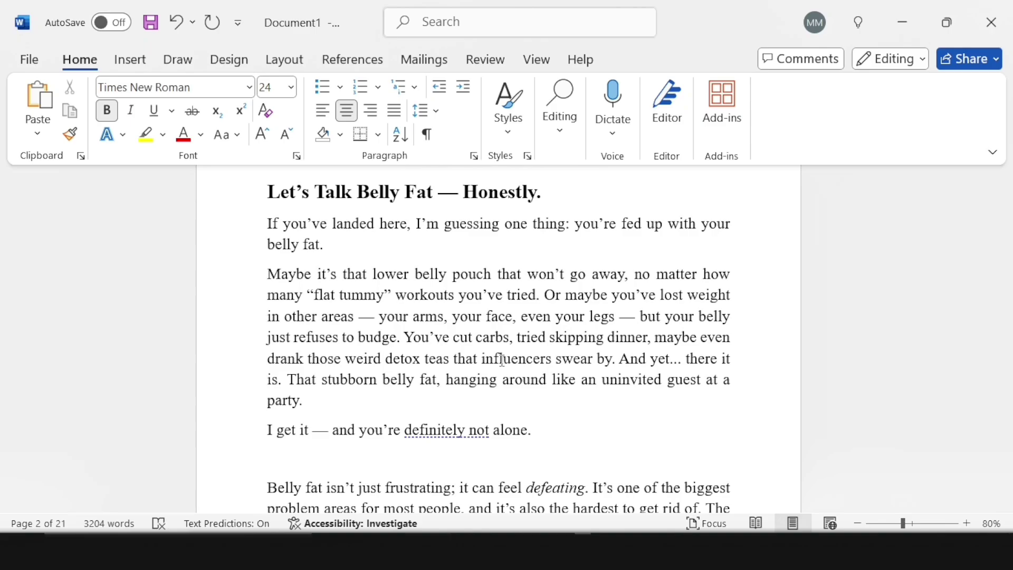
scroll(489, 285, up, 3)
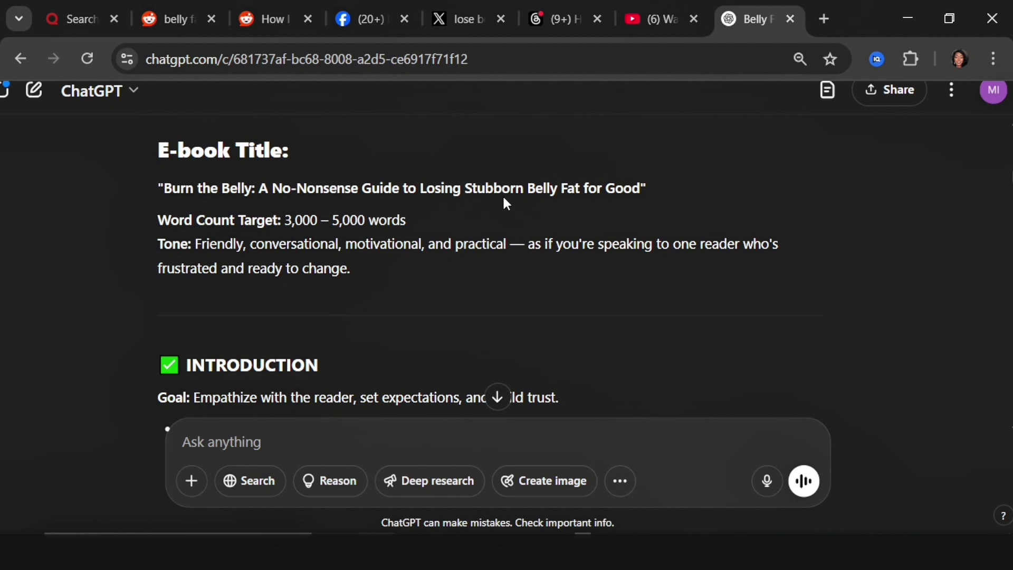
Step: In ChatGPT, send the prompt "Give me 10 variations of the ebook title that would be intriguing to my prospects"
drag(641, 189, 164, 190)
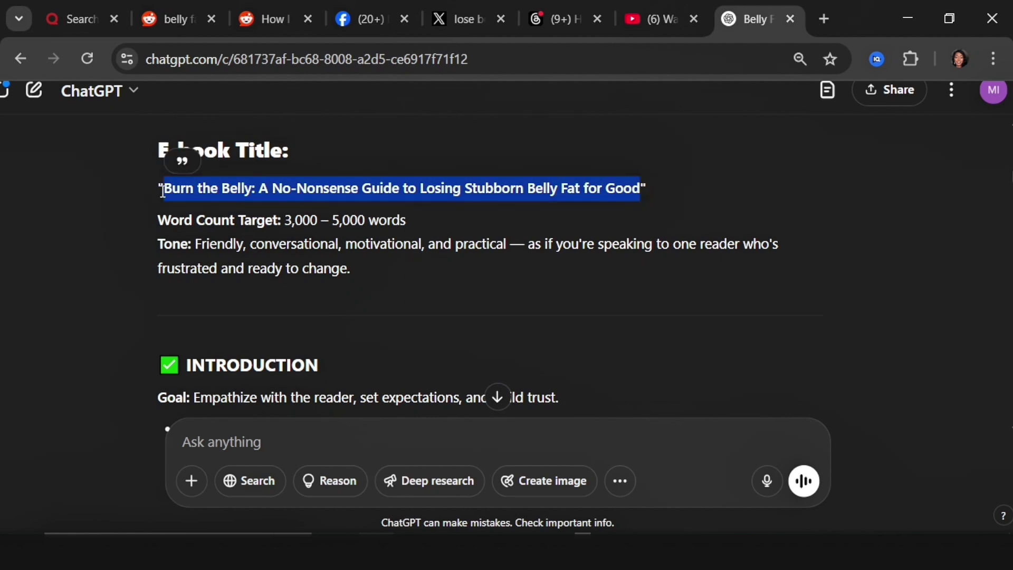
click(256, 446)
text(Give me 10 variations of the ebook title that would be intriguing to my pospects)
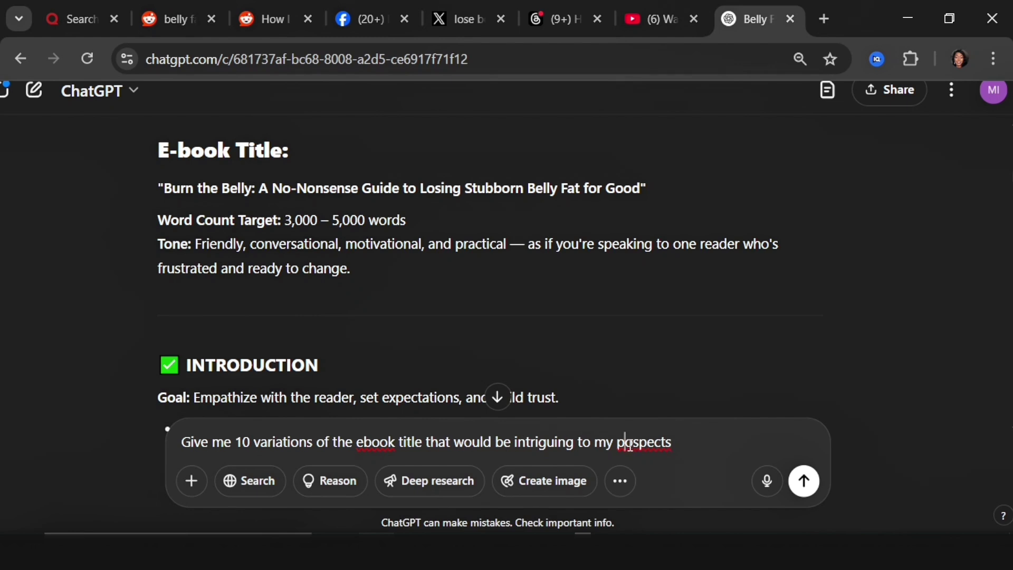
text(r)
key(Return)
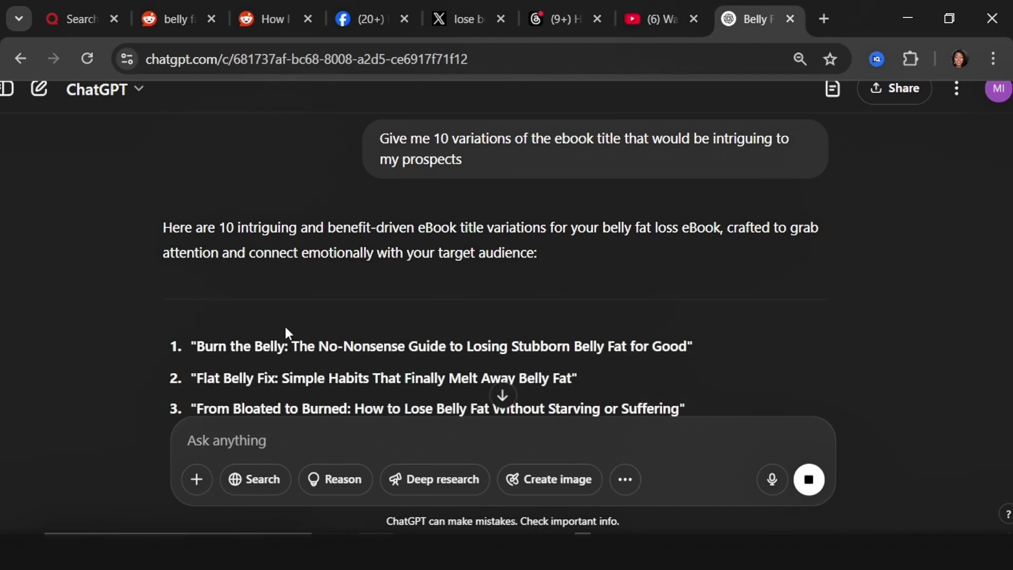
Step: Review the suggested titles and select "Flat Belly Fix: Simple Habits That Finally Melt Away Belly Fat"
scroll(288, 333, down, 2)
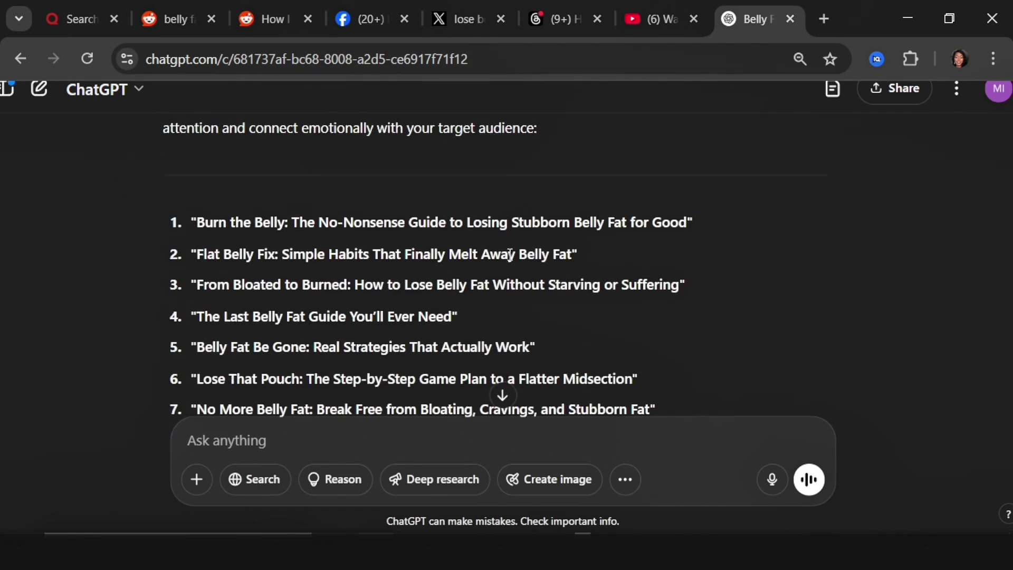
scroll(364, 323, down, 2)
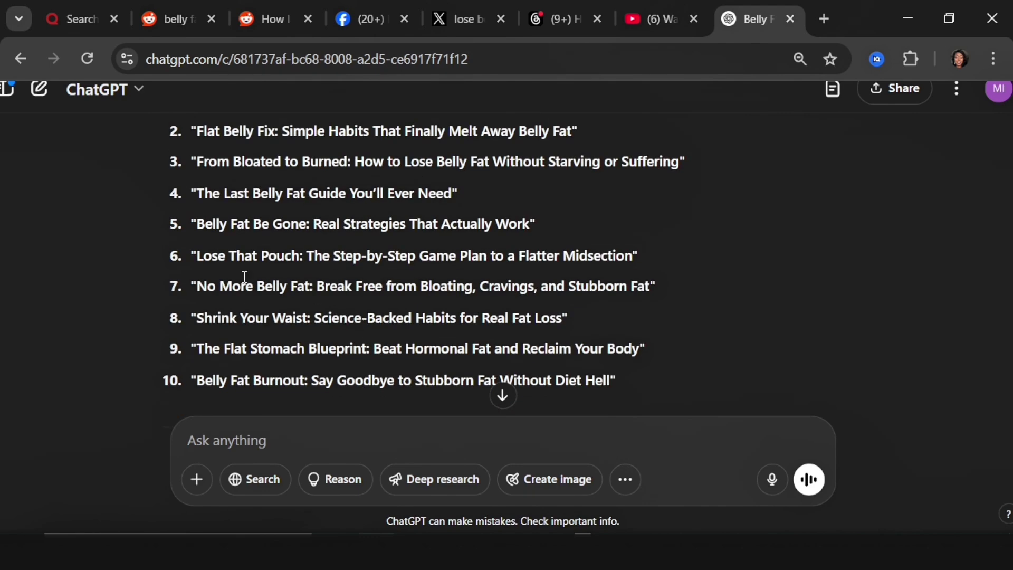
scroll(245, 284, down, 2)
scroll(236, 276, up, 6)
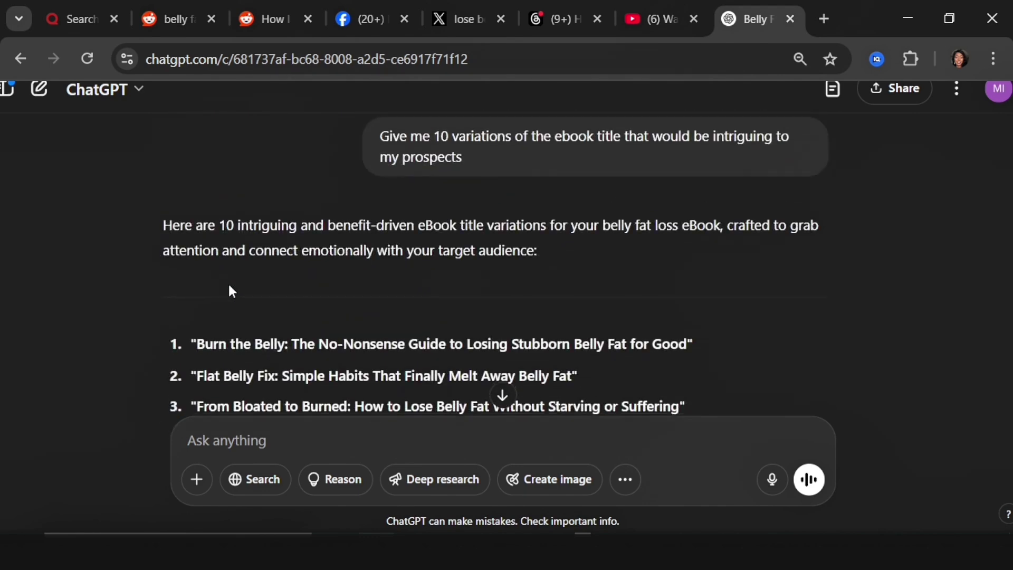
scroll(224, 277, down, 2)
drag(198, 256, 573, 254)
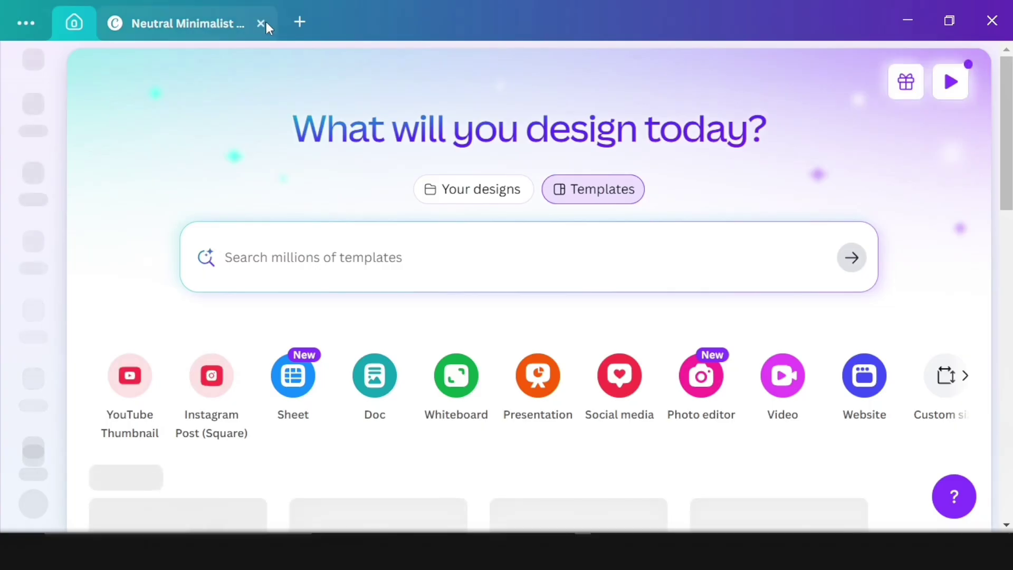
Step: Switch to Canva, close the open design and search the templates for "weight loss ebook cover"
click(266, 21)
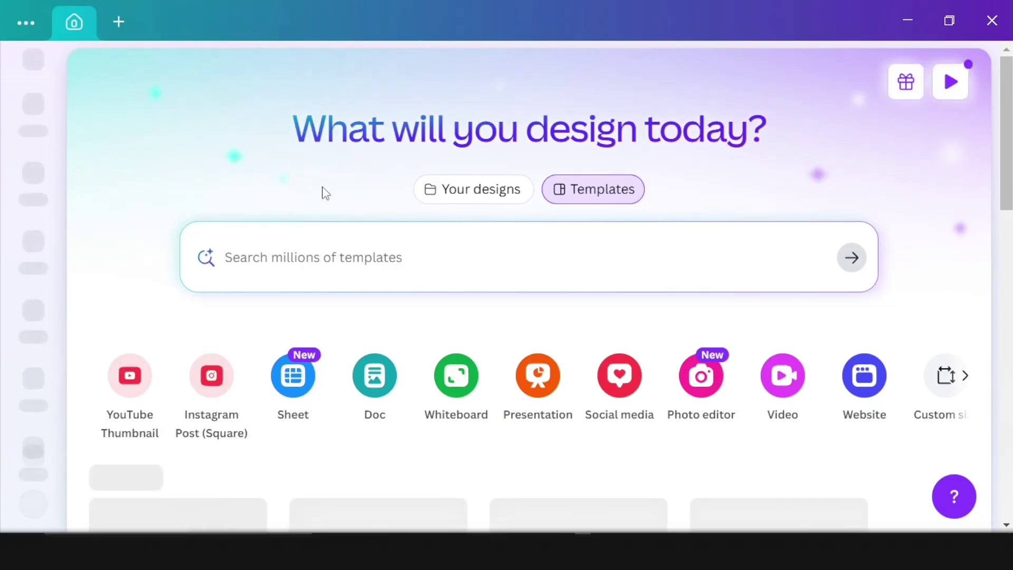
click(287, 266)
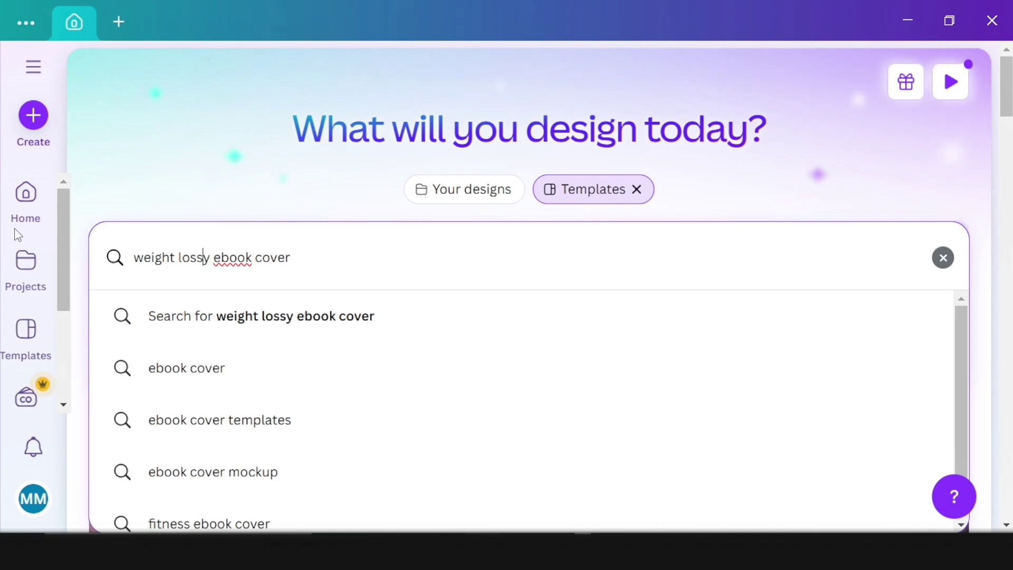
key(BackSpace)
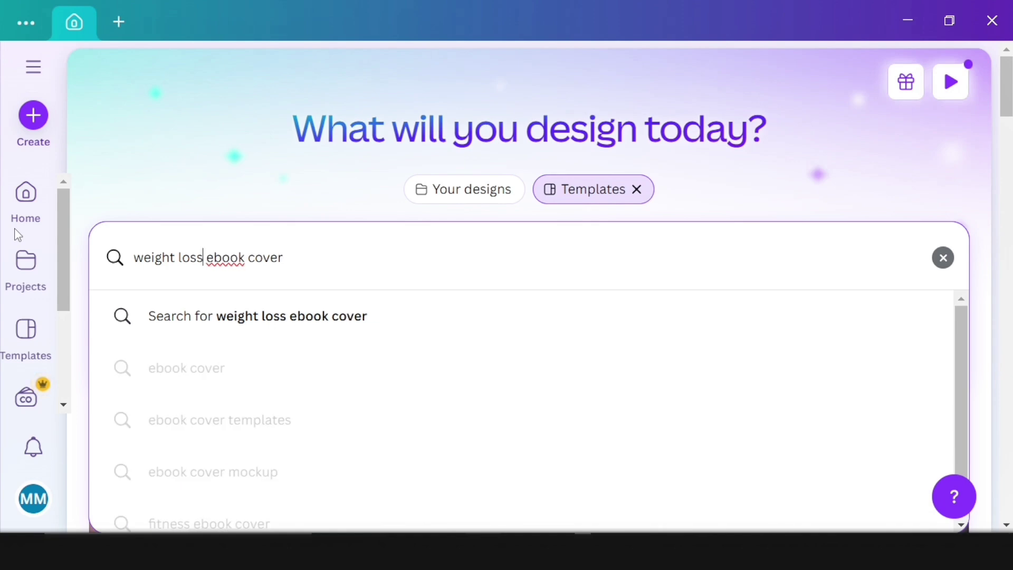
click(253, 301)
Step: Browse the template results and open the dark portrait "Weight Loss" workout template showing a toned midriff
scroll(464, 407, down, 5)
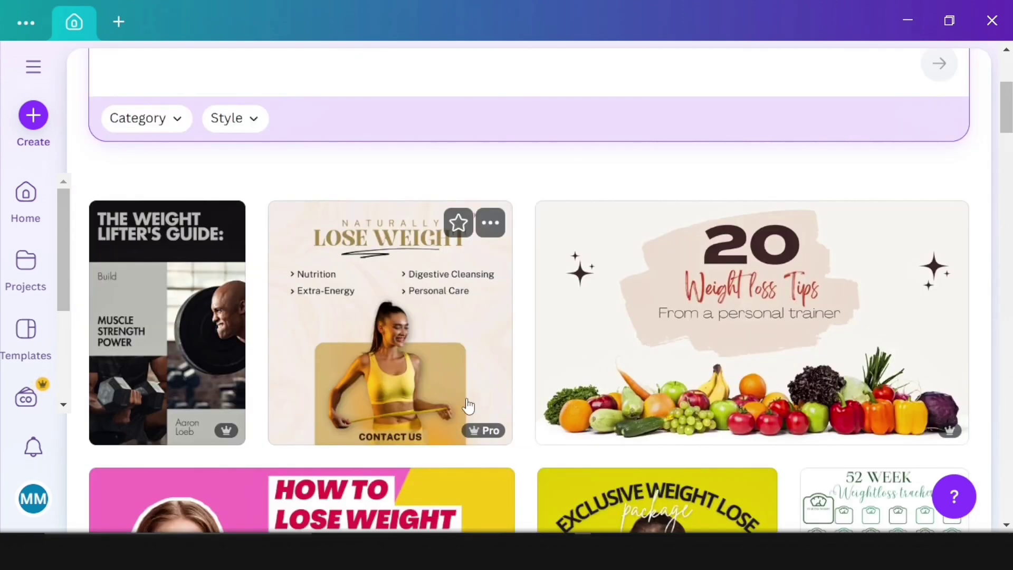
scroll(407, 289, down, 5)
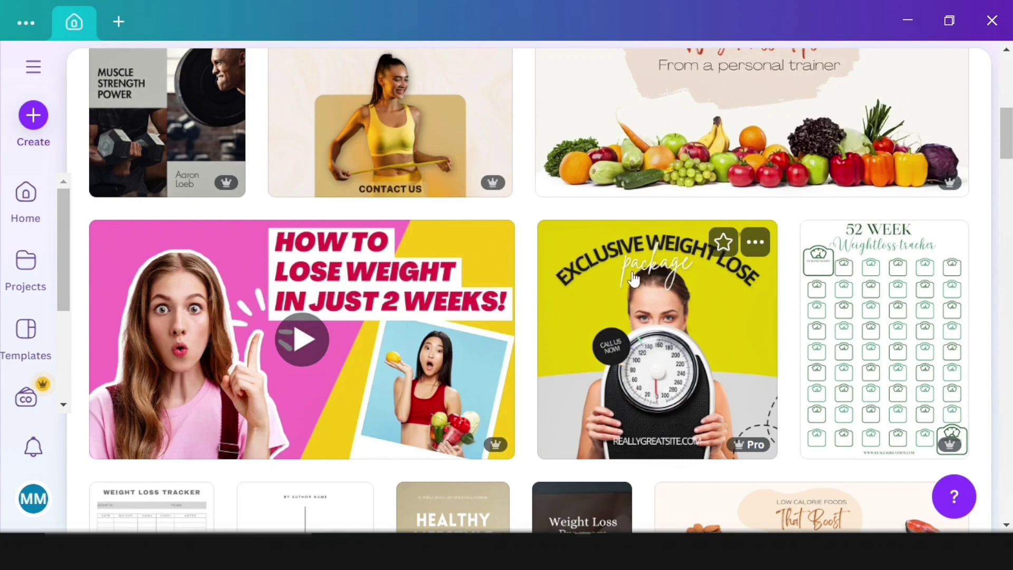
scroll(581, 319, down, 10)
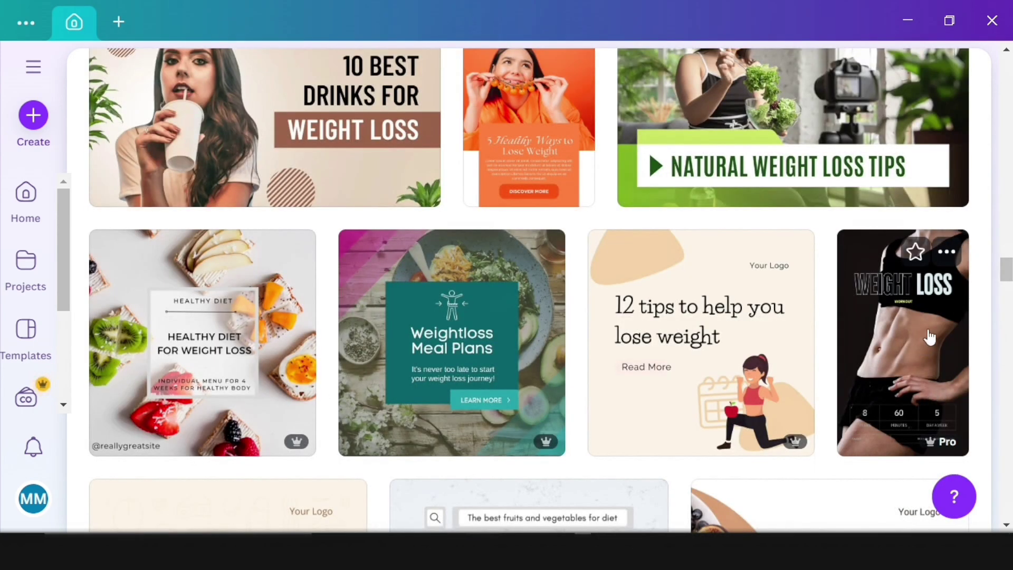
mouse_move(948, 446)
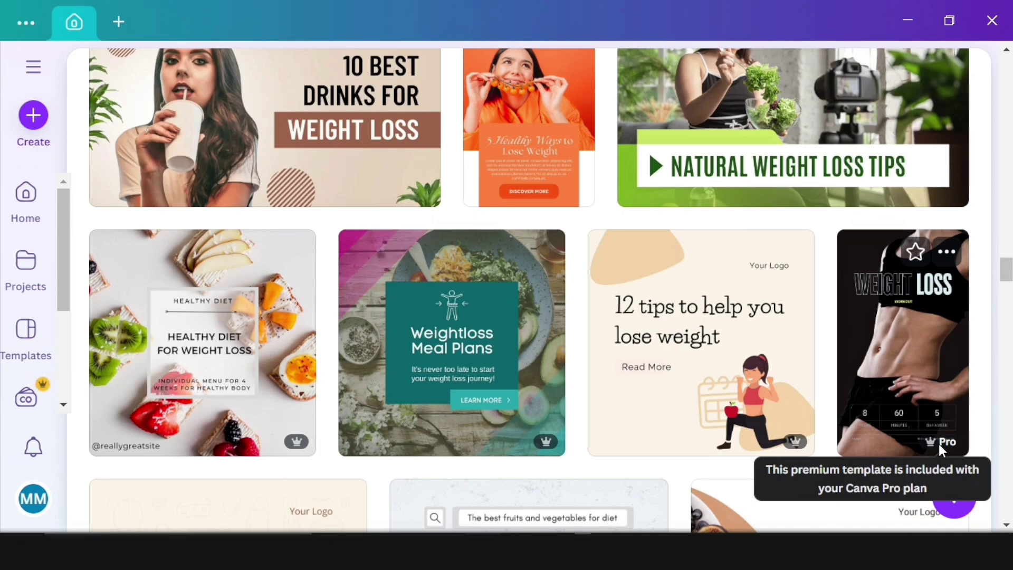
click(907, 358)
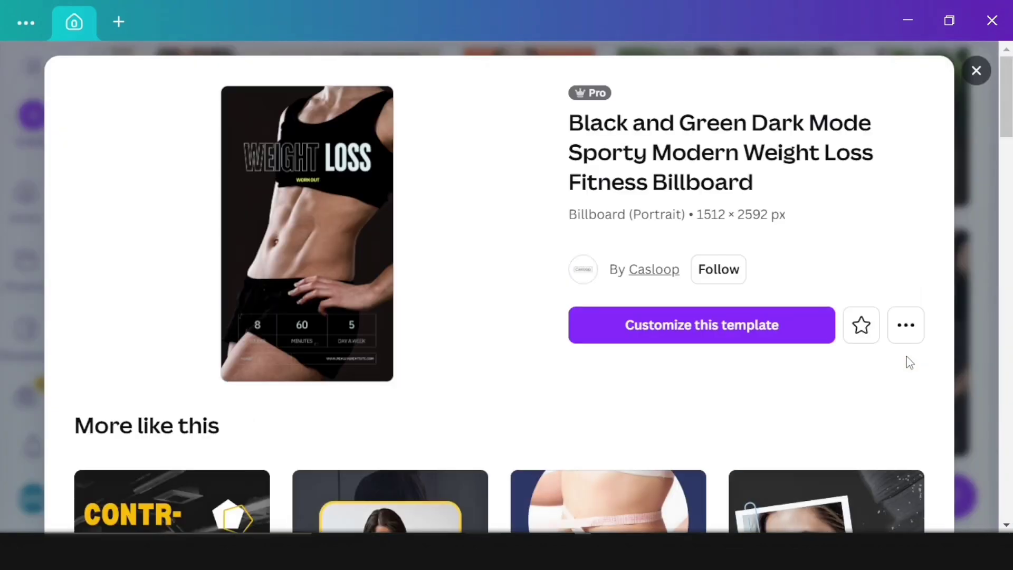
Step: Browse the similar designs and open the dark "Weight Loss" fitness billboard template for customizing
scroll(416, 264, down, 8)
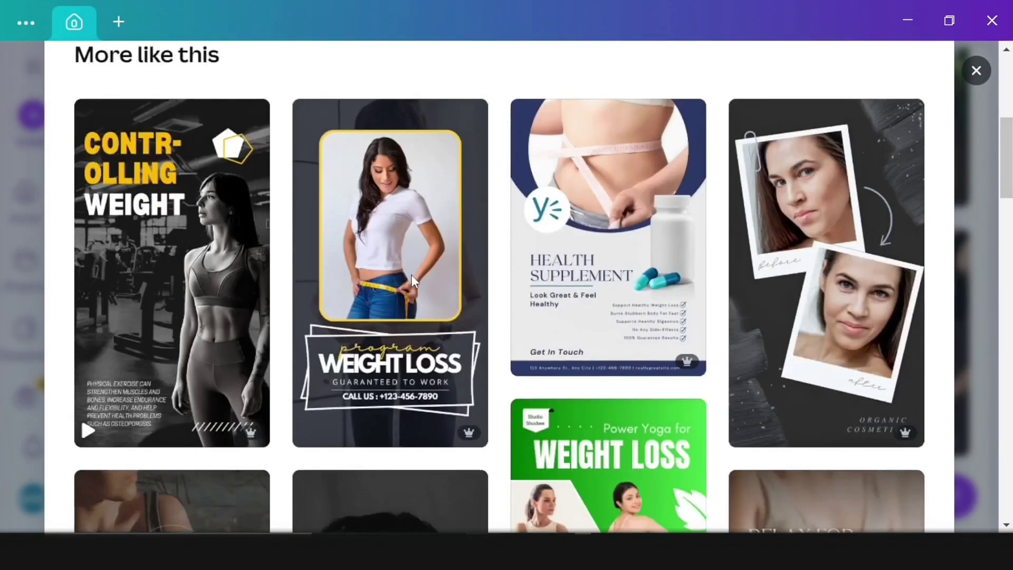
scroll(606, 289, up, 4)
scroll(606, 289, down, 5)
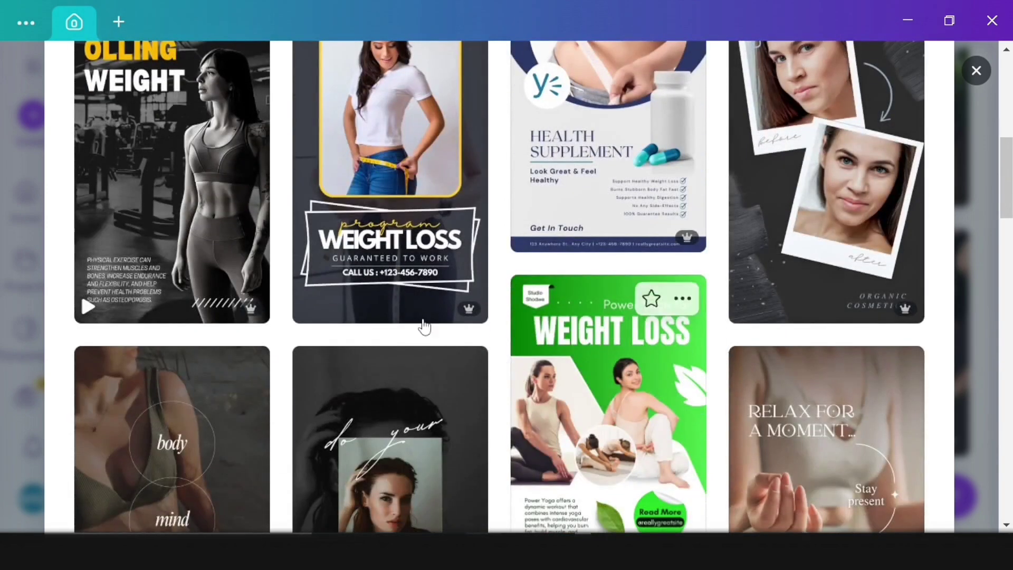
scroll(327, 244, up, 2)
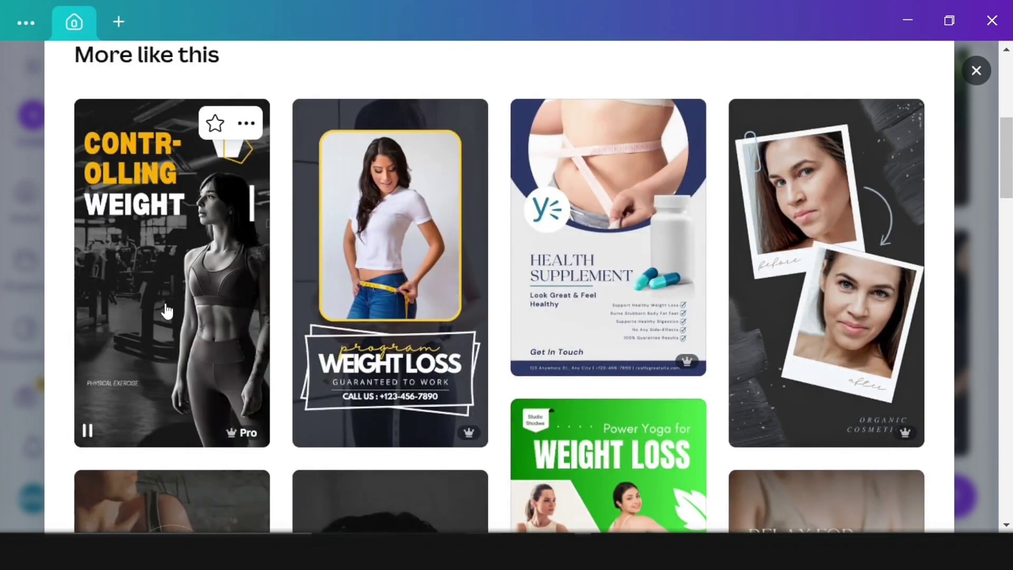
scroll(163, 310, down, 10)
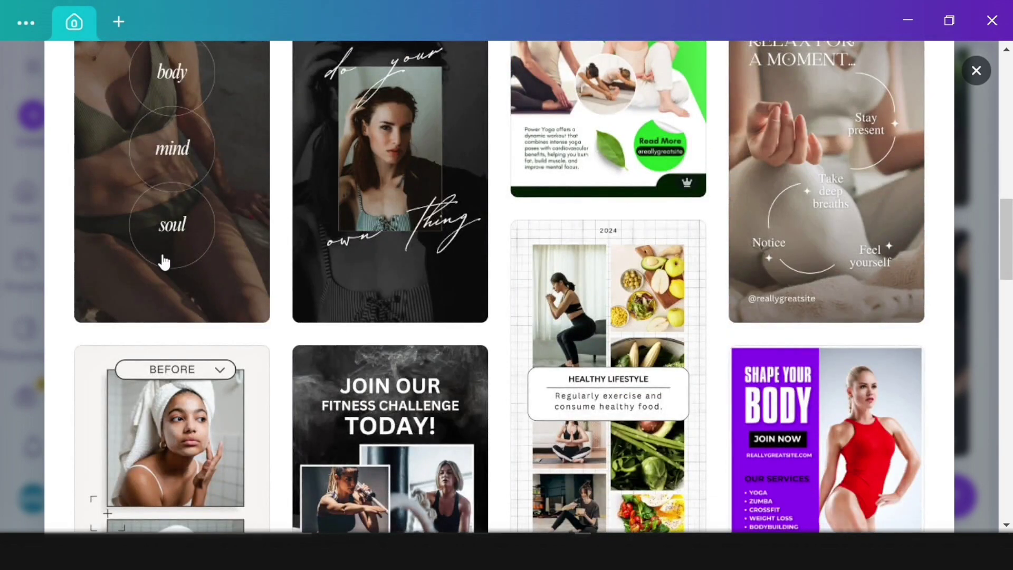
scroll(362, 294, down, 14)
scroll(341, 260, up, 7)
scroll(340, 260, up, 20)
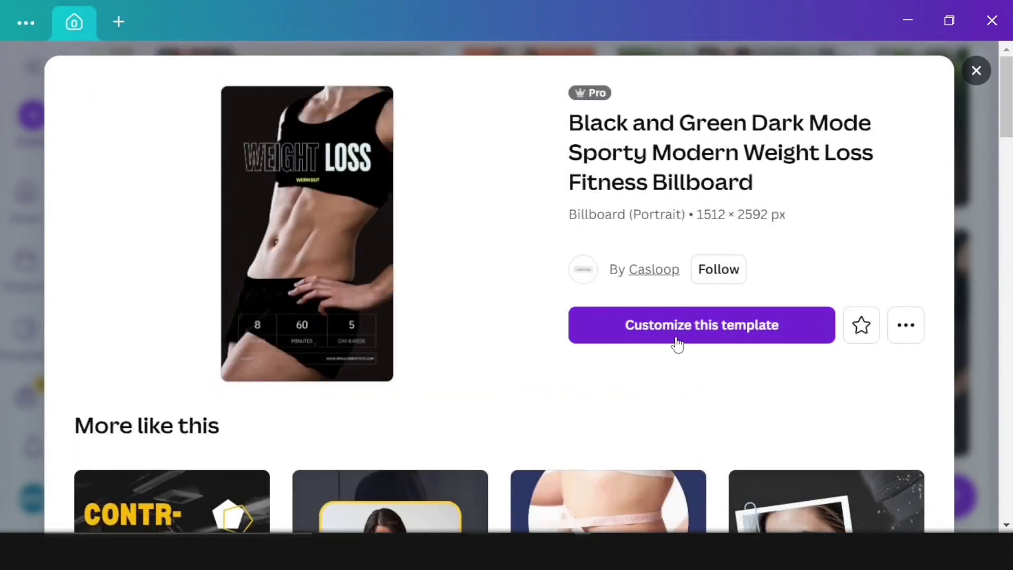
click(677, 340)
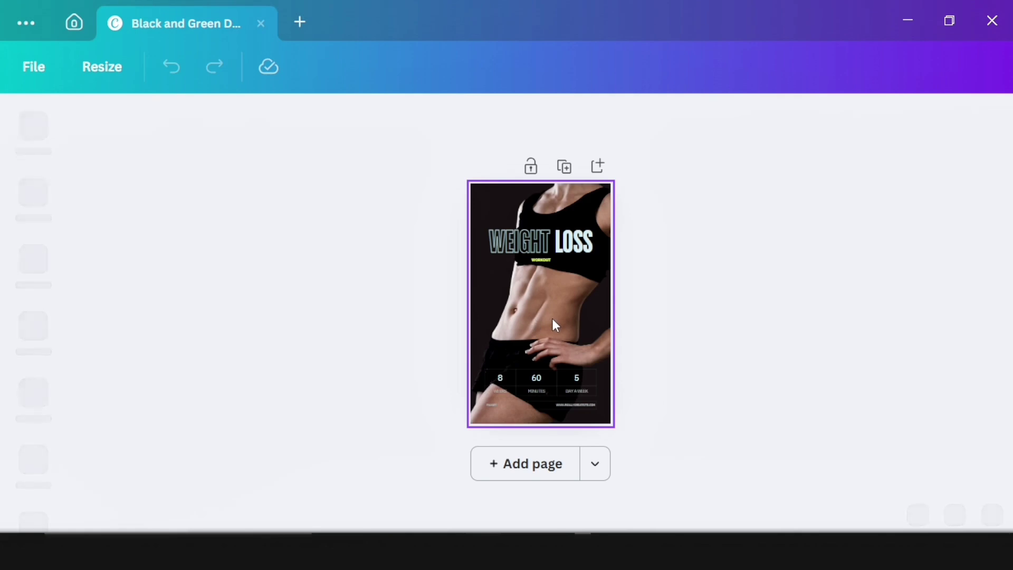
Step: Delete the weeks/minutes/days table, the website footer row and the "WORKOUT" caption from the cover
scroll(538, 428, up, 1)
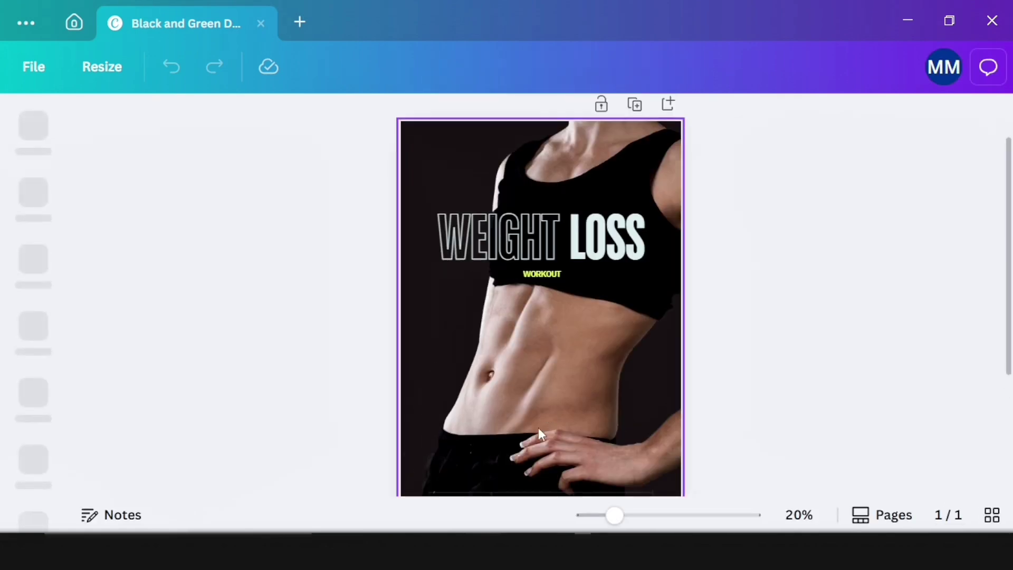
scroll(533, 438, down, 2)
scroll(528, 401, down, 1)
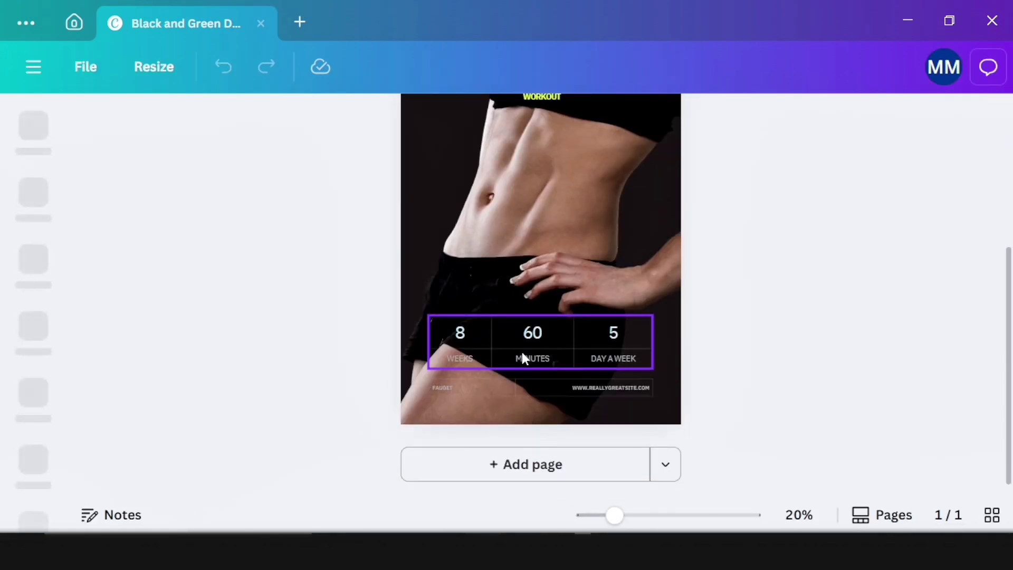
click(557, 332)
click(602, 393)
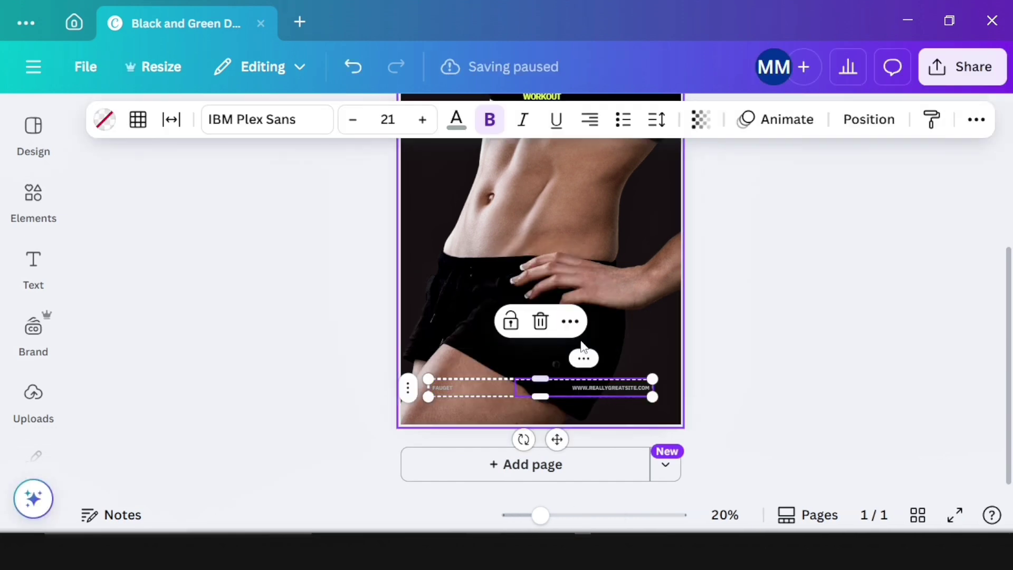
click(540, 321)
click(574, 409)
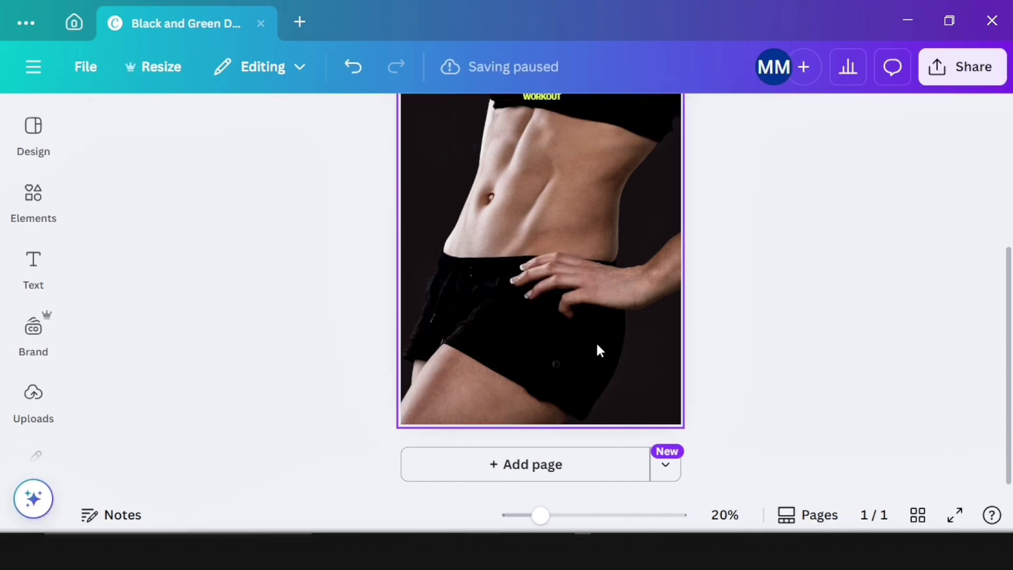
scroll(597, 338, up, 5)
click(547, 334)
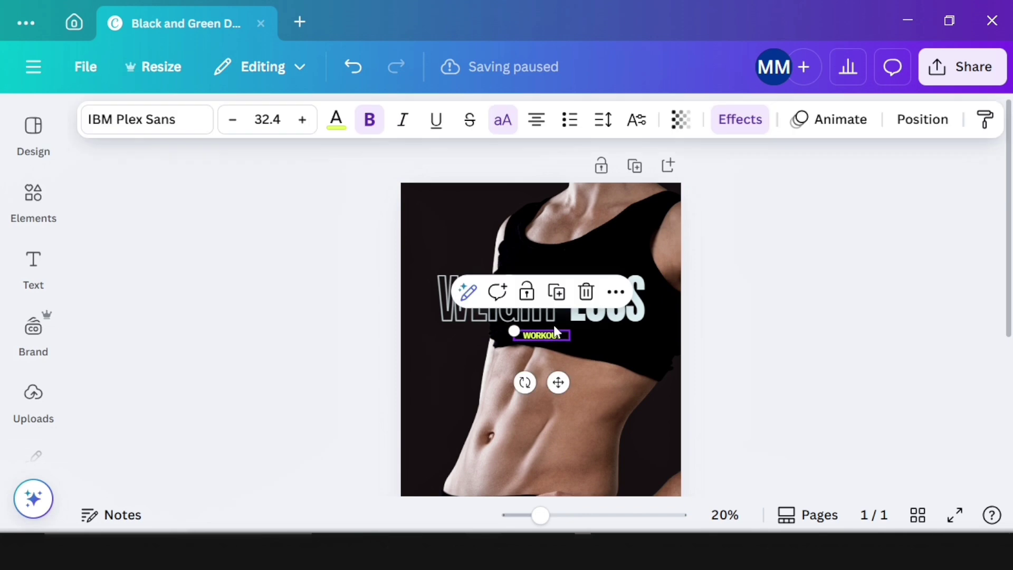
click(586, 292)
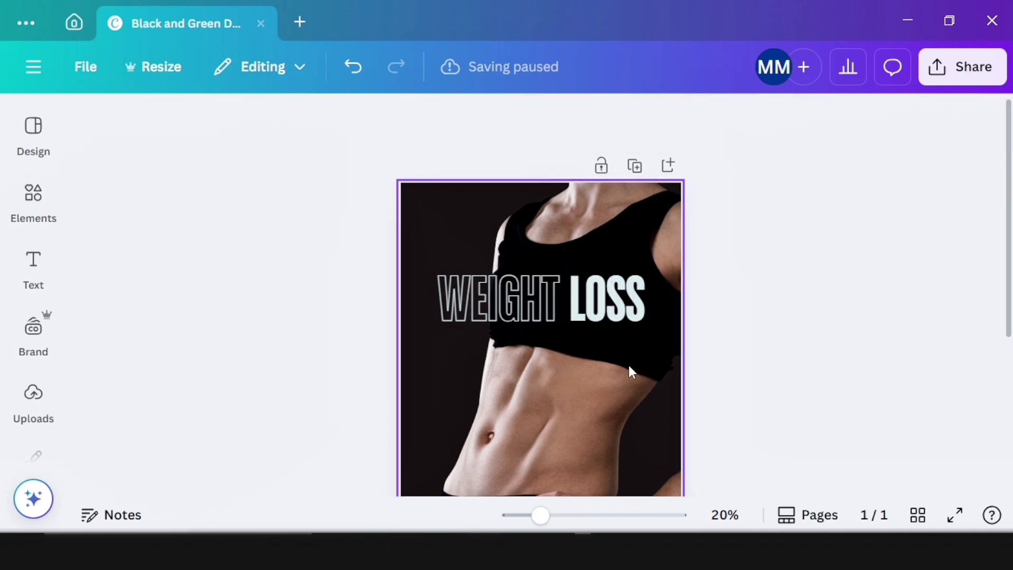
Step: Replace the cover's "WEIGHT" text with "FLAT BELLY FIX" from the title in ChatGPT and justify it
click(500, 333)
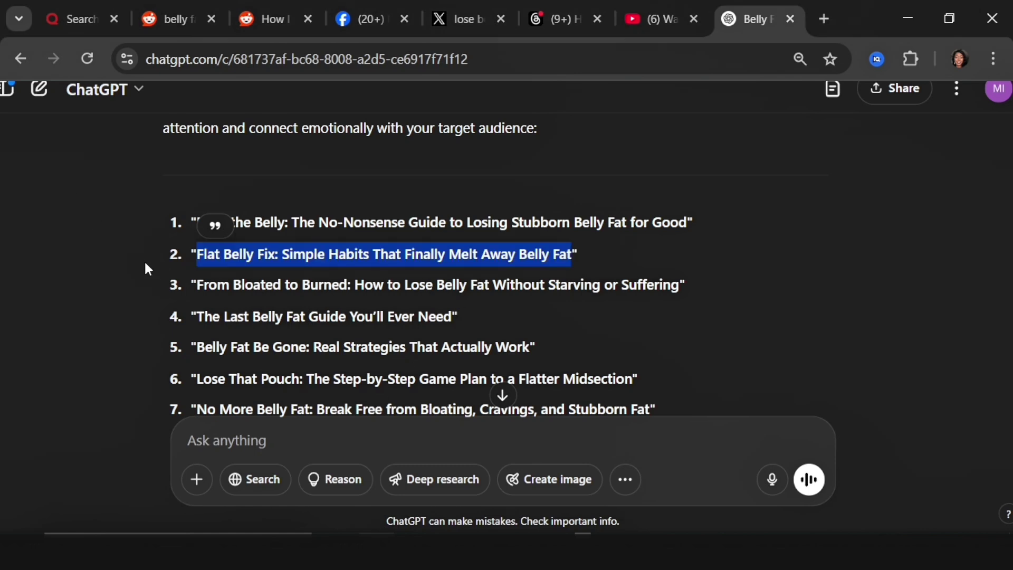
click(186, 255)
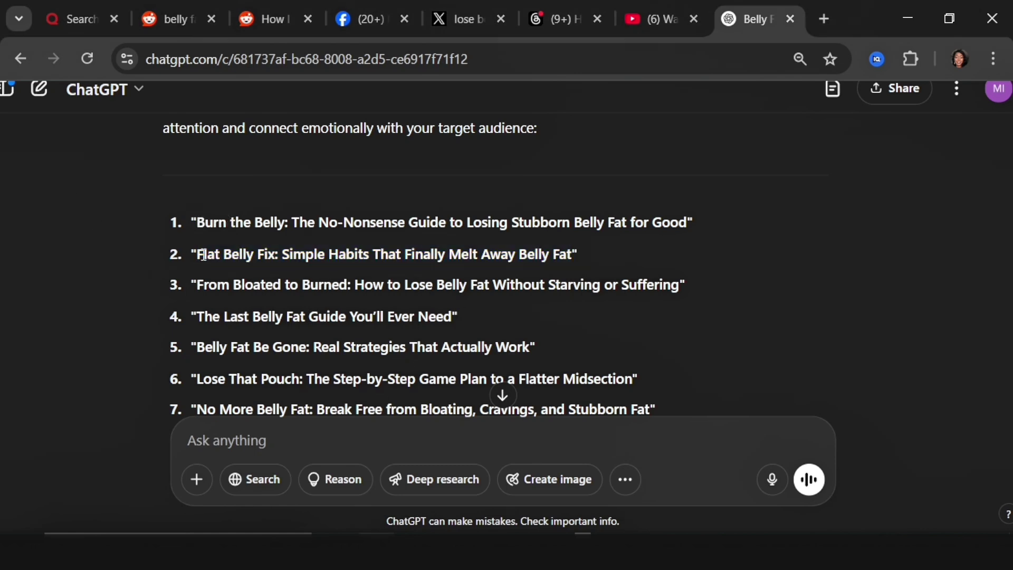
drag(198, 254, 274, 263)
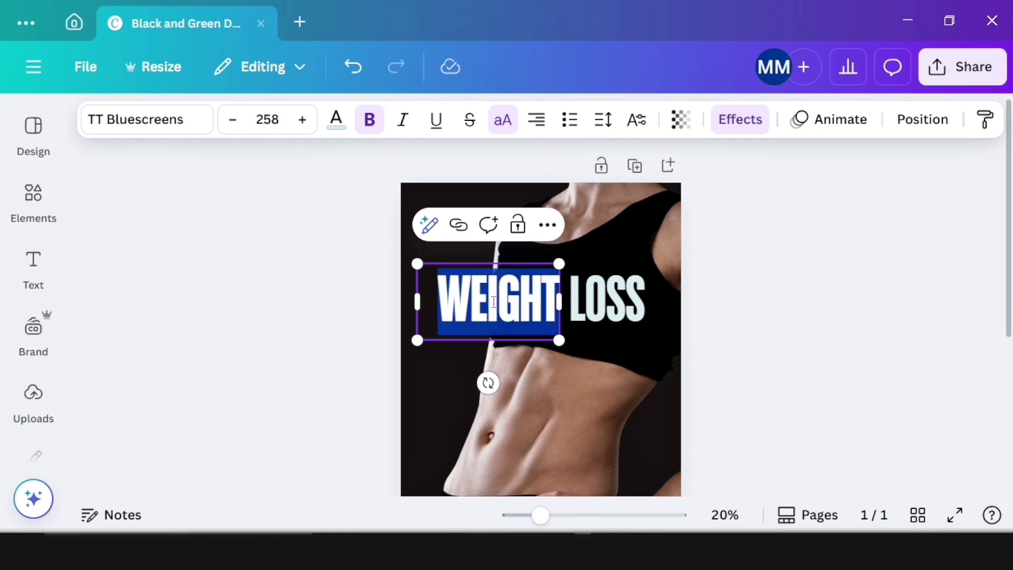
text(FLAT BELLY FIX)
mouse_move(493, 302)
mouse_down()
mouse_move(407, 244)
mouse_move(518, 290)
mouse_move(509, 294)
mouse_up()
click(537, 120)
click(806, 398)
scroll(806, 398, down, 2)
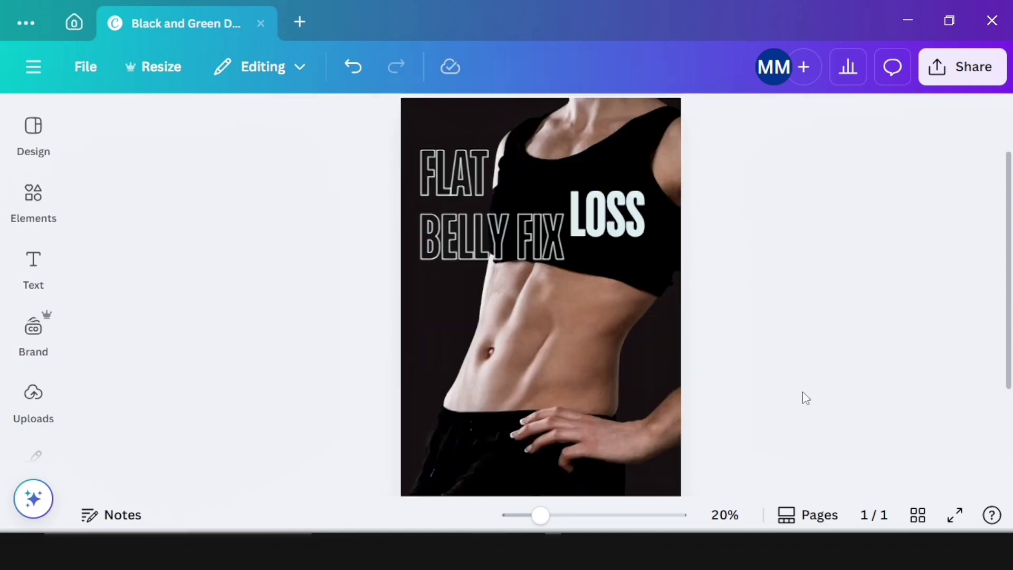
Step: Move the "LOSS" text below the "FLAT BELLY FIX" title, near the cover's left side
scroll(806, 399, up, 2)
drag(612, 295, 472, 406)
scroll(583, 351, down, 3)
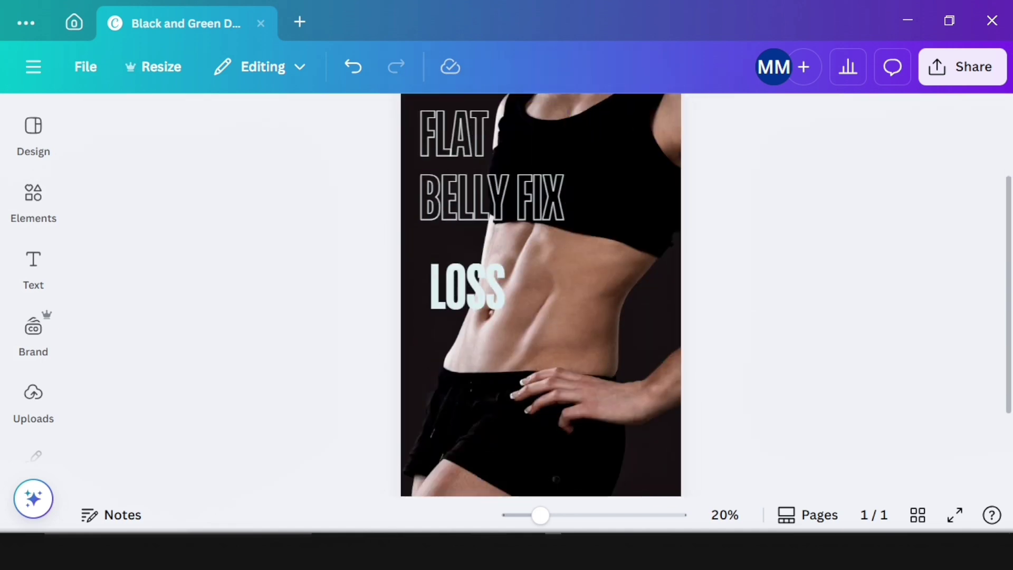
Step: Copy "Simple Habits That Finally Melt Away Belly Fat" from ChatGPT and paste it over the "LOSS" text in Canva
click(554, 551)
click(295, 253)
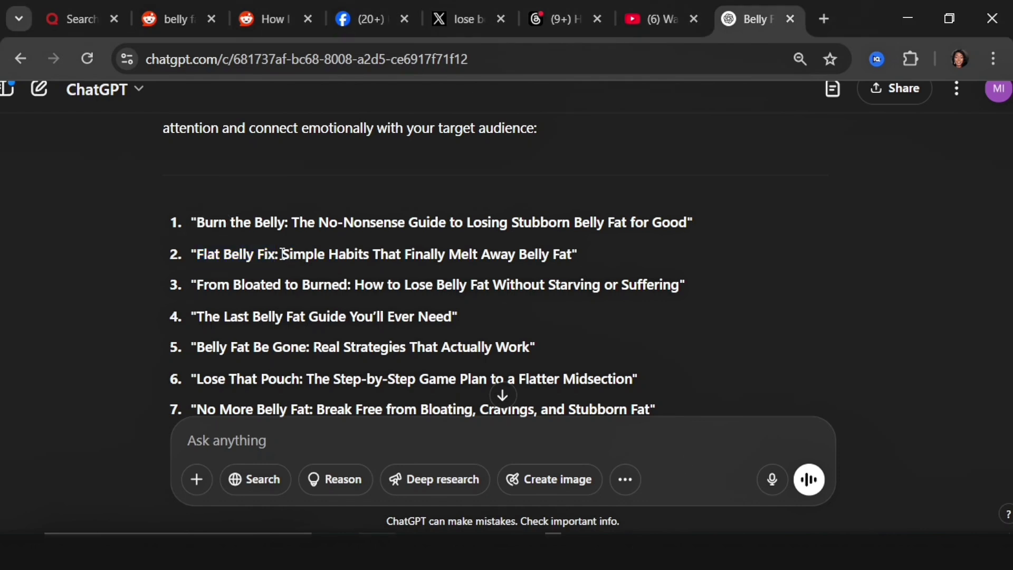
drag(283, 255, 571, 260)
key(ctrl+c)
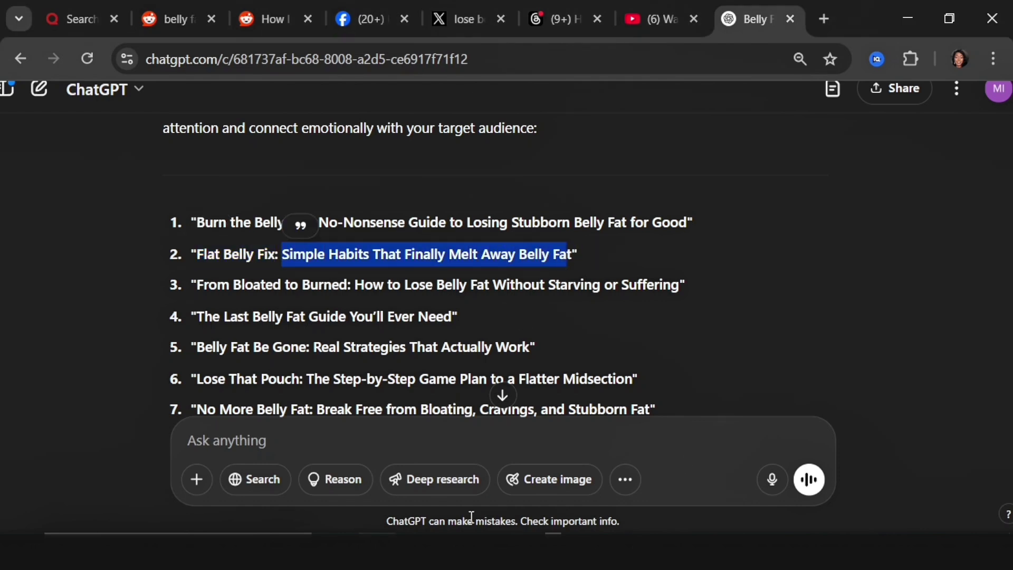
click(470, 551)
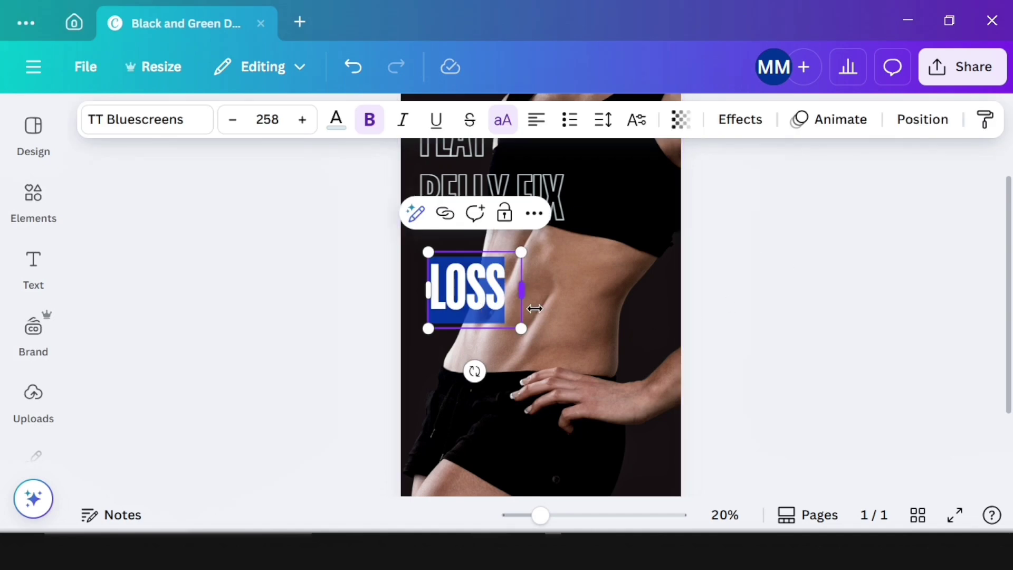
key(ctrl+v)
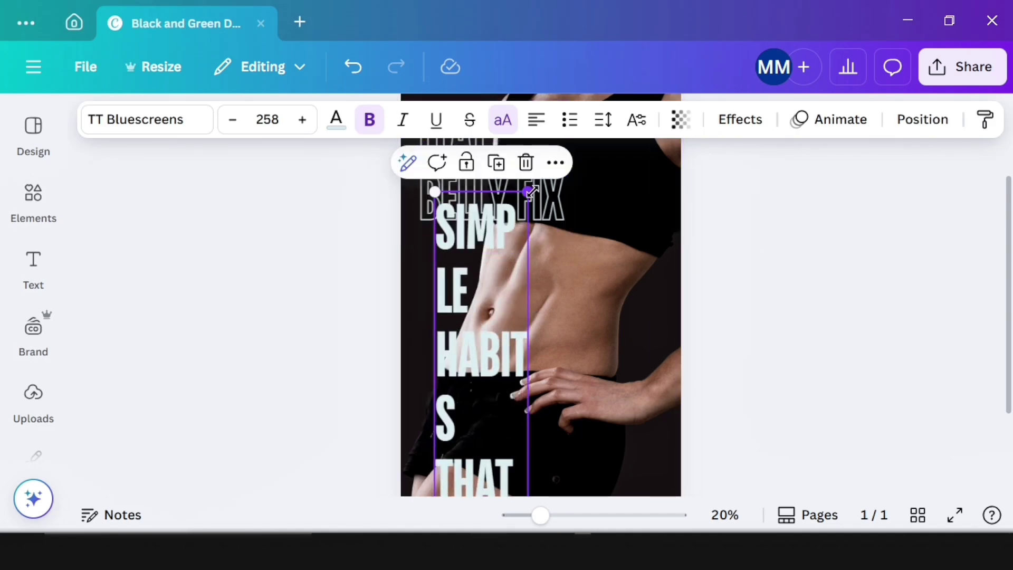
Step: Shrink the subtitle to font size 137, arrange it on three lines and left-align it under the title
drag(528, 190, 579, 371)
drag(507, 252, 527, 331)
scroll(715, 287, up, 3)
drag(502, 460, 477, 453)
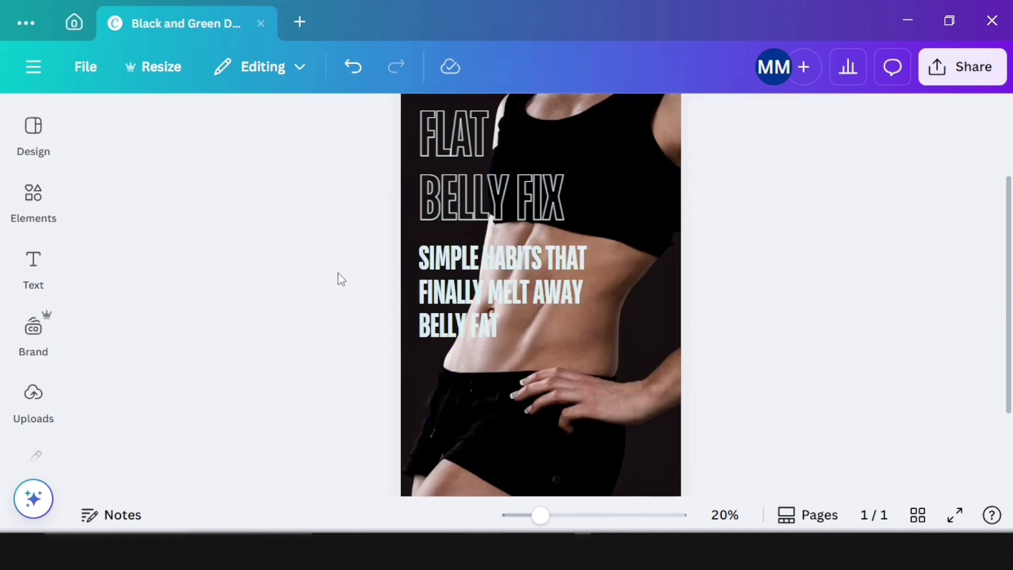
Step: Shift the title and the subtitle slightly down the cover, leaving a small gap between them
scroll(479, 288, up, 3)
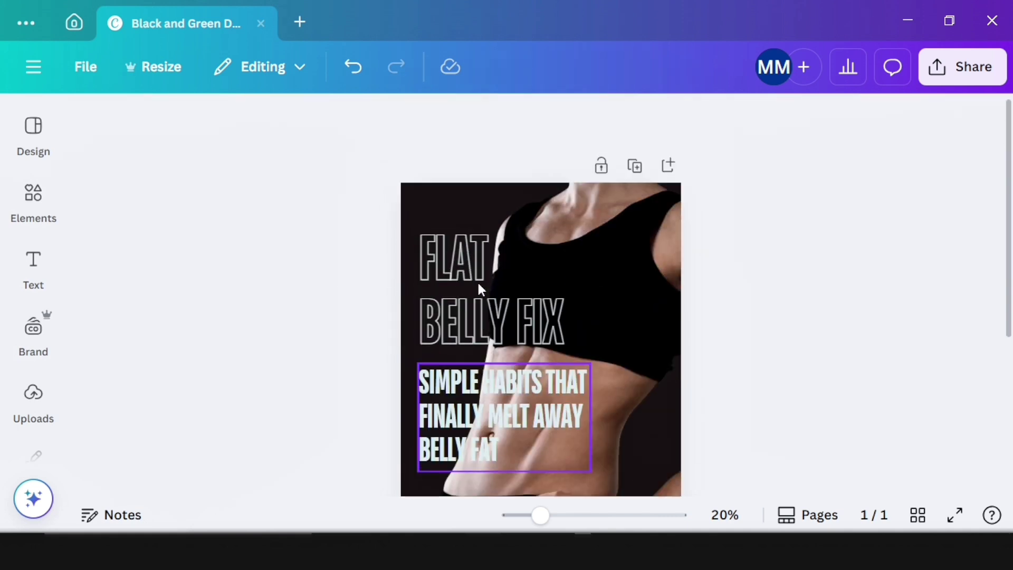
drag(461, 318, 461, 319)
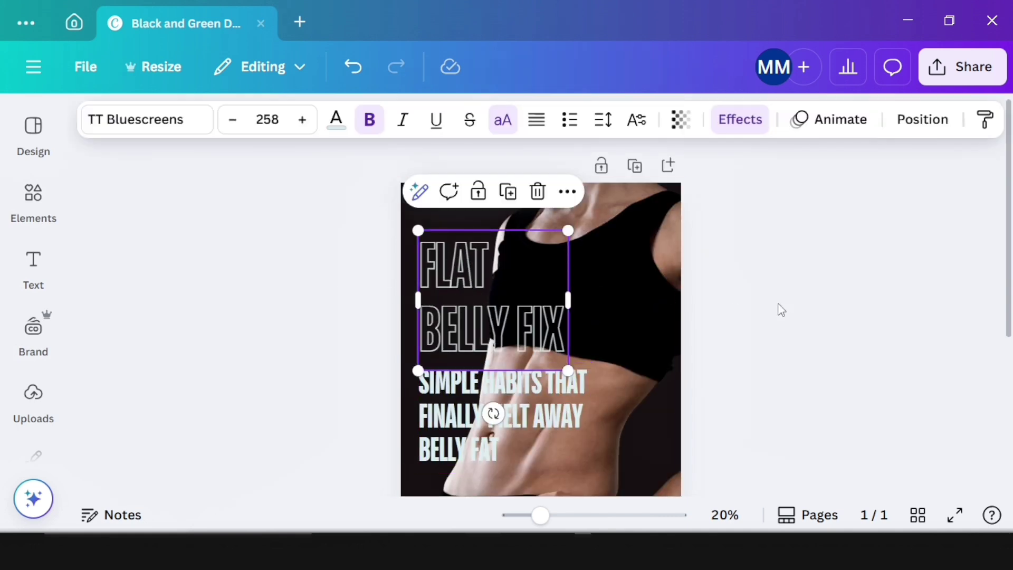
click(780, 310)
scroll(782, 317, down, 5)
scroll(766, 326, up, 4)
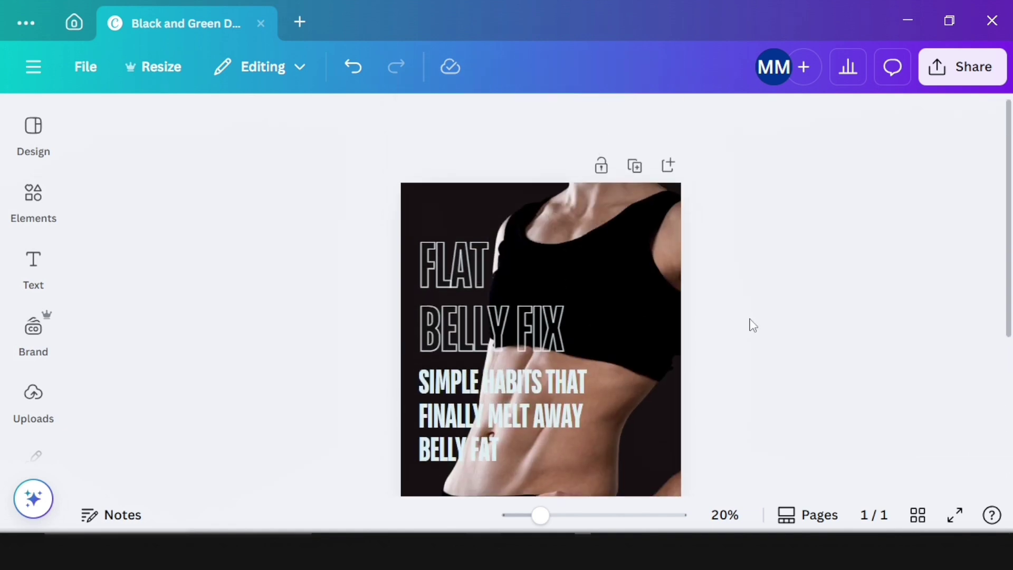
scroll(688, 378, down, 2)
drag(503, 311, 502, 328)
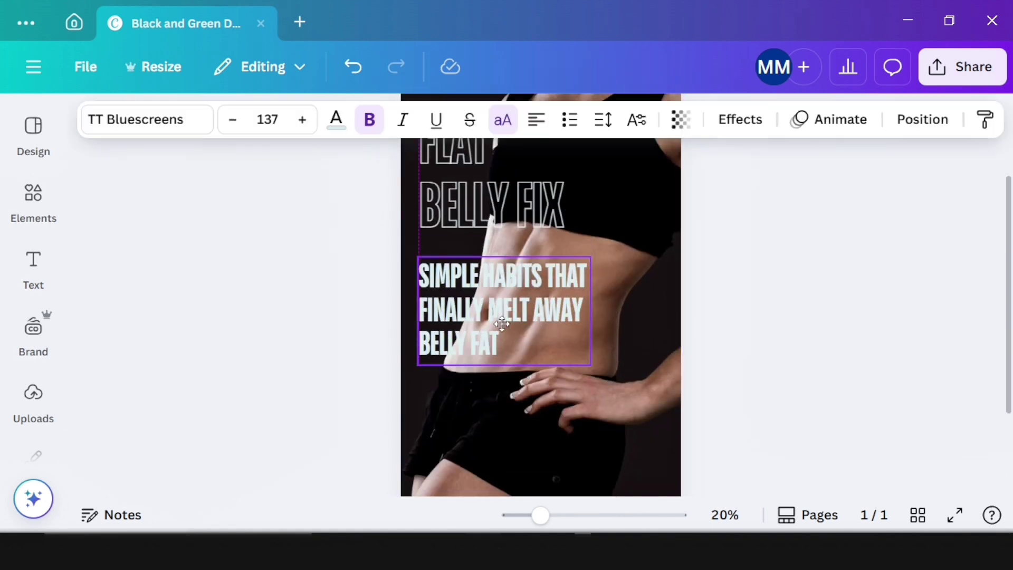
drag(484, 187, 486, 206)
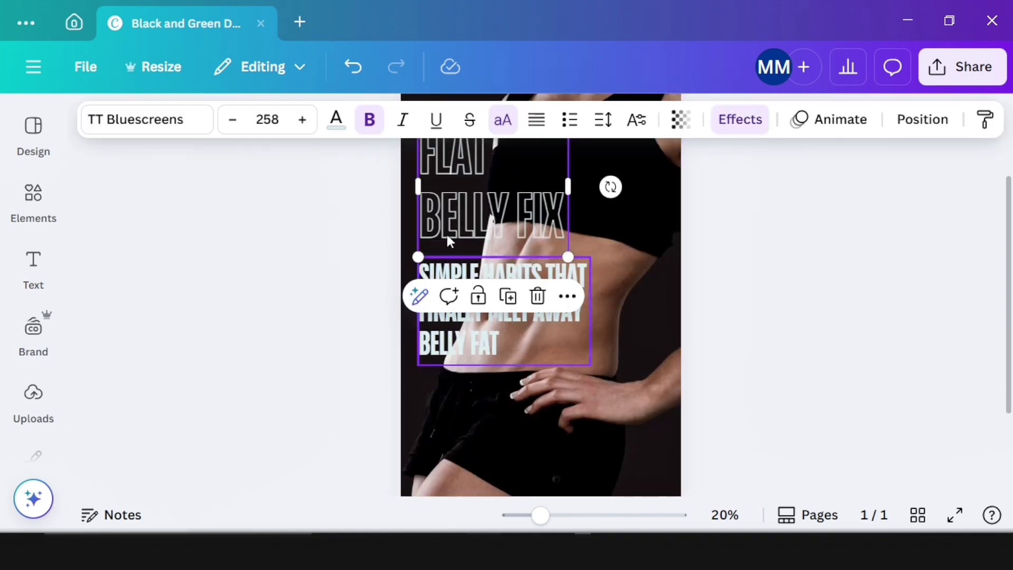
Step: Change the text color of the title and the subtitle to white
click(336, 123)
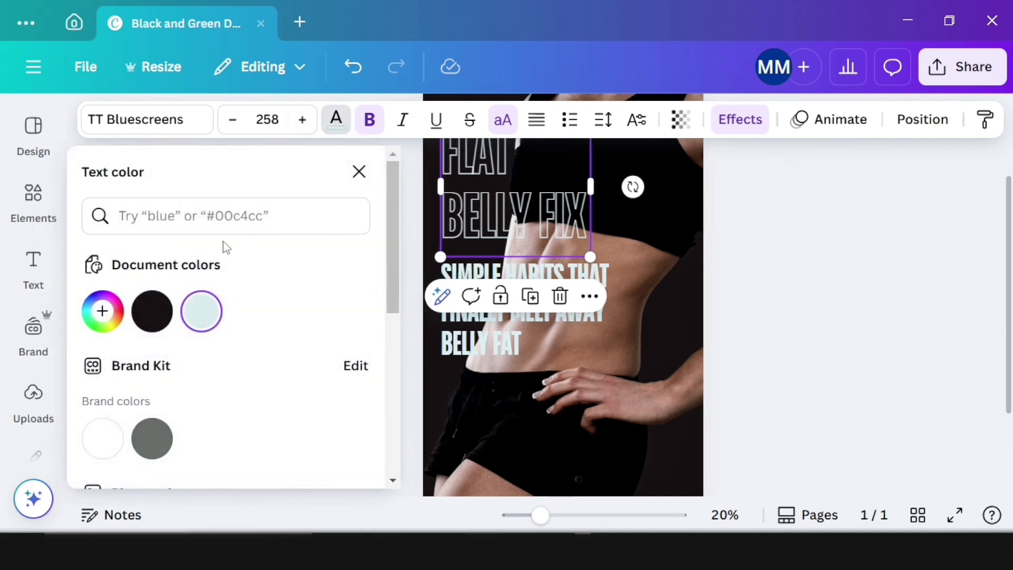
scroll(181, 333, down, 5)
click(703, 333)
click(476, 298)
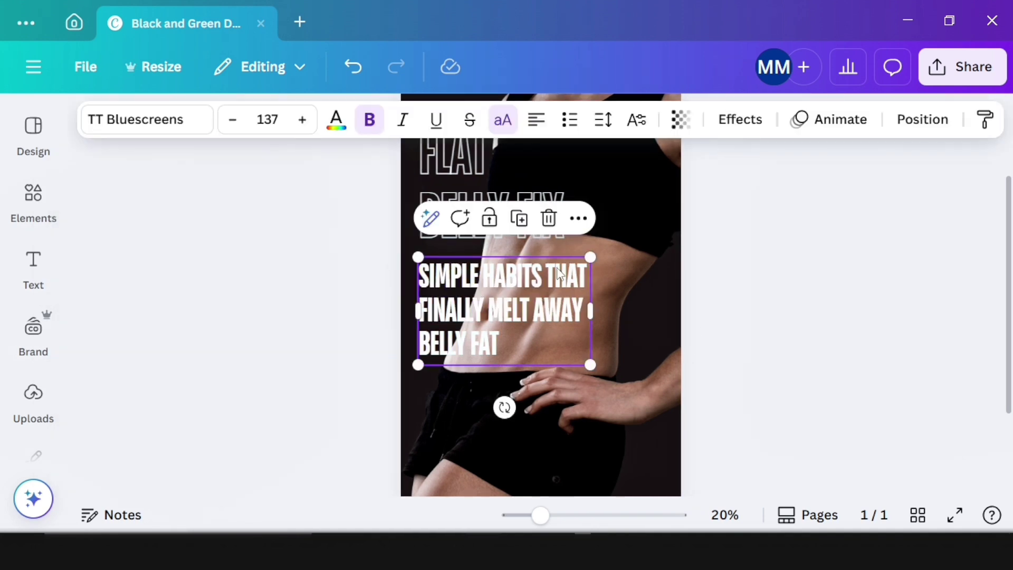
Step: Apply the Outline effect to the subtitle and set the outline color to black
click(737, 120)
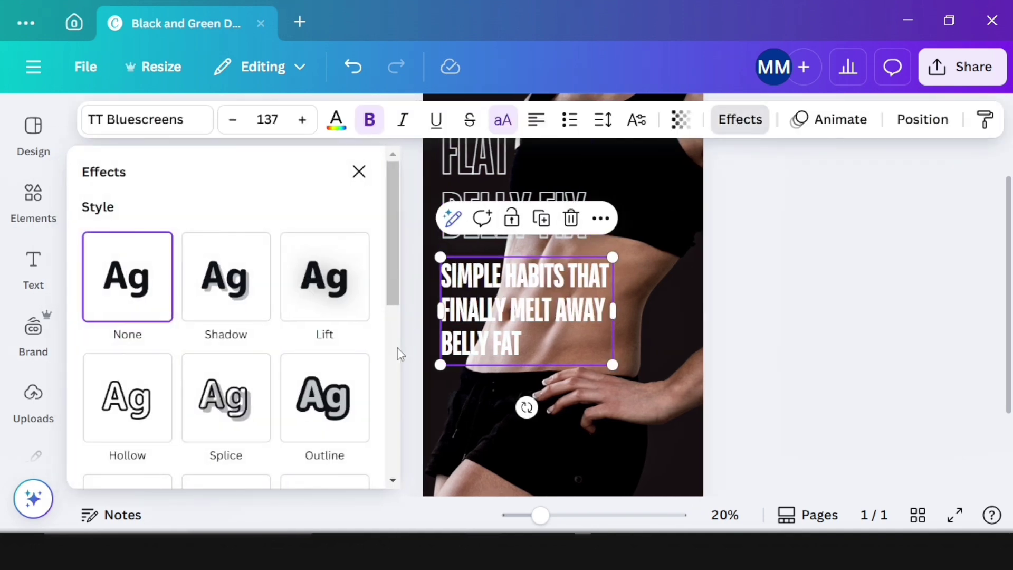
click(312, 392)
scroll(320, 426, down, 2)
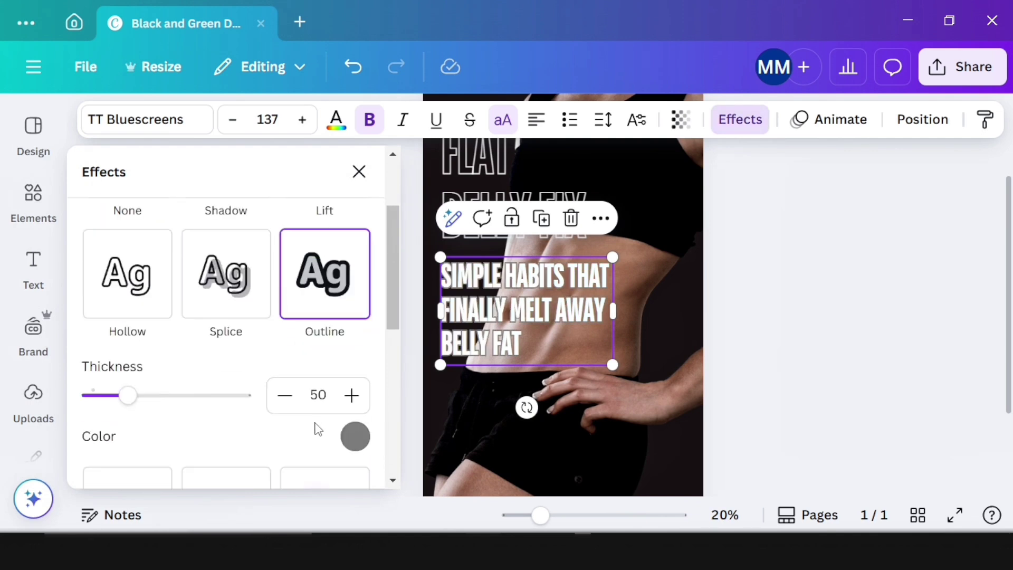
click(355, 436)
click(144, 289)
click(756, 378)
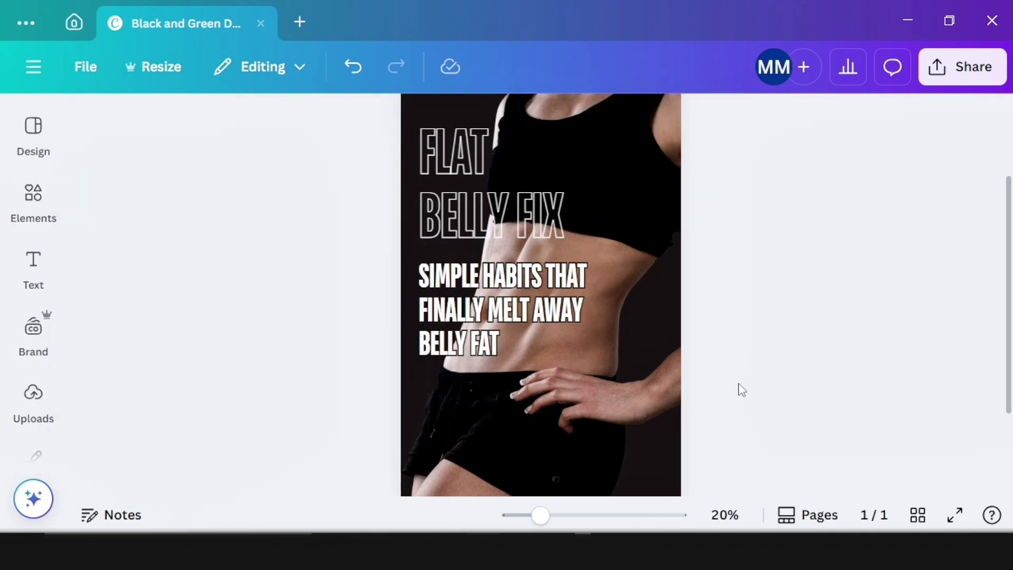
Step: Remove the Hollow effect from the FLAT BELLY FIX title so it has no text effect
click(467, 198)
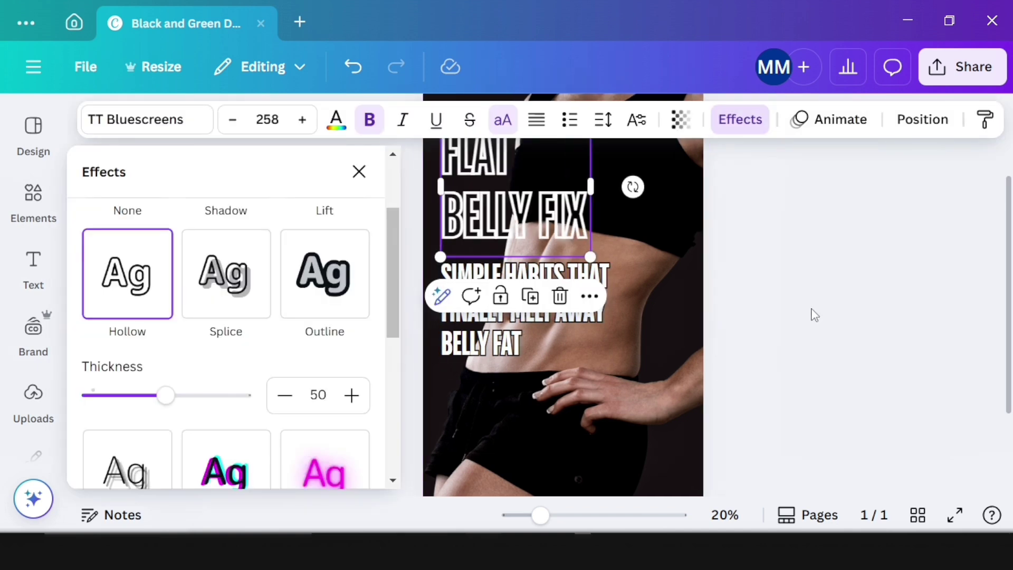
scroll(620, 319, up, 3)
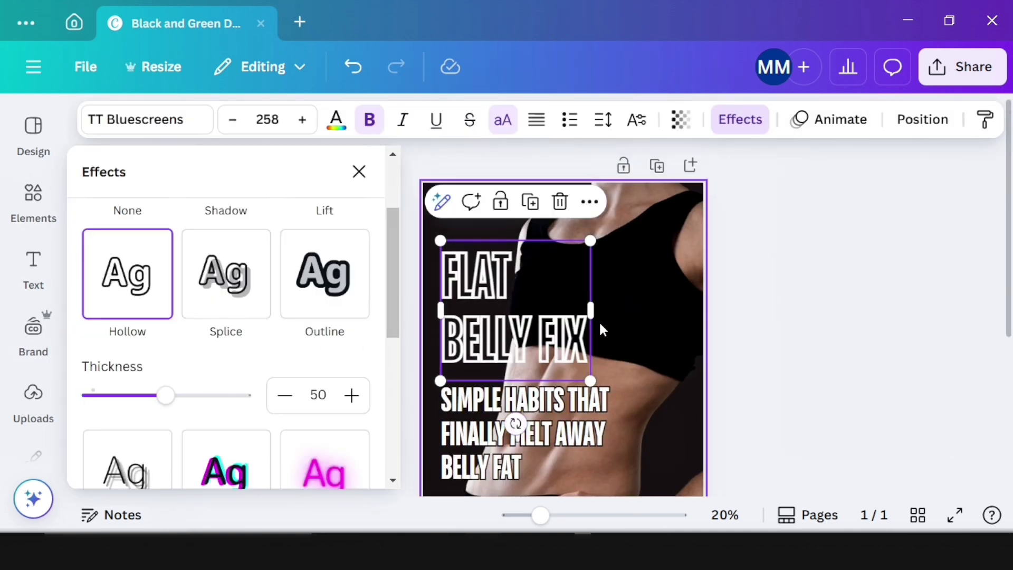
scroll(317, 311, up, 2)
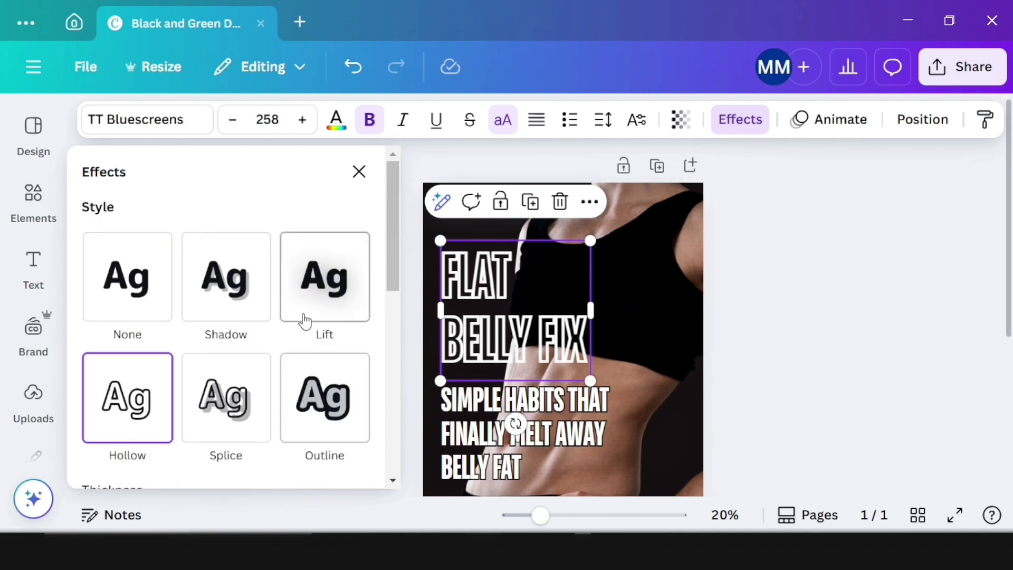
click(156, 297)
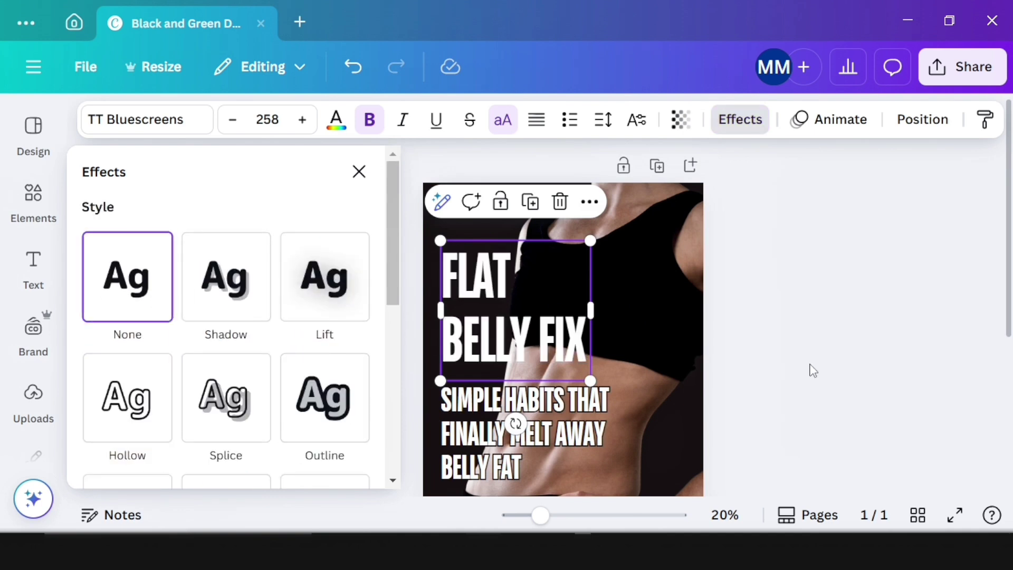
click(826, 344)
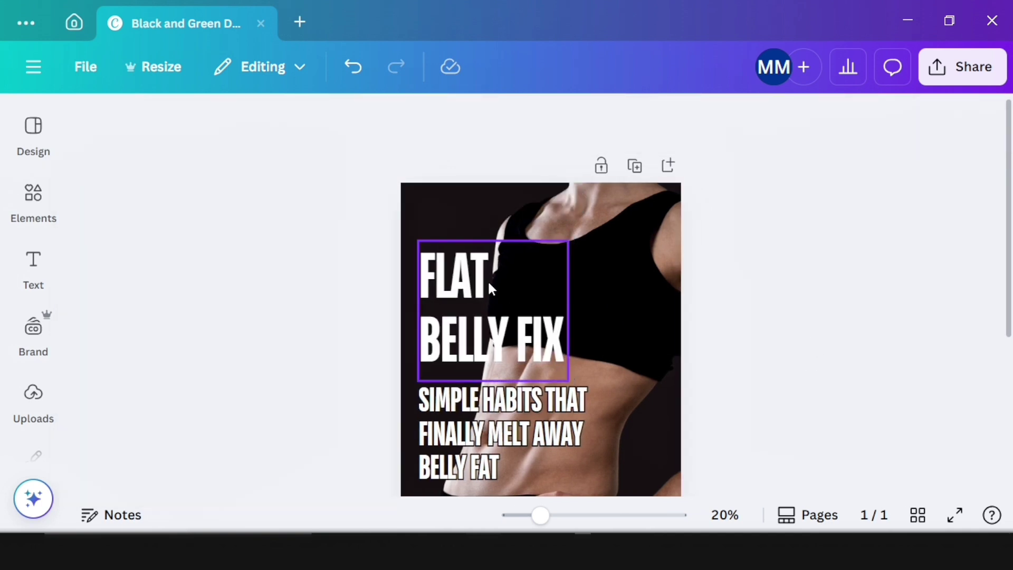
Step: Resize the cover design to the saved custom size 8.5 × 11 in
scroll(745, 310, down, 5)
scroll(722, 320, up, 5)
scroll(690, 343, down, 5)
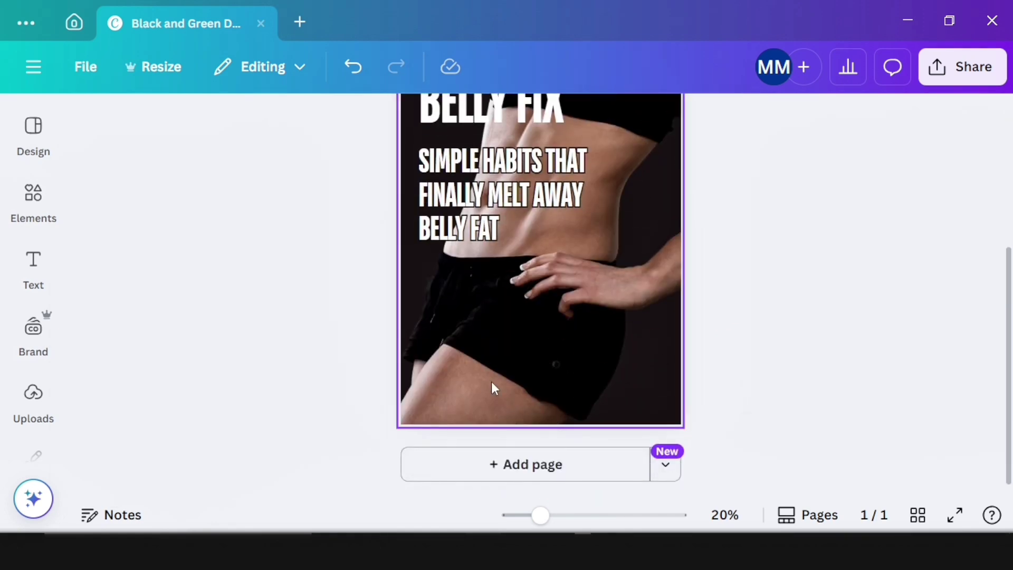
scroll(330, 294, up, 5)
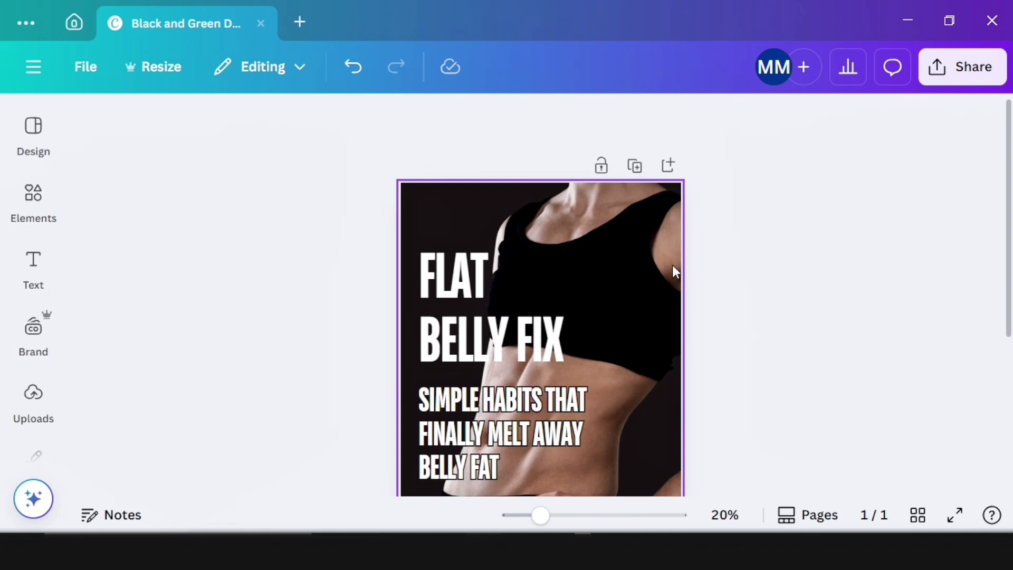
scroll(609, 261, down, 5)
scroll(610, 265, up, 2)
scroll(611, 268, up, 2)
click(153, 68)
click(193, 359)
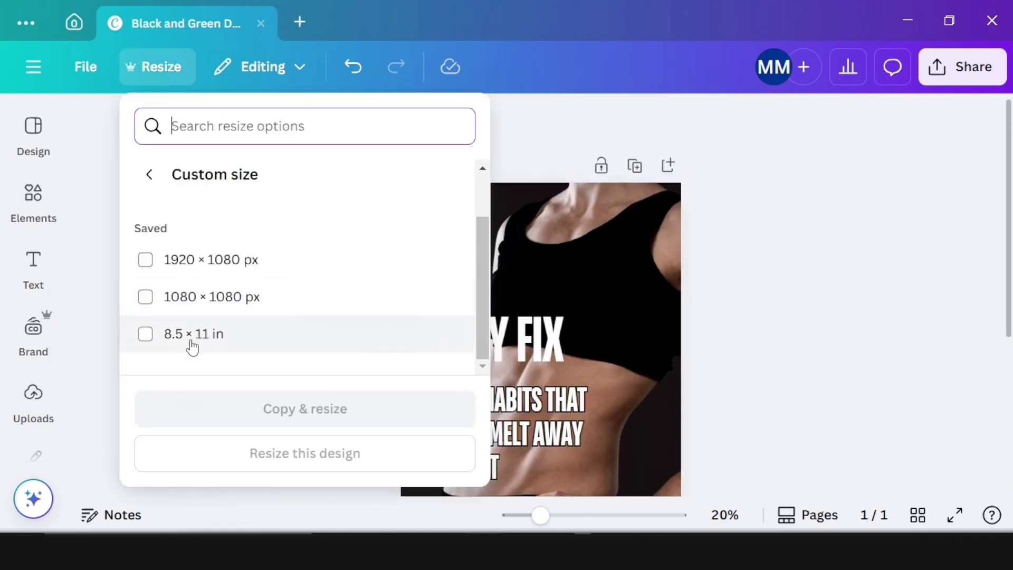
click(146, 334)
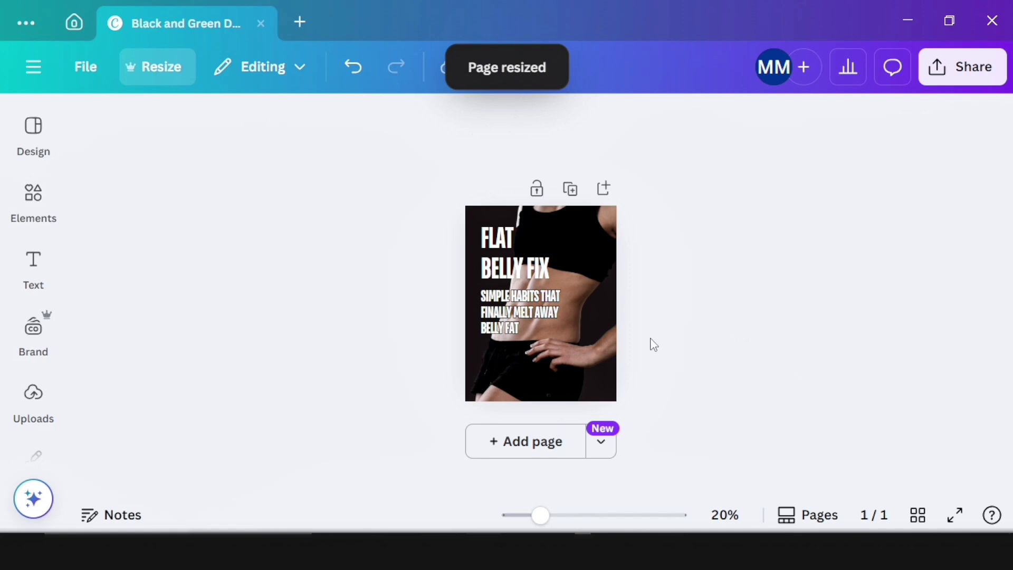
Step: Rearrange the cover text: move the title, set at font size 175, slightly down and center-align the subtitle on two lines below it
click(500, 331)
drag(500, 331, 518, 342)
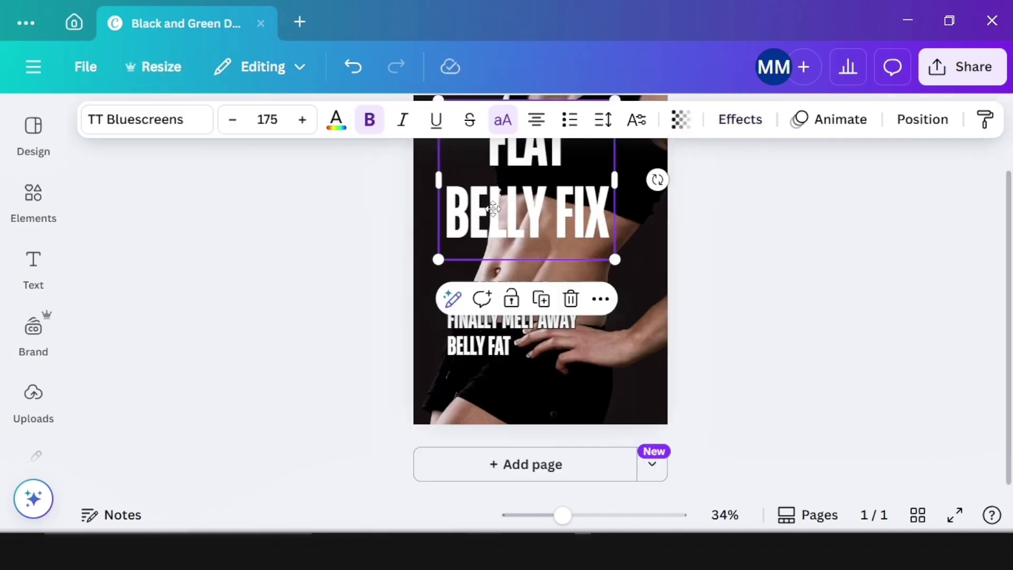
drag(570, 214, 570, 235)
click(536, 293)
click(542, 124)
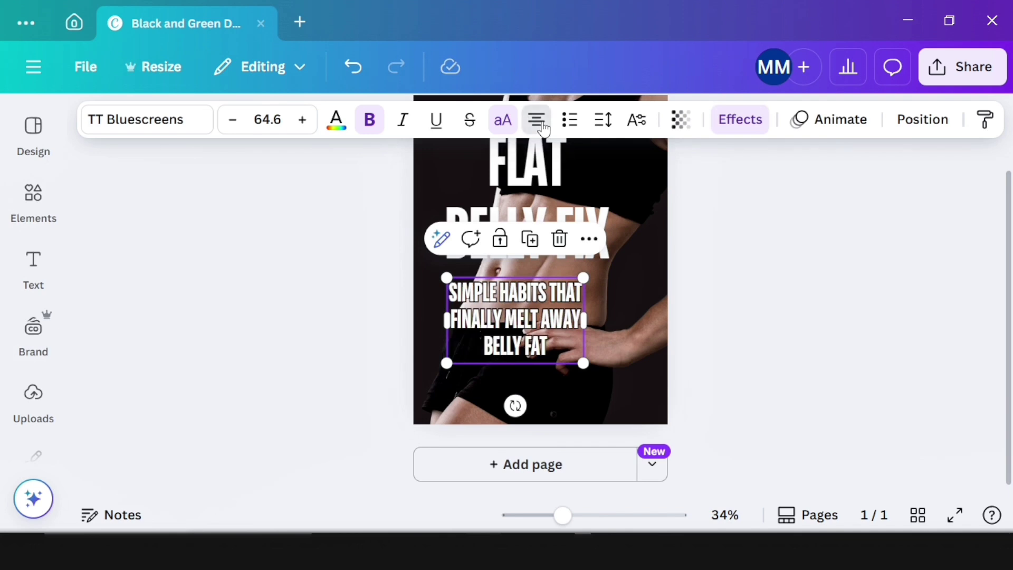
click(542, 125)
click(542, 125)
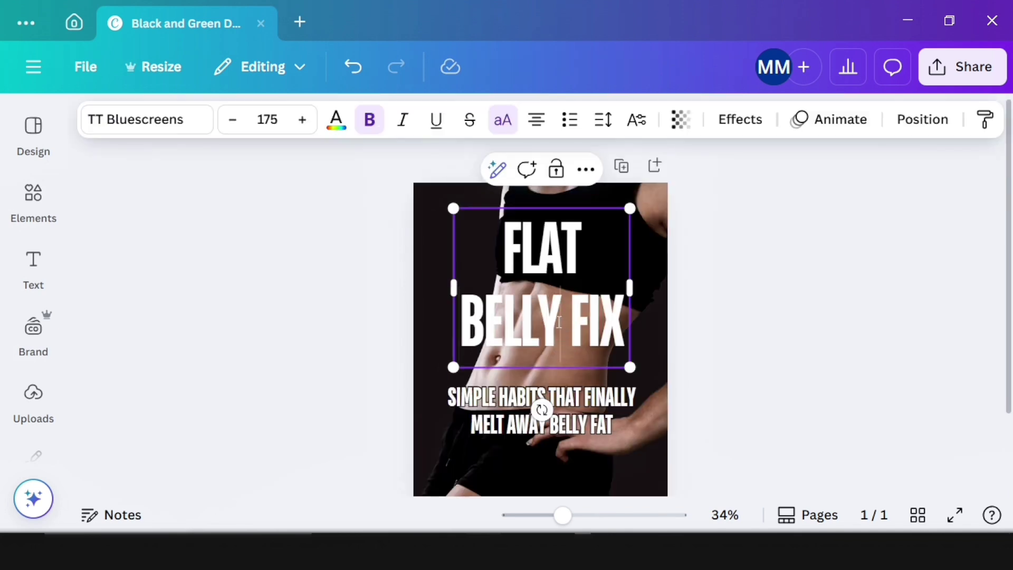
Step: Replace BELLY with TUMMY in the title and widen its text box to fit FLAT TUMMY on one line above FIX
double_click(486, 311)
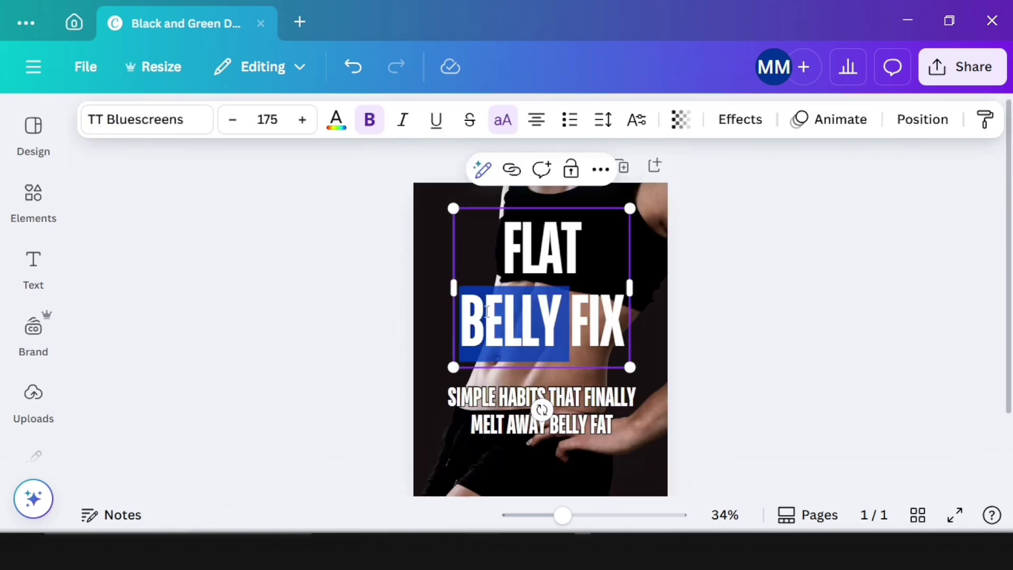
text(TUMMY)
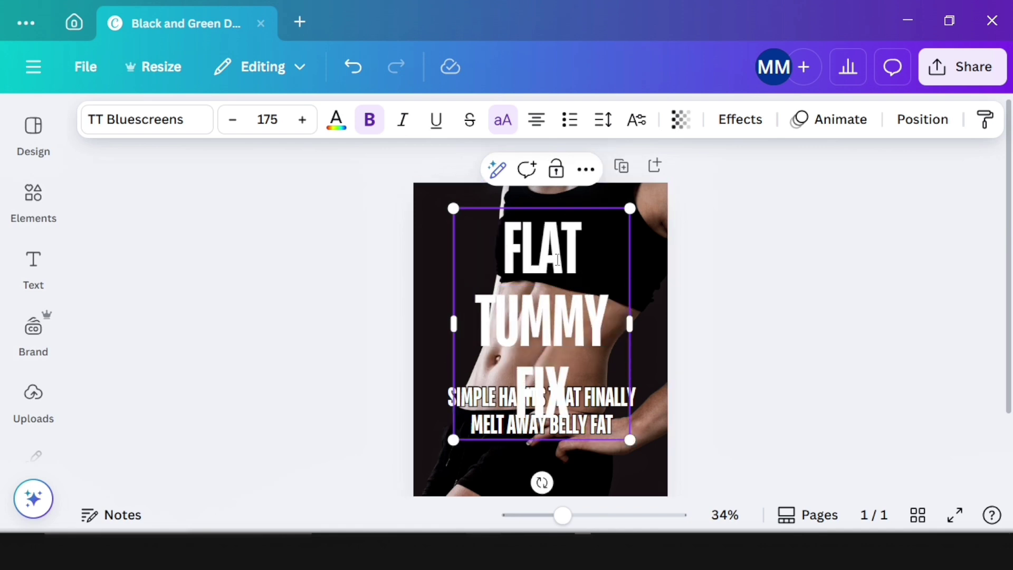
drag(631, 325, 663, 323)
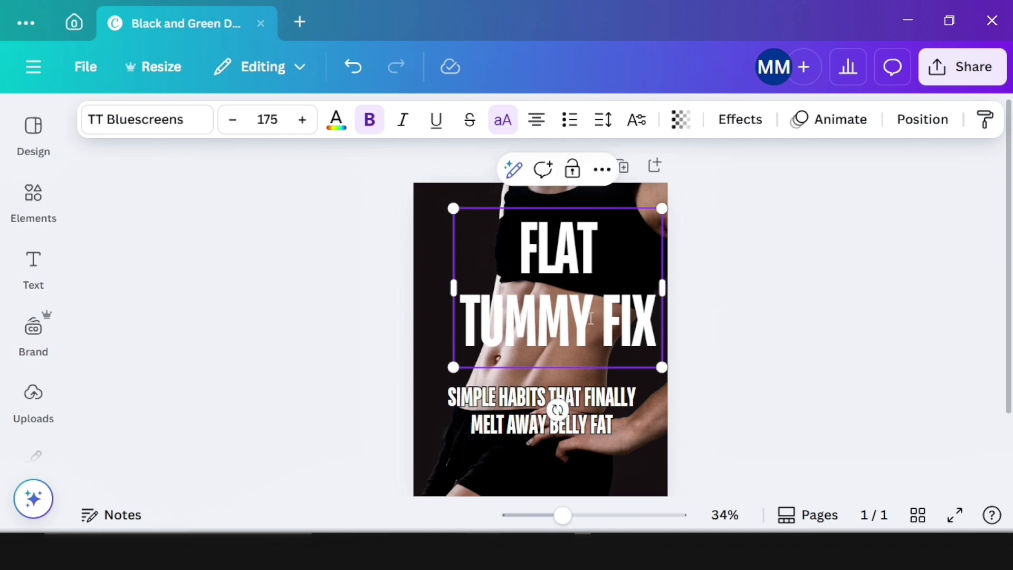
key(Return)
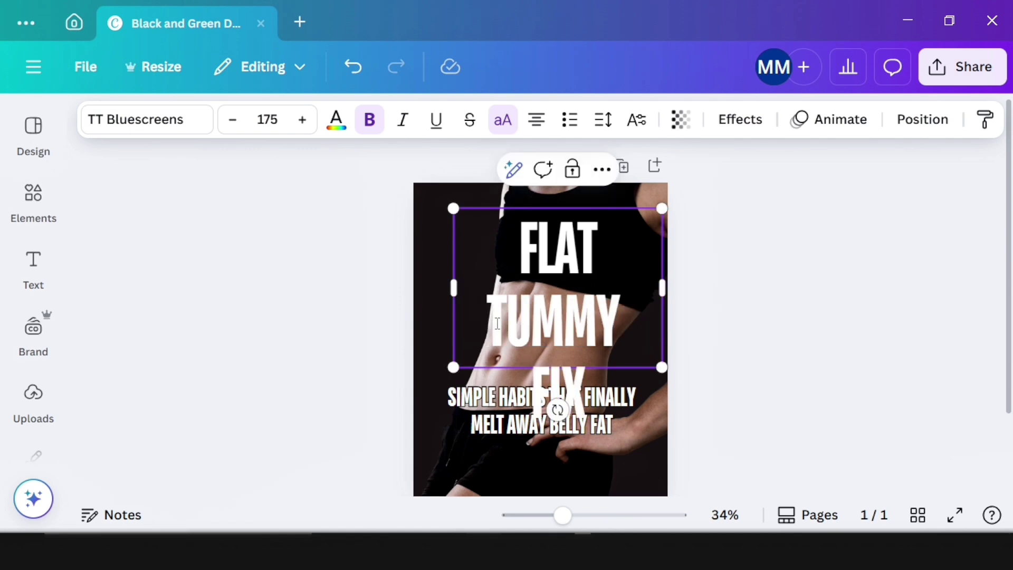
drag(663, 289, 717, 289)
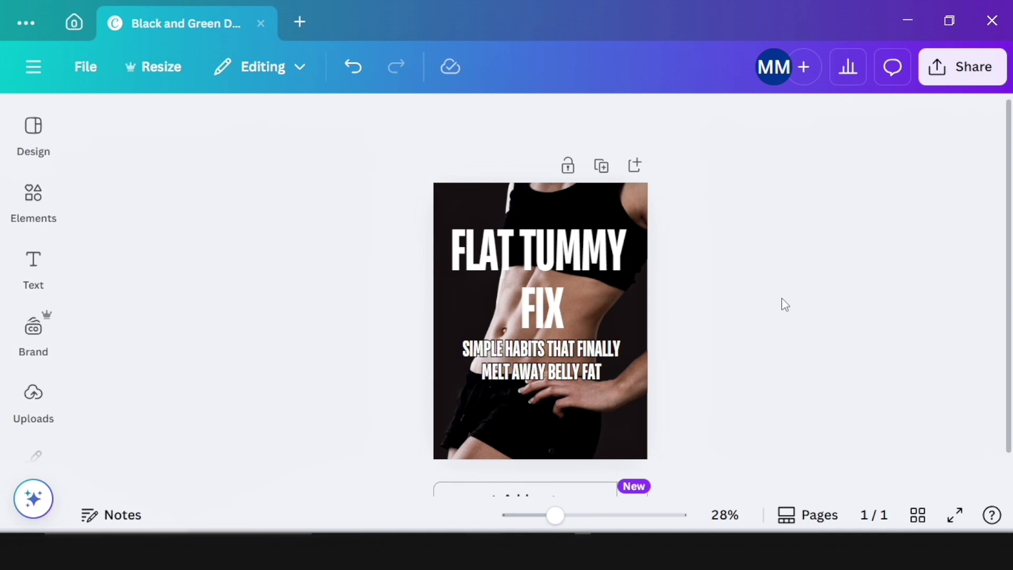
Step: Download the finished cover as a PNG file
click(958, 70)
scroll(729, 379, down, 2)
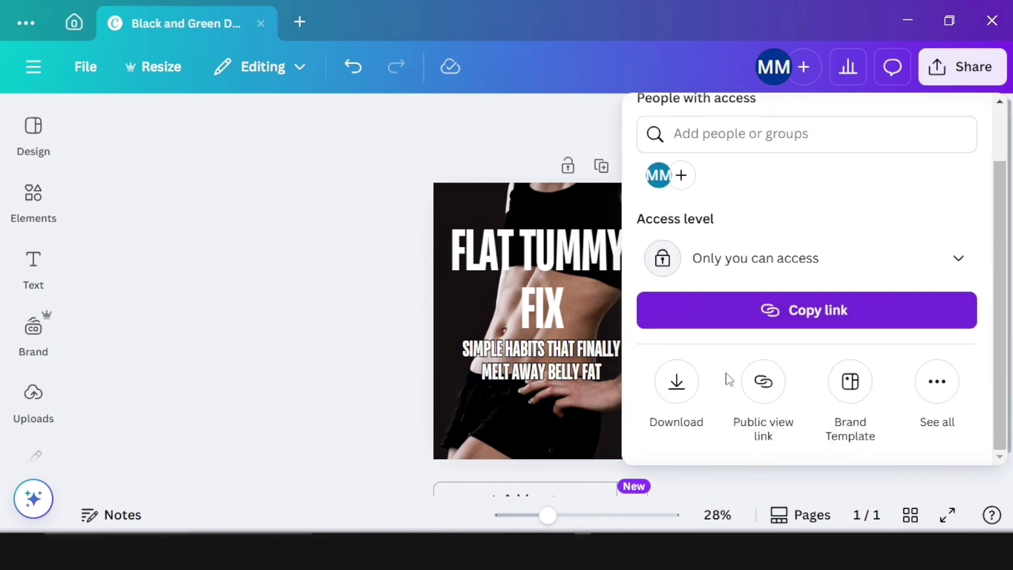
click(667, 384)
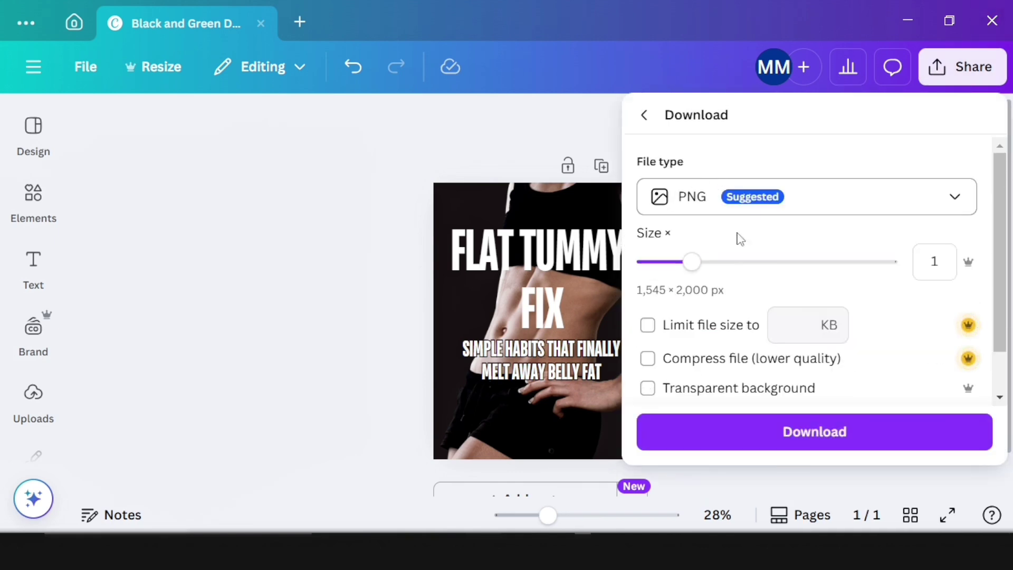
click(829, 434)
Step: Switch to the e-book document in Word and insert a blank page before the TABLE OF CONTENTS heading
click(908, 20)
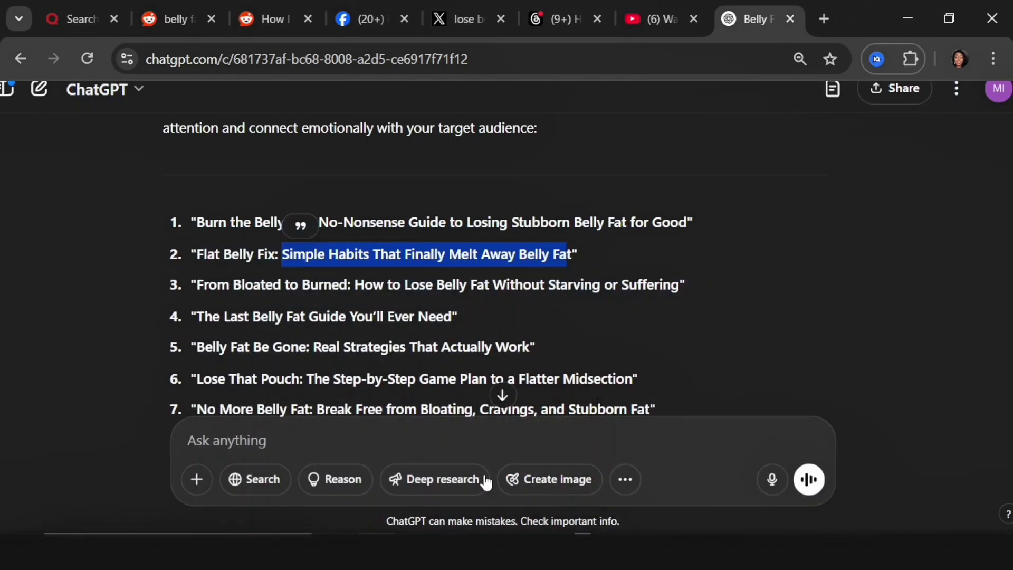
click(465, 551)
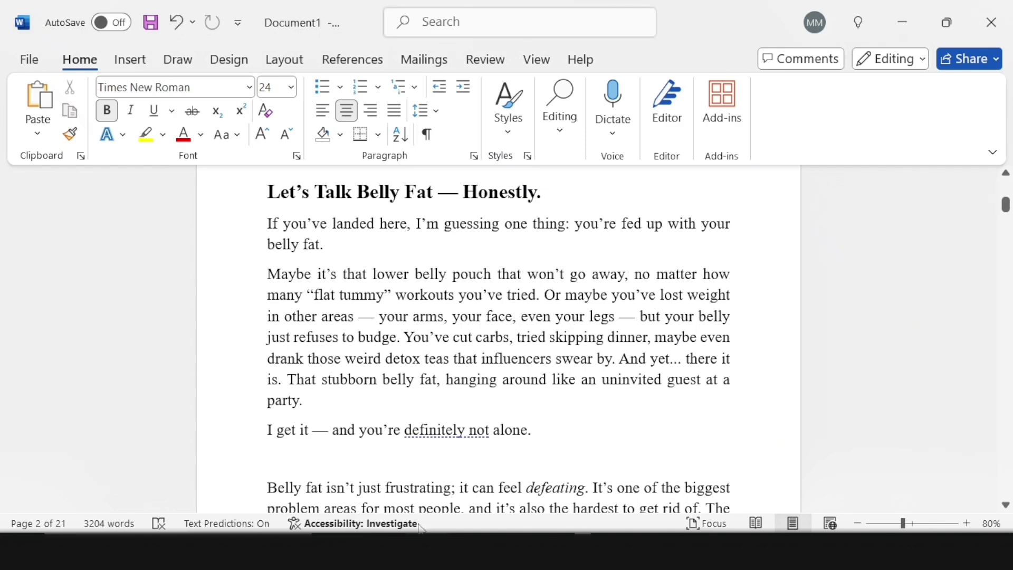
scroll(388, 311, up, 5)
scroll(386, 312, up, 3)
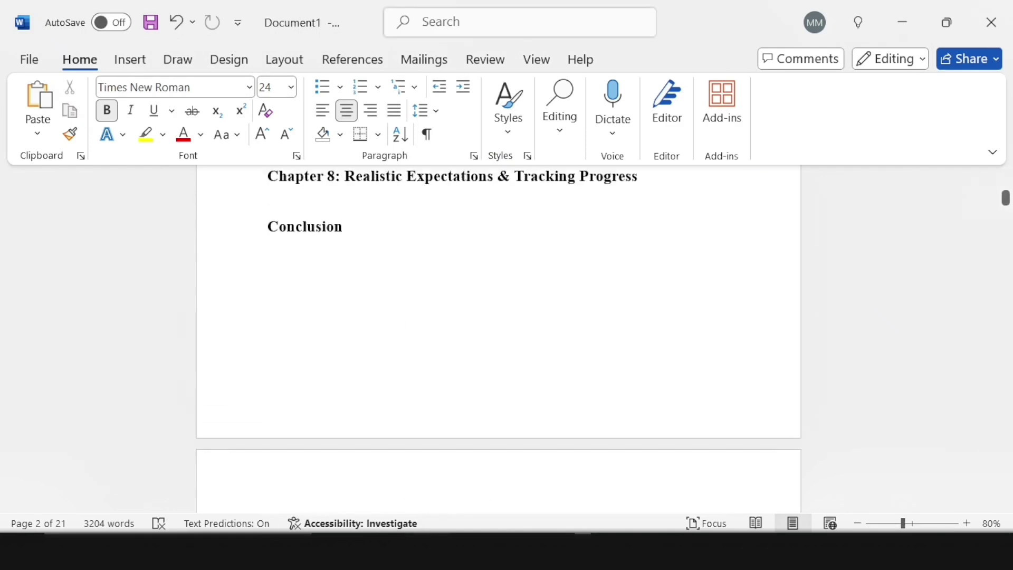
drag(1006, 197, 1005, 172)
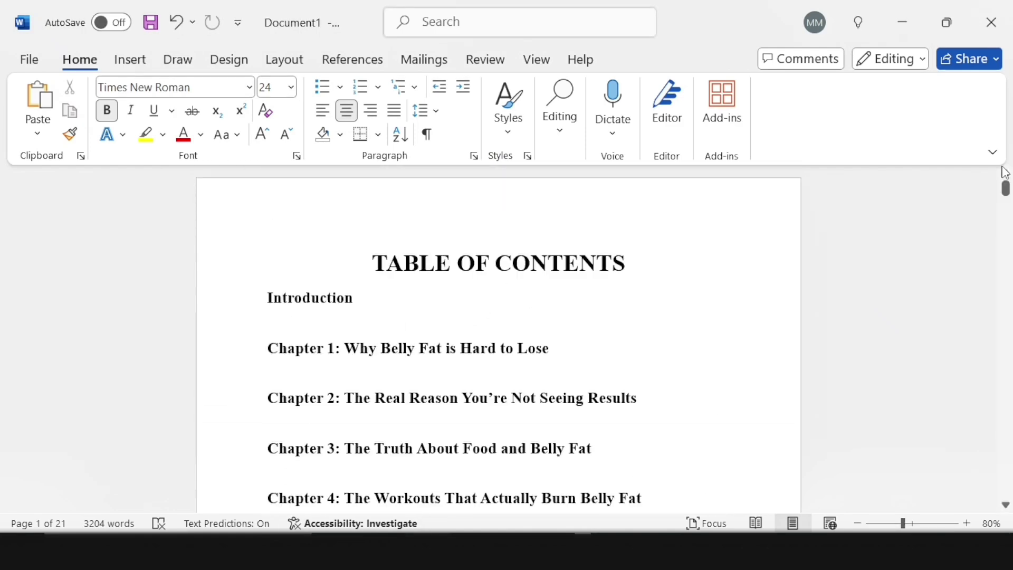
click(378, 255)
click(130, 60)
click(73, 120)
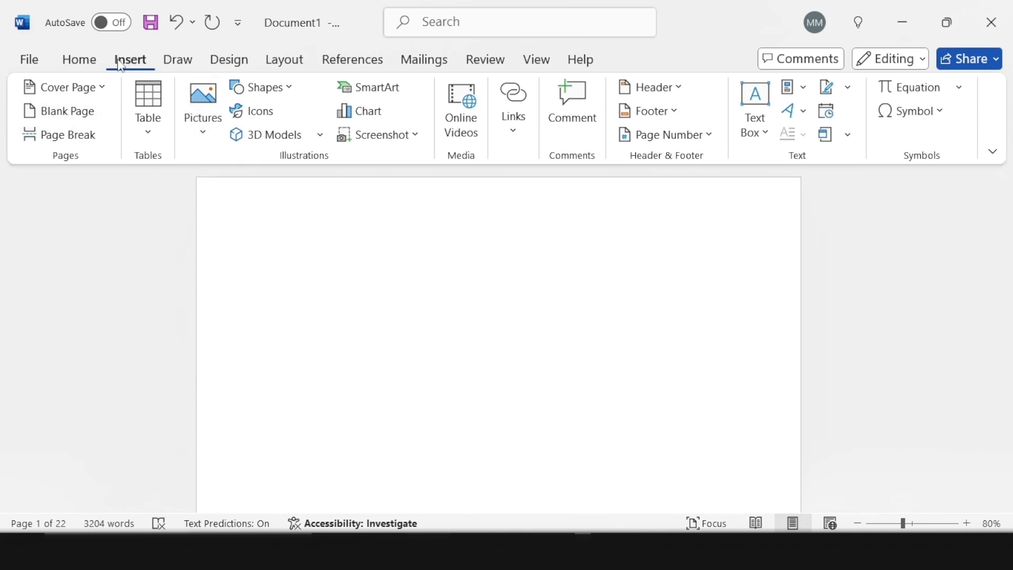
Step: Insert the downloaded cover picture from this device on the blank first page and set its layout to In Front of Text
click(203, 114)
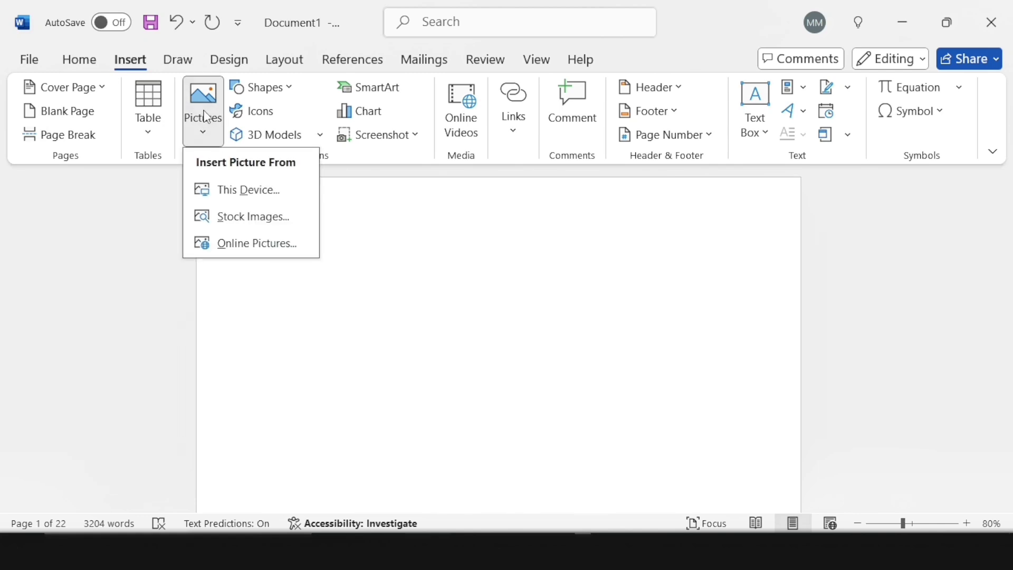
click(243, 191)
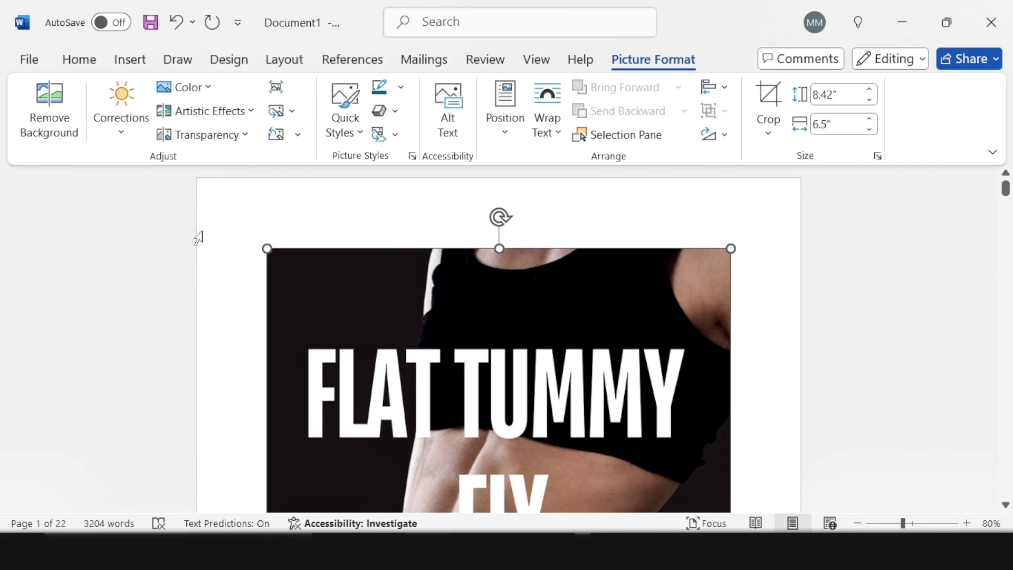
scroll(326, 248, down, 1)
scroll(326, 248, up, 3)
click(759, 265)
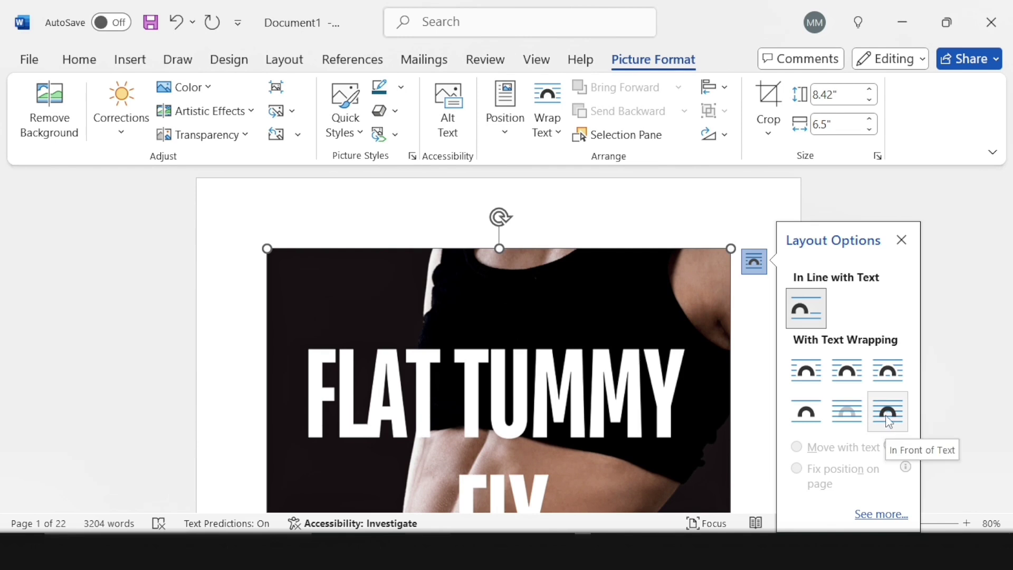
click(891, 422)
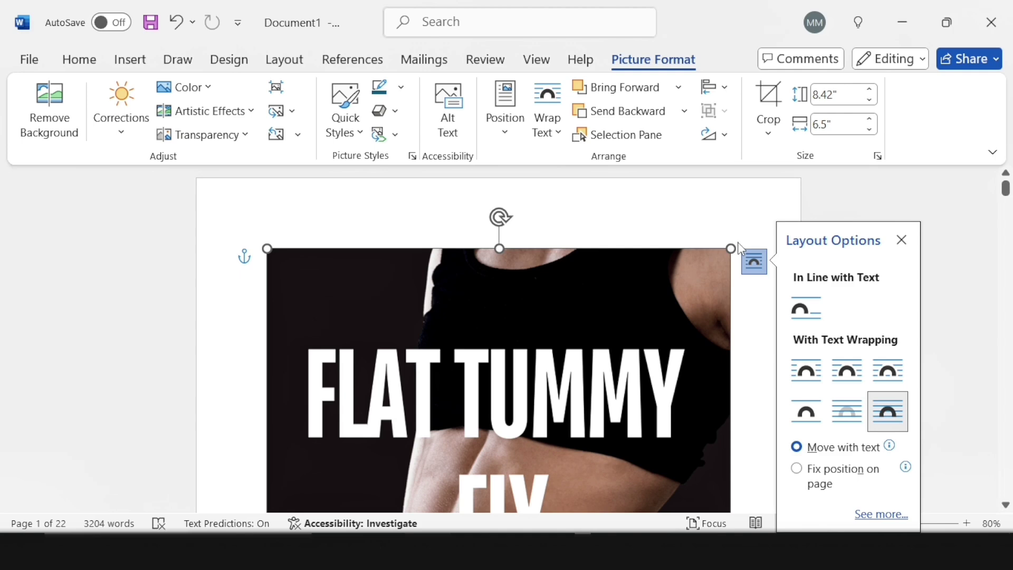
Step: Enlarge the cover picture to 11.29" high by 8.72" wide so it fills the whole first page
drag(735, 246, 791, 203)
drag(257, 217, 245, 208)
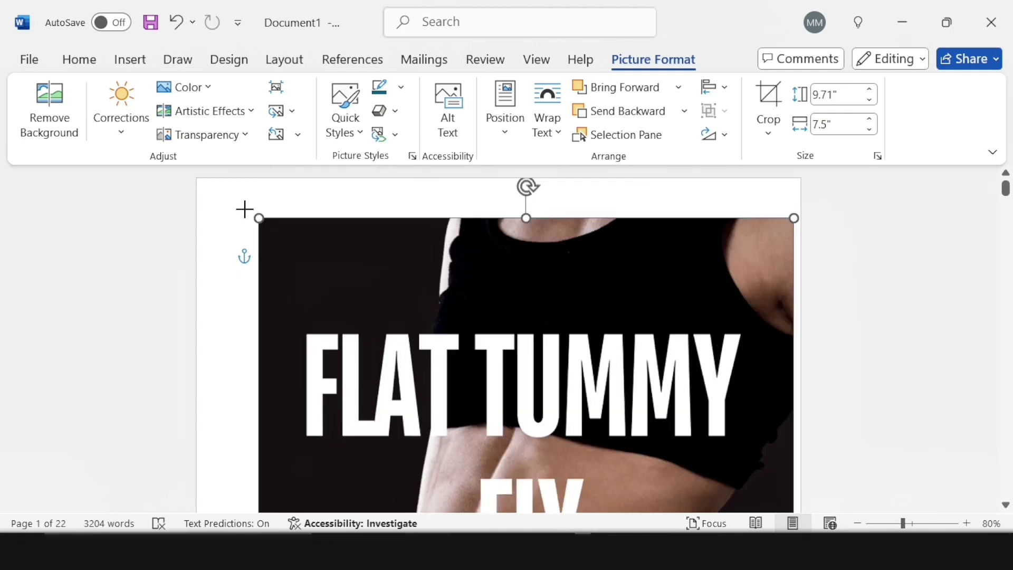
drag(244, 208, 201, 171)
Step: Review the full-page cover and the following pages of the e-book at reduced zoom
scroll(664, 309, down, 5)
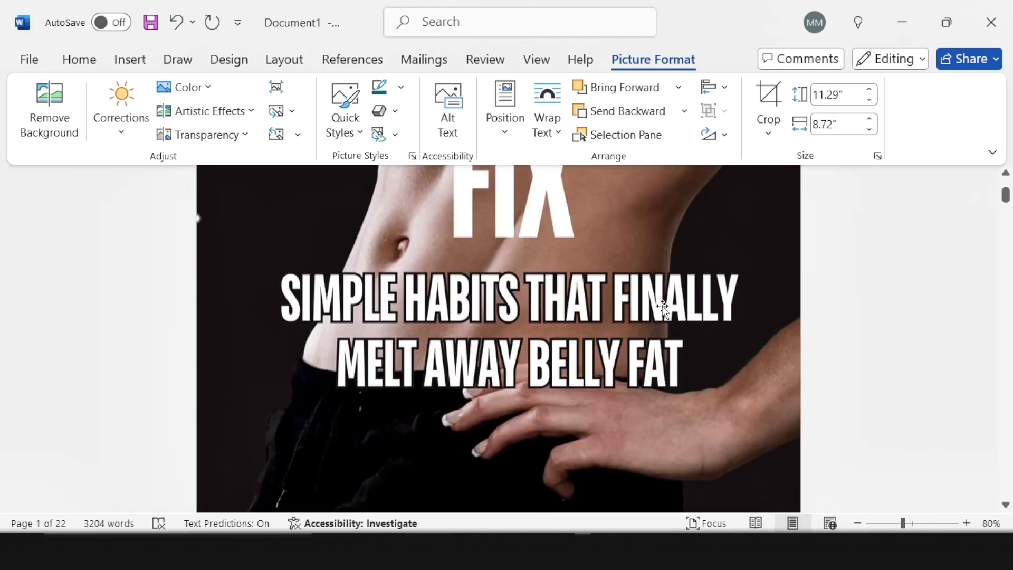
scroll(660, 327, down, 4)
scroll(731, 277, up, 4)
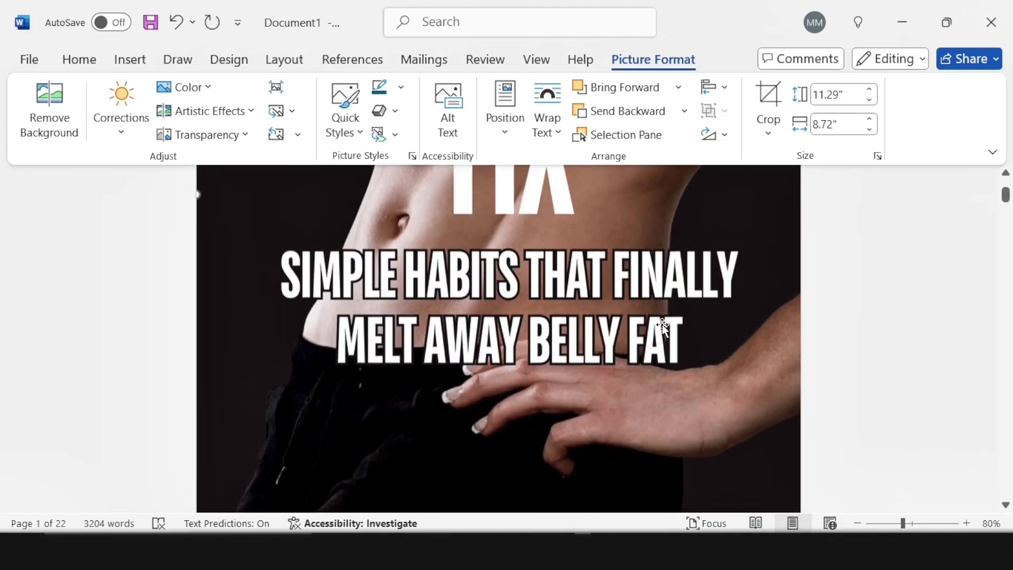
ctrl+scroll(772, 270, down, 2)
scroll(774, 274, up, 4)
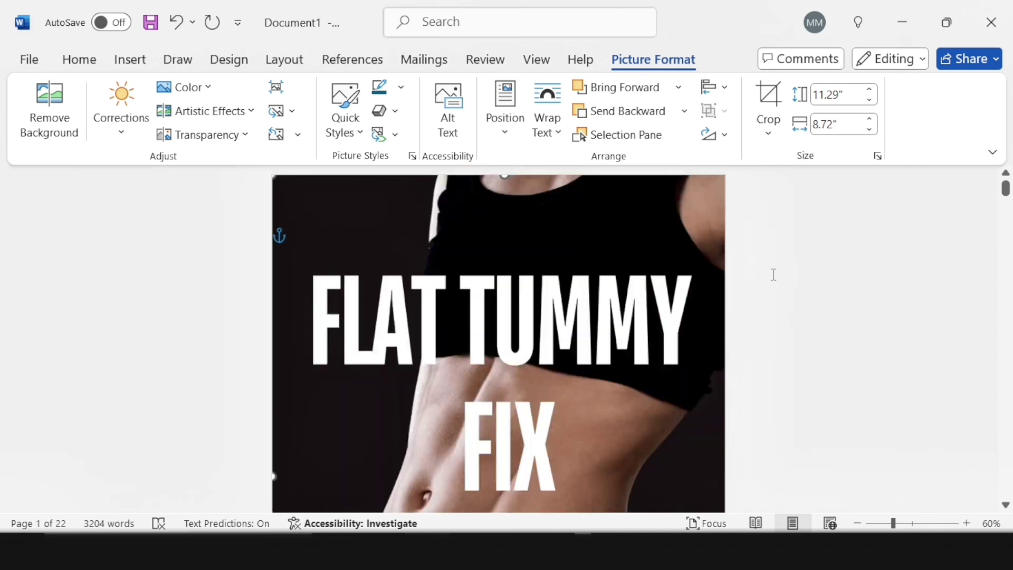
ctrl+scroll(773, 273, down, 2)
scroll(765, 287, down, 3)
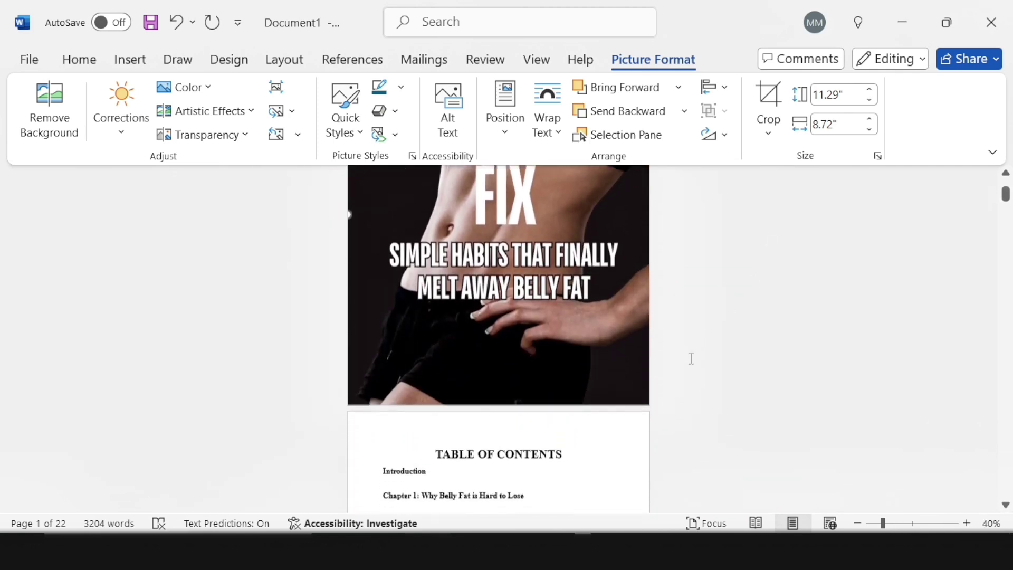
scroll(672, 375, down, 5)
mouse_move(1007, 208)
mouse_down()
mouse_move(1012, 520)
mouse_move(991, 226)
mouse_move(1002, 220)
mouse_up()
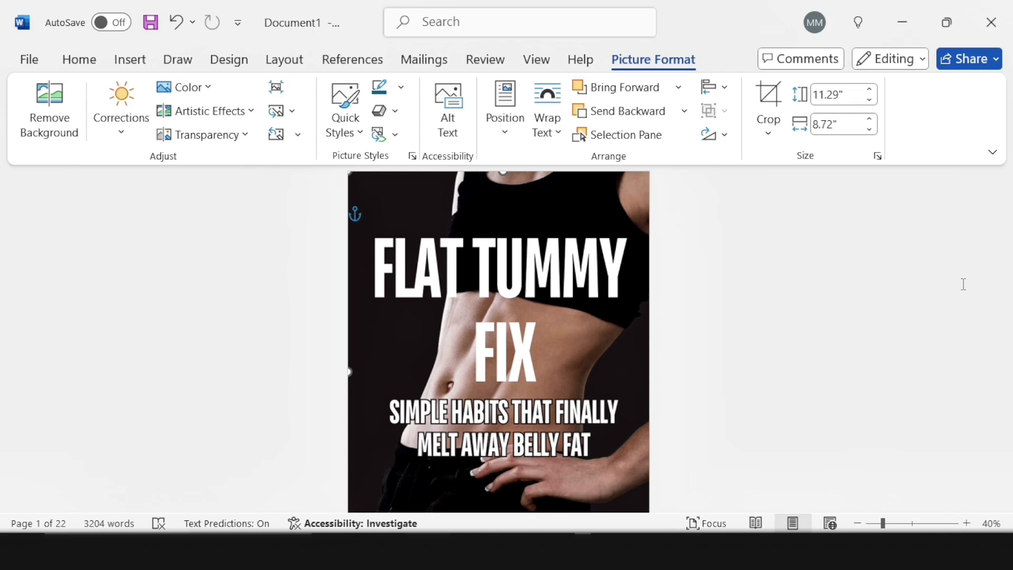
scroll(317, 316, down, 3)
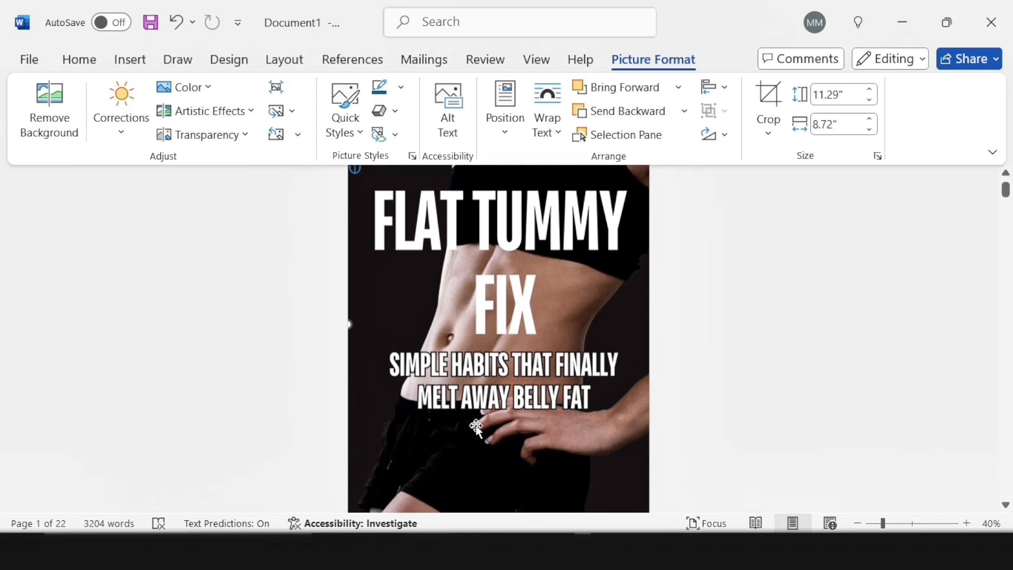
Step: Save the e-book as a PDF named Flat tummy ebook in the Documents folder and look through the published PDF
click(29, 59)
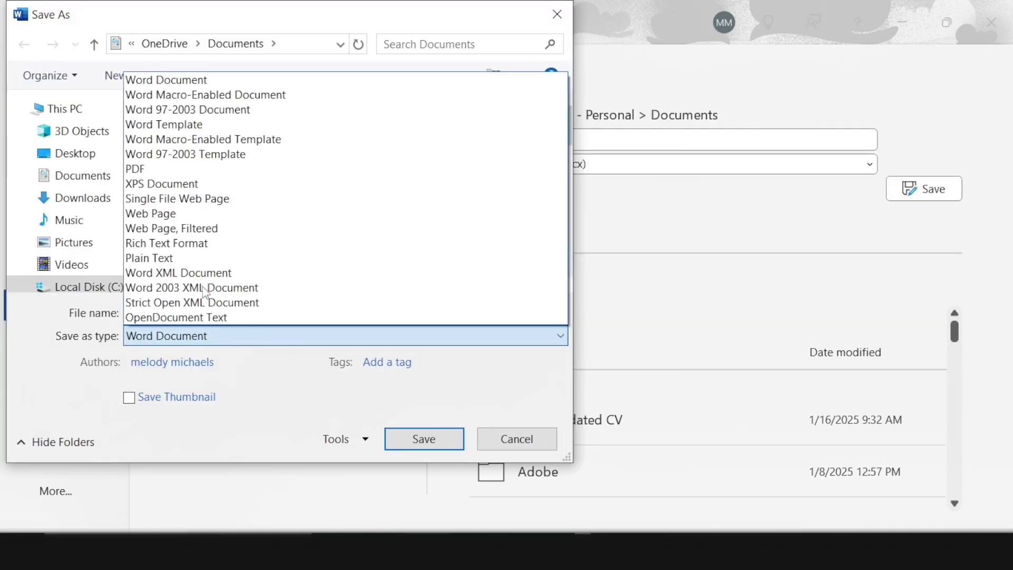
click(179, 169)
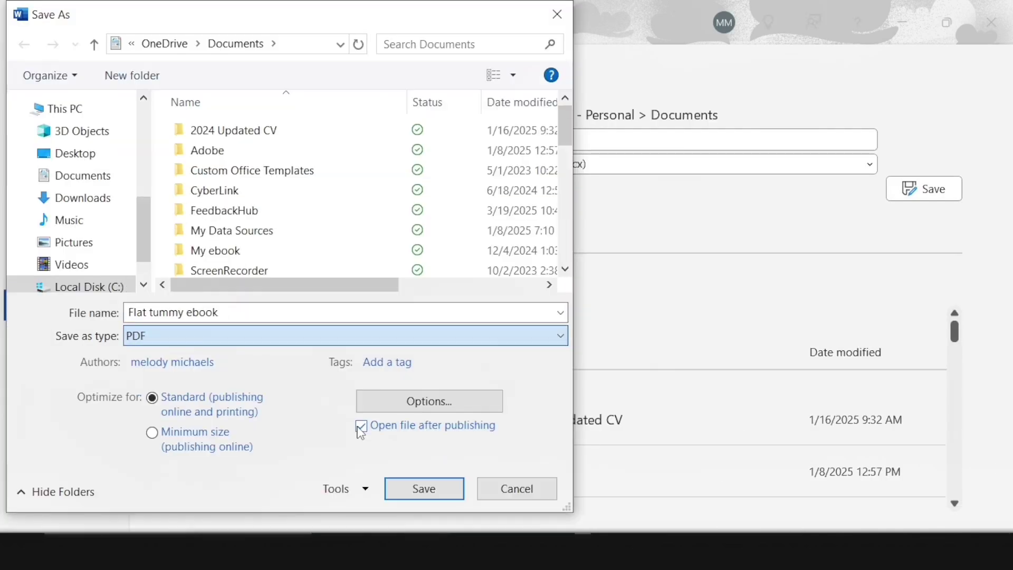
click(423, 490)
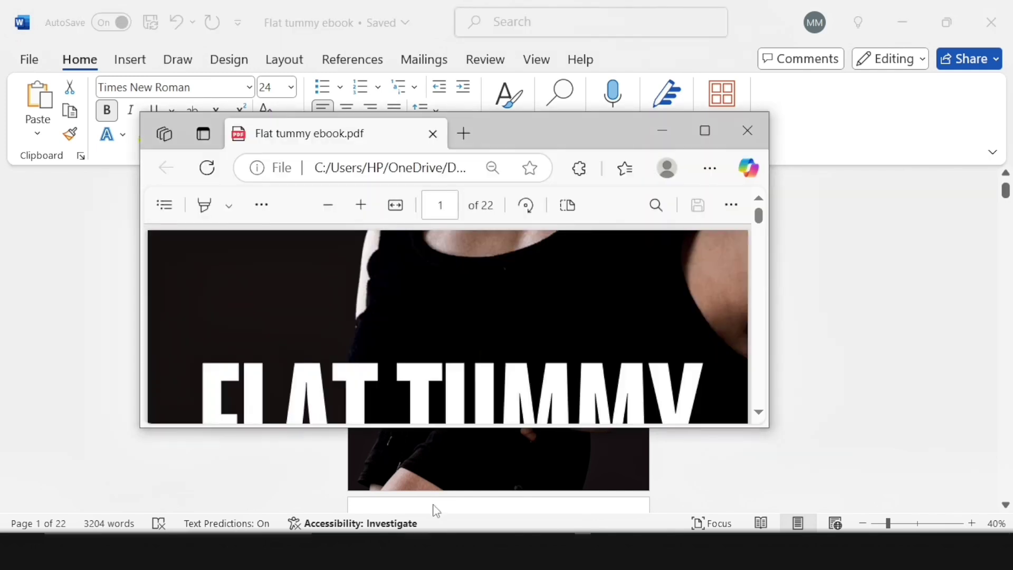
click(708, 135)
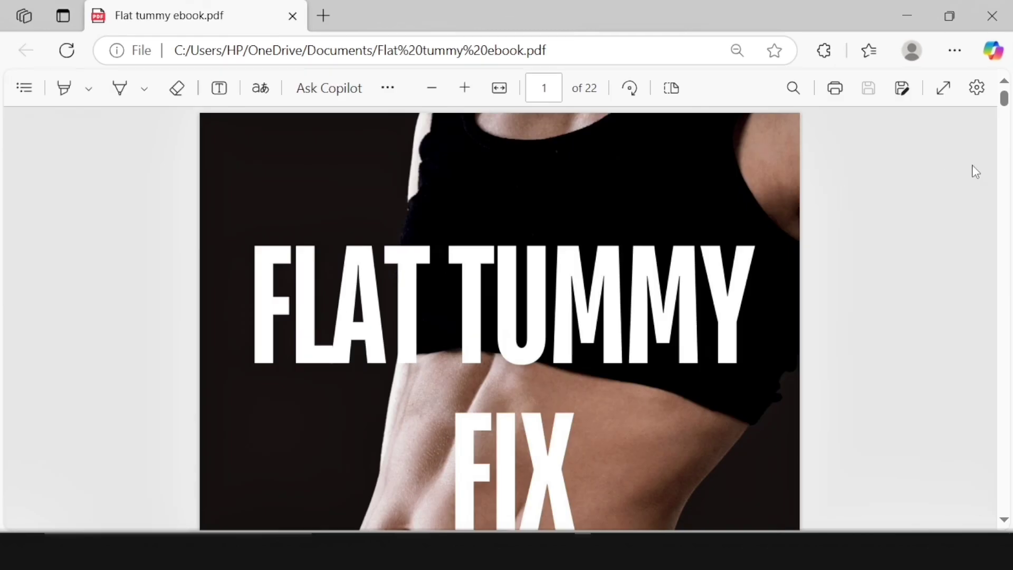
drag(1005, 111, 1008, 295)
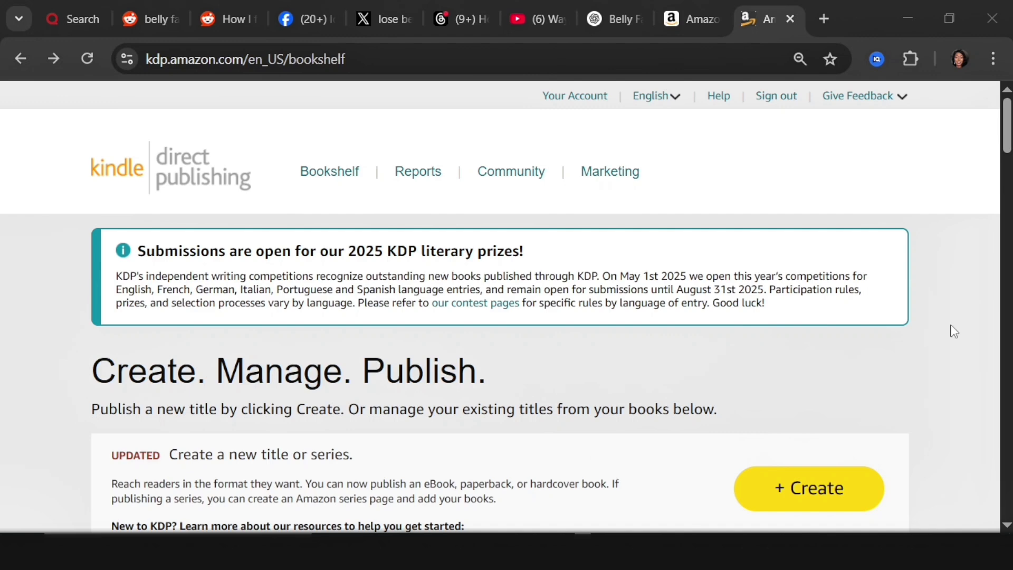
Step: Switch to the Kindle Direct Publishing bookshelf in the browser and start creating a new Kindle eBook
scroll(903, 432, down, 2)
click(826, 369)
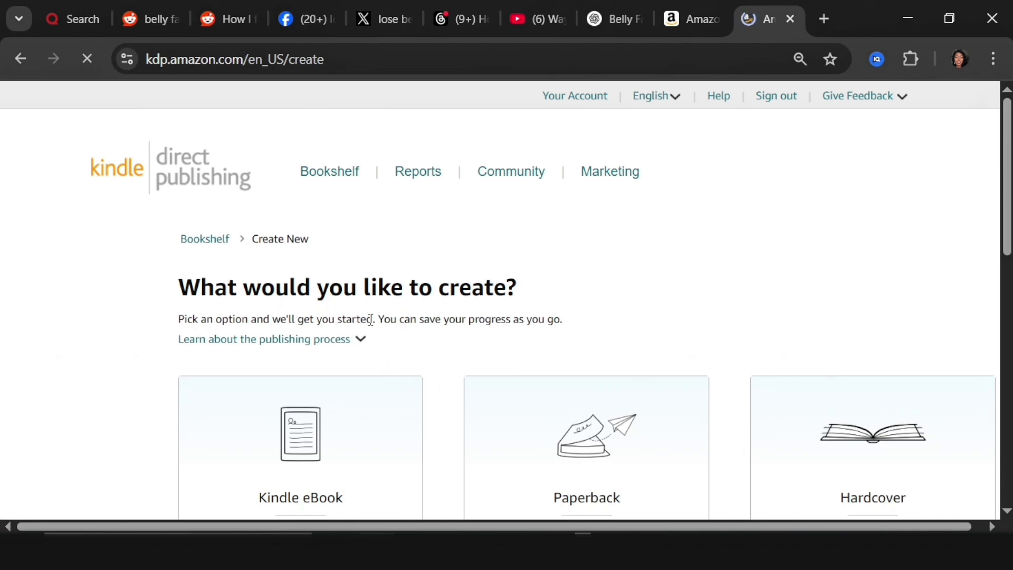
scroll(367, 319, down, 4)
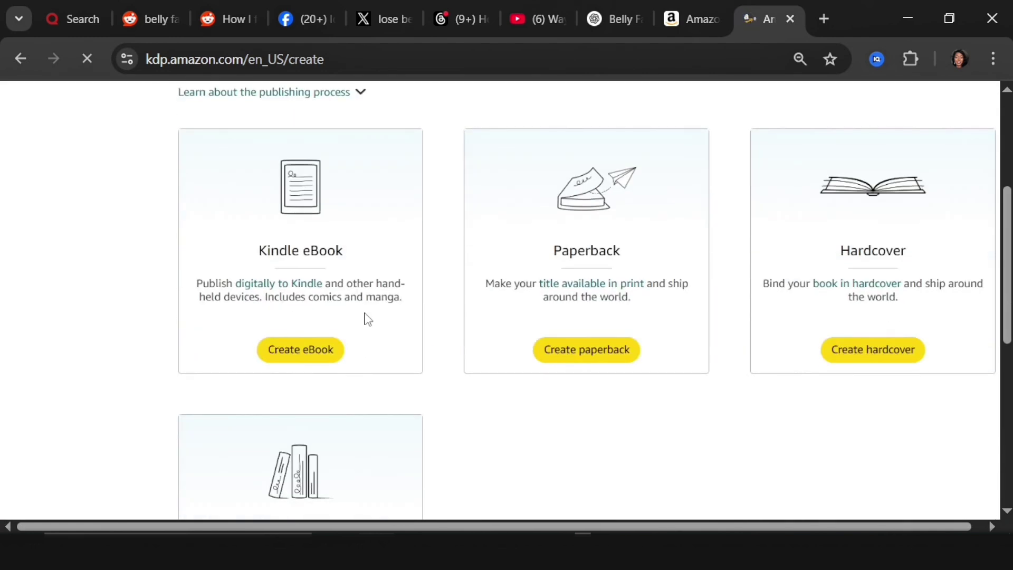
click(309, 352)
Step: Enter the book title Flat Tummy Fix and the subtitle Simple Habits that Finally Melt away Belly Fat
scroll(309, 344, down, 5)
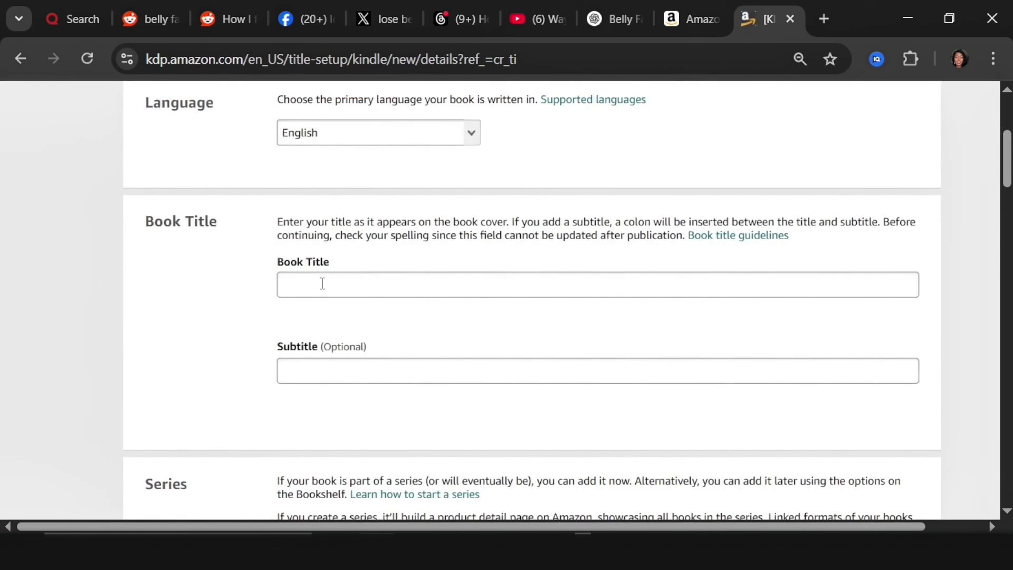
click(321, 283)
text(Flat Tummy Fix)
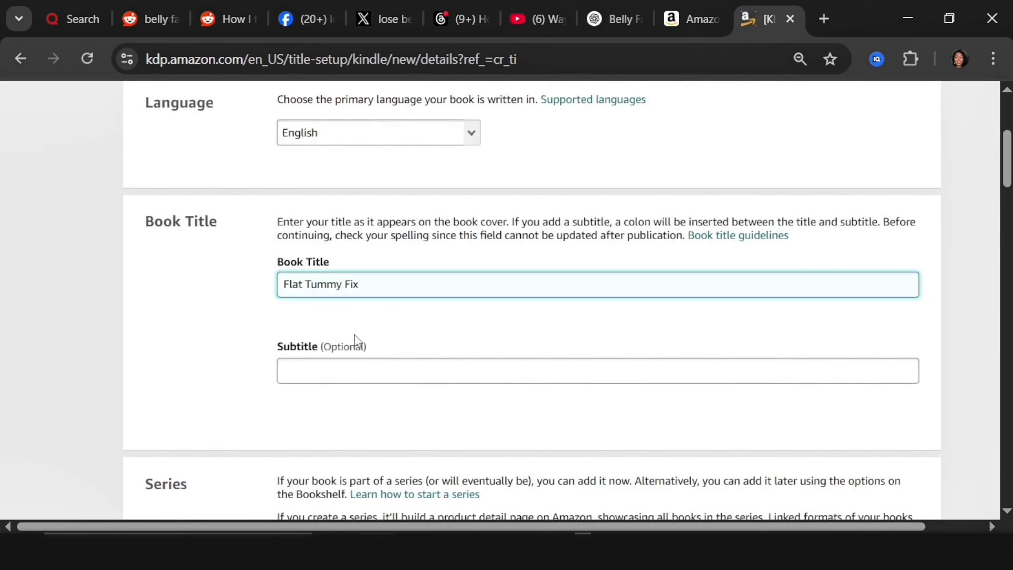
click(337, 370)
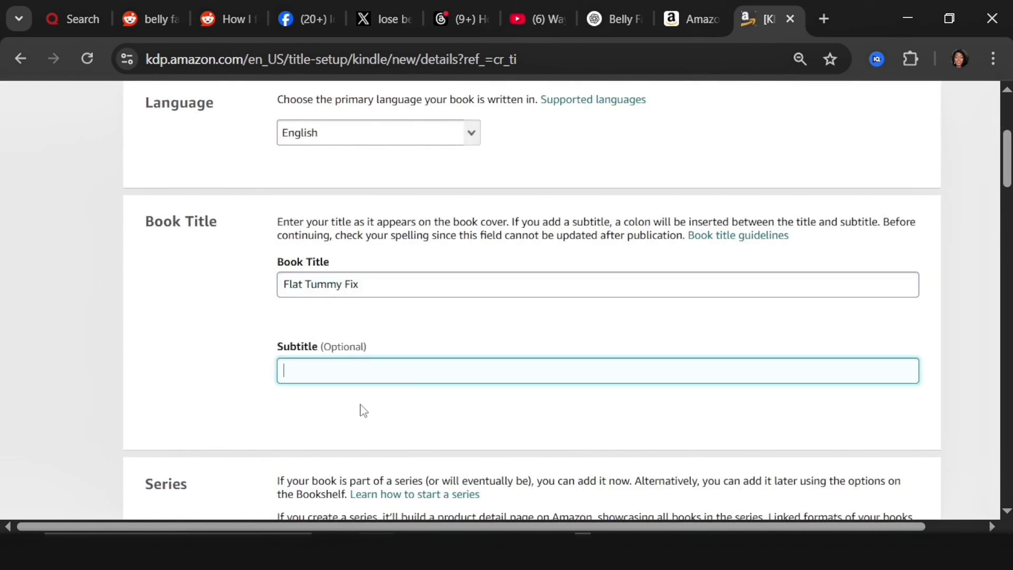
key(alt+Tab)
scroll(691, 338, down, 2)
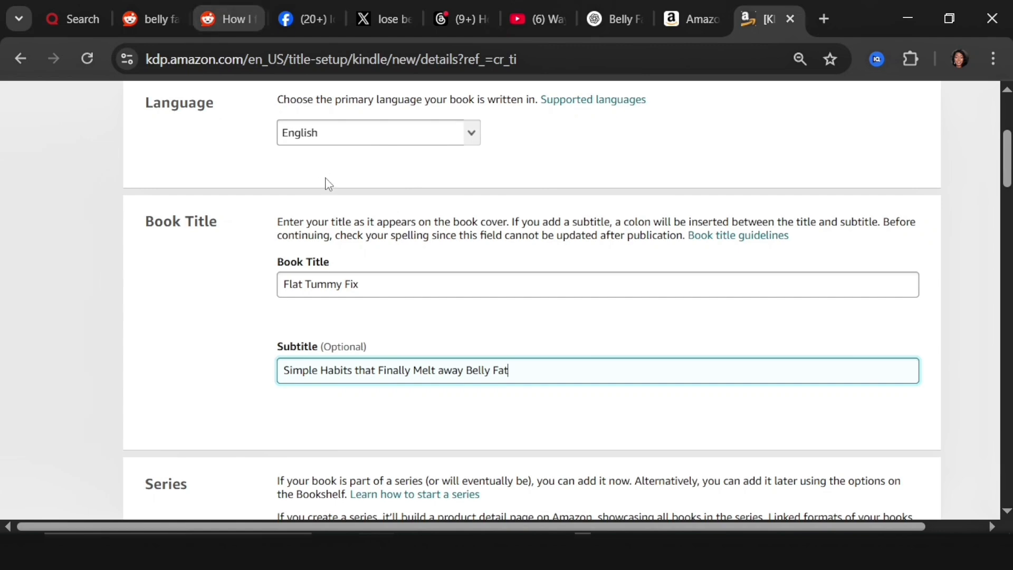
Step: Enter the primary author with TFI as first name and Creations as last name, leaving series and edition number blank
scroll(369, 273, down, 6)
scroll(368, 273, up, 2)
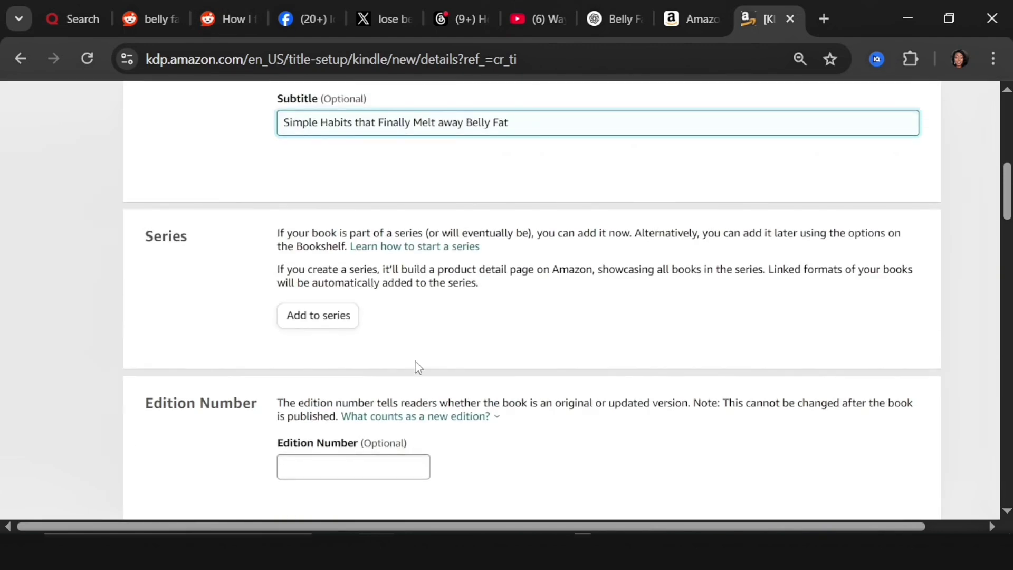
scroll(440, 358, down, 2)
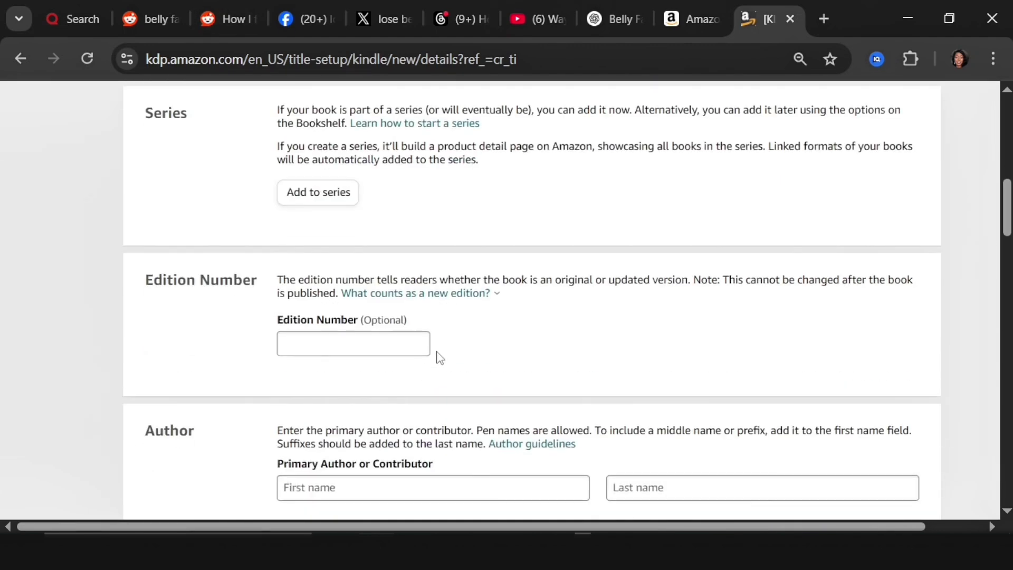
scroll(397, 343, down, 2)
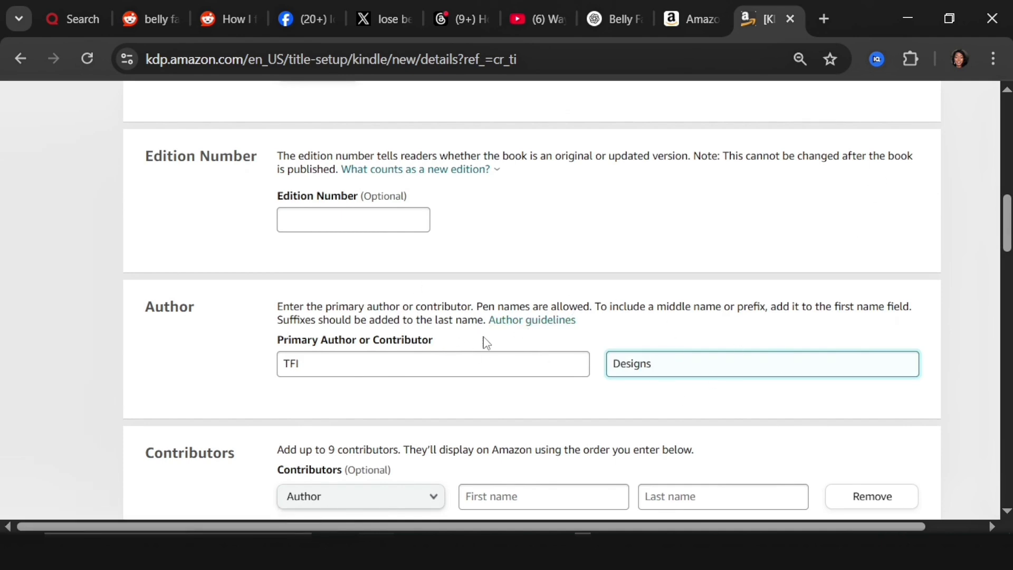
key(ctrl+a)
text(Creations)
scroll(405, 314, down, 5)
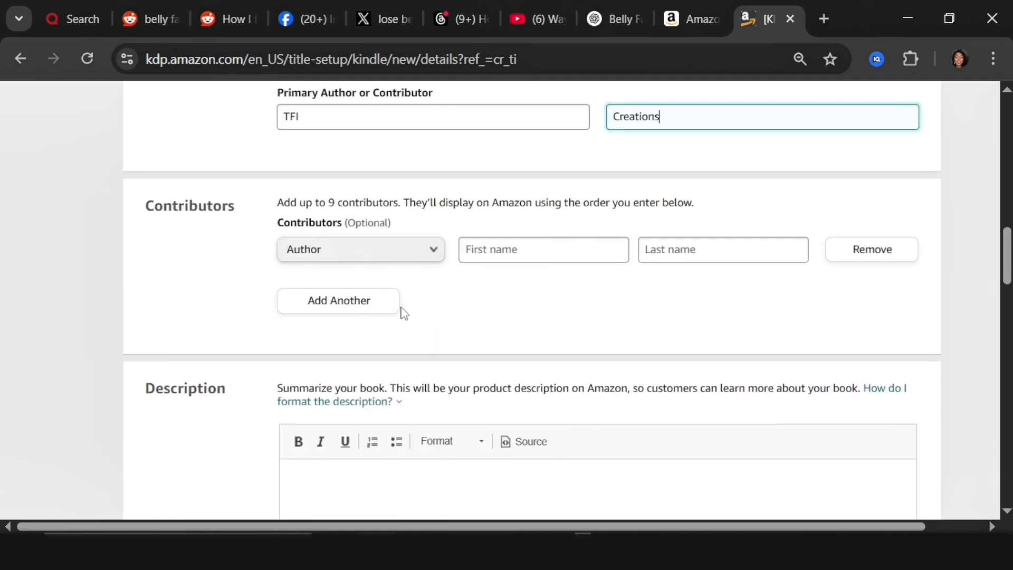
Step: Switch to ChatGPT and ask for a description to use when uploading the ebook for sale
scroll(502, 350, down, 5)
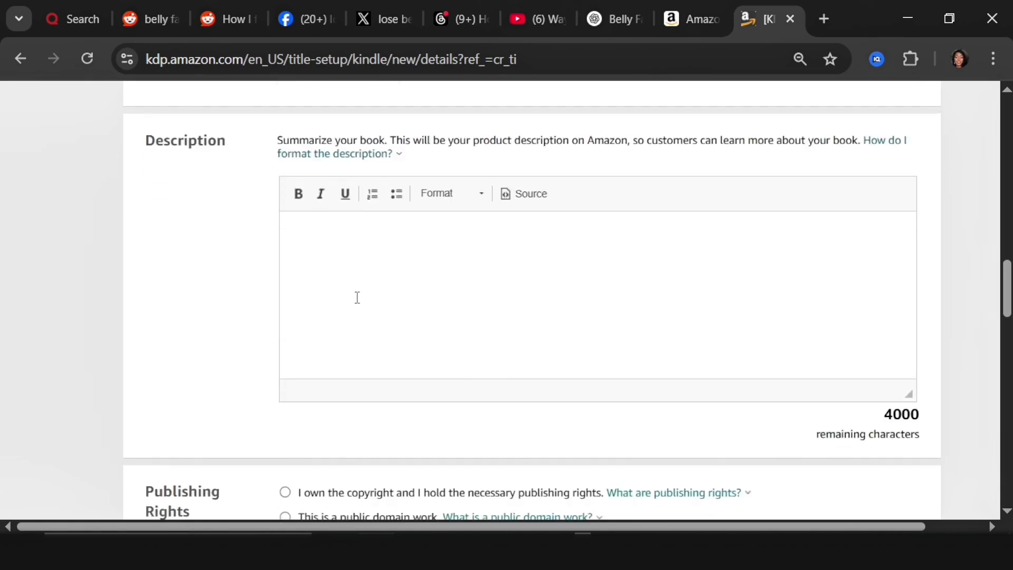
click(605, 20)
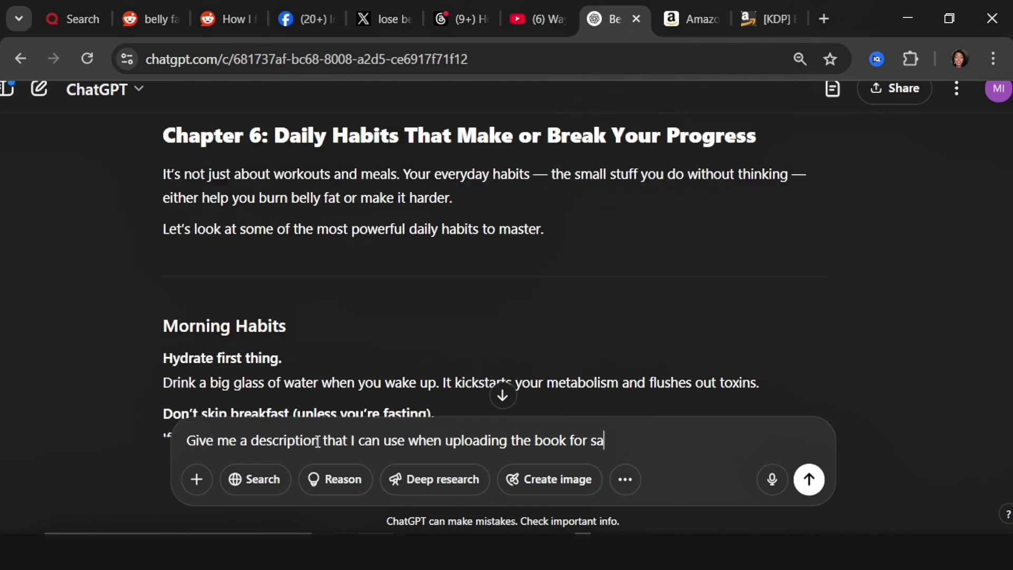
text(le)
click(539, 443)
text(e)
key(Return)
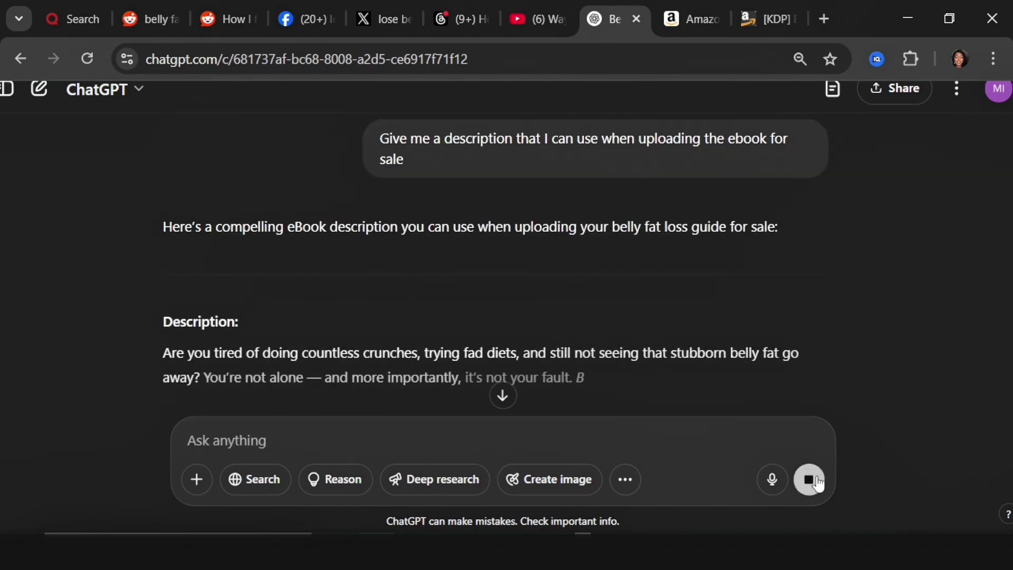
Step: Copy the generated description text from ChatGPT and paste it into the book's Description on the KDP details page
scroll(374, 297, down, 2)
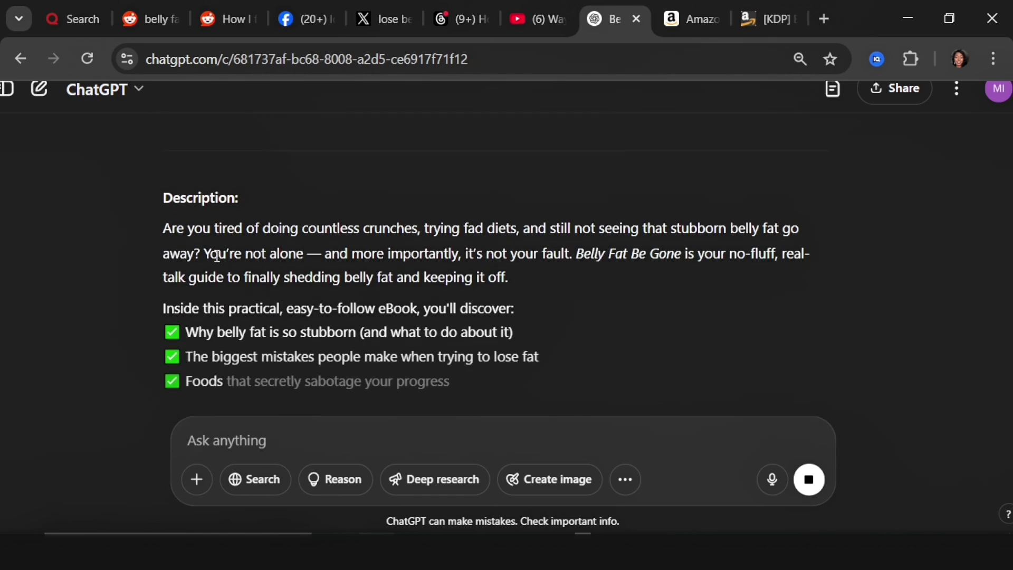
drag(161, 231, 669, 364)
key(ctrl+c)
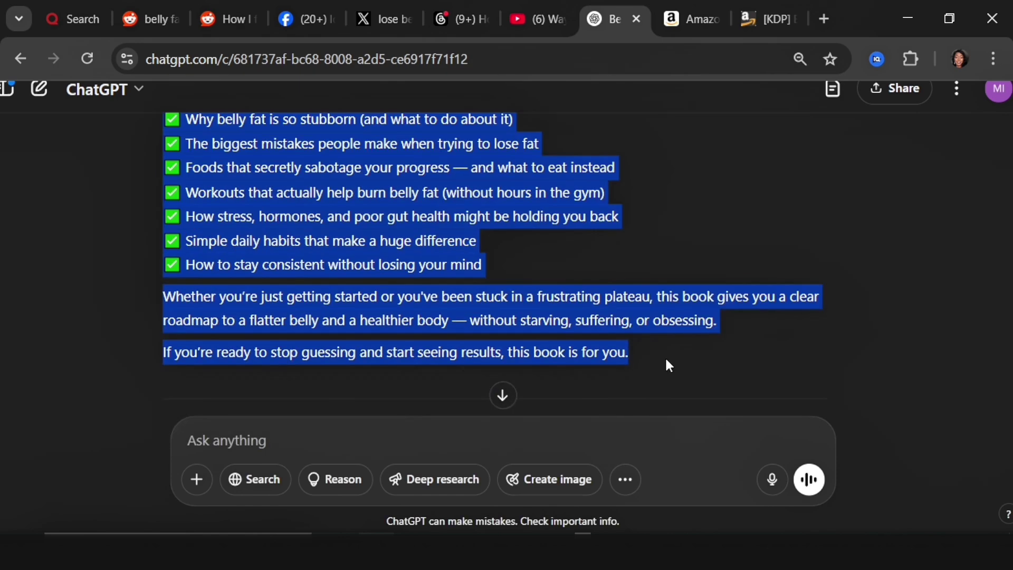
click(760, 19)
click(353, 223)
key(ctrl+v)
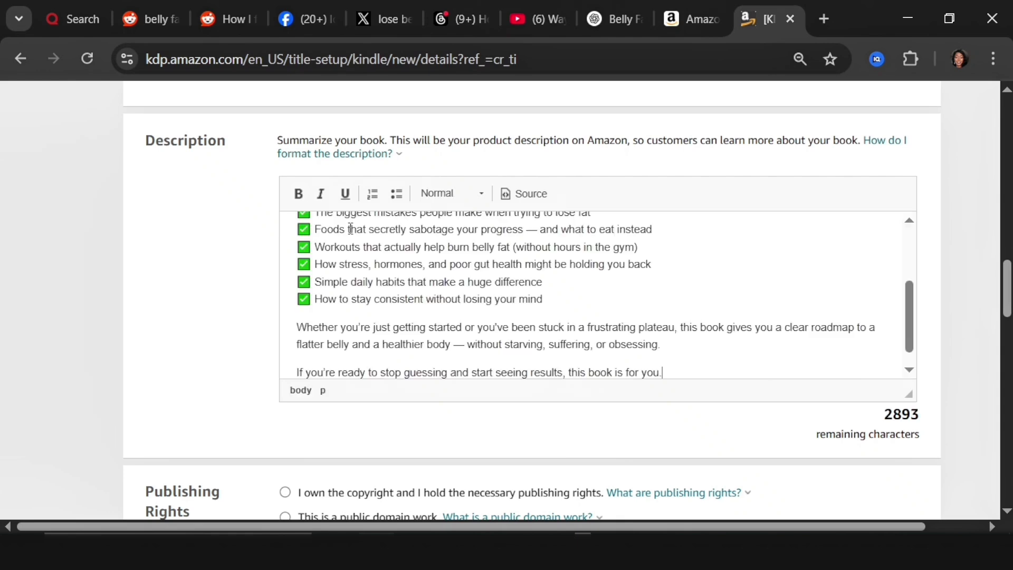
scroll(380, 285, up, 3)
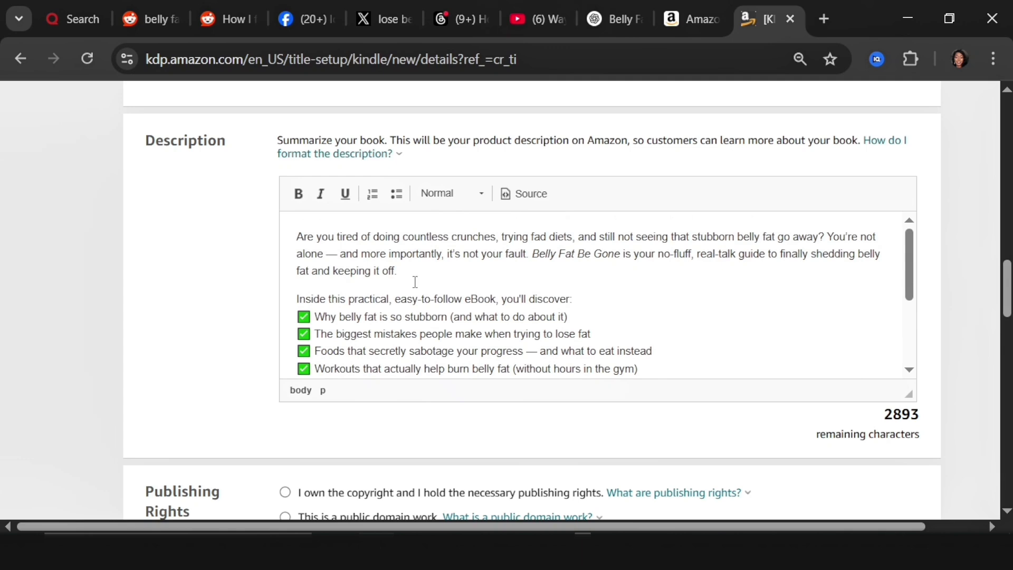
Step: Declare ownership of the copyright and publishing rights, and answer No to sexually explicit images or title
scroll(414, 283, down, 7)
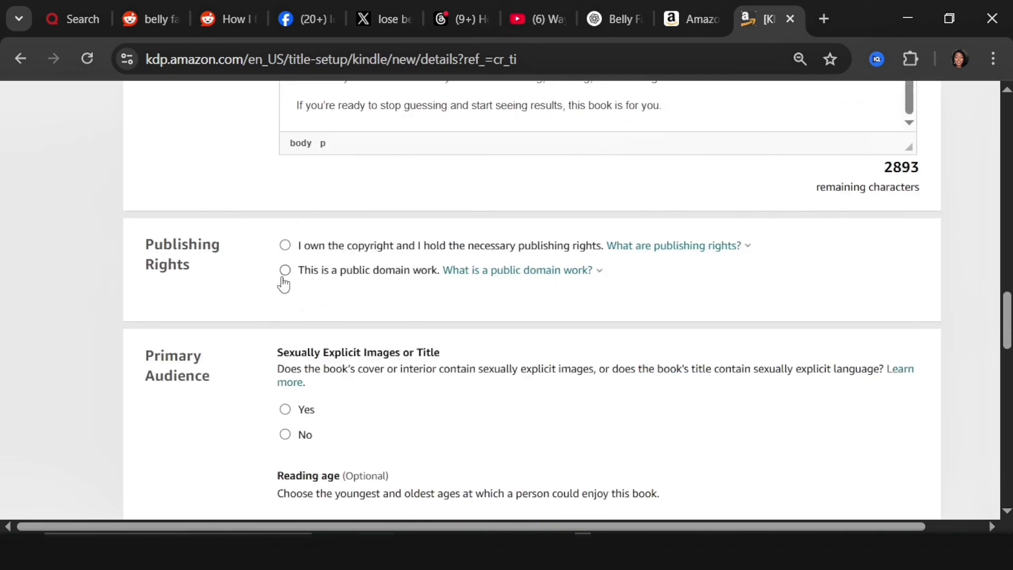
click(285, 245)
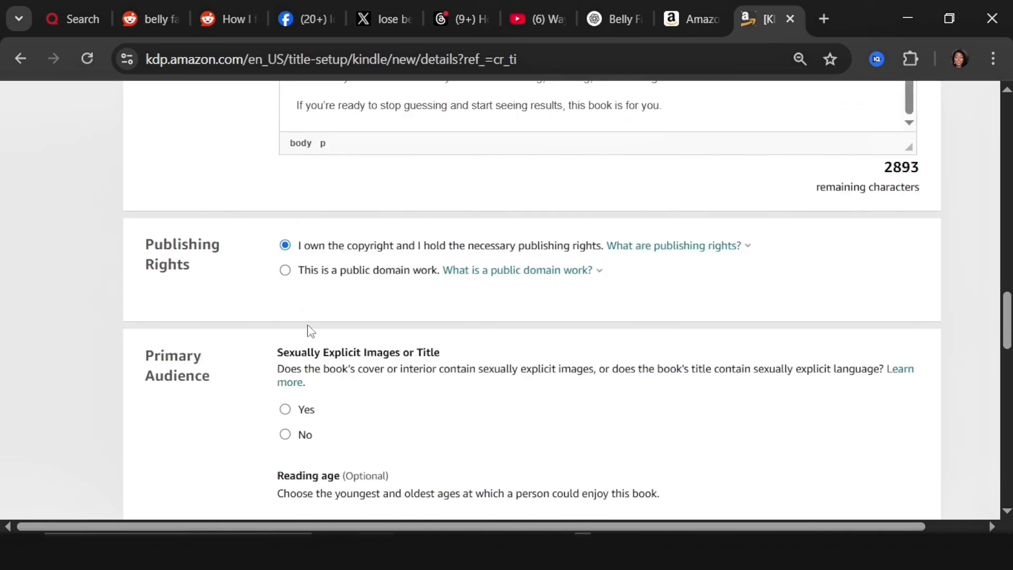
click(285, 435)
Step: Set the minimum reading age to 18+
scroll(287, 443, down, 5)
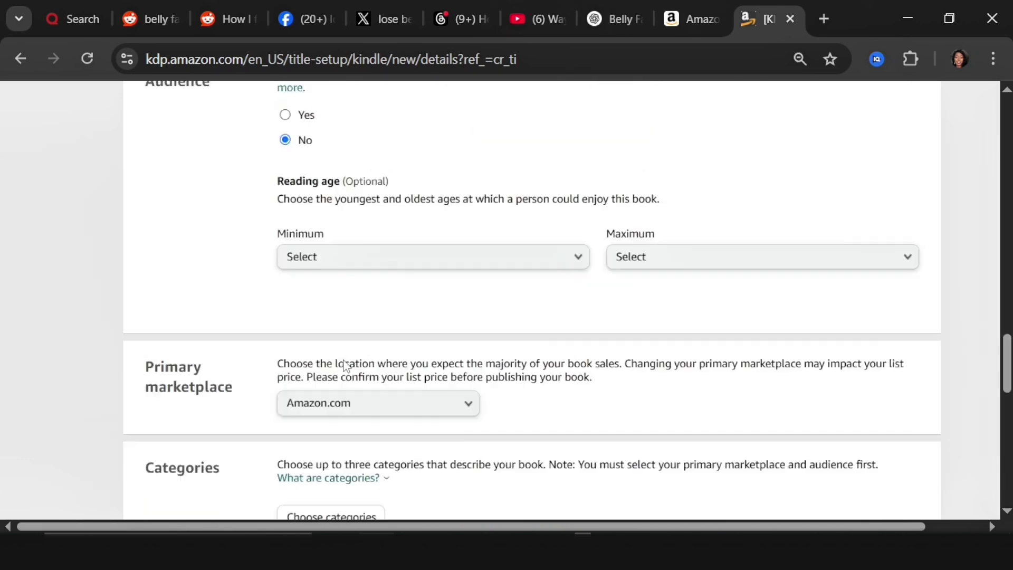
scroll(370, 311, up, 1)
click(395, 316)
scroll(396, 346, down, 3)
click(396, 346)
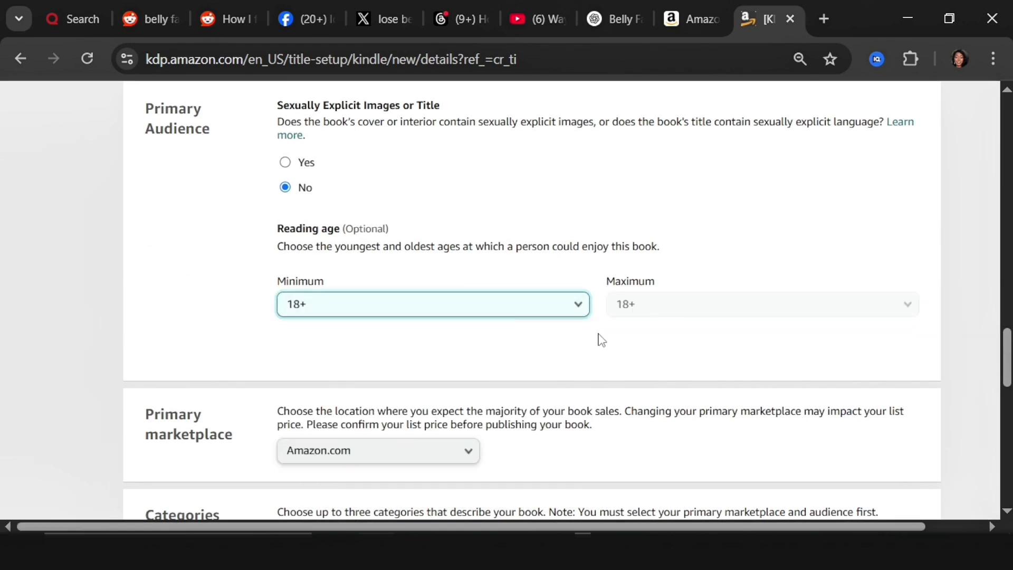
Step: Open the book's category selection and choose Health, Fitness & Dieting, subcategory Diets & Weight Loss, then Diets
scroll(328, 276, down, 2)
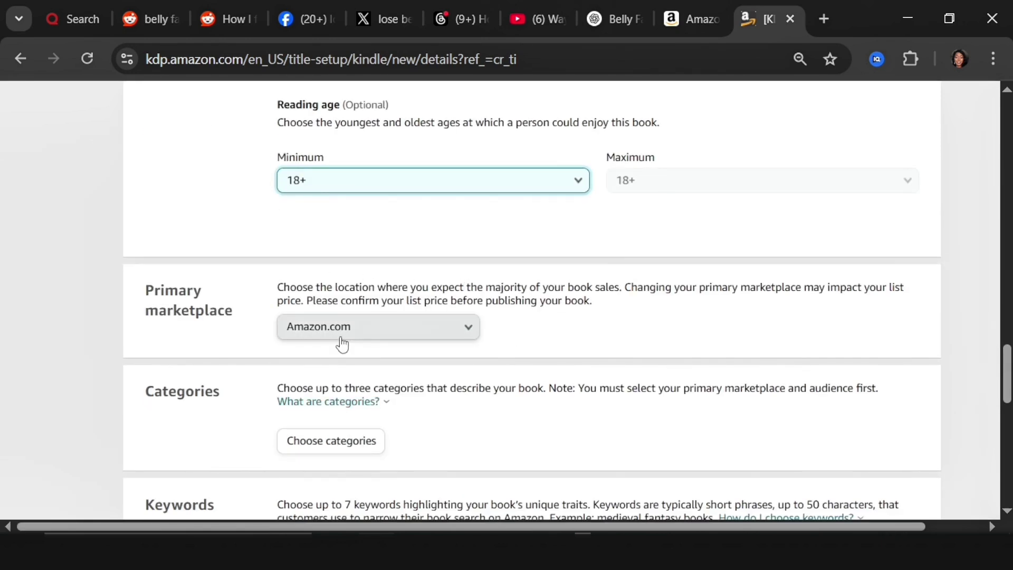
scroll(275, 404, down, 4)
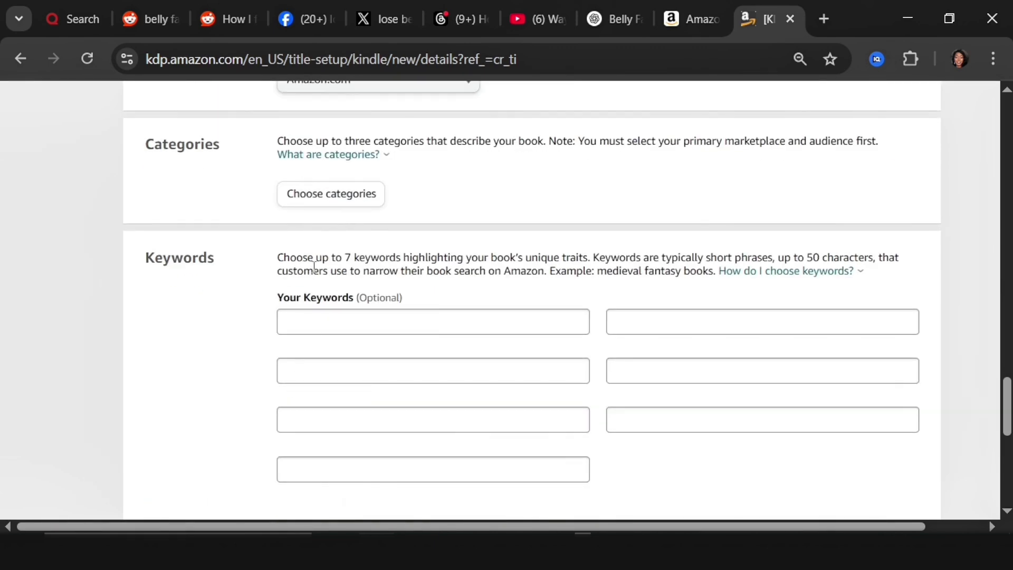
click(361, 198)
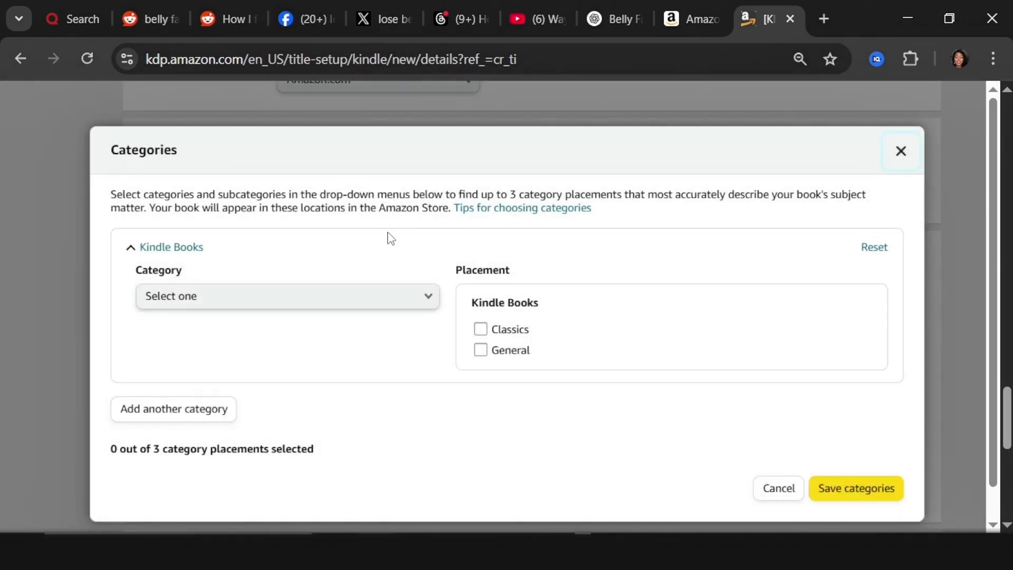
click(374, 315)
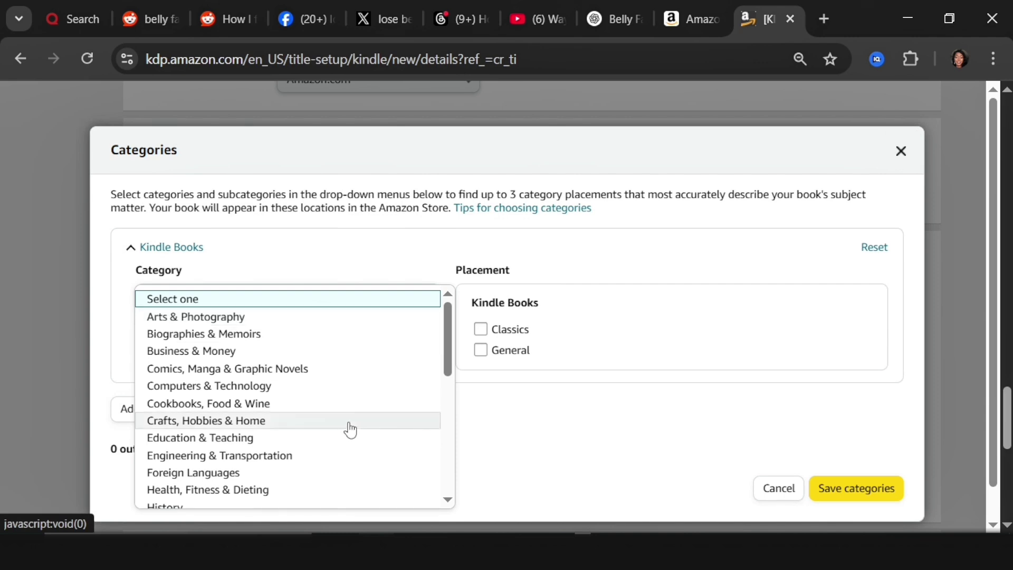
scroll(347, 427, down, 2)
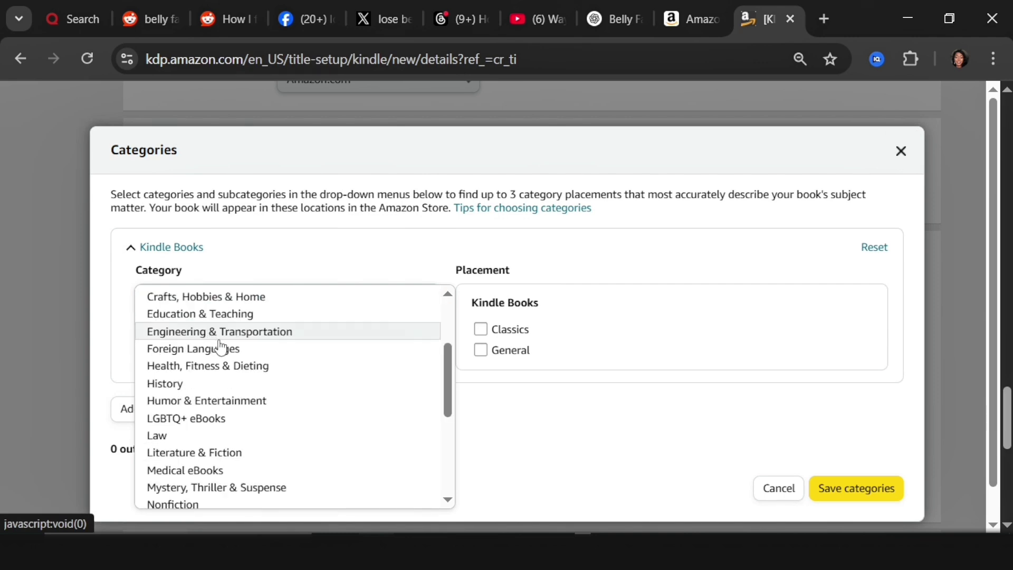
click(239, 368)
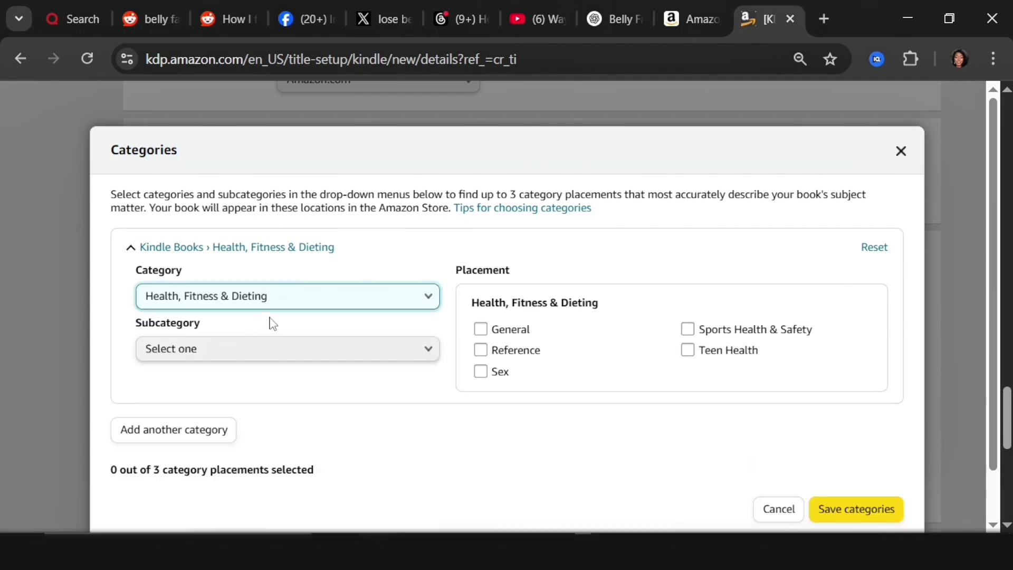
click(256, 354)
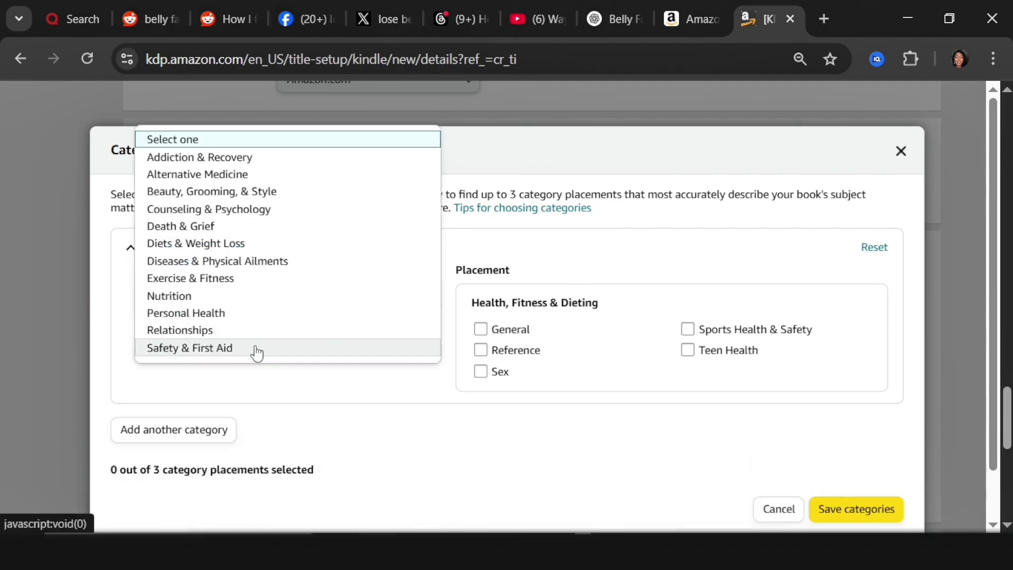
click(236, 246)
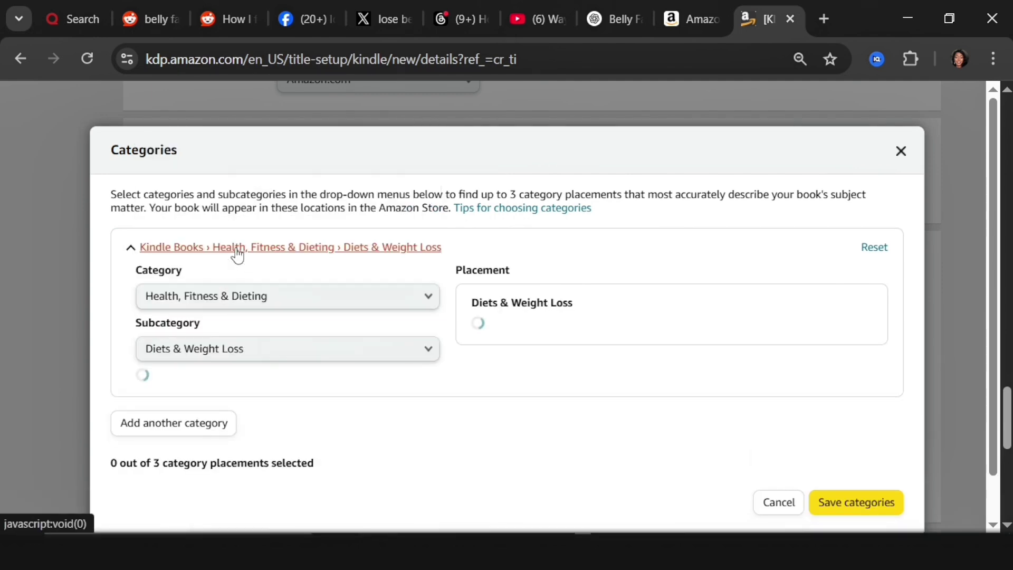
click(213, 404)
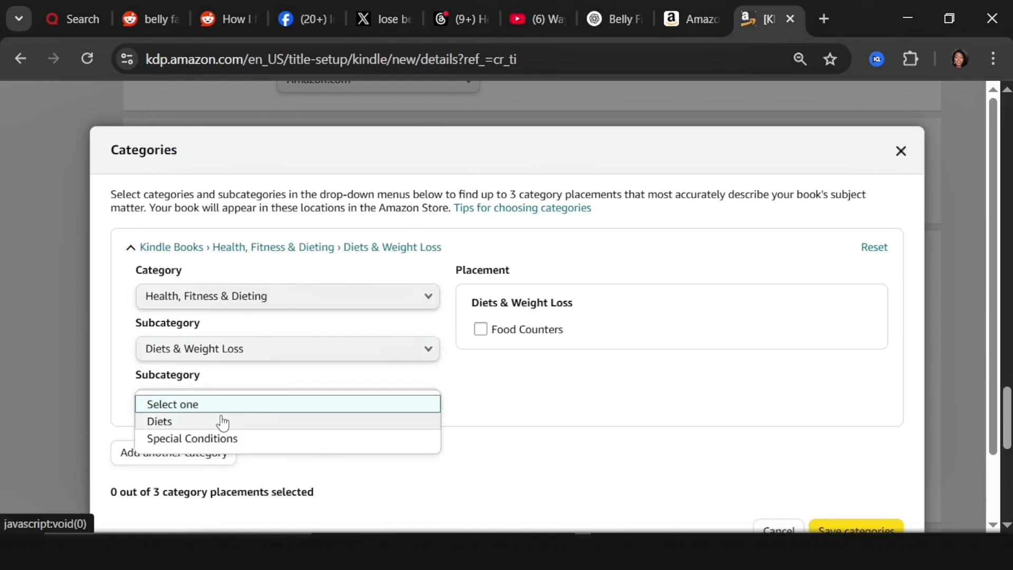
click(253, 421)
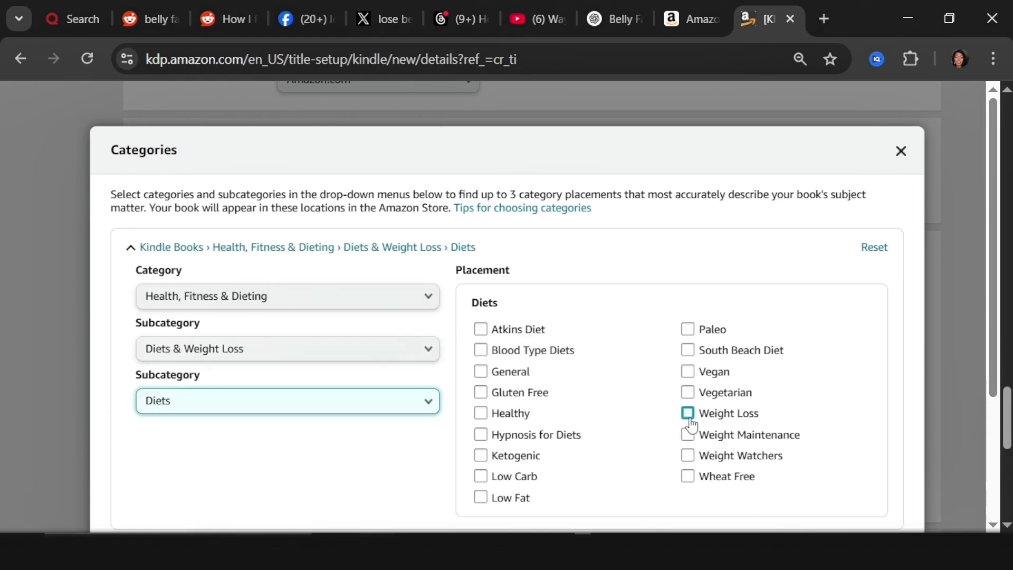
Step: Select the Weight Loss, Low Fat and Healthy placements under Diets and save the categories
click(689, 418)
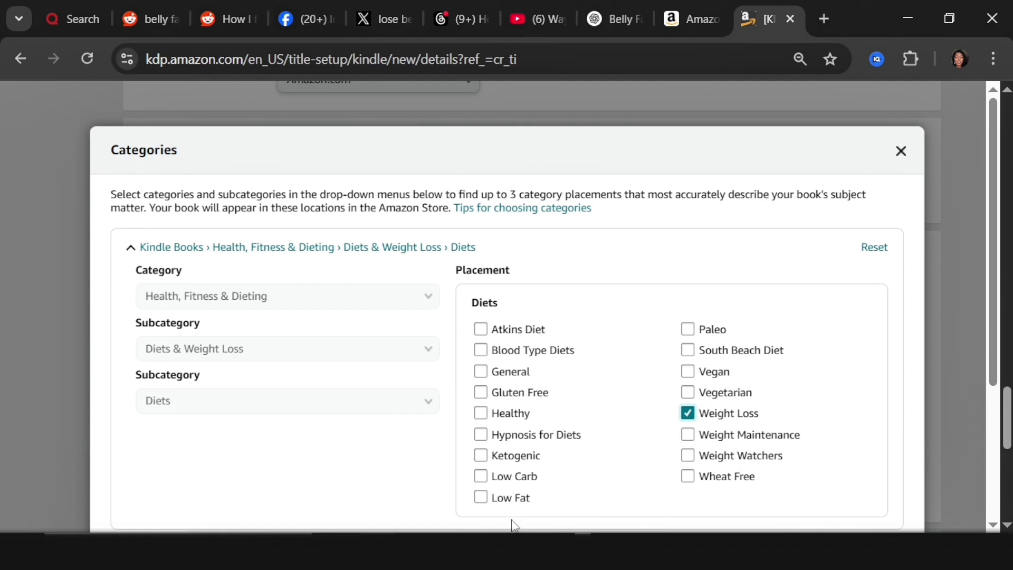
click(489, 505)
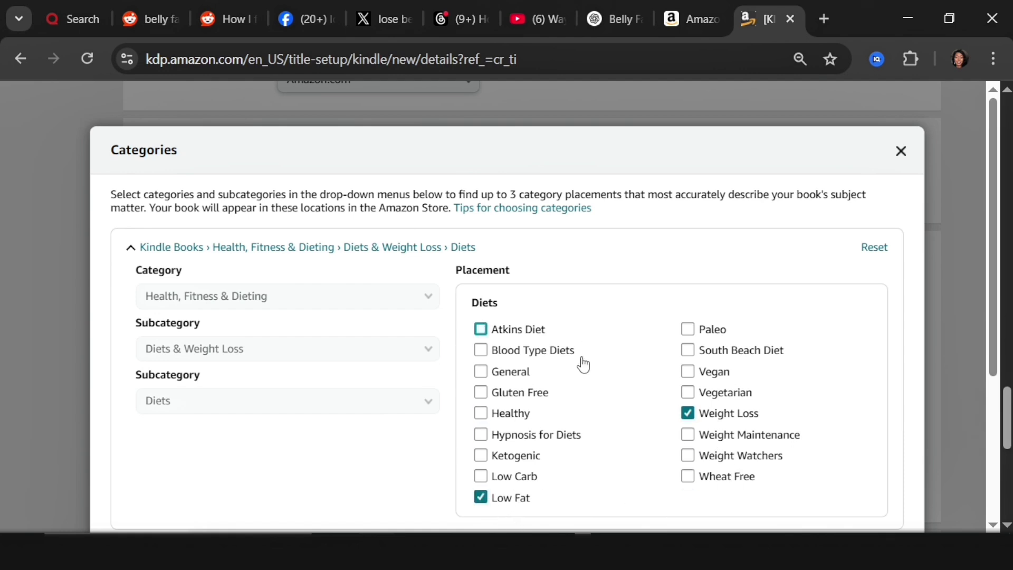
click(482, 415)
scroll(538, 290, down, 5)
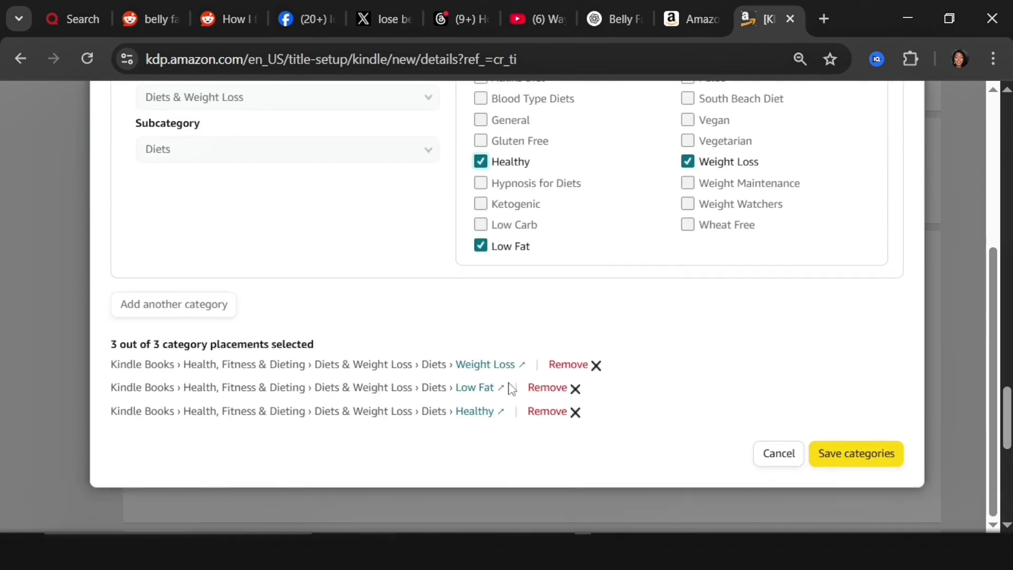
click(834, 457)
Step: Look up Amazon store search suggestions for "belly fat" as keyword ideas
scroll(405, 344, down, 3)
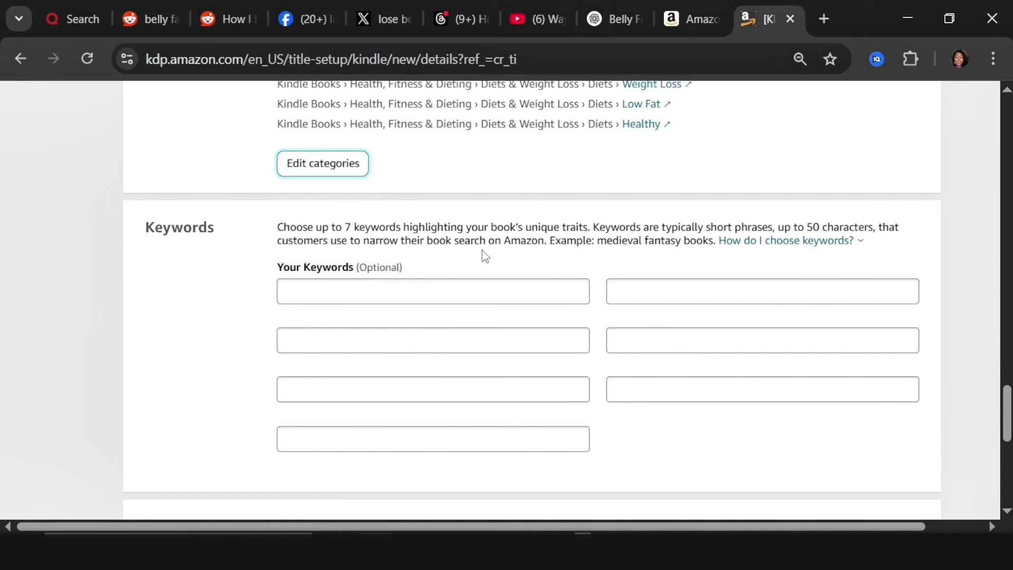
click(694, 21)
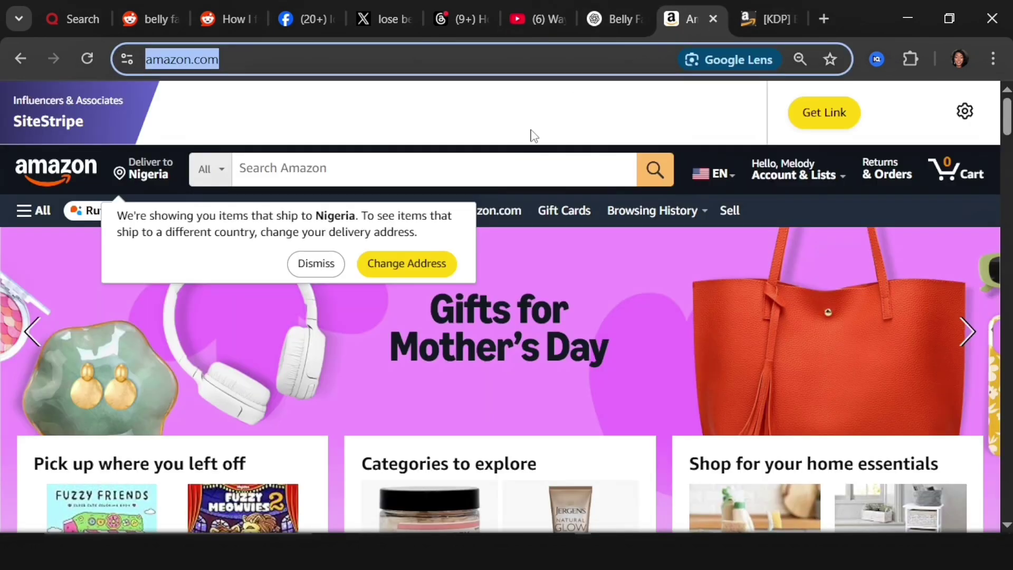
click(270, 169)
text(belly fat)
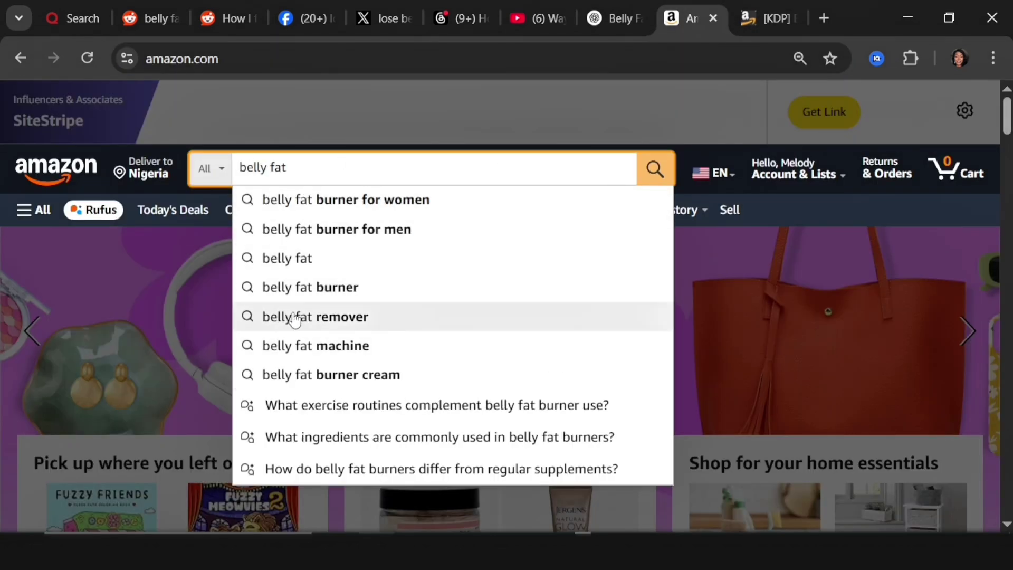
Step: Enter the KDP keywords belly fat, How to lose belly fat, Flat tummy, Flat tummy weightloss and flat belly
click(748, 19)
click(334, 344)
text(How to lose belly fat)
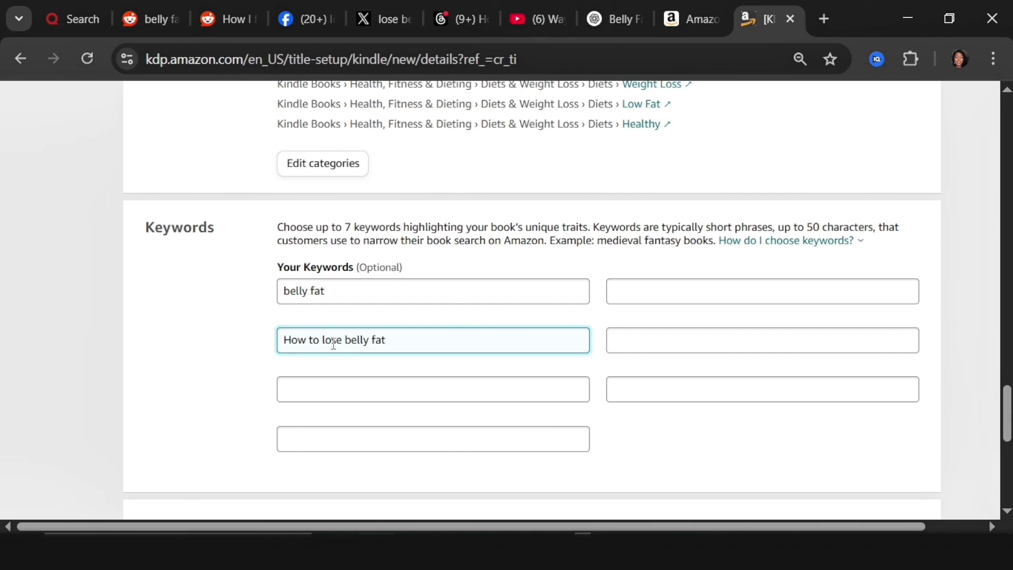
click(386, 391)
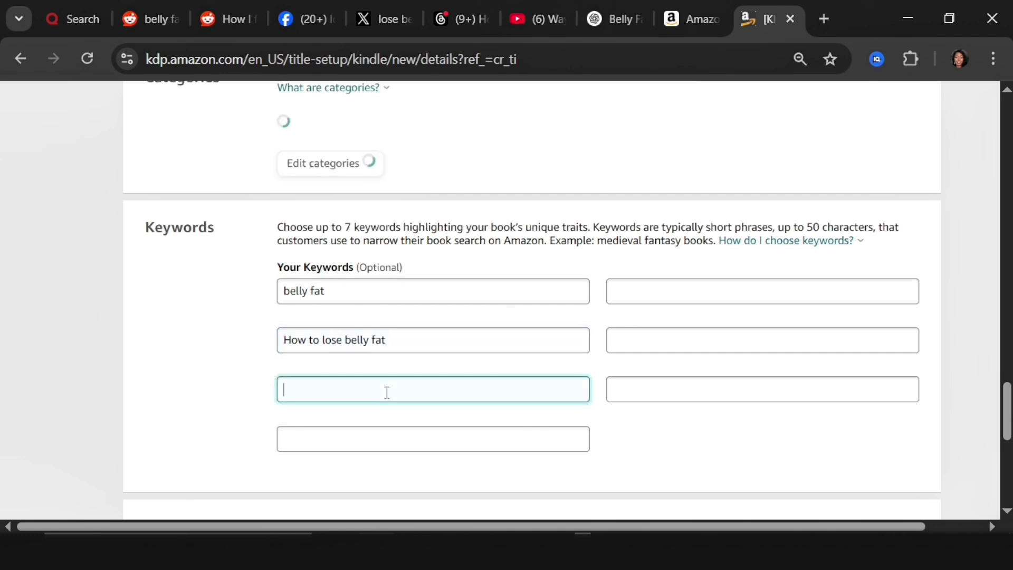
text(Flat)
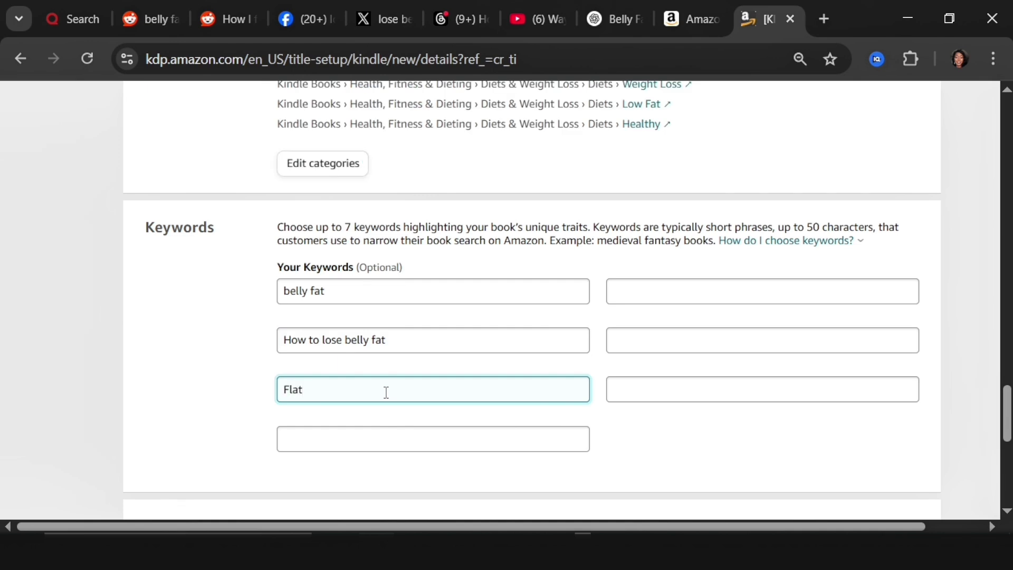
text( tummy)
click(345, 445)
text(F)
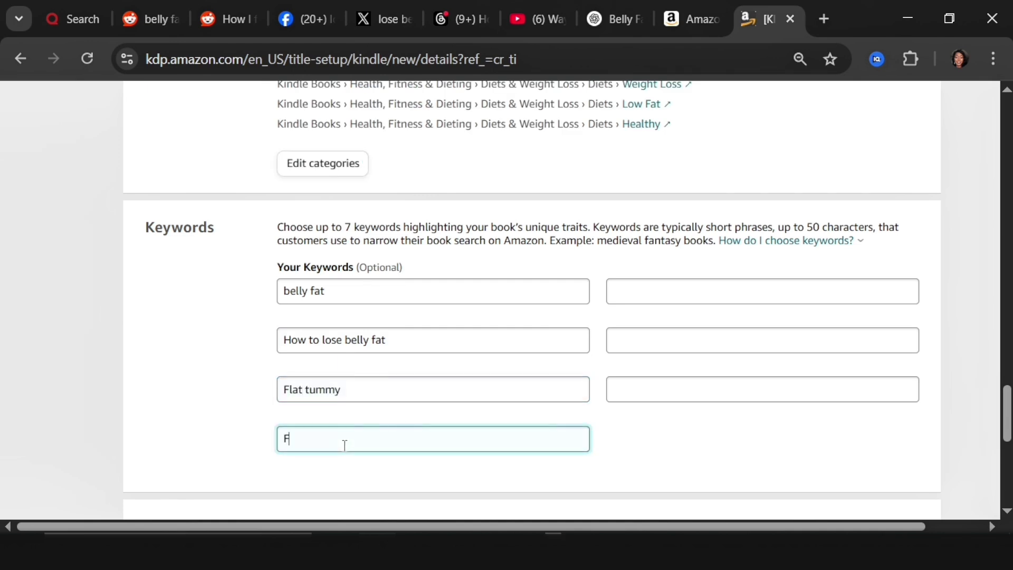
text(lat tummy weightloss)
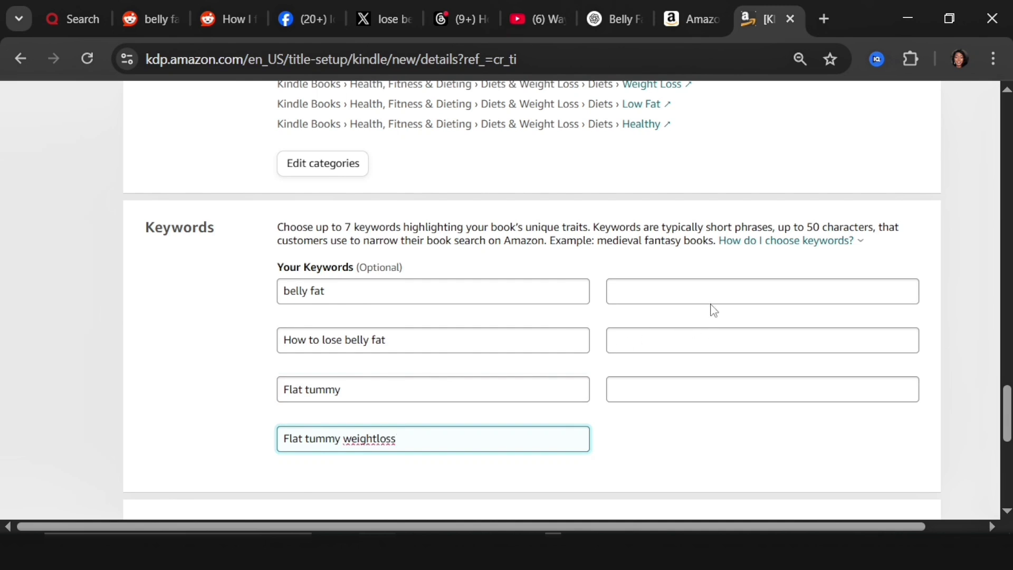
click(710, 290)
text(flat bell)
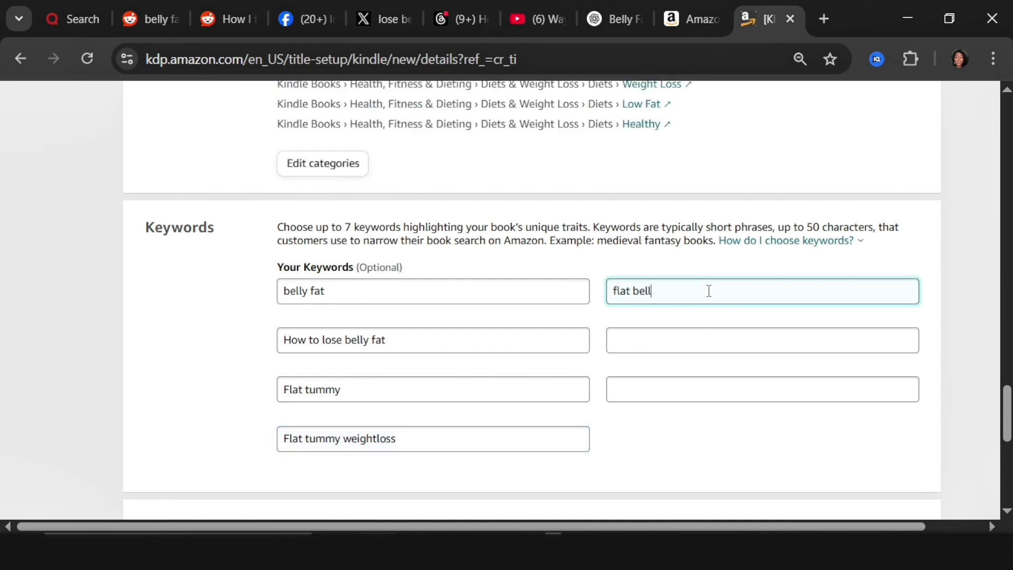
text(y)
Step: Look up Amazon store search suggestions for "how to lose bell" to find longer keyword phrases
key(ctrl+shift+Tab)
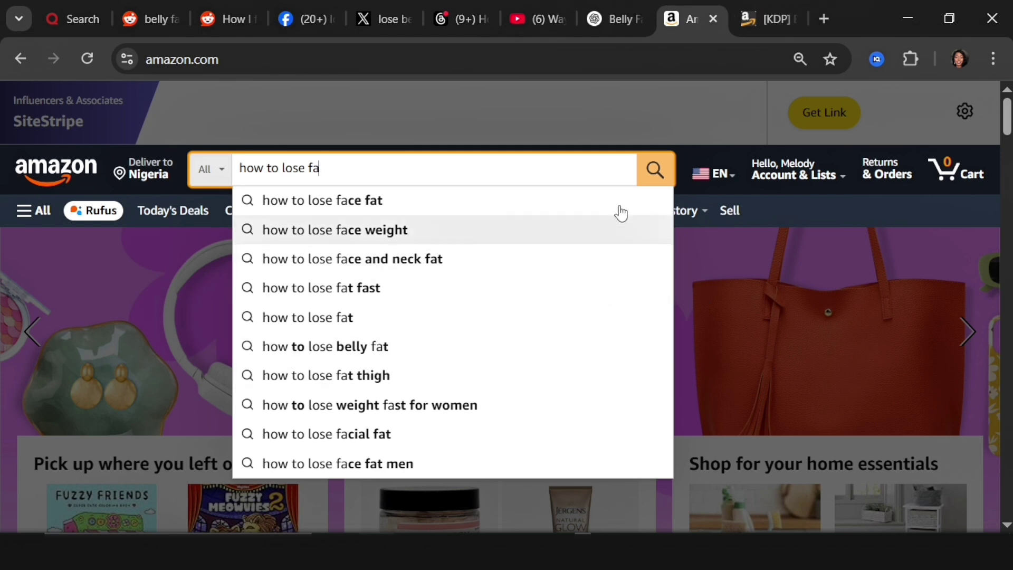
key(BackSpace)
key(BackSpace)
text(bell)
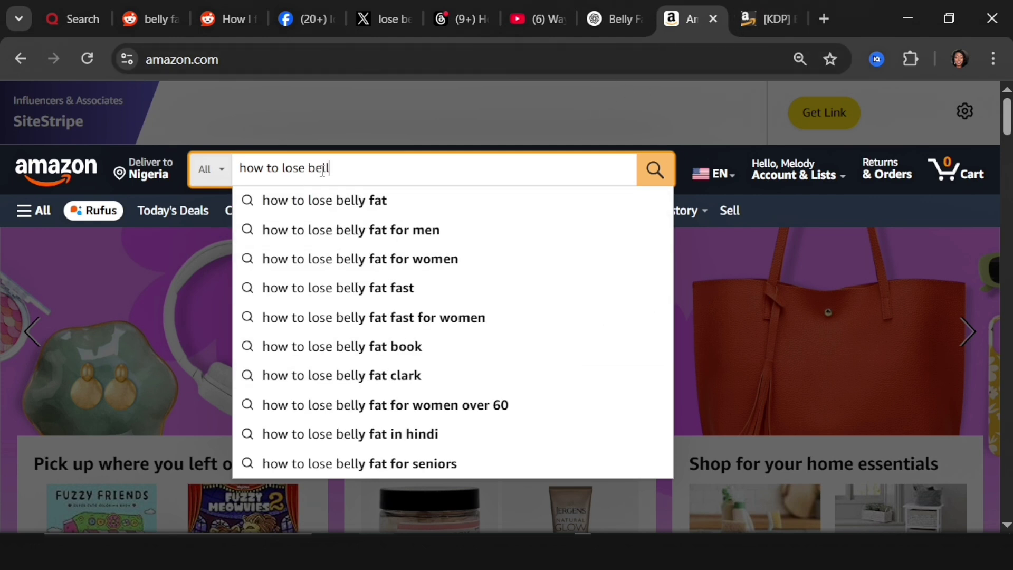
Step: Back on the KDP details page, replace the keyword "Lose stubborn fat" with "how to lose belly fat for men"
click(789, 15)
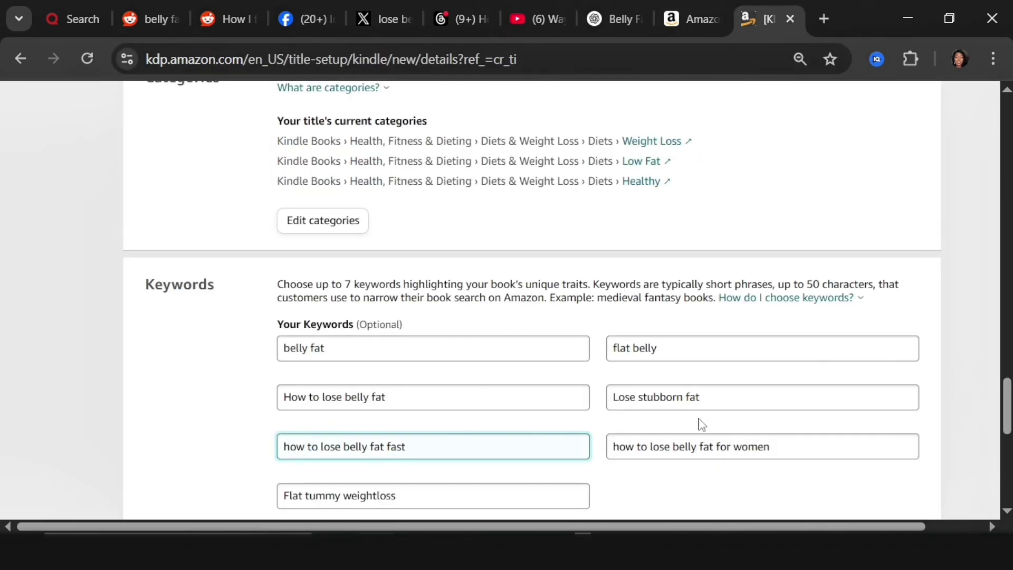
drag(779, 455, 549, 468)
key(ctrl+c)
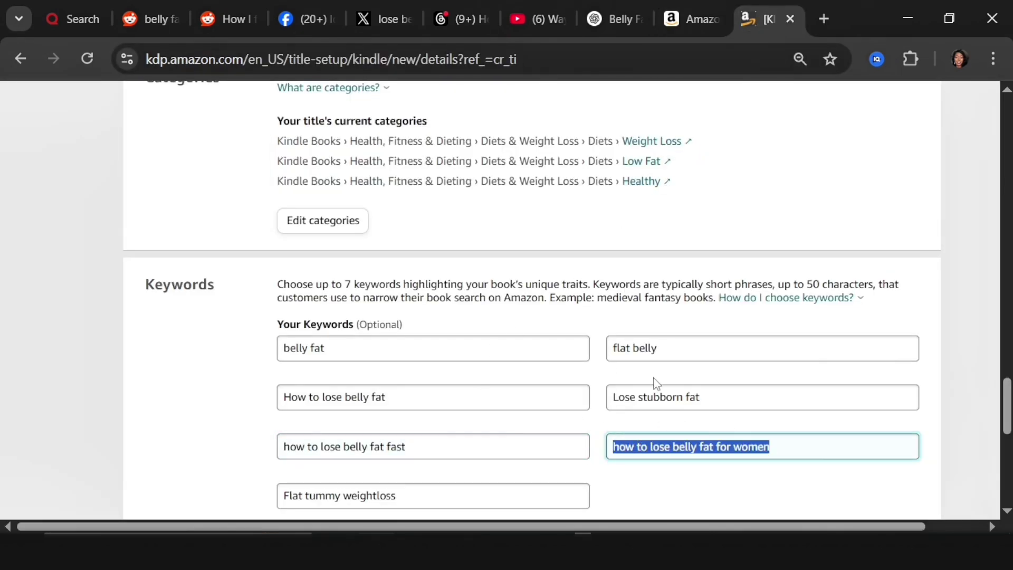
drag(719, 404, 589, 408)
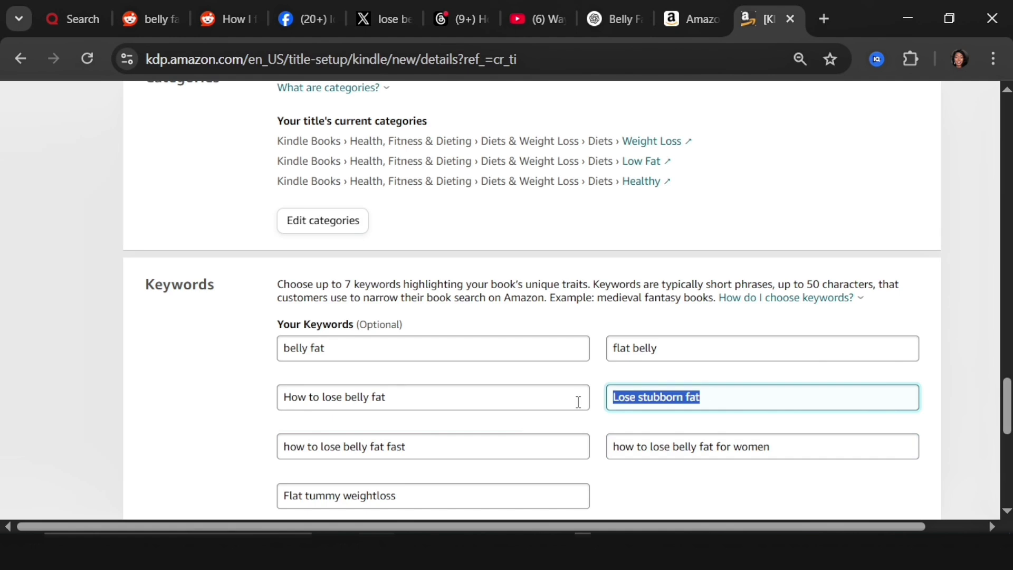
key(ctrl+v)
key(BackSpace)
key(BackSpace)
key(BackSpace)
key(BackSpace)
key(BackSpace)
text(men)
Step: Keep the immediate release option and save the eBook details to continue to the Content stage
scroll(569, 285, down, 5)
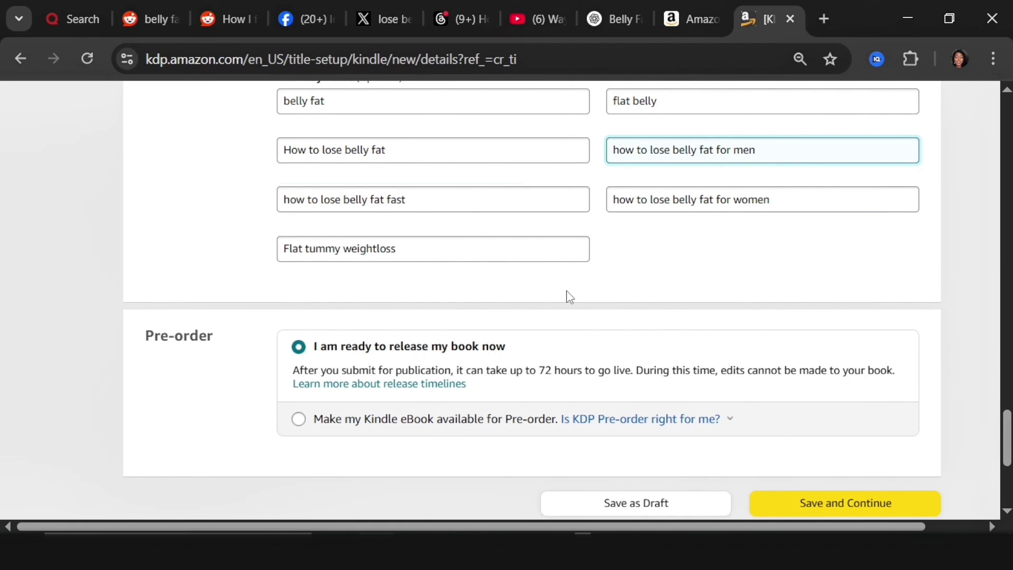
scroll(570, 297, down, 2)
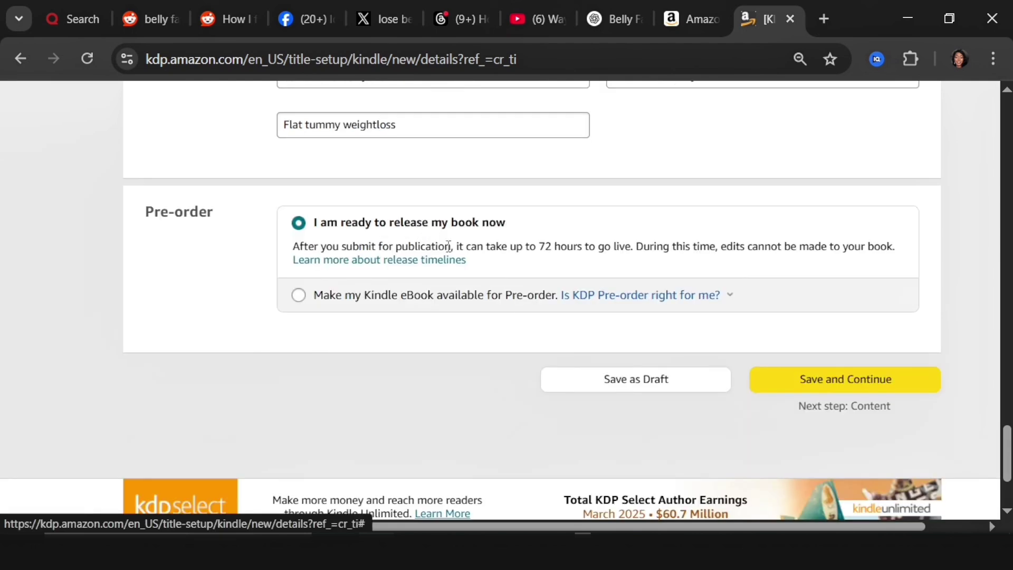
click(844, 388)
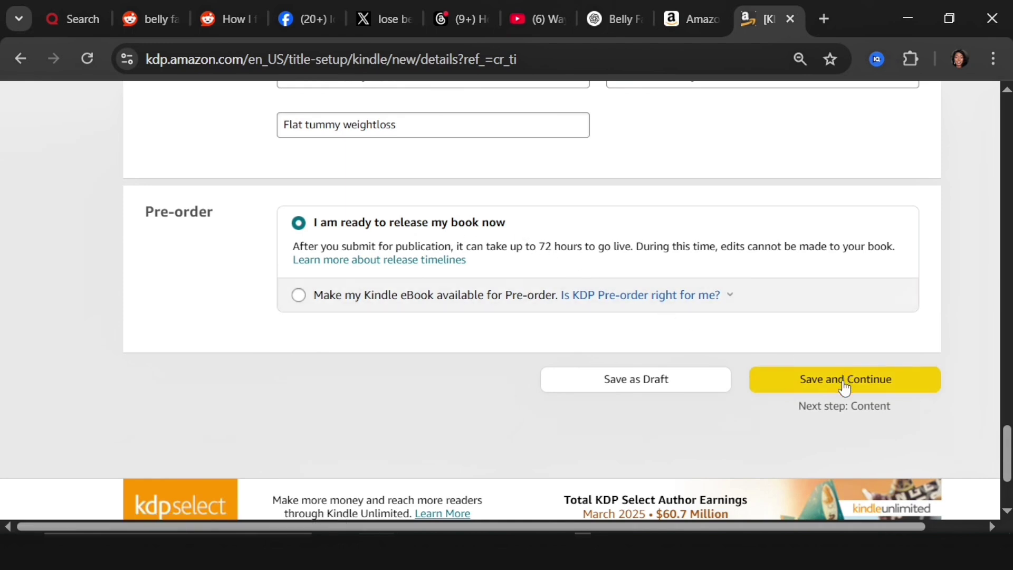
Step: Review the Manuscript and Kindle eBook Cover sections of the KDP Content page, including the upload result and accepted cover file types
scroll(515, 402, down, 5)
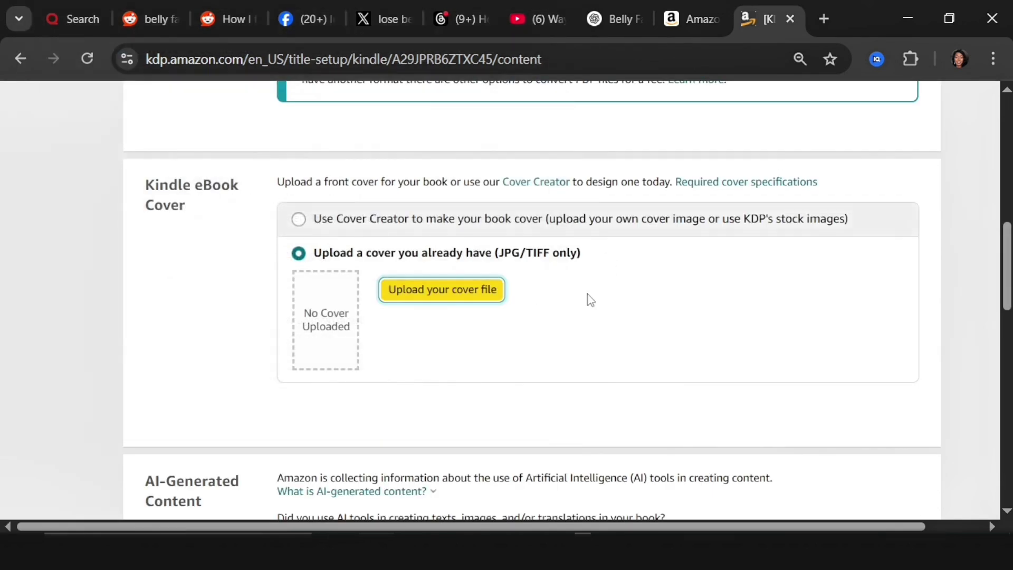
scroll(588, 296, up, 8)
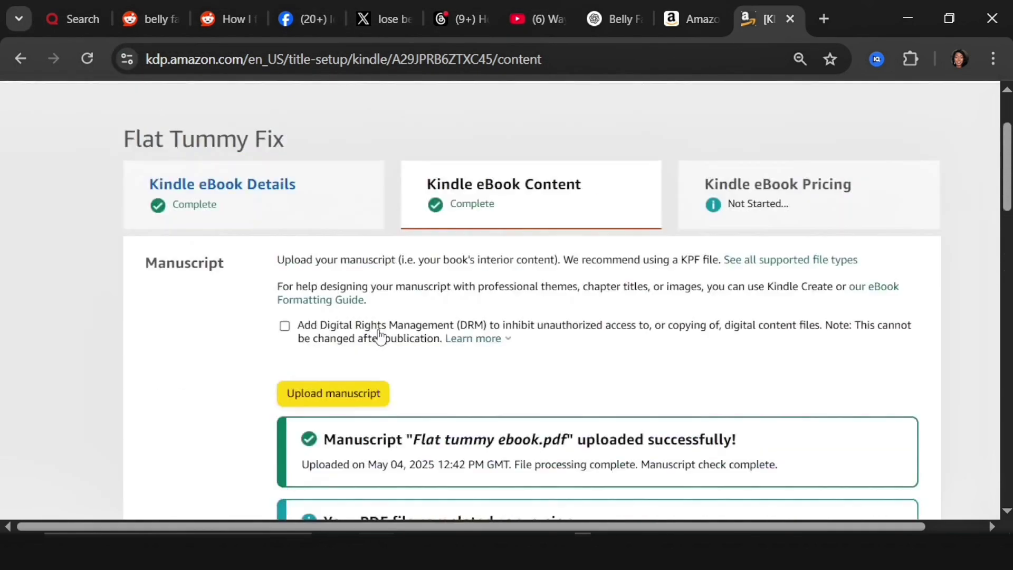
scroll(380, 335, down, 2)
scroll(348, 346, down, 9)
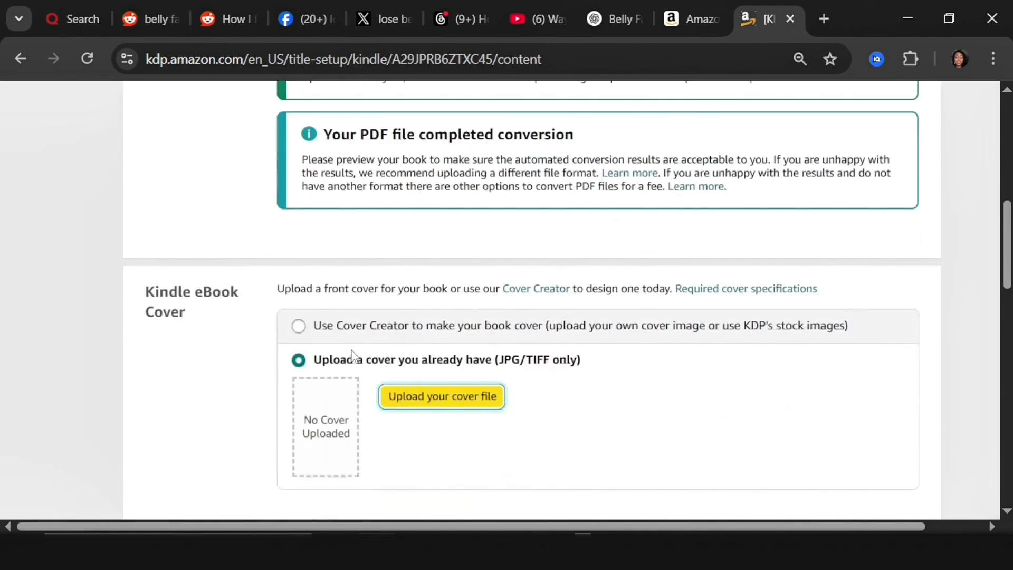
scroll(362, 331, up, 2)
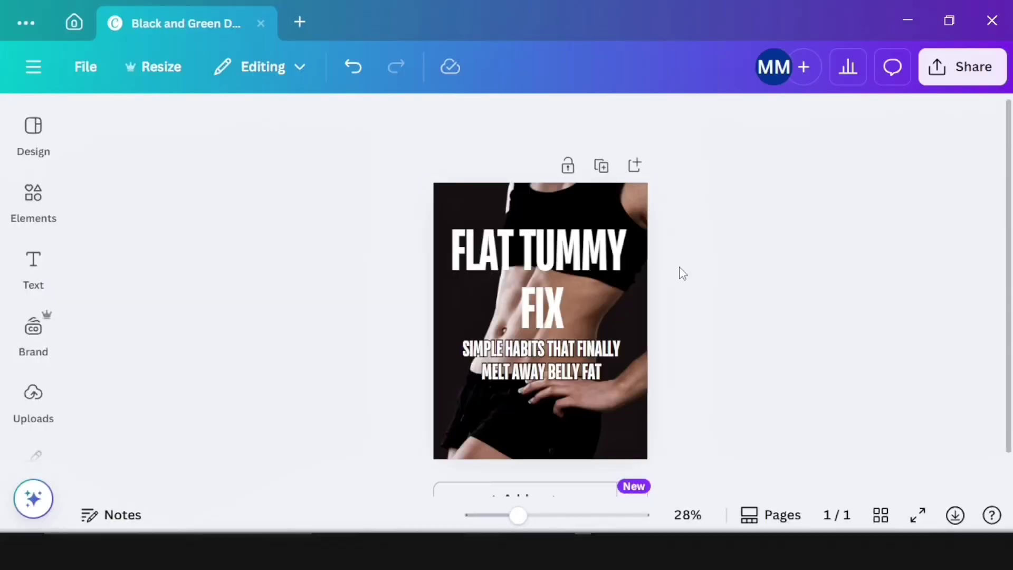
Step: Switch to Canva and download the Flat Tummy Fix cover as a JPG
click(938, 76)
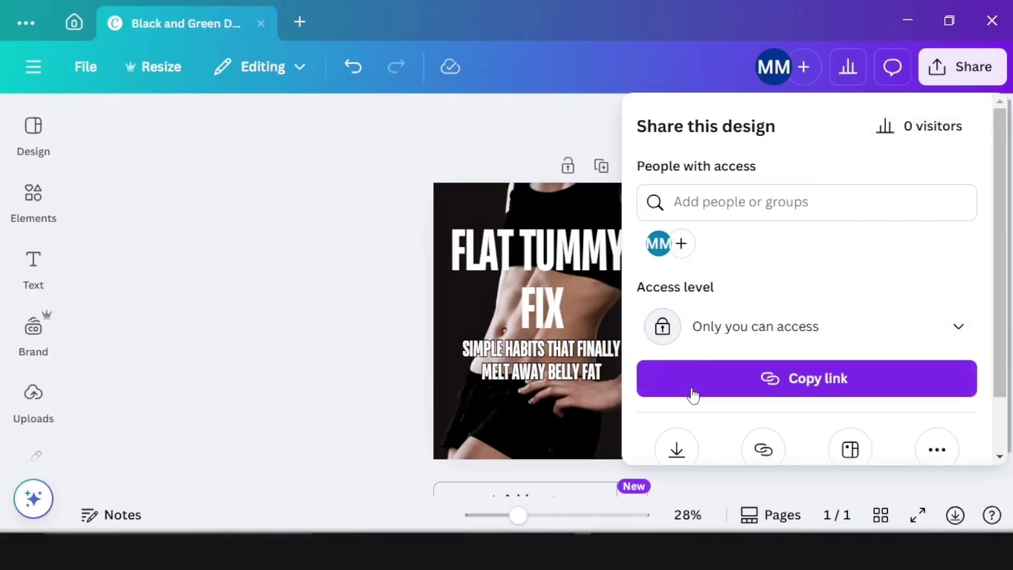
click(674, 445)
click(692, 189)
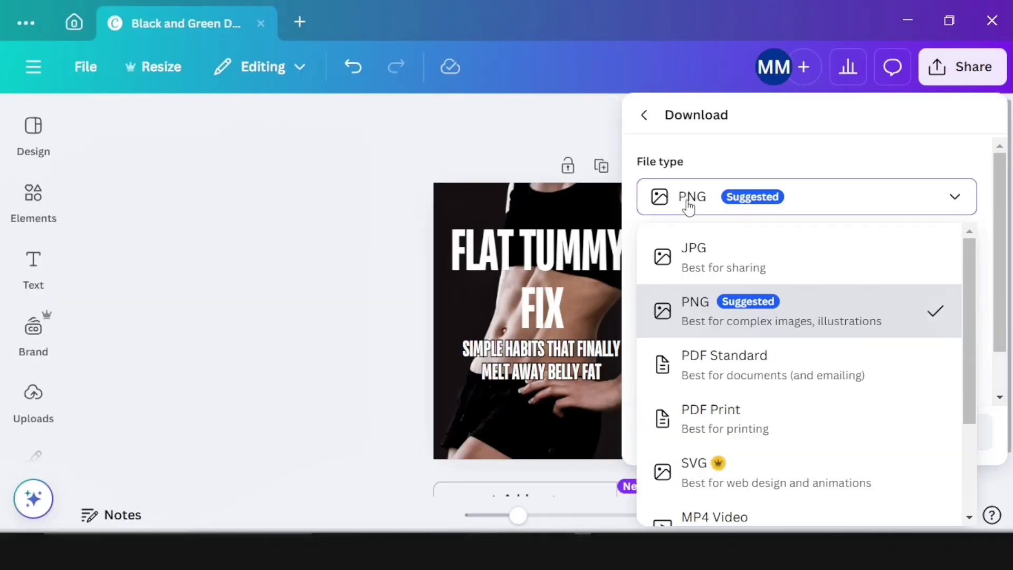
click(715, 249)
click(839, 442)
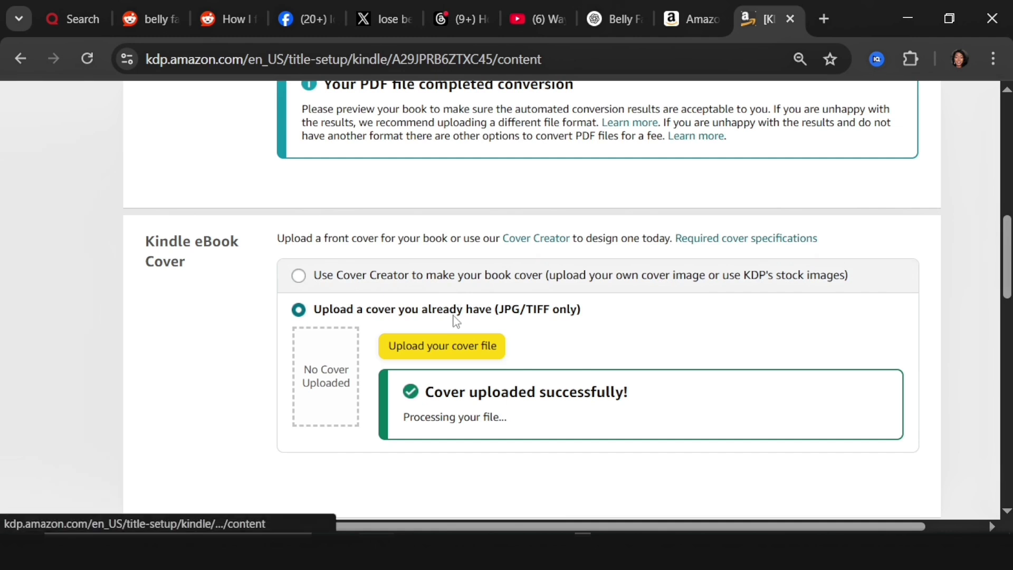
Step: Back on the KDP Content page, declare AI-generated texts as "Some sections, with extensive editing" and name chatgpt as the tool
scroll(324, 388, down, 3)
scroll(295, 402, down, 2)
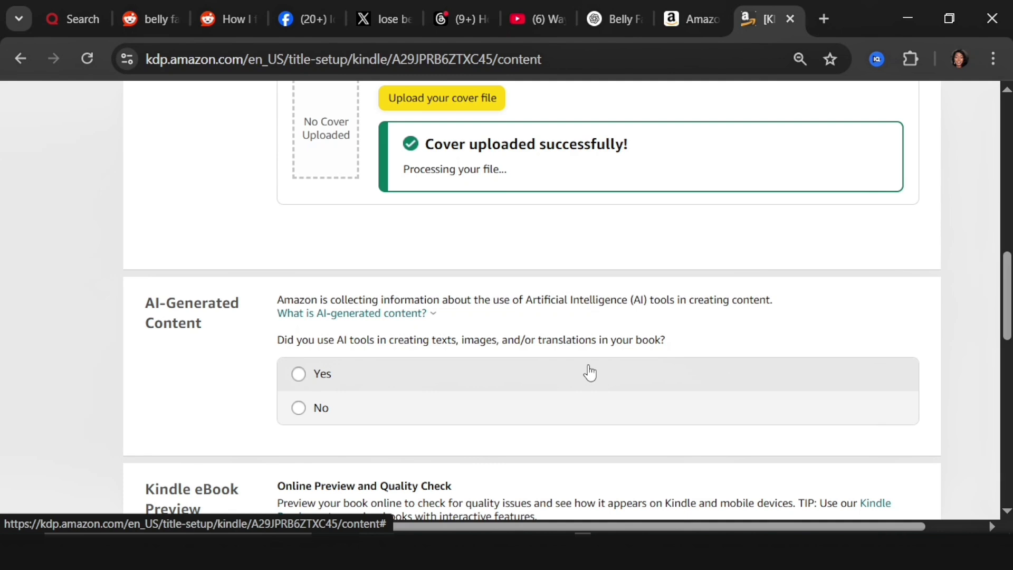
click(297, 377)
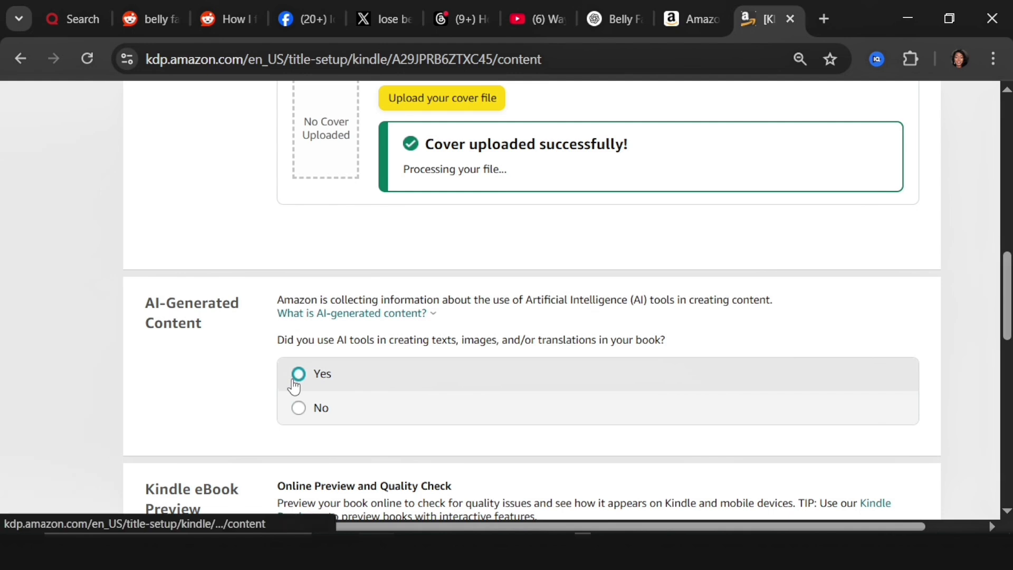
scroll(505, 373, down, 3)
click(522, 284)
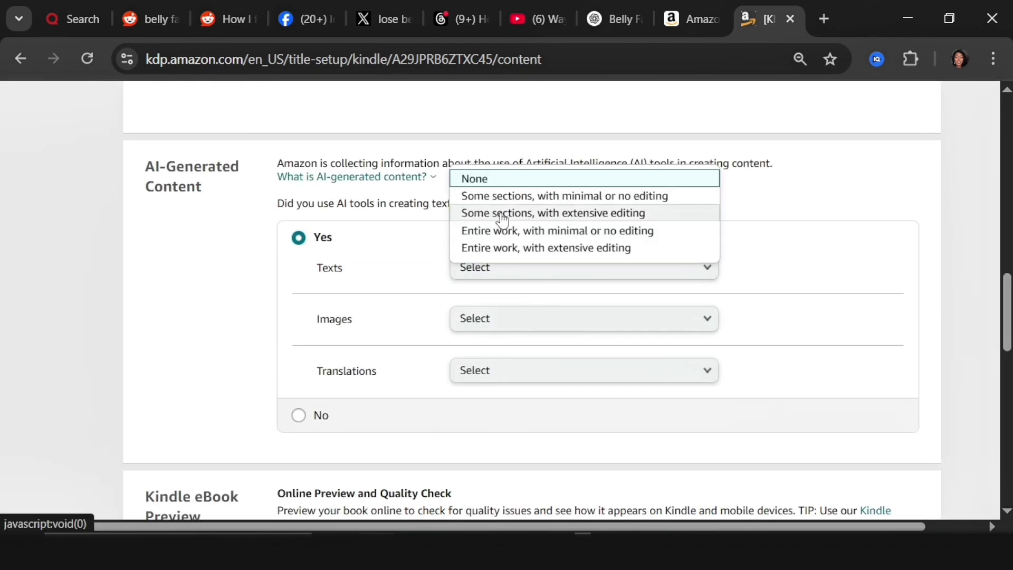
click(500, 213)
text(cha)
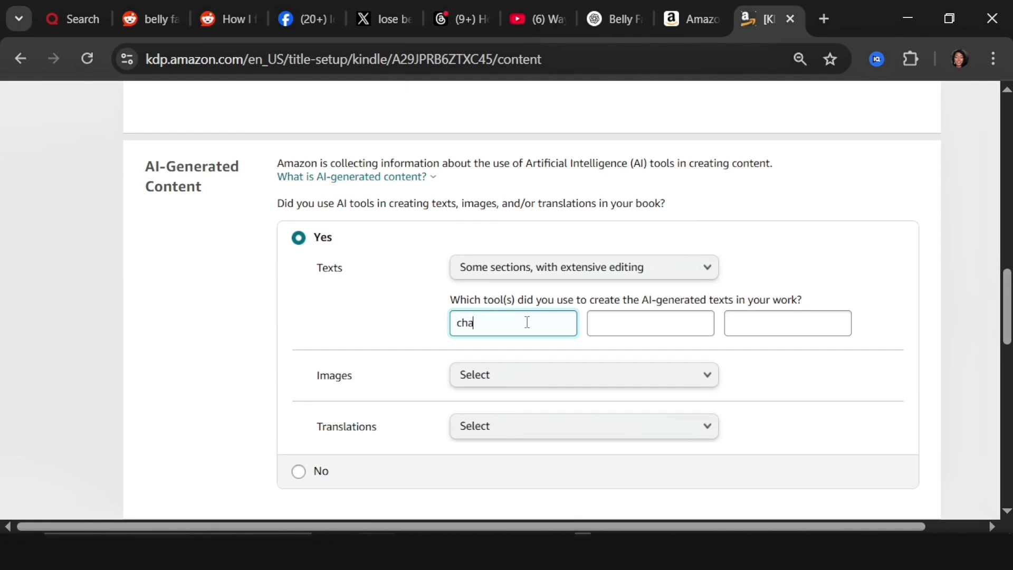
text(tgpt)
scroll(312, 427, down, 2)
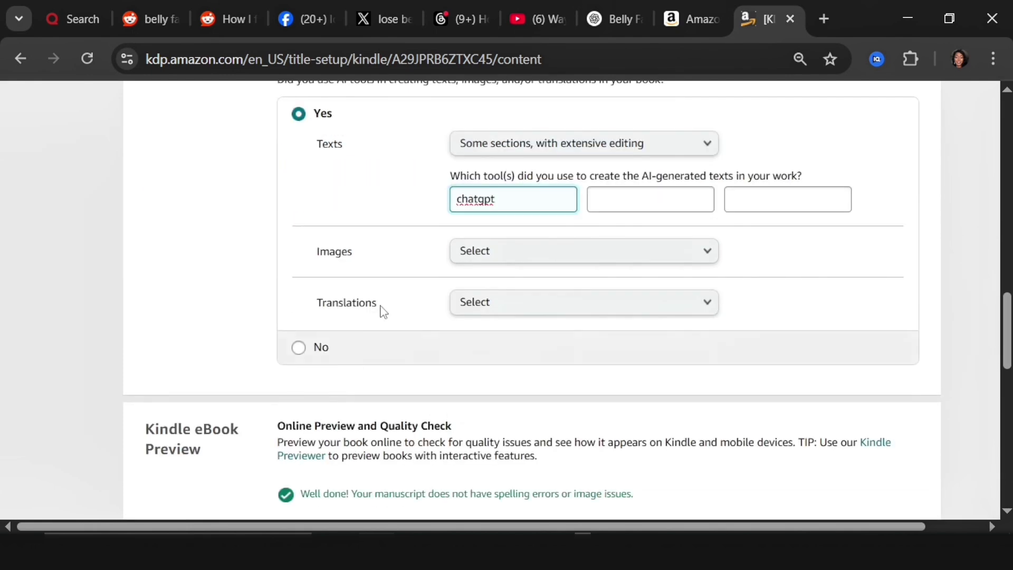
Step: Set the AI-generated images and translations to None
click(508, 260)
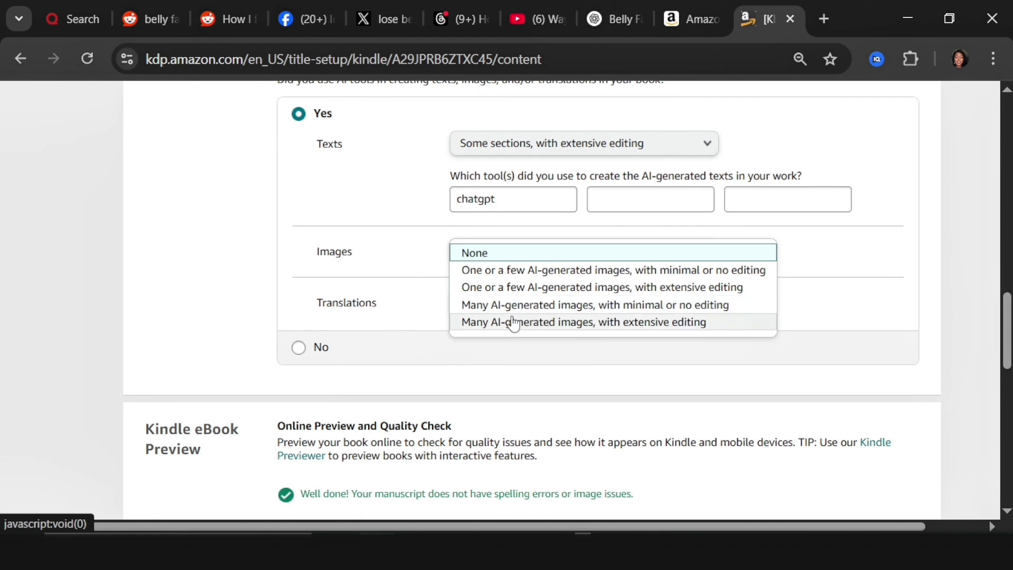
click(533, 253)
click(454, 312)
click(488, 305)
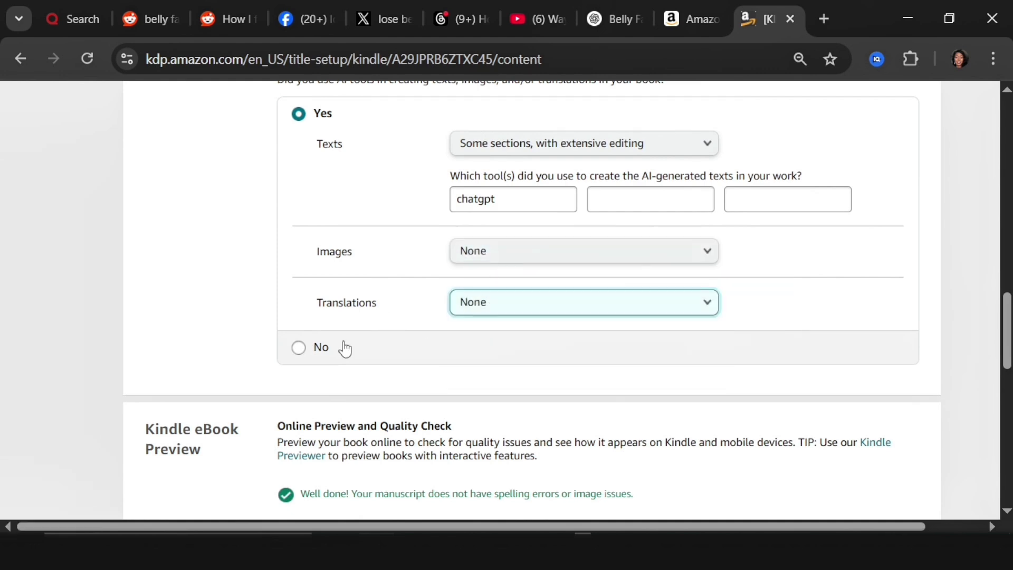
Step: Preview the eBook in the online Kindle previewer, check the first pages through the start of Chapter 1, and return to the Content page
scroll(317, 327, down, 4)
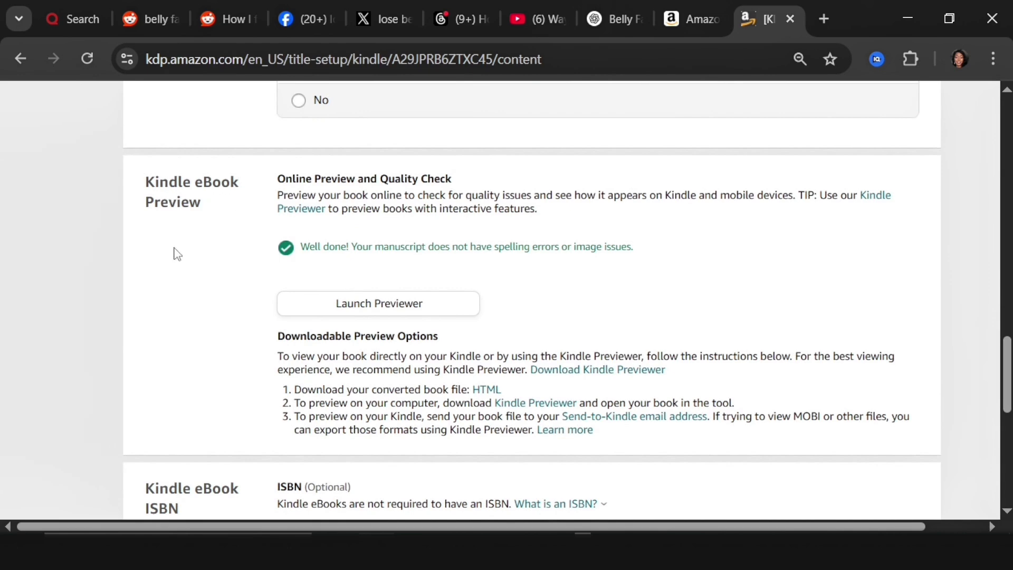
scroll(436, 322, down, 5)
scroll(391, 197, up, 3)
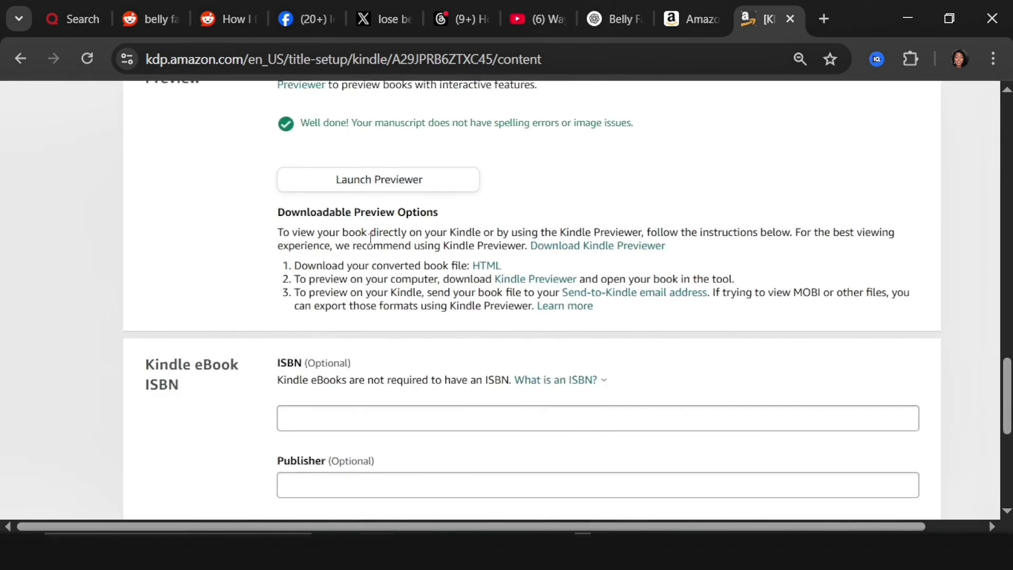
click(392, 196)
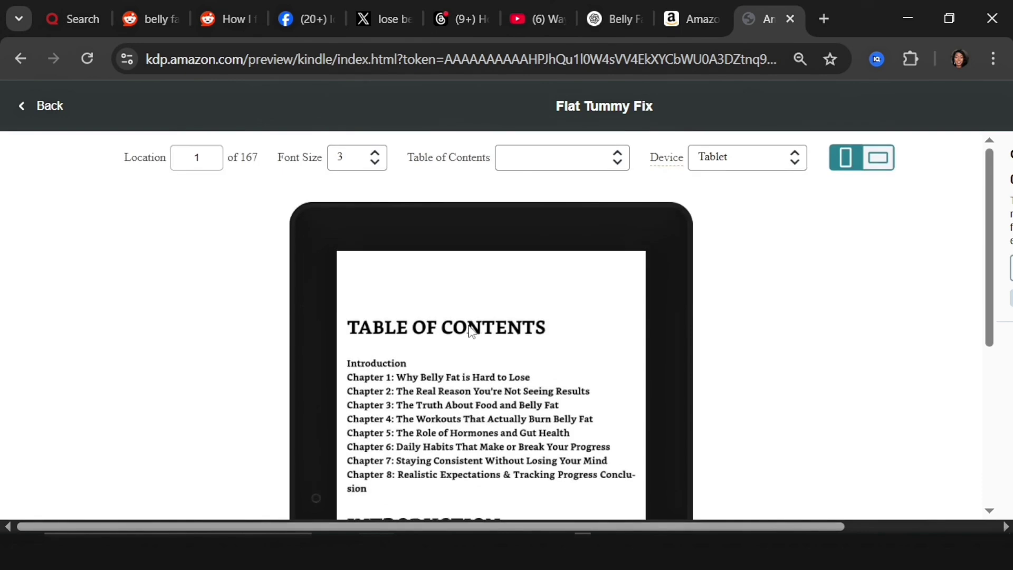
scroll(533, 369, down, 3)
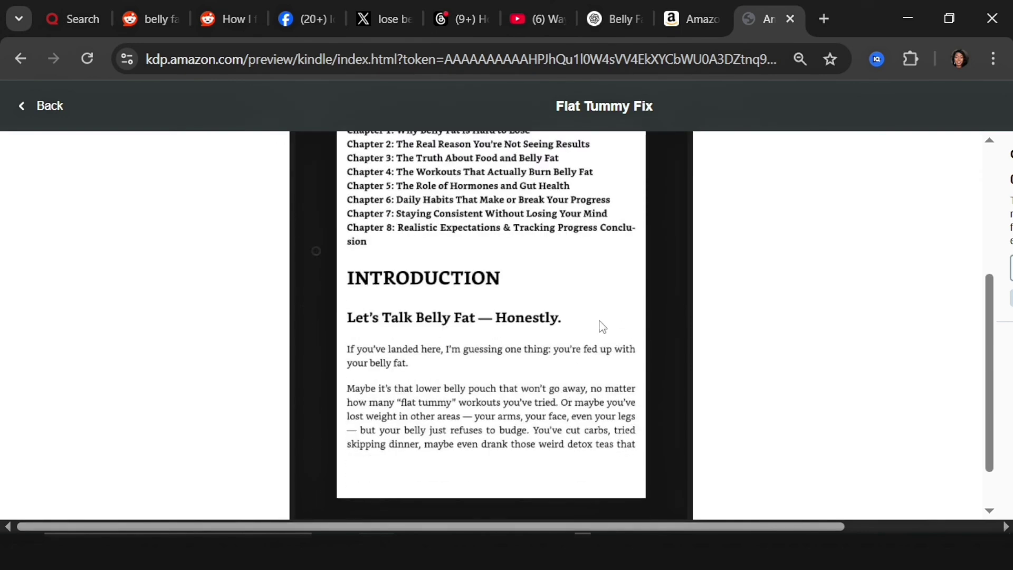
click(696, 267)
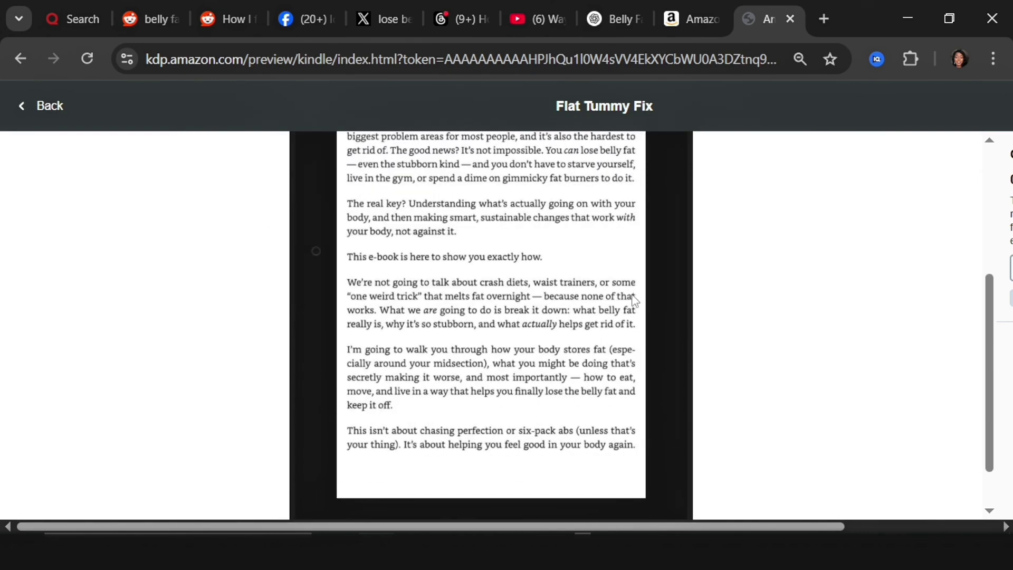
scroll(370, 375, up, 3)
click(673, 327)
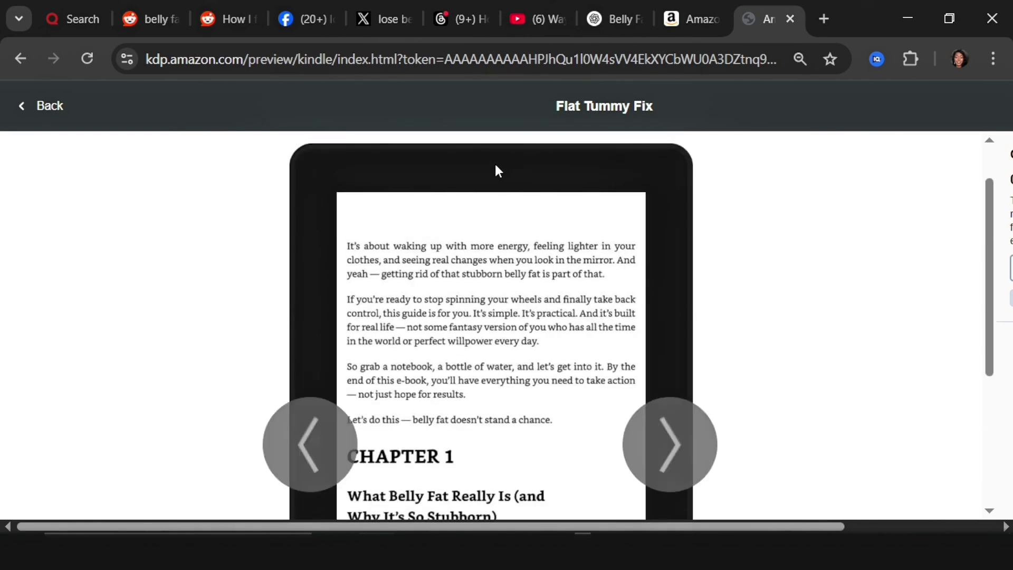
scroll(495, 170, down, 2)
click(21, 106)
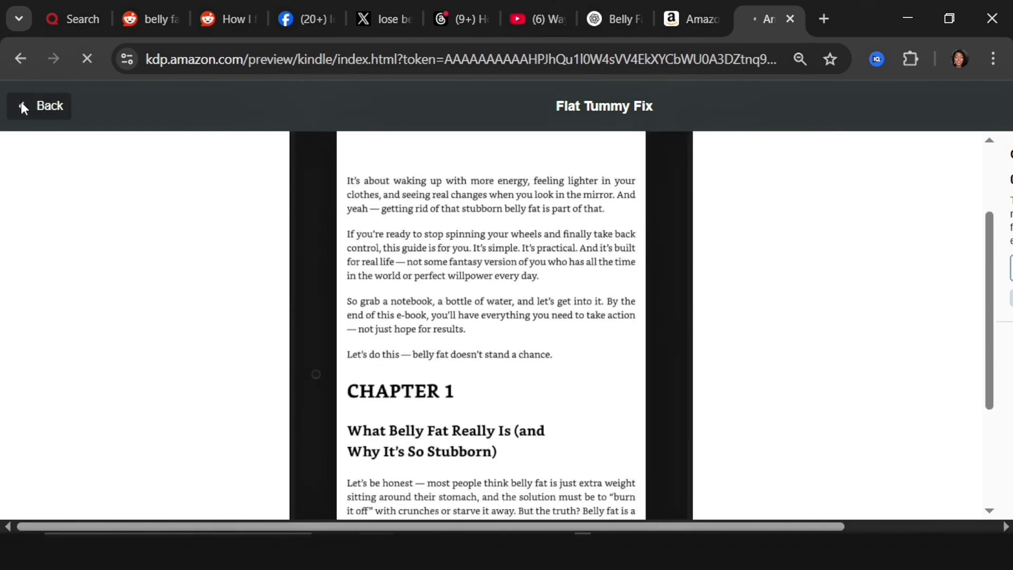
Step: Leave ISBN and Publisher blank, save the content, and continue to Pricing, keeping KDP Select unenrolled and worldwide rights selected
scroll(526, 332, down, 4)
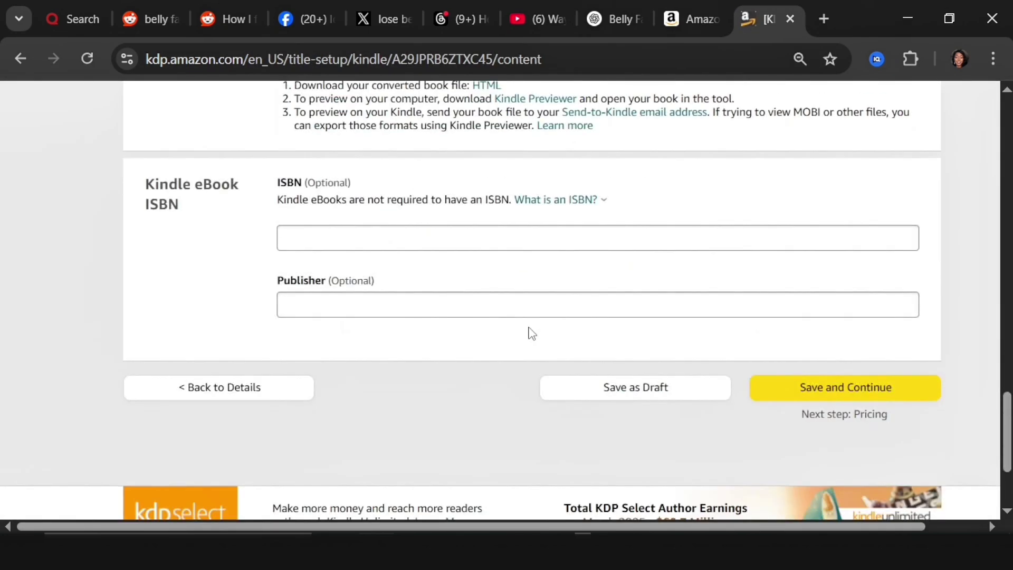
click(862, 394)
scroll(431, 334, down, 2)
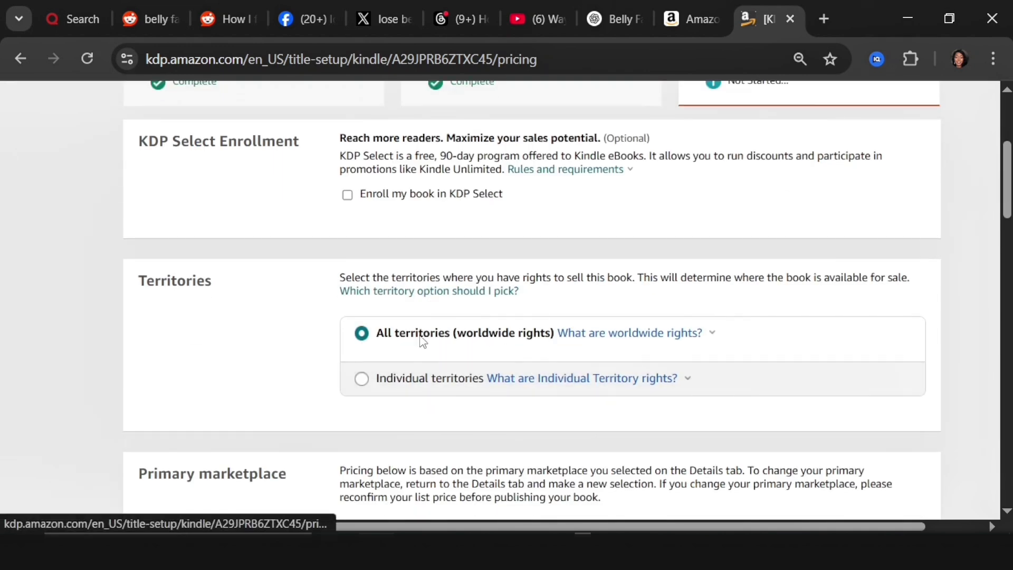
scroll(437, 333, up, 3)
scroll(401, 370, down, 9)
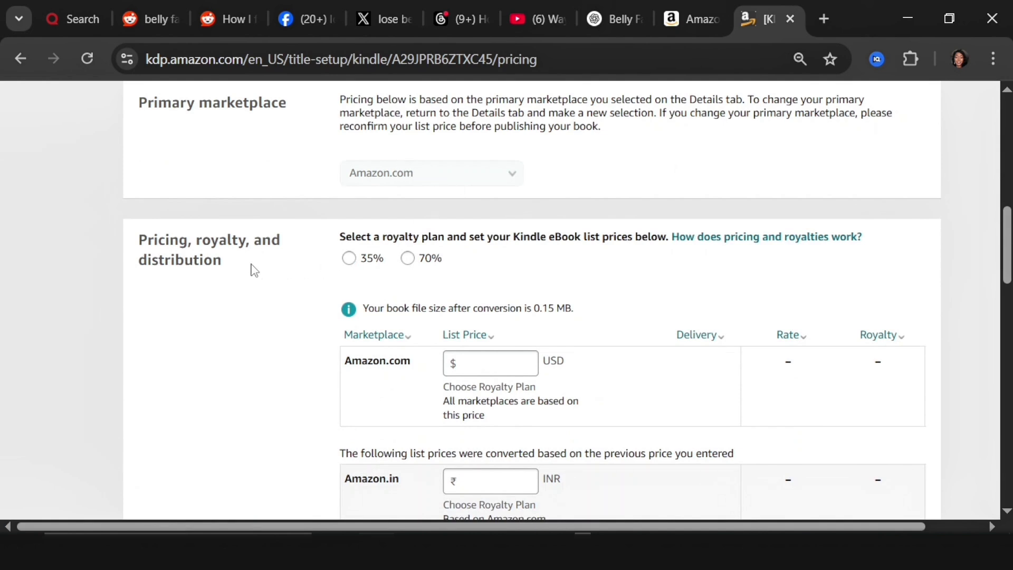
Step: Select the 35% royalty plan provisionally and read the Price Your Book help page about eBook royalty plans and list prices
click(372, 258)
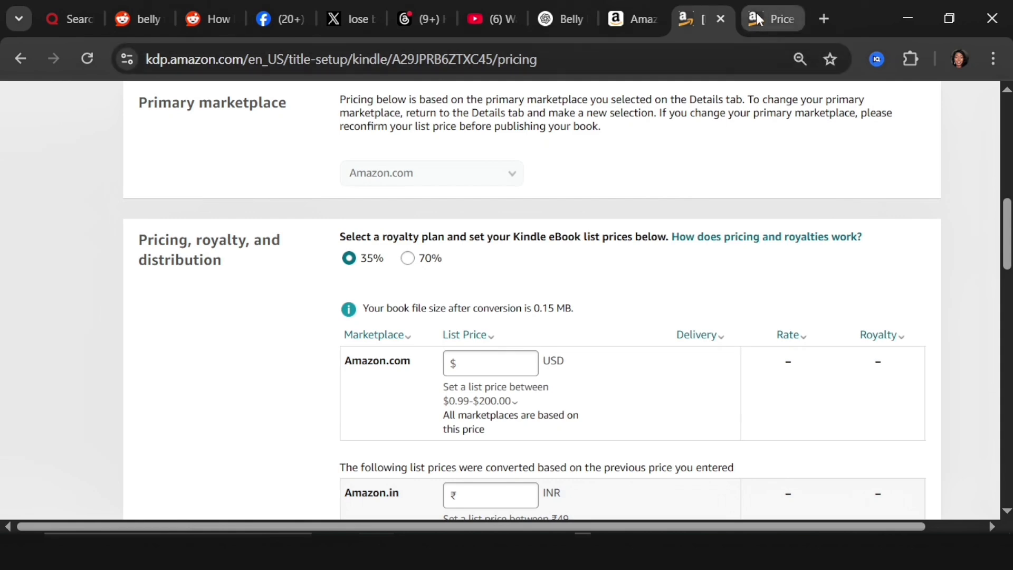
click(772, 19)
scroll(331, 264, up, 5)
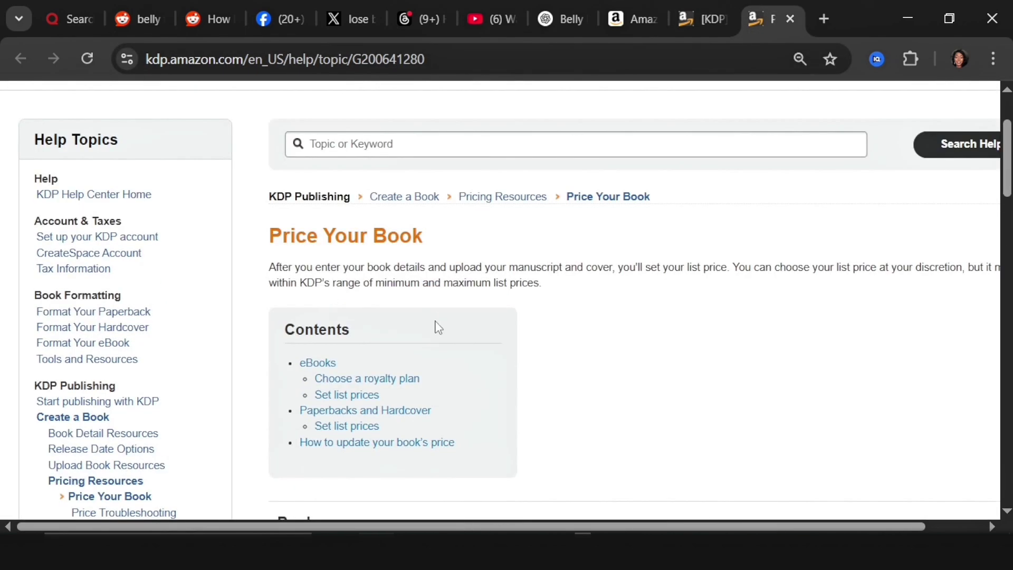
scroll(435, 328, down, 5)
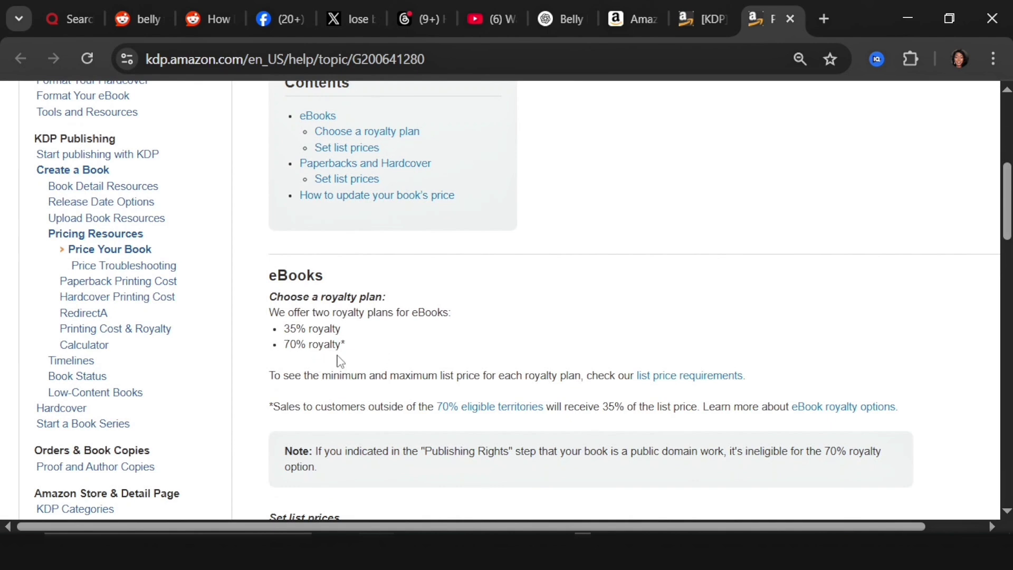
scroll(340, 362, down, 3)
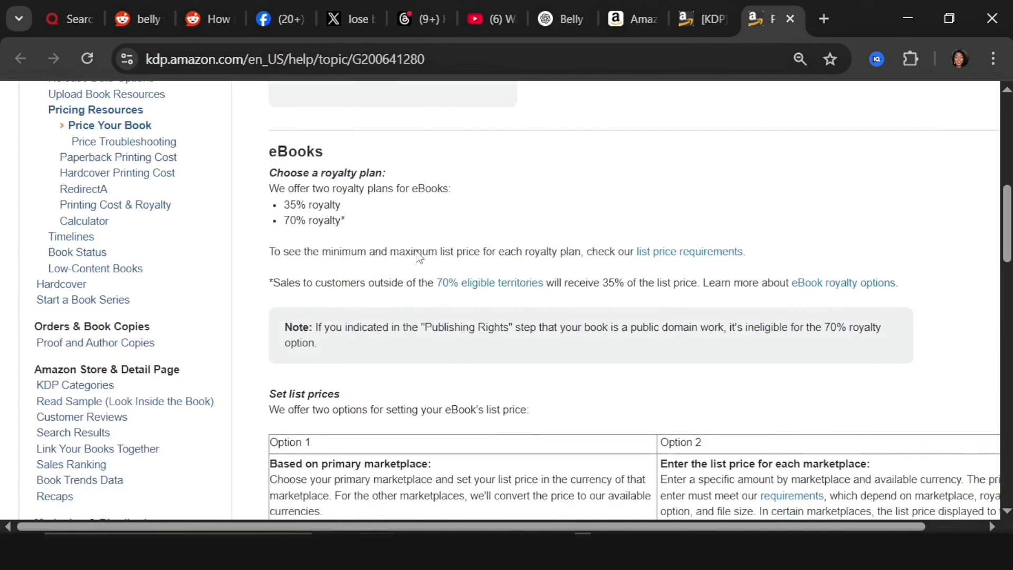
key(ctrl+shift+Tab)
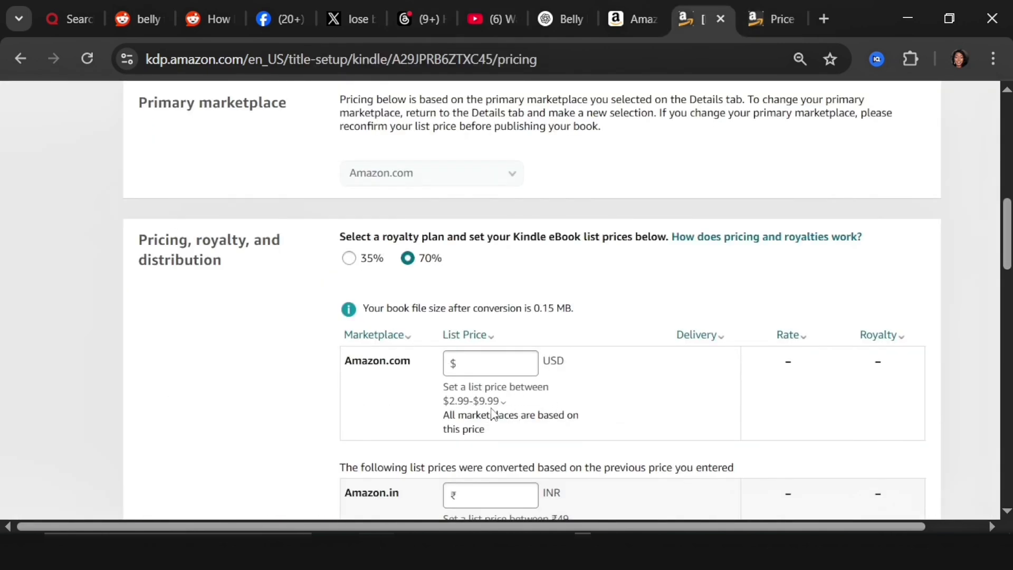
Step: Compare the price ranges of both royalty plans, choose 70%, and set the Amazon.com list price to 4.99 USD
mouse_move(520, 410)
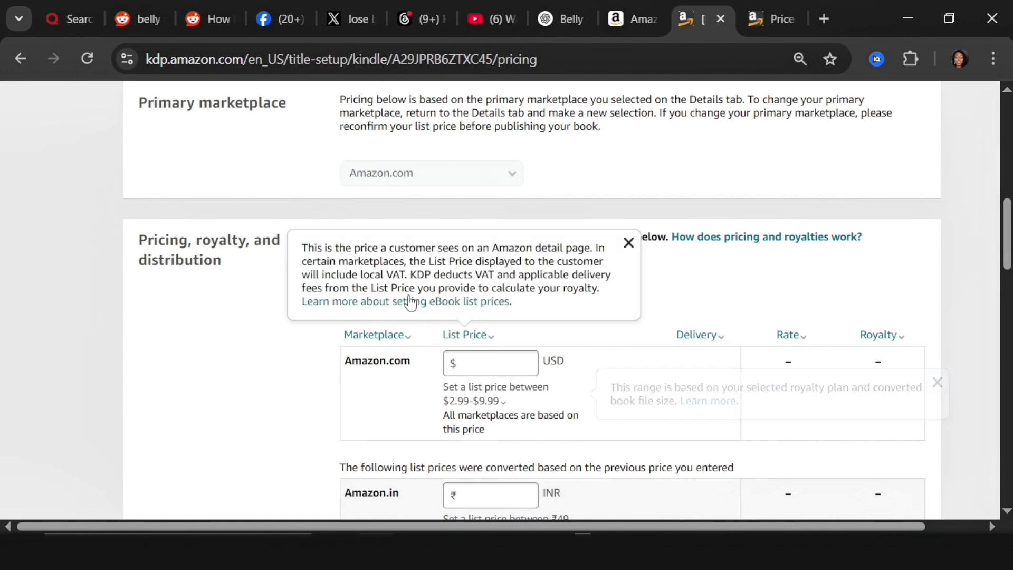
click(349, 267)
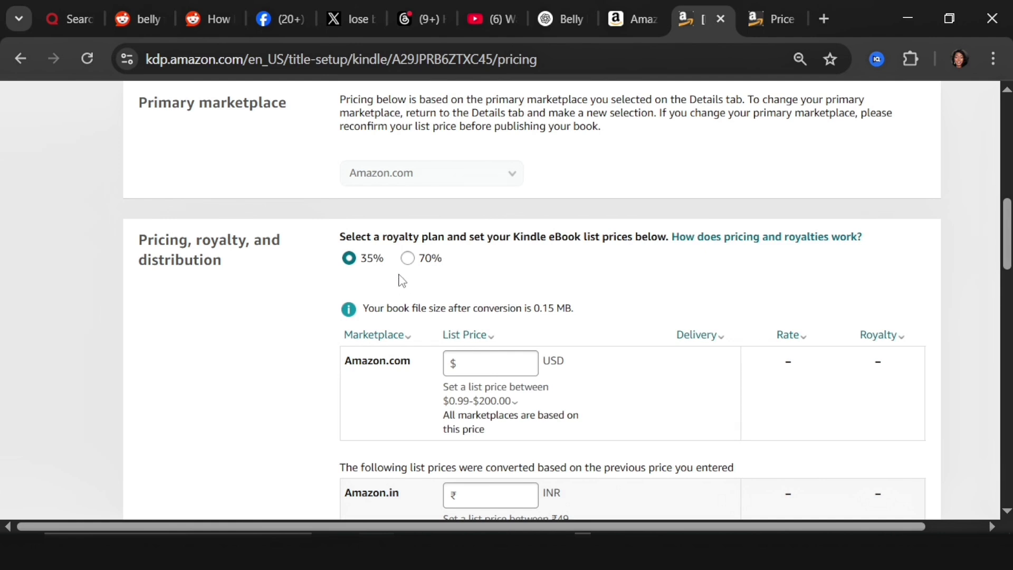
click(407, 258)
click(472, 366)
click(528, 401)
scroll(519, 364, down, 3)
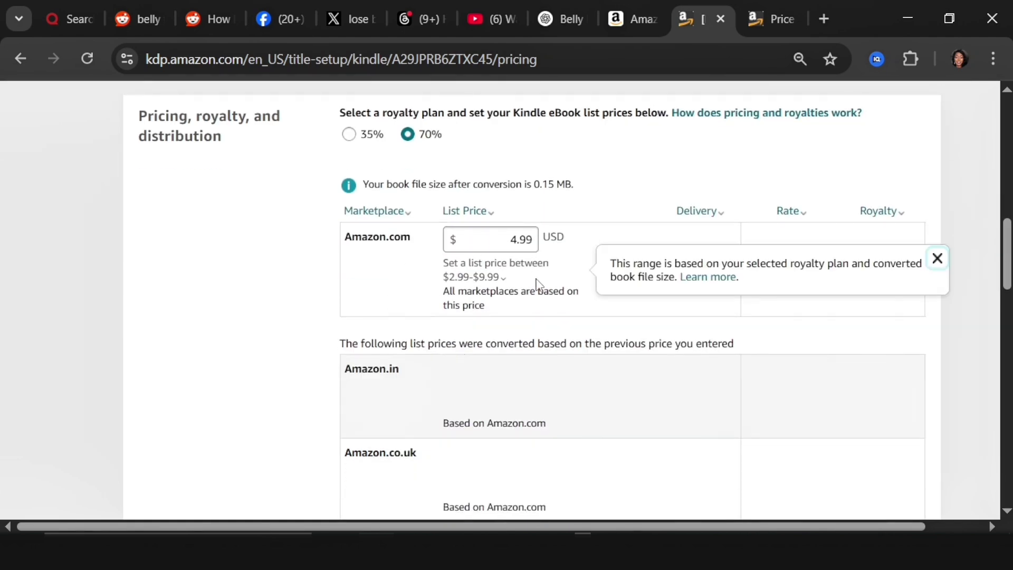
Step: Review the converted list prices, rates and royalties for the other Amazon marketplaces down to the Terms & Conditions
scroll(499, 380, down, 3)
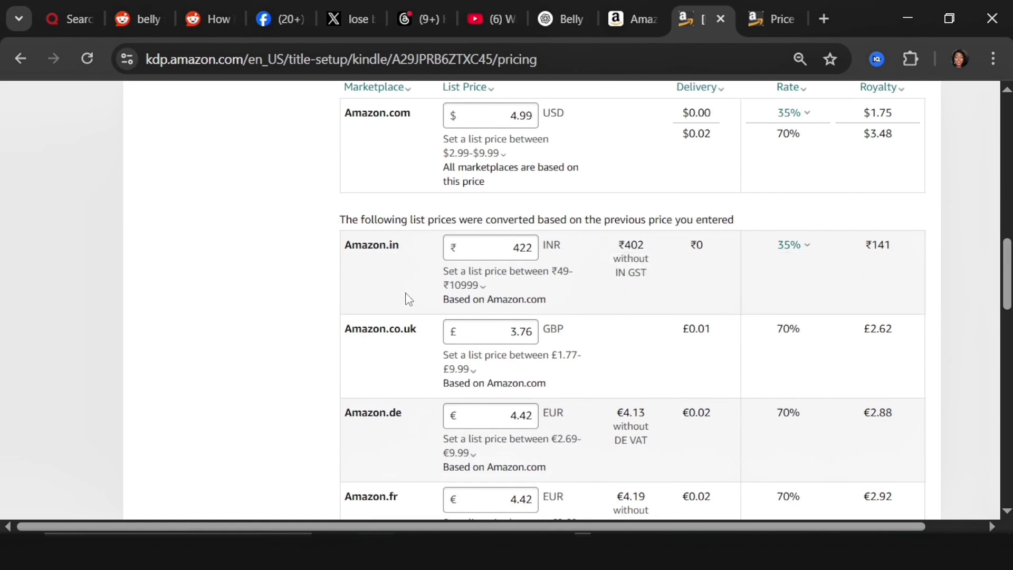
scroll(407, 306, down, 6)
scroll(403, 324, down, 9)
click(535, 227)
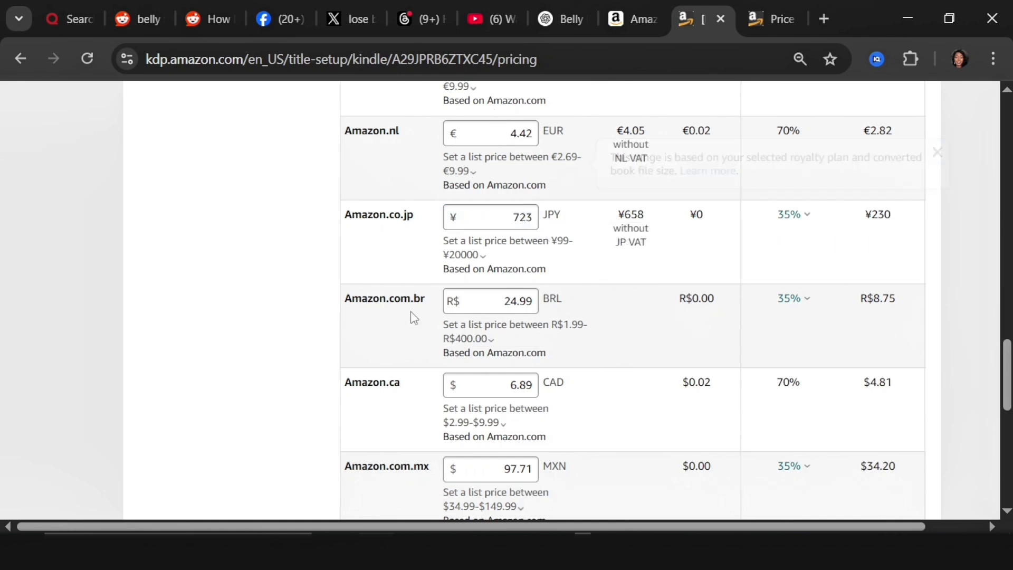
scroll(486, 338, down, 5)
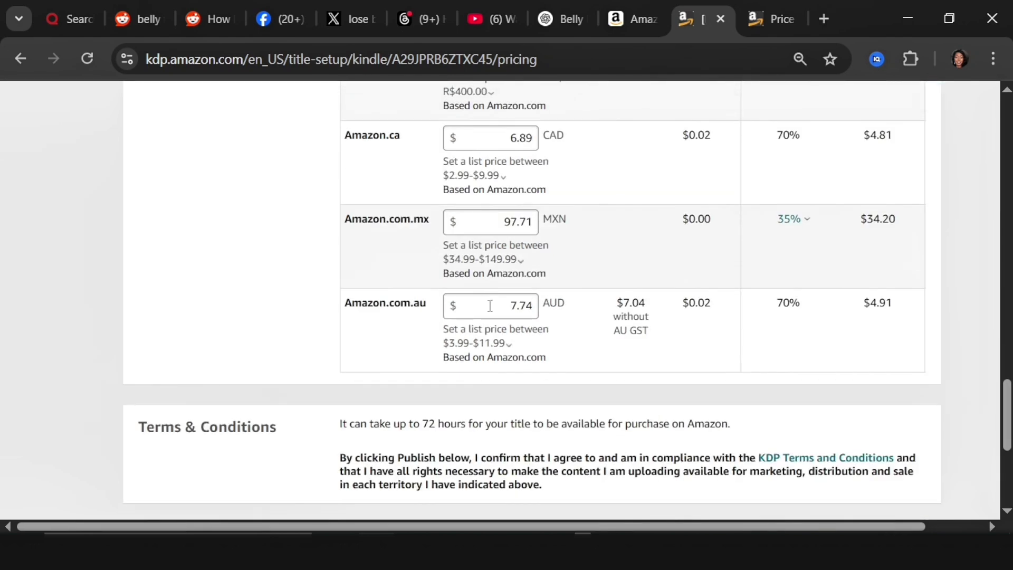
Step: Publish the Kindle eBook under the KDP Terms and Conditions
scroll(489, 304, down, 5)
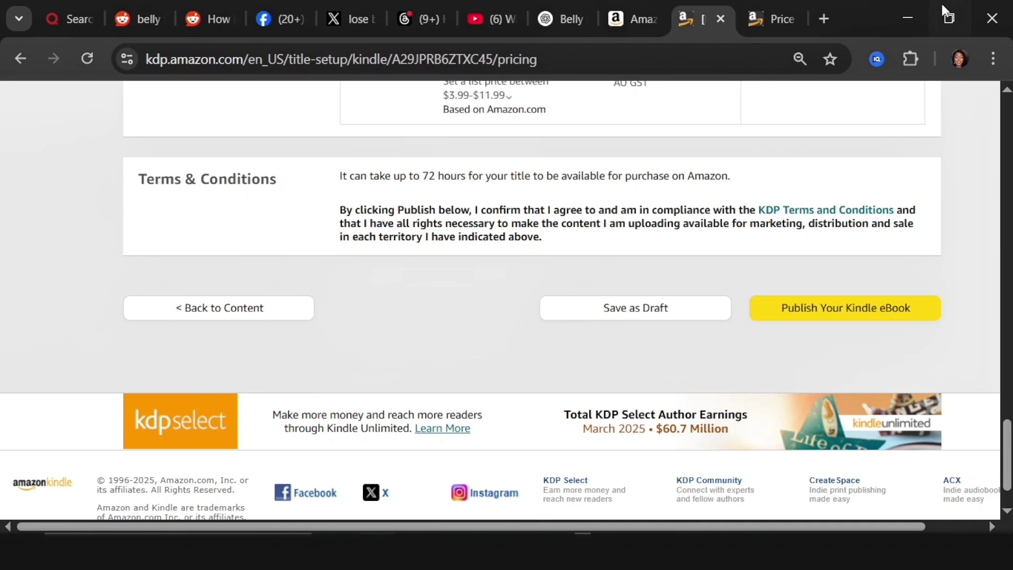
click(837, 308)
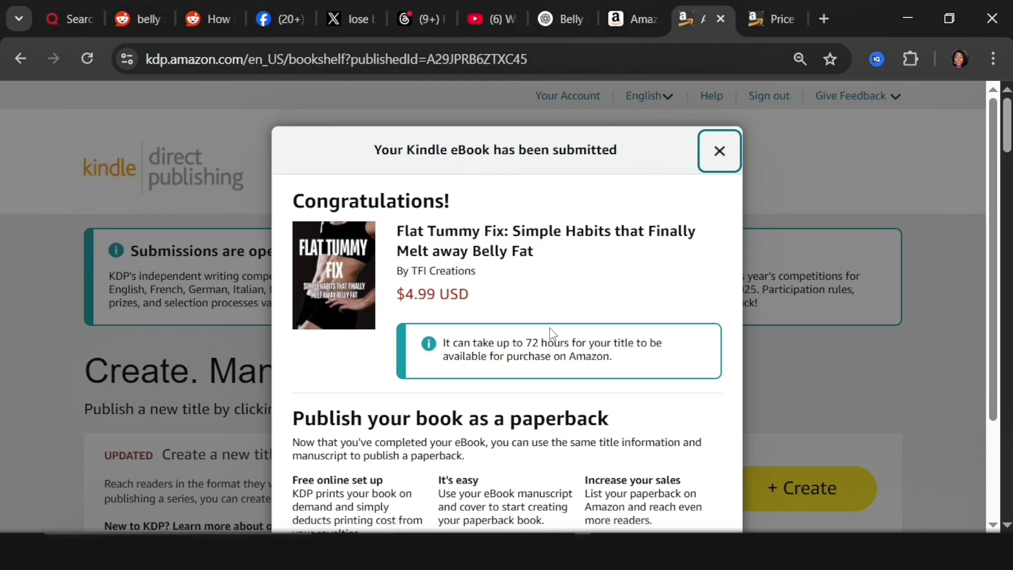
Step: Examine the Bookshelf entries for the Flat Tummy Fix eBook and the Cozy Nature paperback, including their publishing statuses and format options
scroll(509, 353, down, 2)
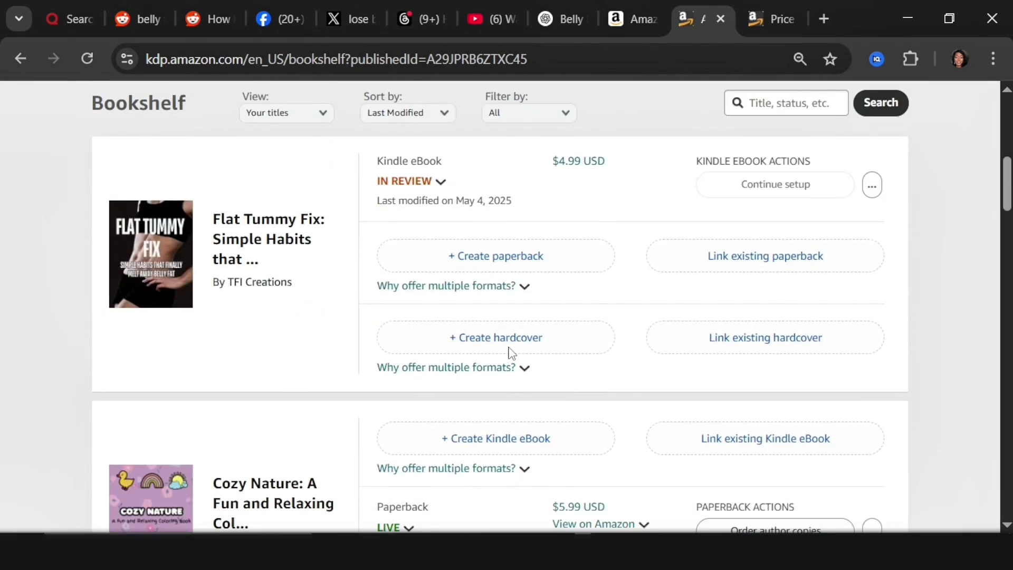
scroll(510, 352, up, 2)
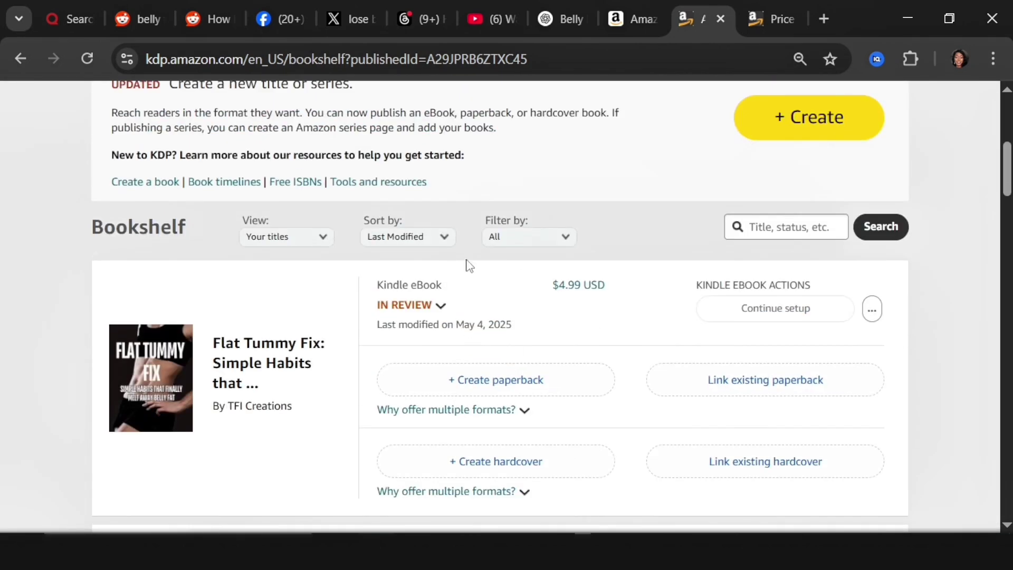
click(520, 404)
scroll(514, 393, down, 2)
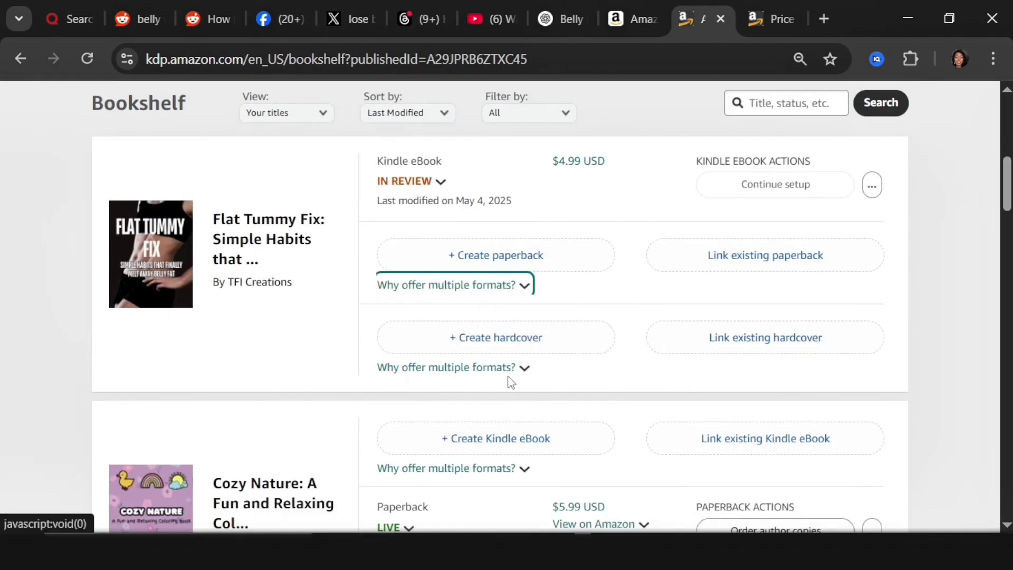
scroll(511, 380, up, 2)
scroll(473, 280, down, 5)
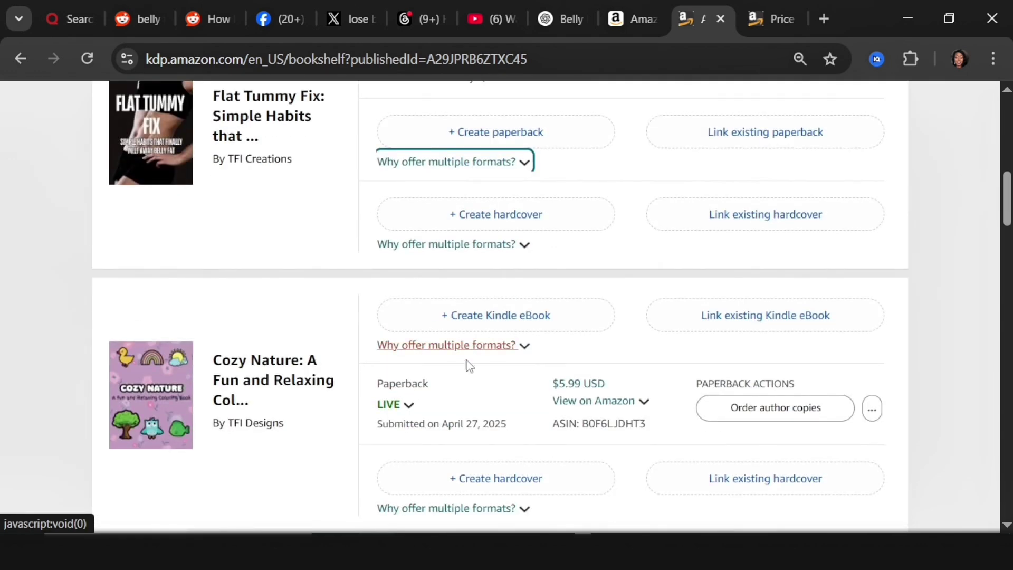
click(390, 405)
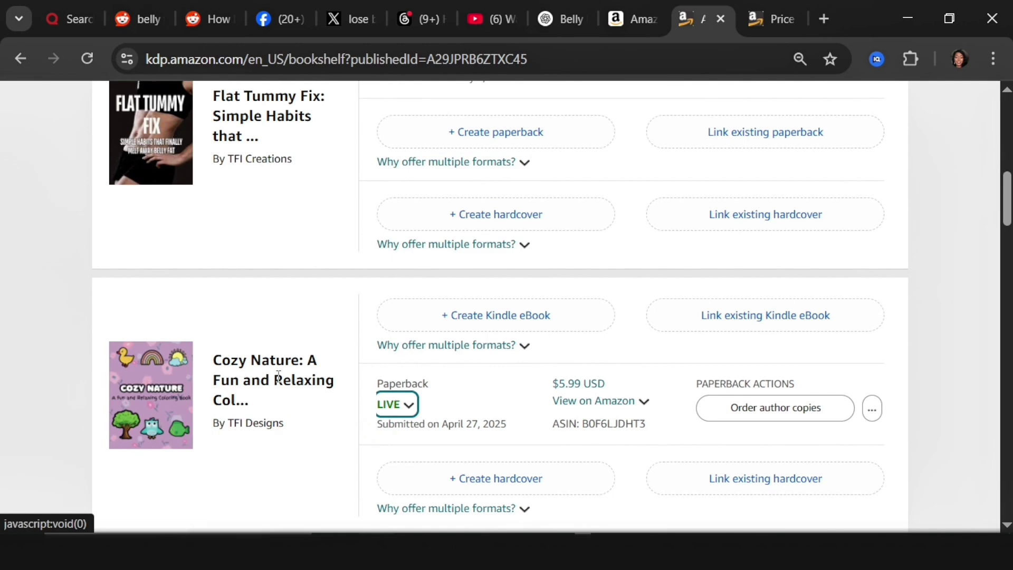
scroll(279, 372, up, 5)
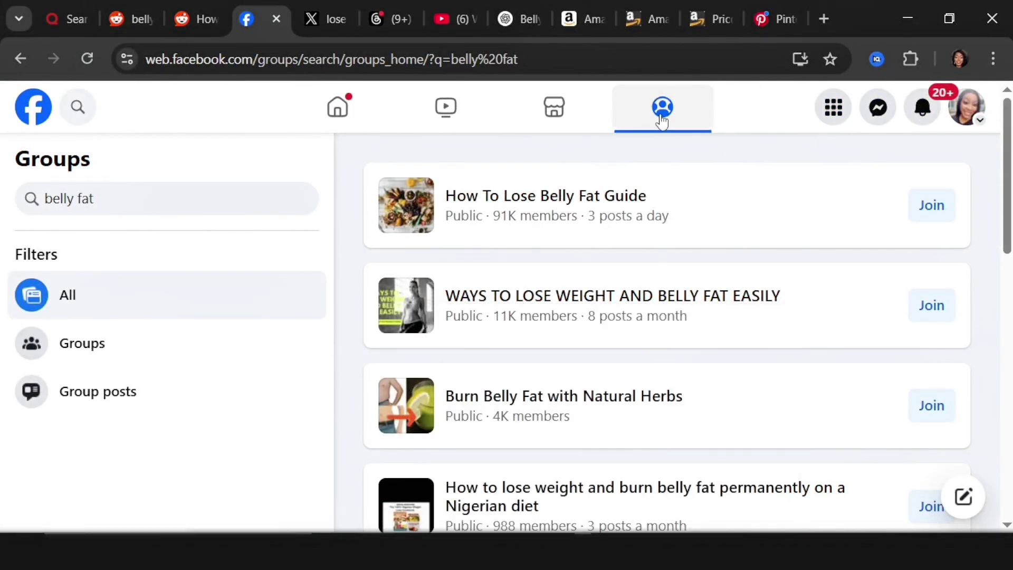
Step: Switch to Facebook and look through the group search results for "belly fat" as places to promote the eBook
scroll(537, 225, down, 5)
scroll(538, 232, down, 3)
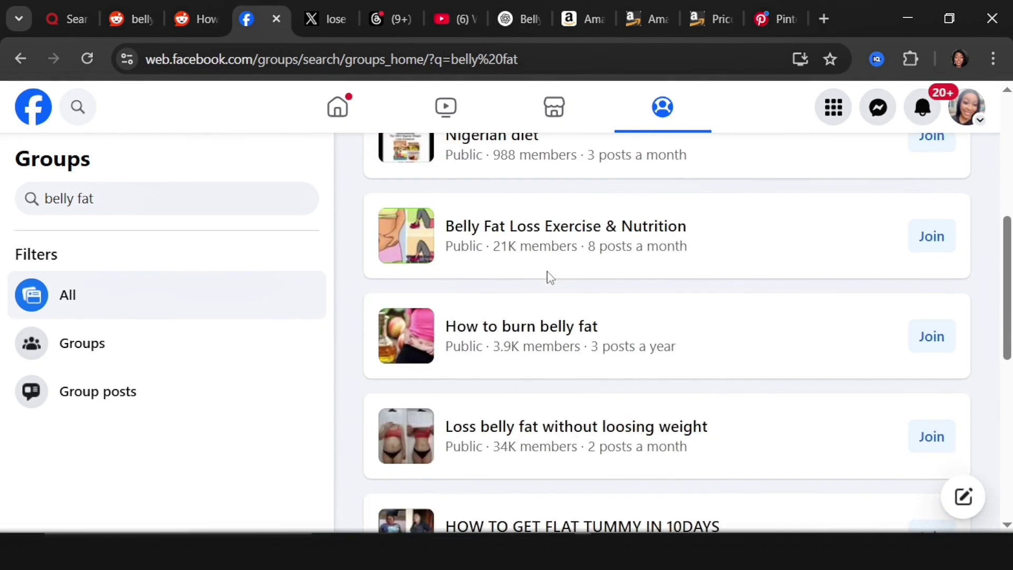
scroll(549, 269, up, 5)
scroll(549, 276, up, 1)
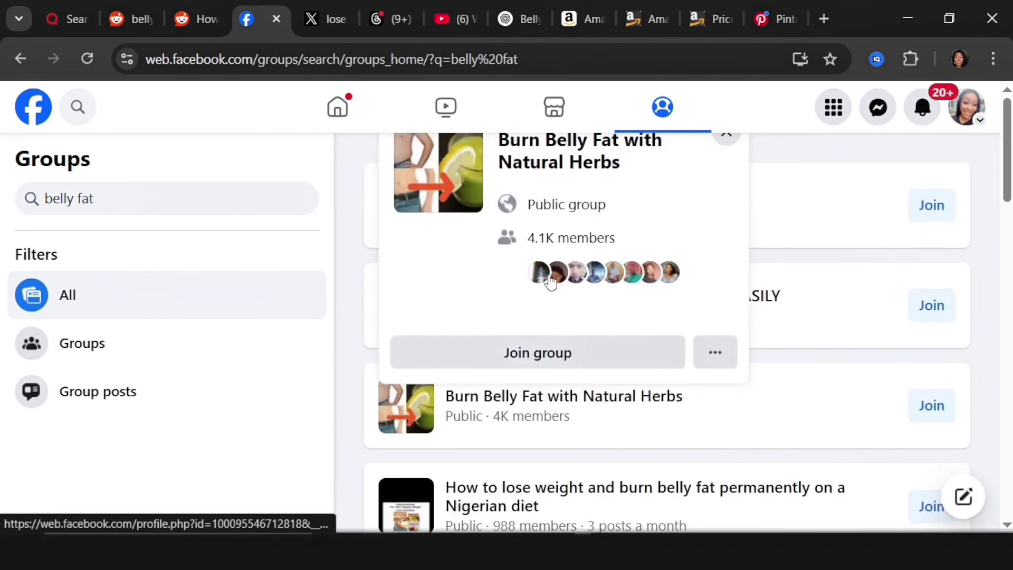
scroll(547, 279, up, 2)
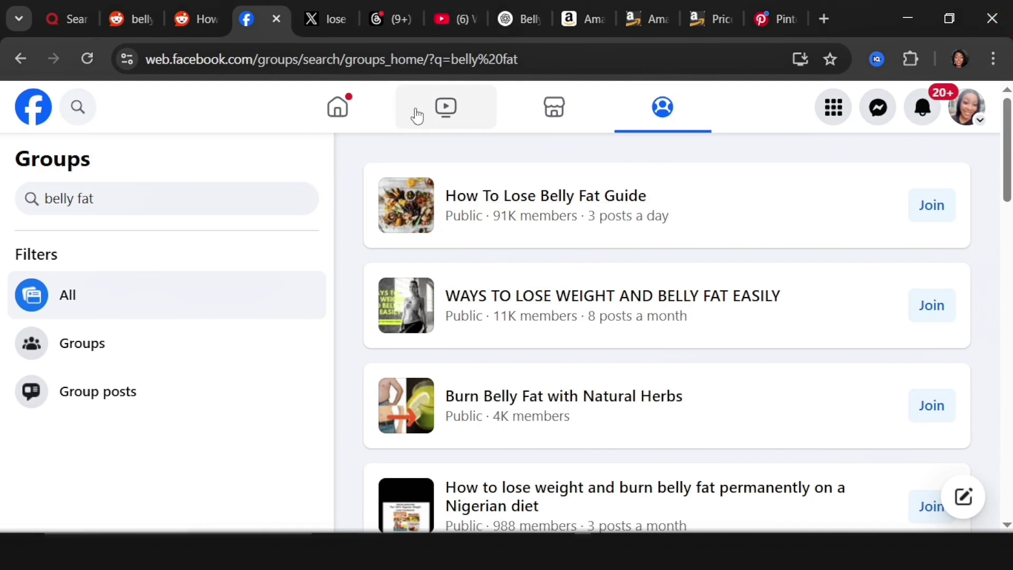
Step: Switch to Pinterest, search for "how to lose belly fat" and look through the matching pins
click(514, 21)
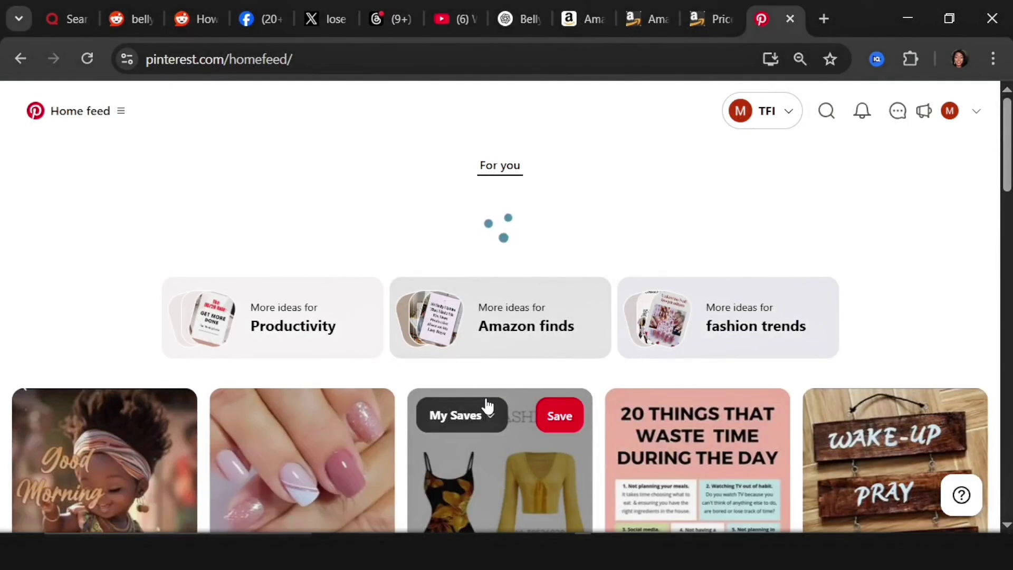
click(827, 111)
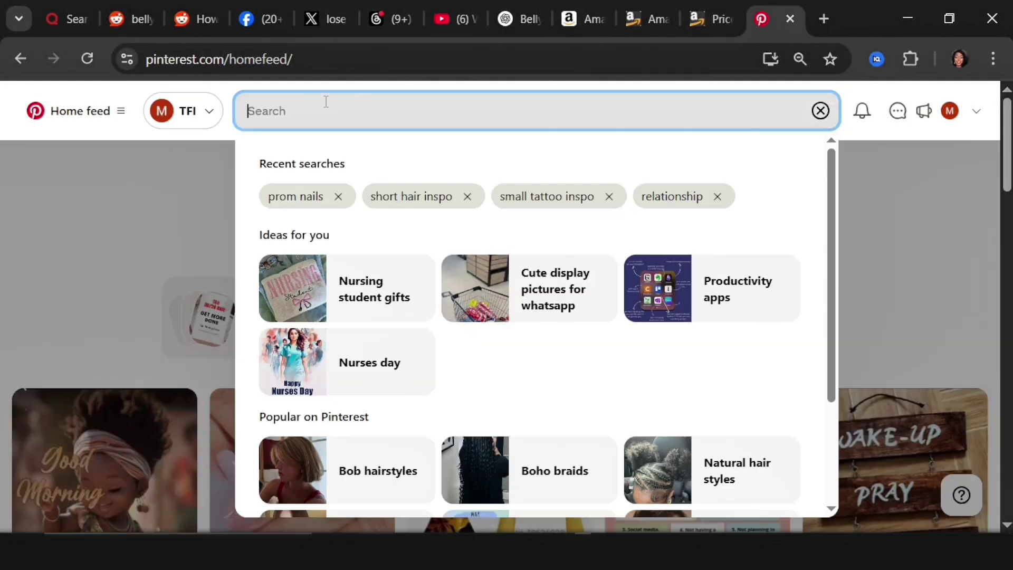
text(how to lose belly fat)
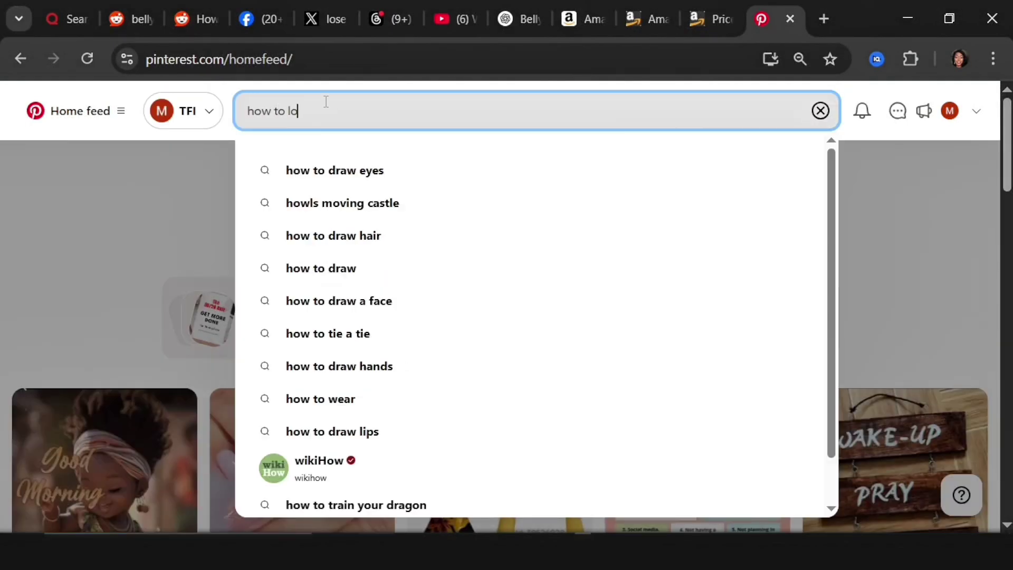
key(Return)
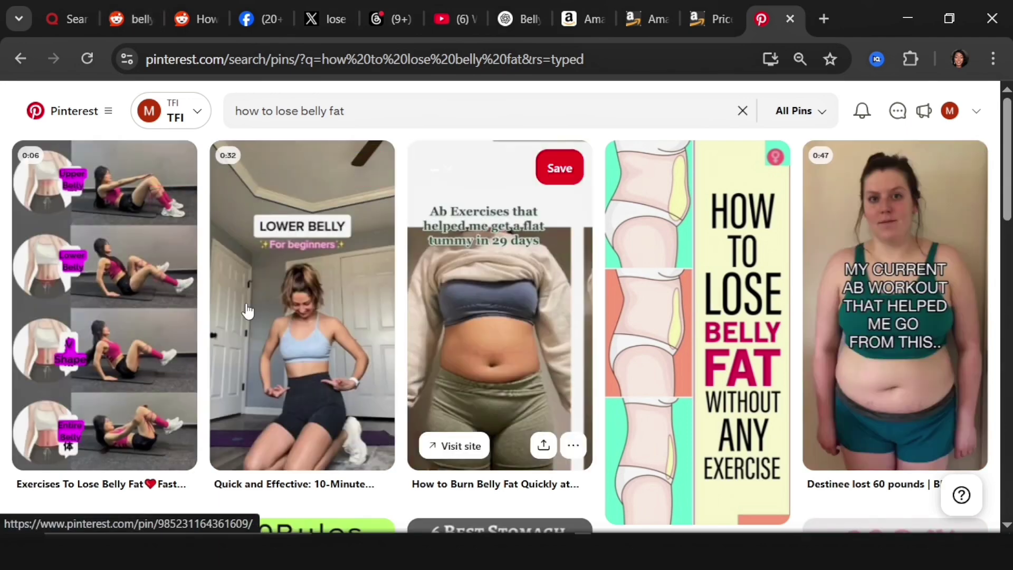
scroll(565, 290, down, 3)
scroll(448, 380, down, 1)
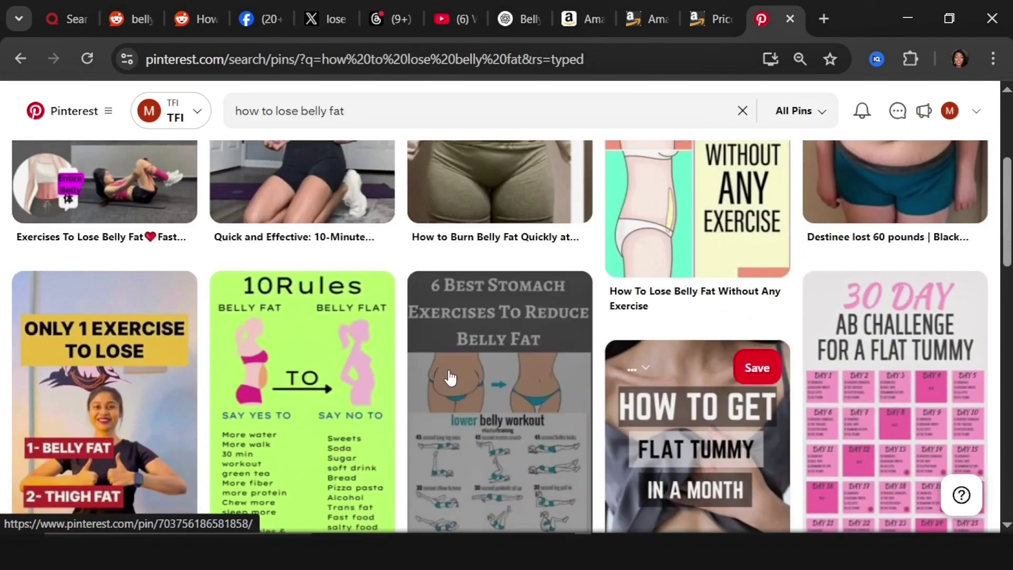
scroll(340, 387, up, 2)
scroll(261, 434, up, 2)
scroll(260, 433, down, 6)
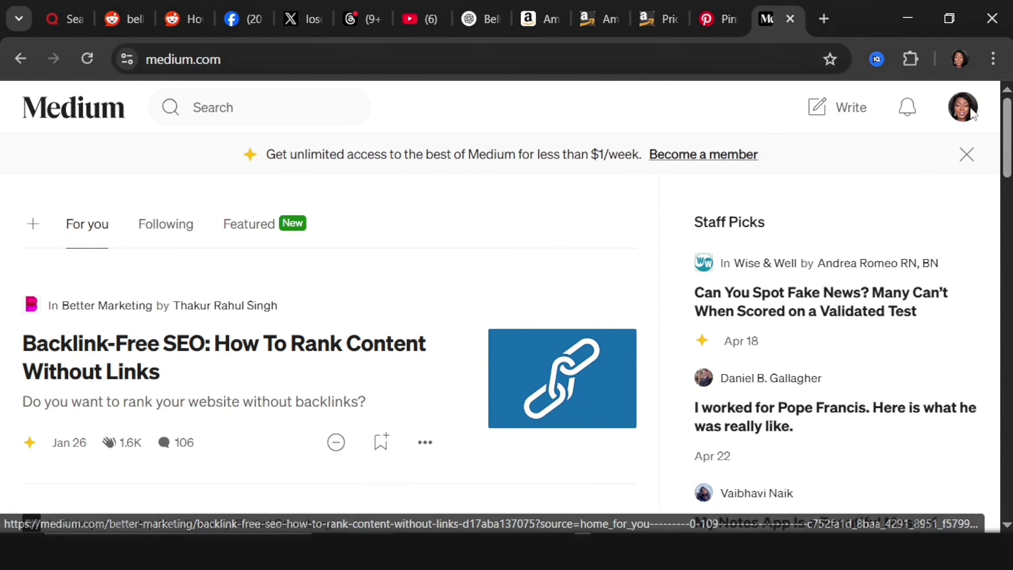
Step: Switch from Medium to the latest X posts on "lose belly fat" and to Quora's past-year questions on "belly fat" to review them
click(685, 158)
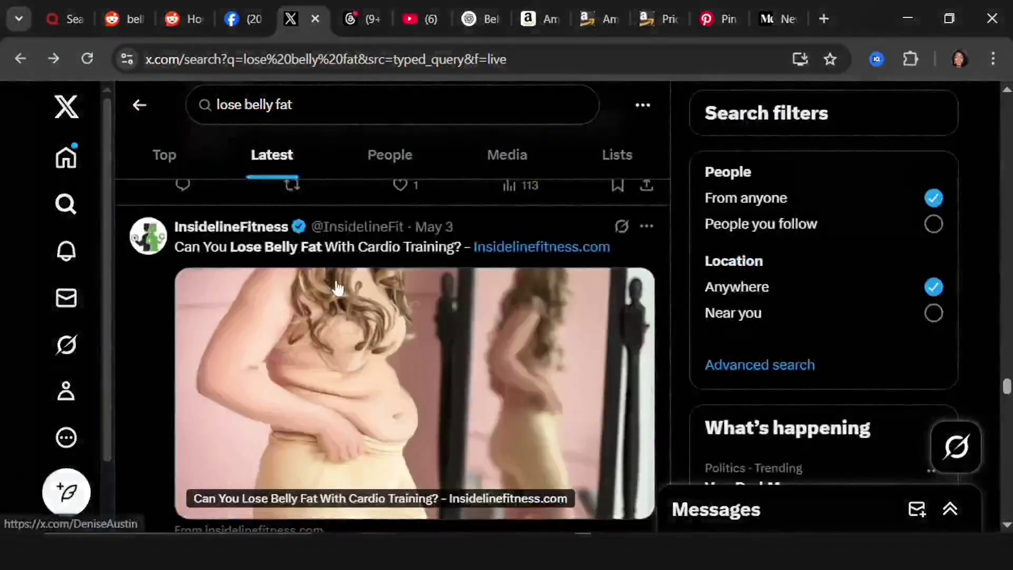
scroll(333, 288, up, 5)
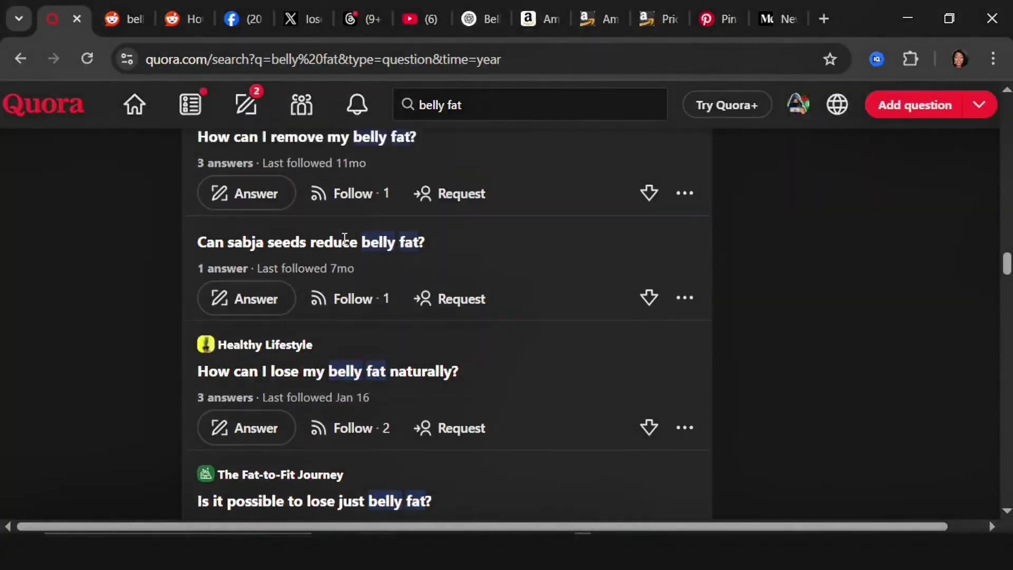
scroll(322, 235, down, 5)
scroll(322, 235, up, 10)
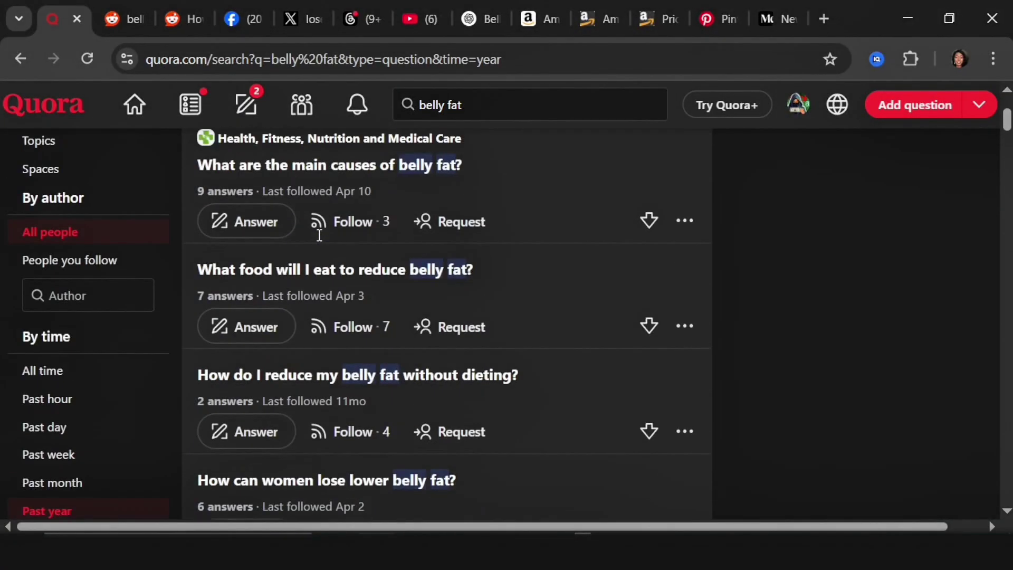
scroll(230, 206, up, 4)
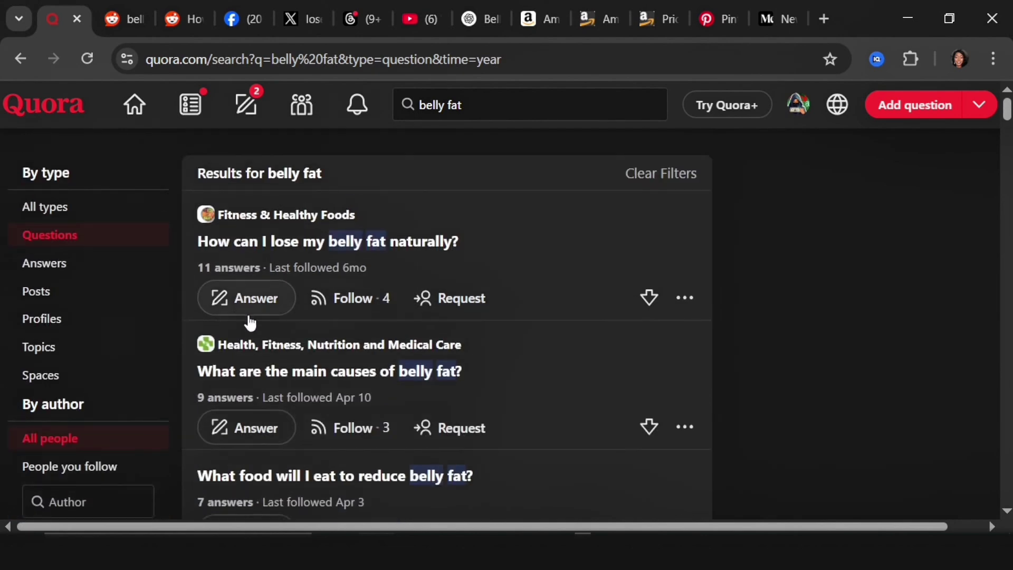